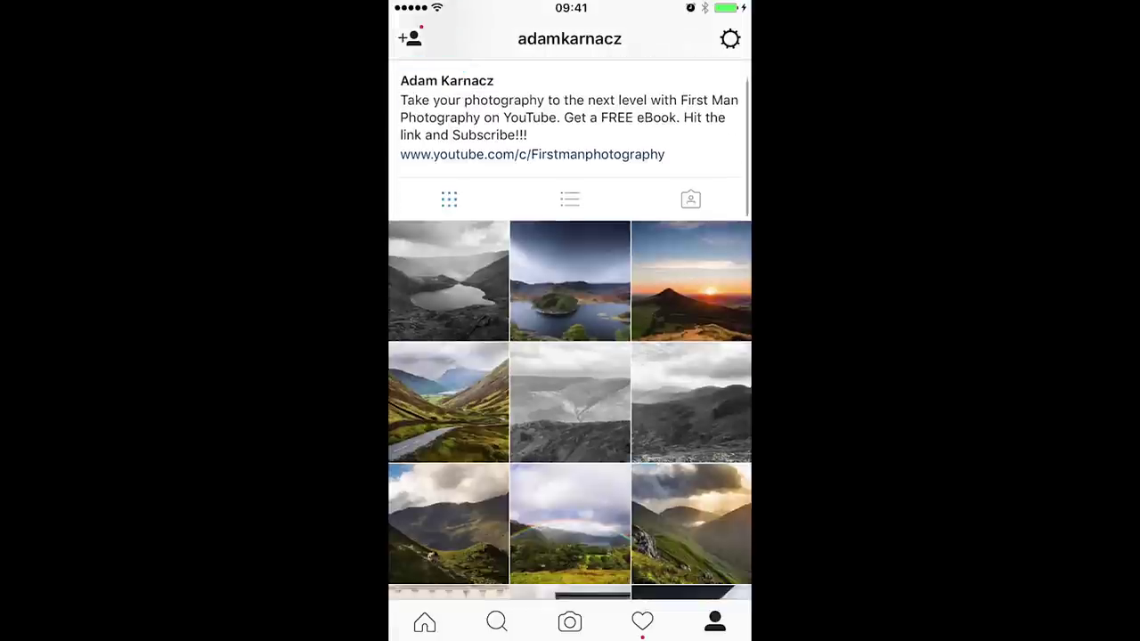
- Scroll through the post's caption and comments and open the first commenter's profile
scroll(570, 339, "down", 3)
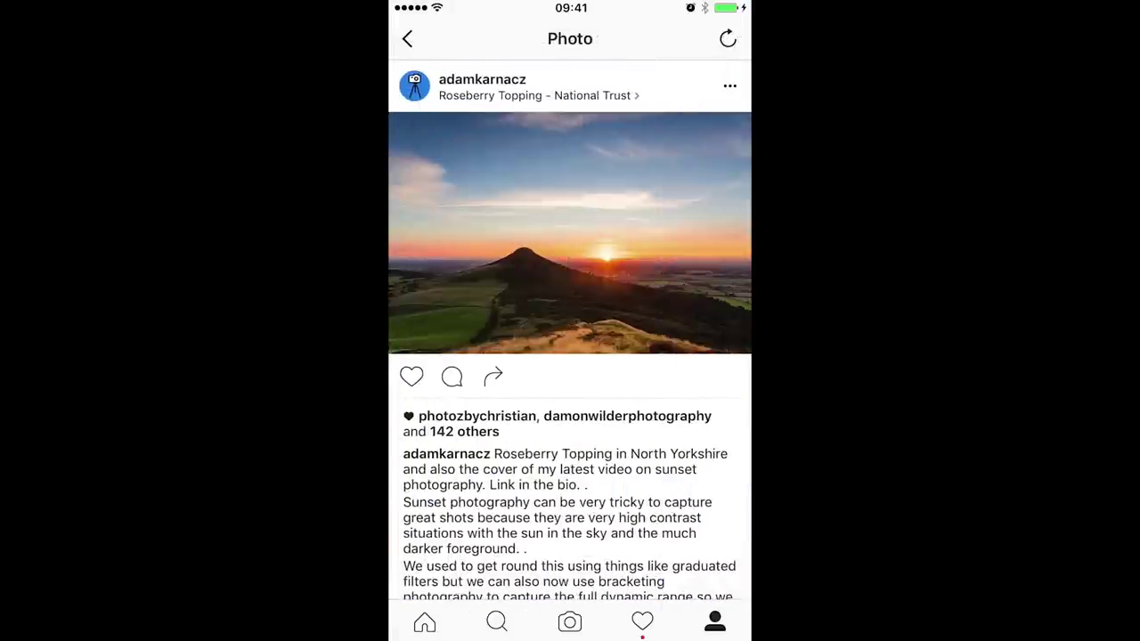
scroll(570, 339, "down", 5)
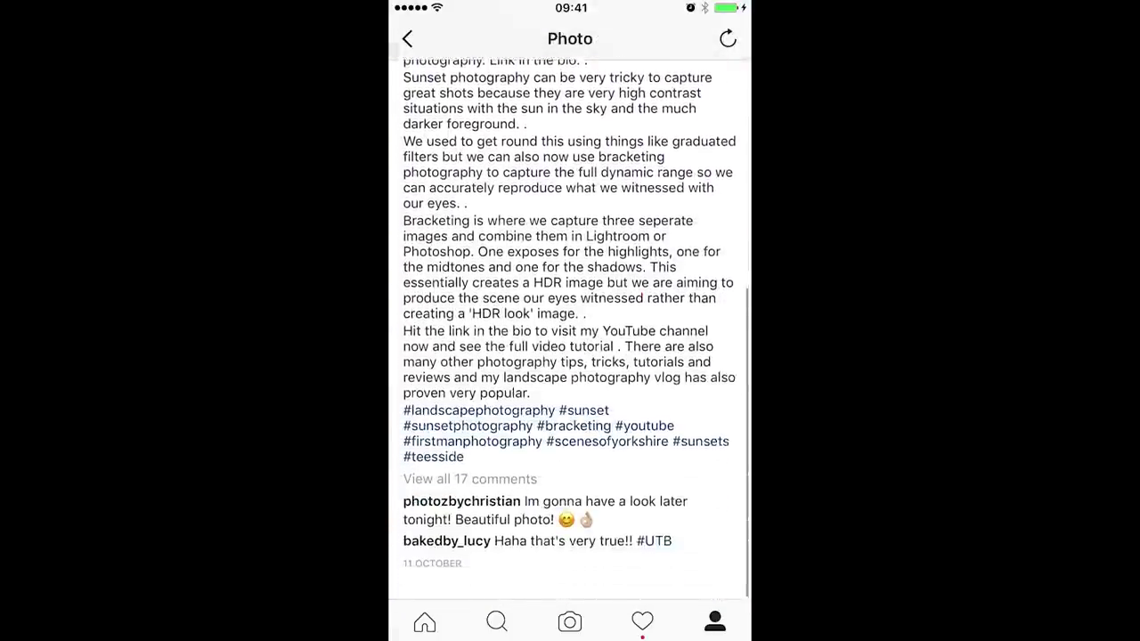
left_click(462, 521)
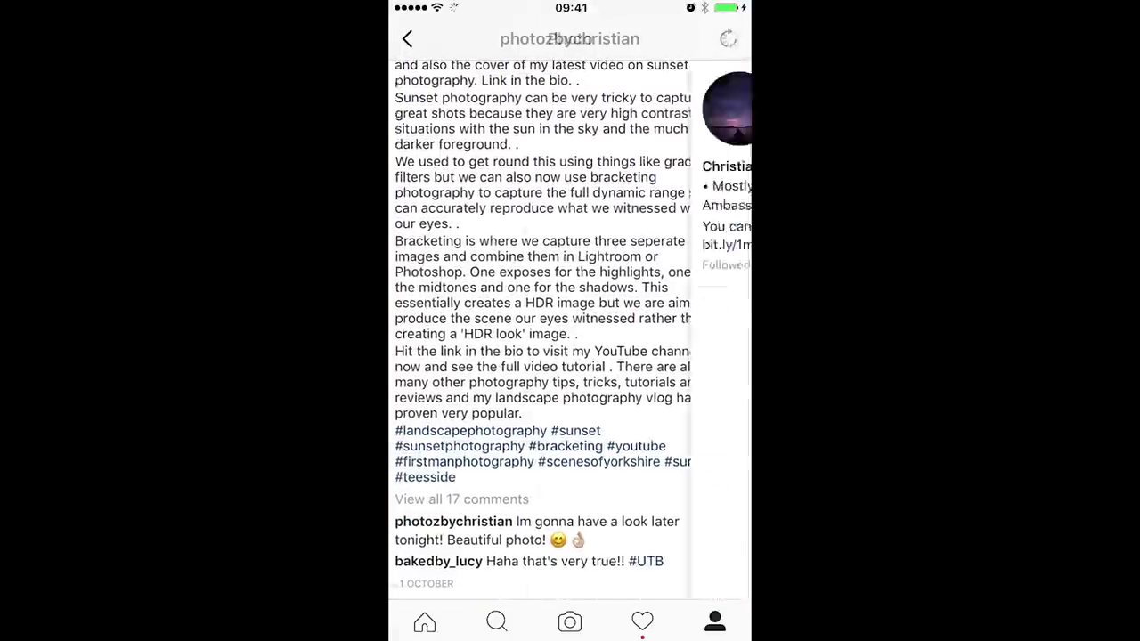
scroll(570, 356, "down", 2)
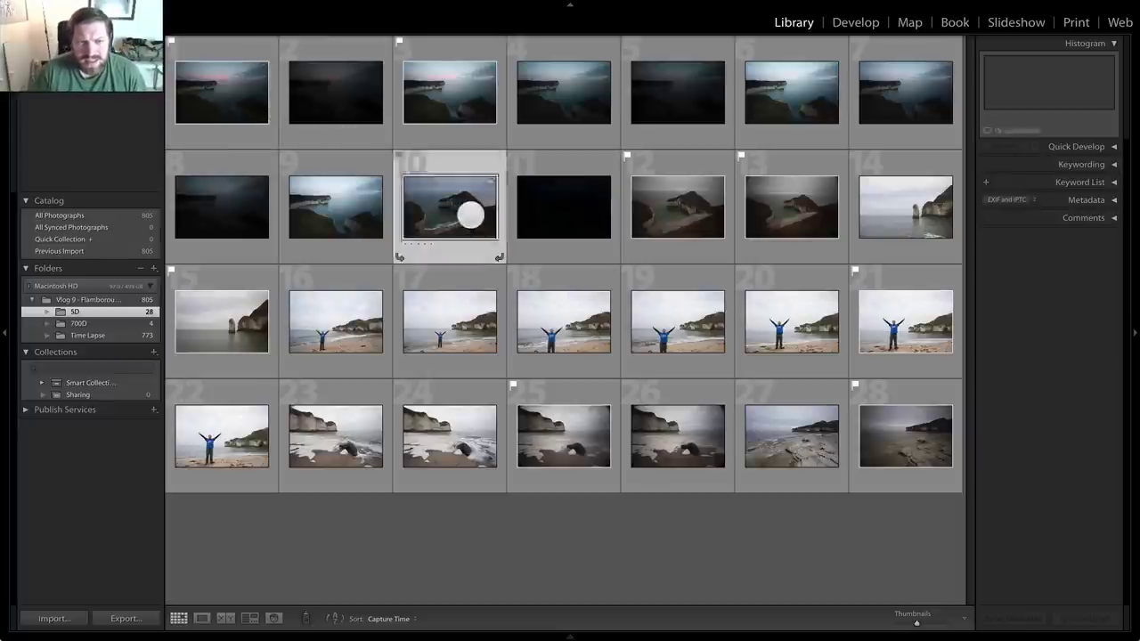
double_click(468, 213)
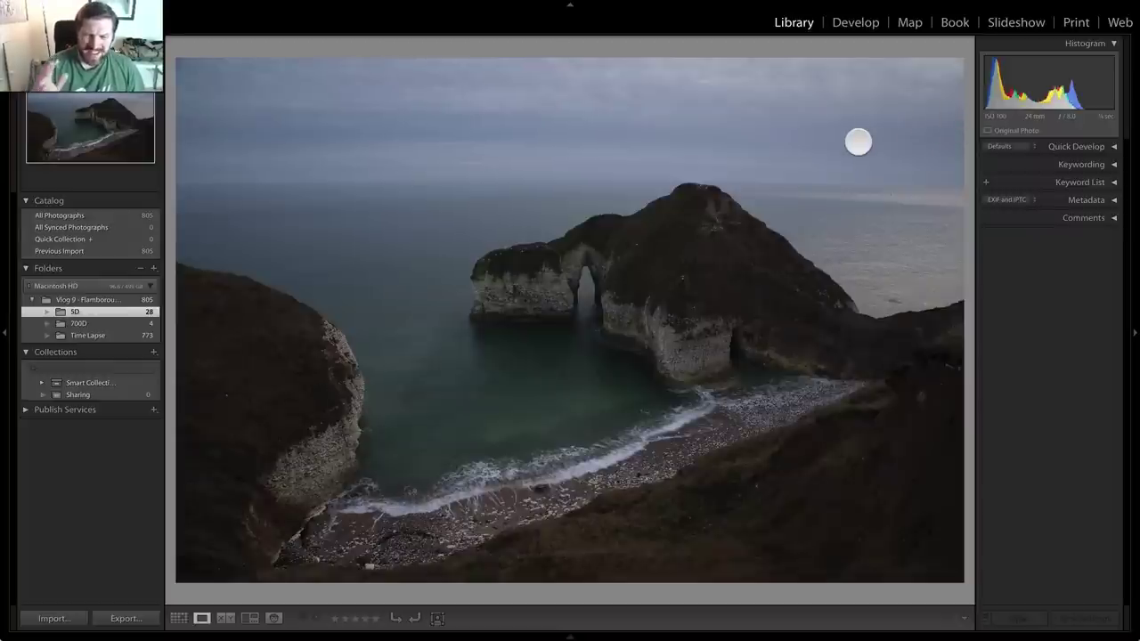
key("g")
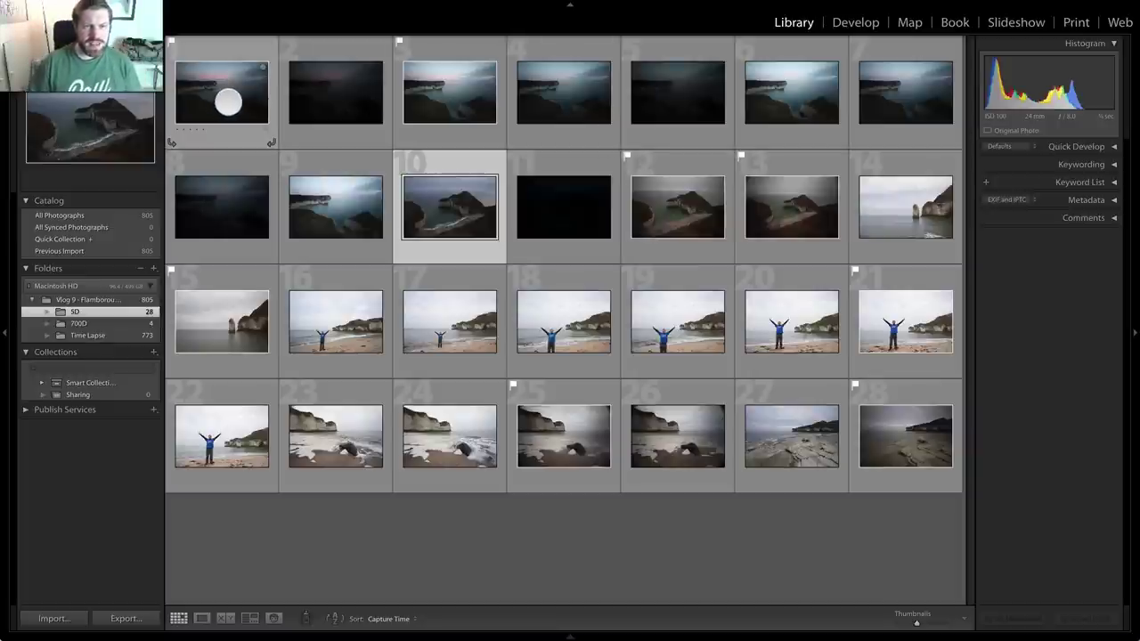
- View the first cliff photo full size and compare it with the next, brighter cliff shot
left_click(229, 93)
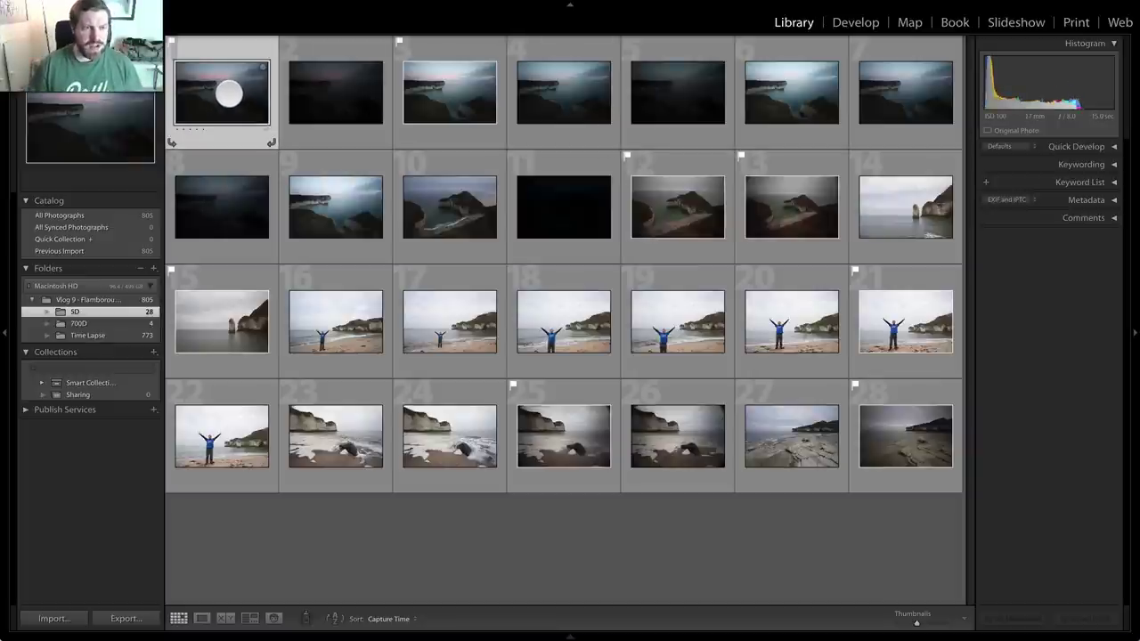
key("g")
double_click(229, 92)
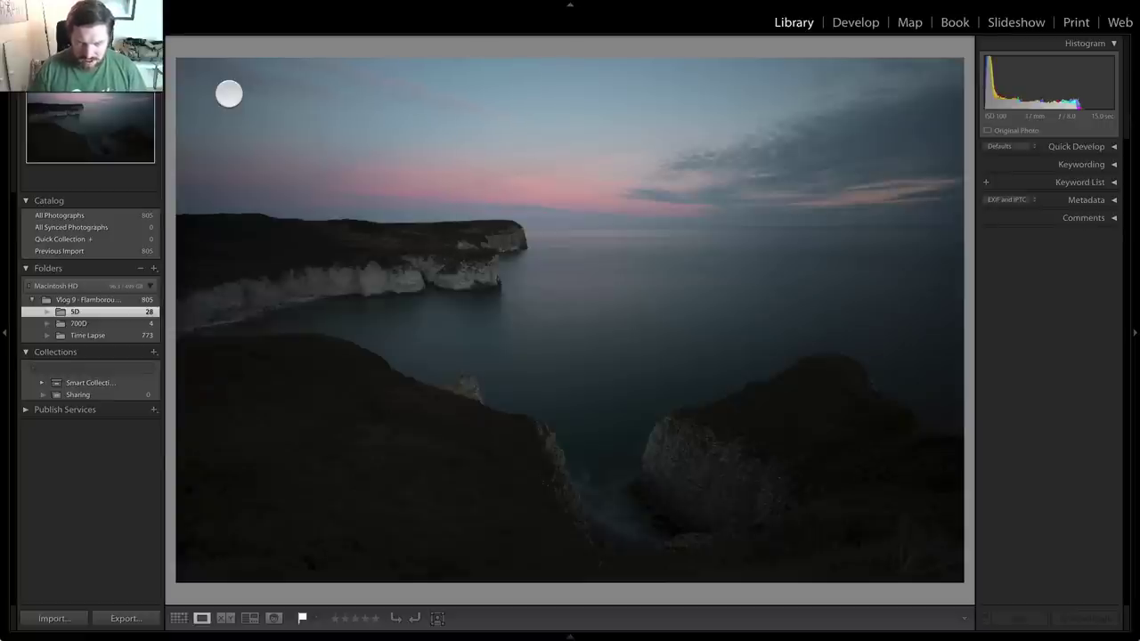
key("Right")
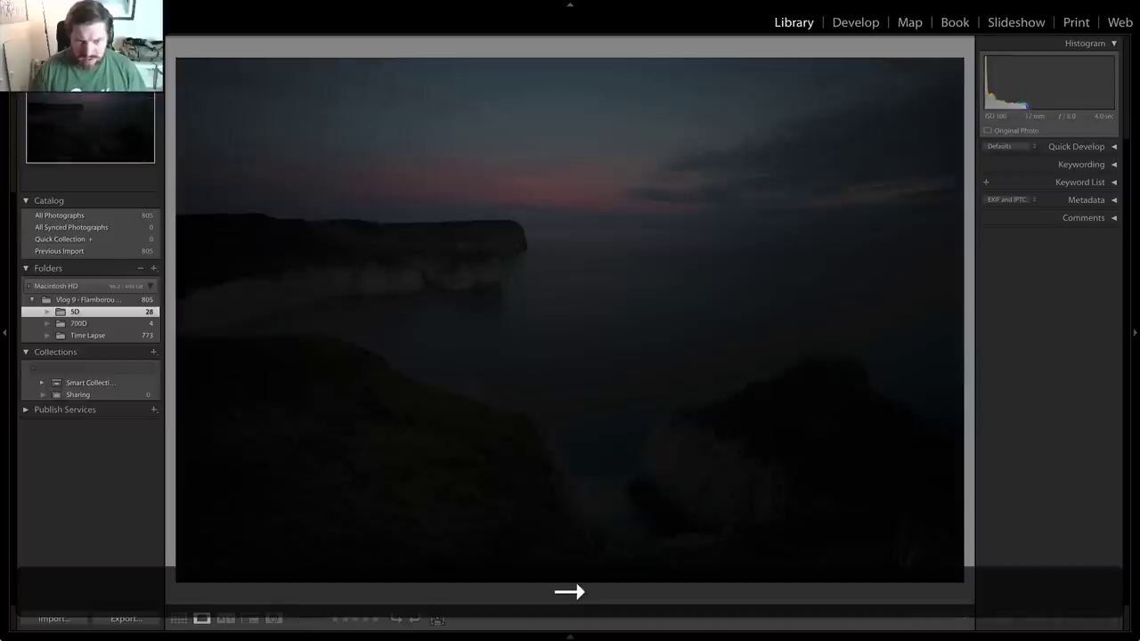
key("Left")
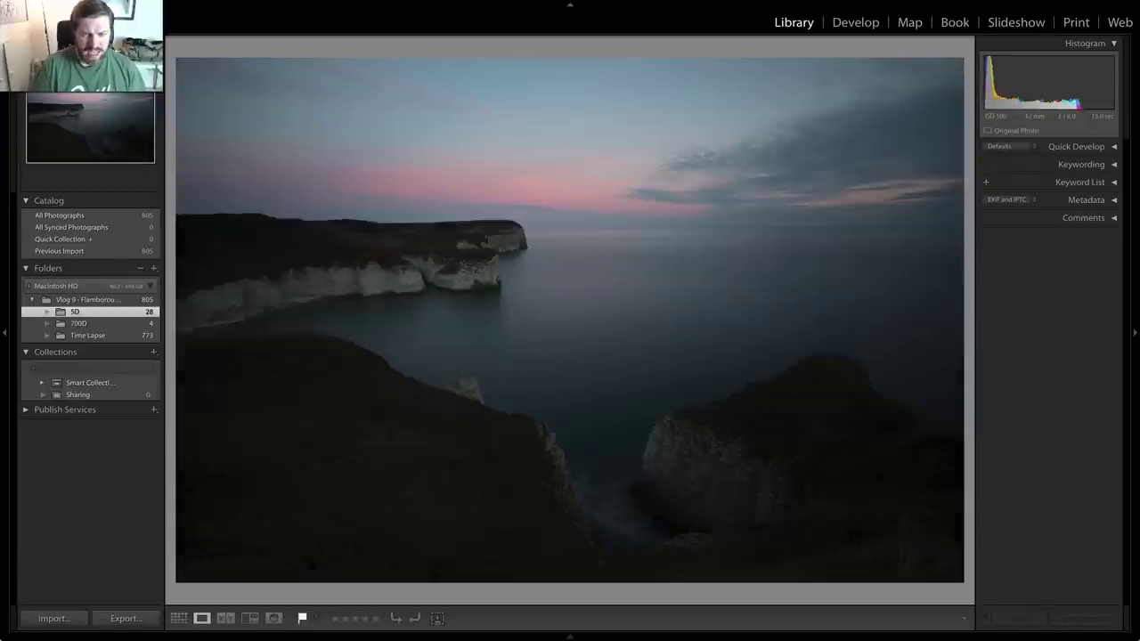
key("g")
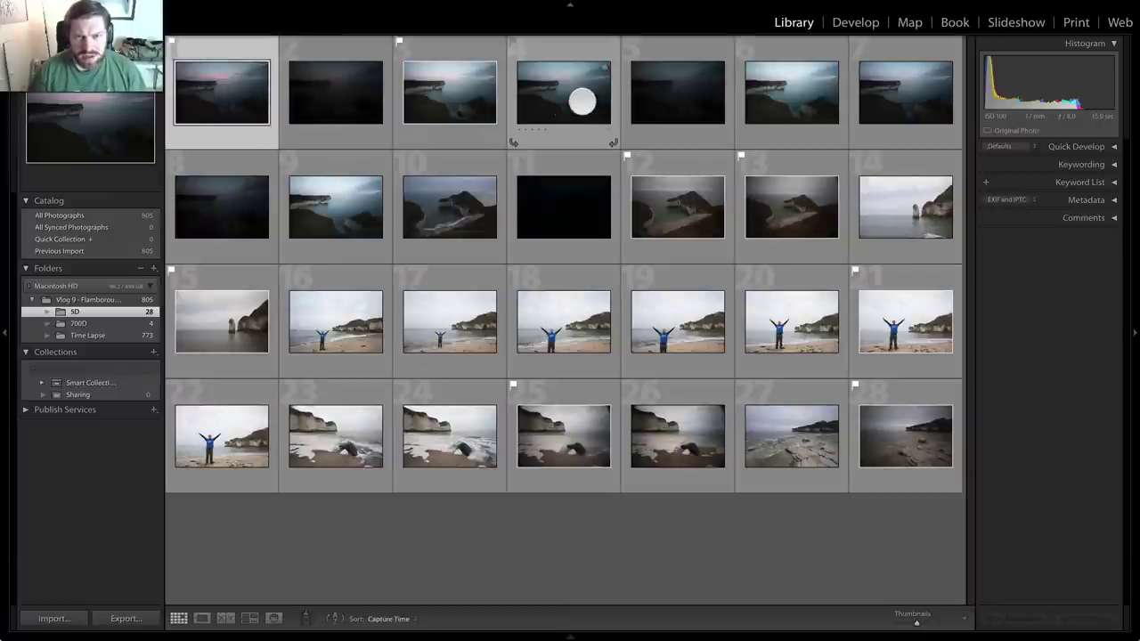
- Open photo 4 and compare the two sunset cliff shots side by side
double_click(579, 99)
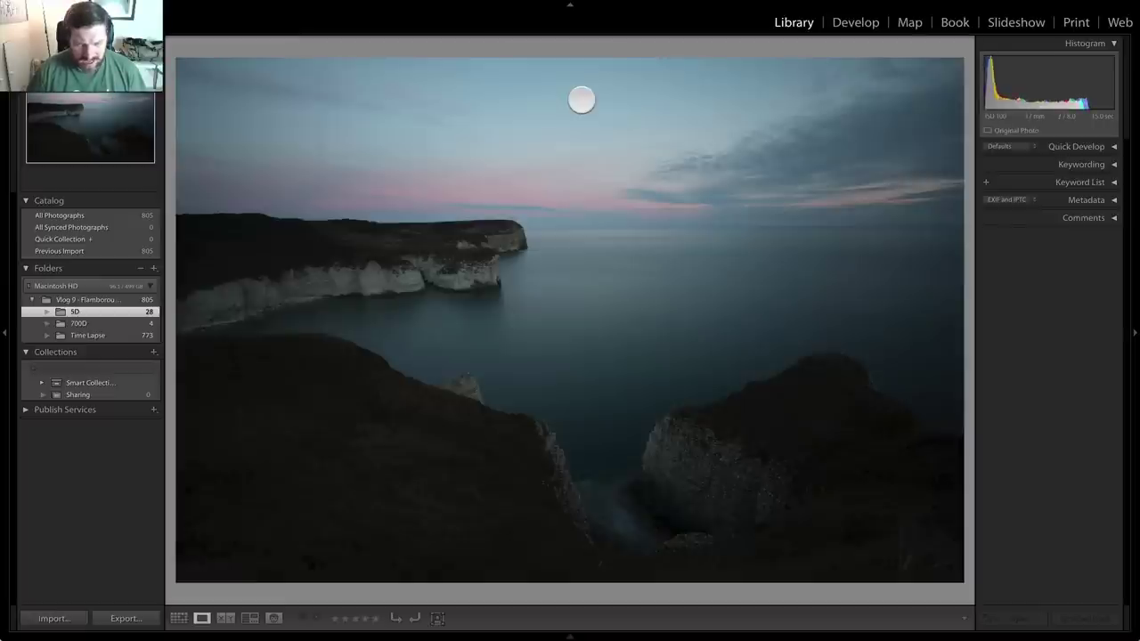
key("c")
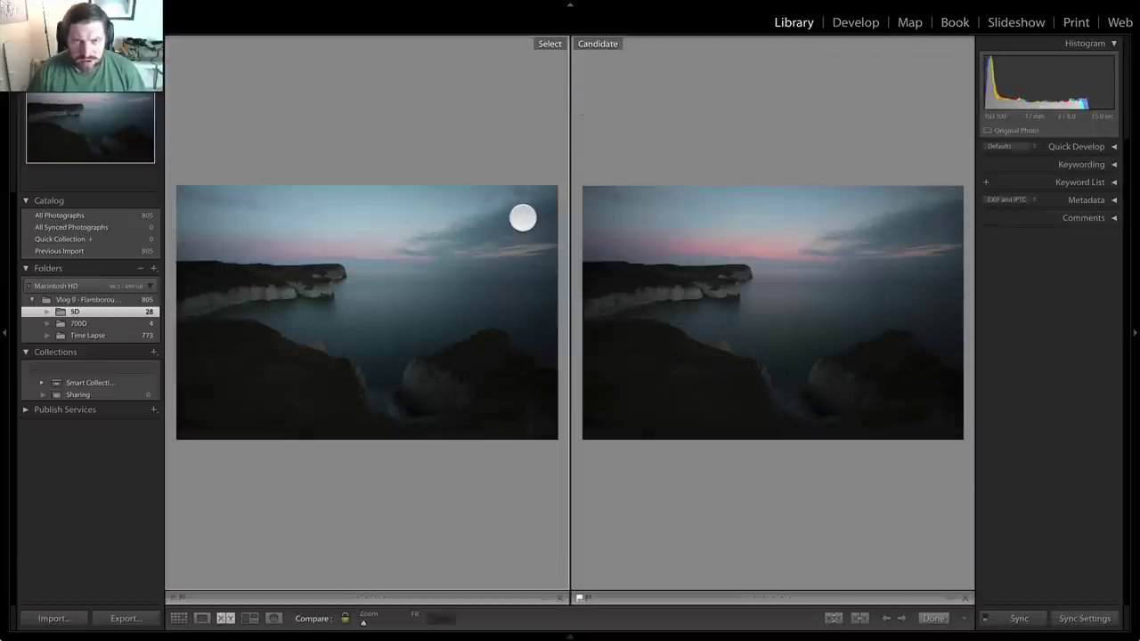
key("c")
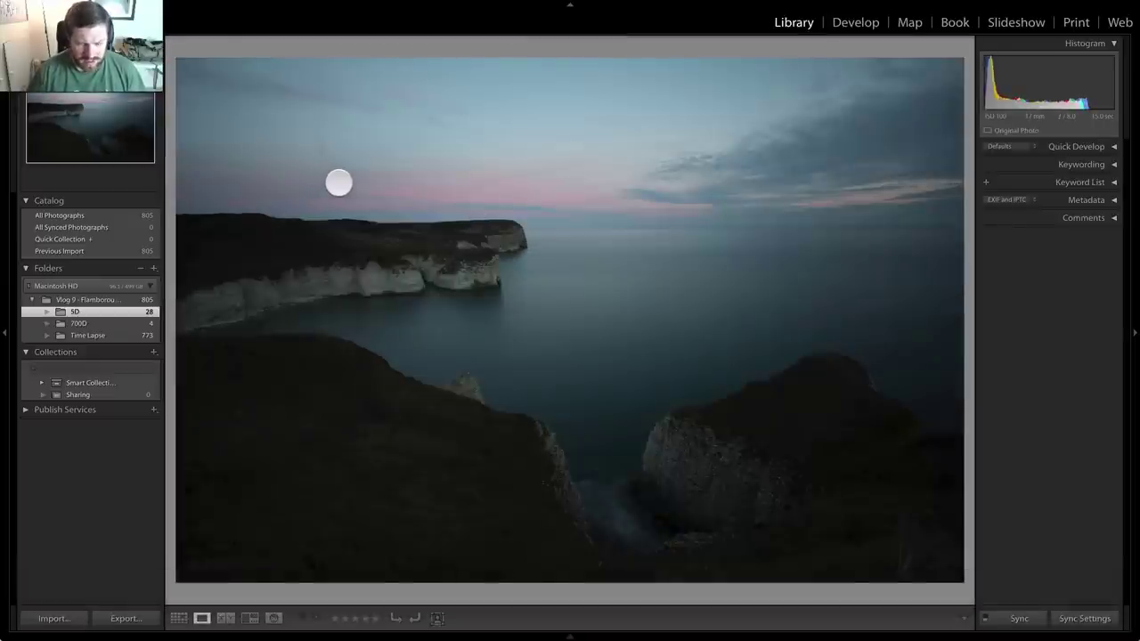
key("g")
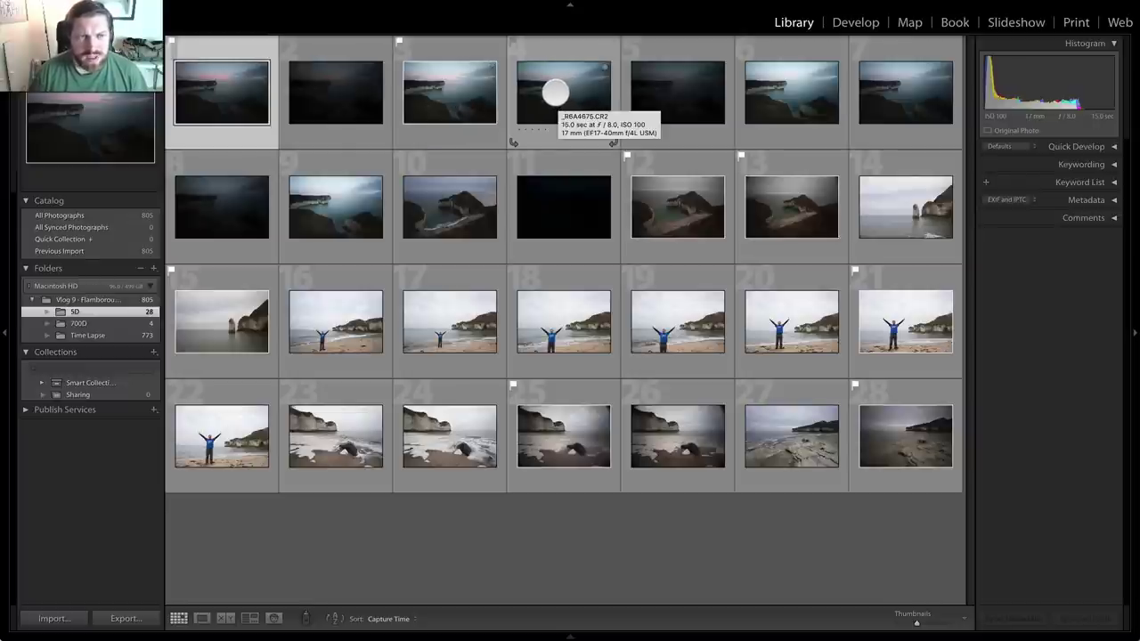
key("c")
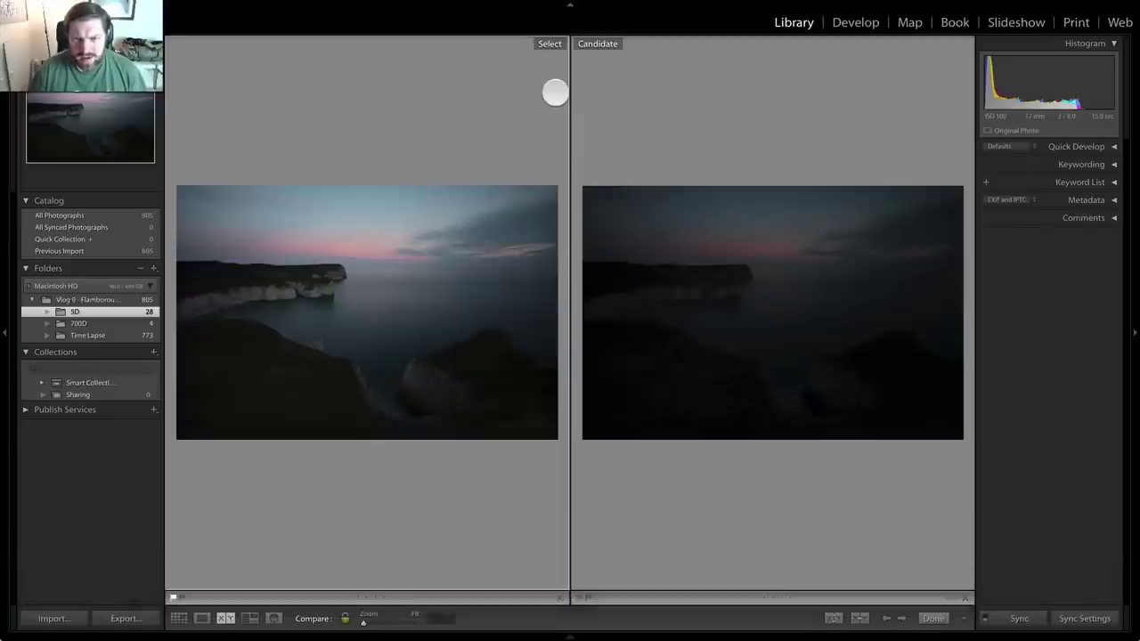
key("c")
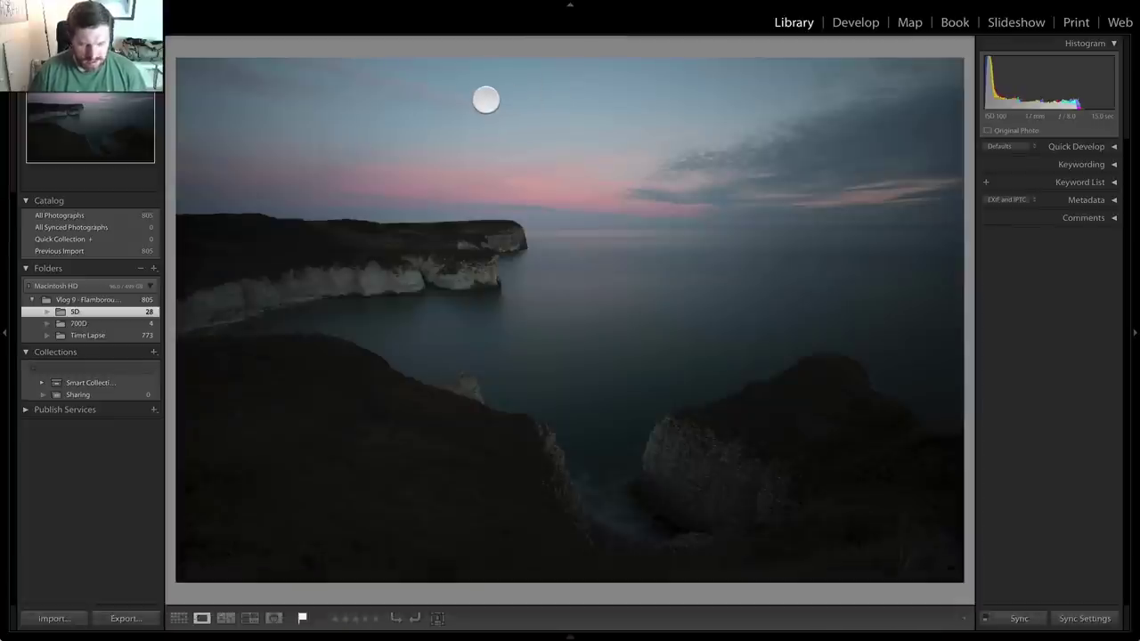
key("g")
- Recheck the first-row cliff photos at full size
double_click(251, 100)
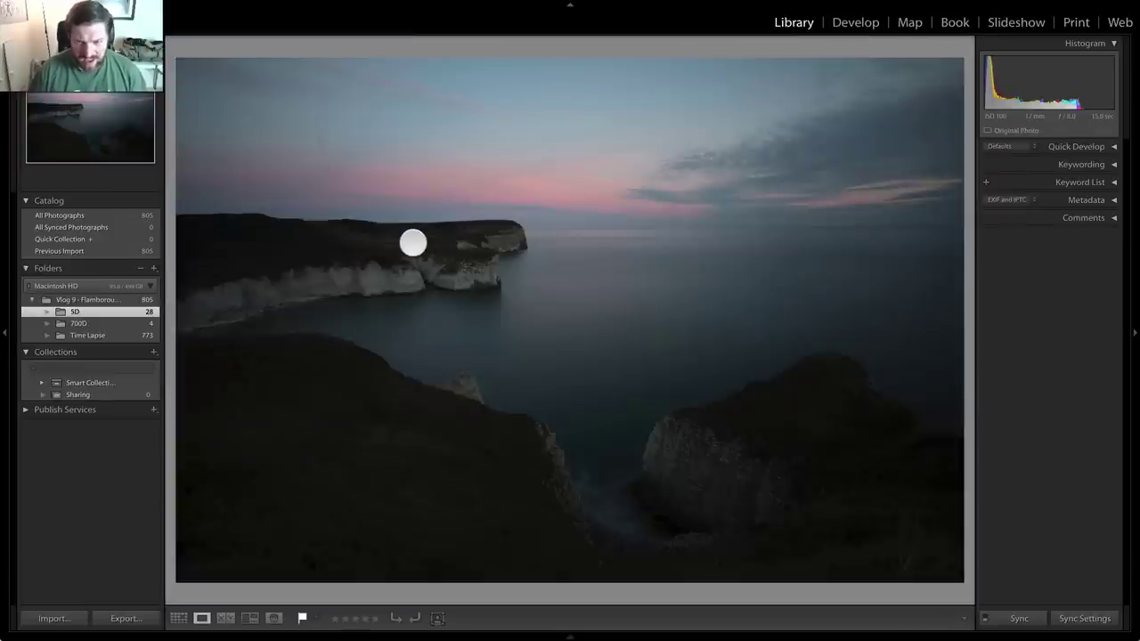
key("g")
double_click(565, 90)
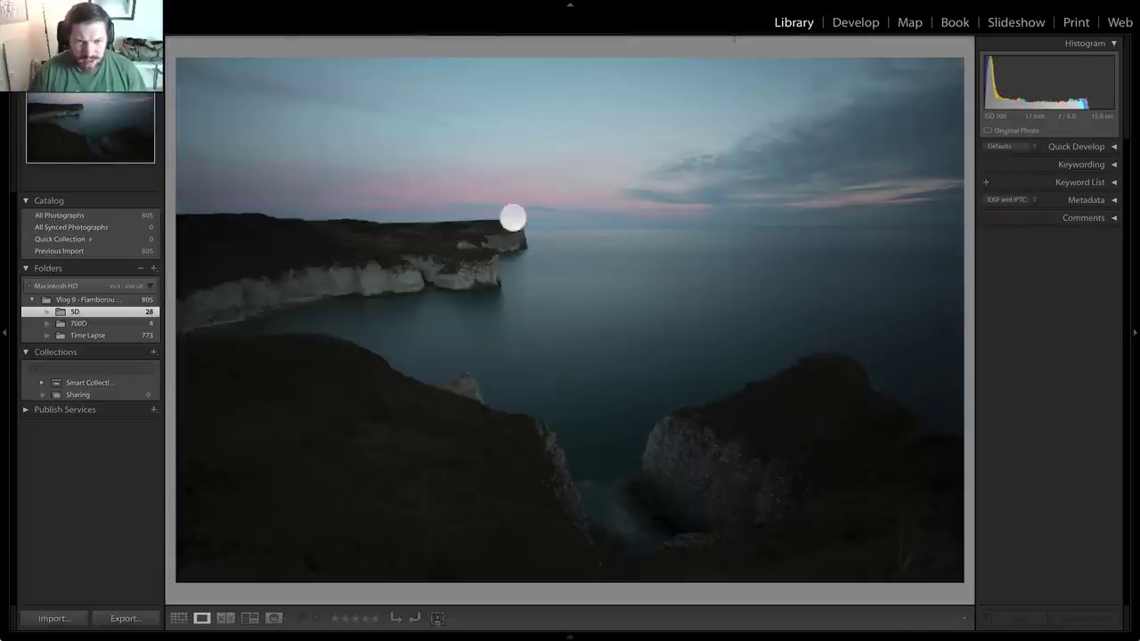
key("g")
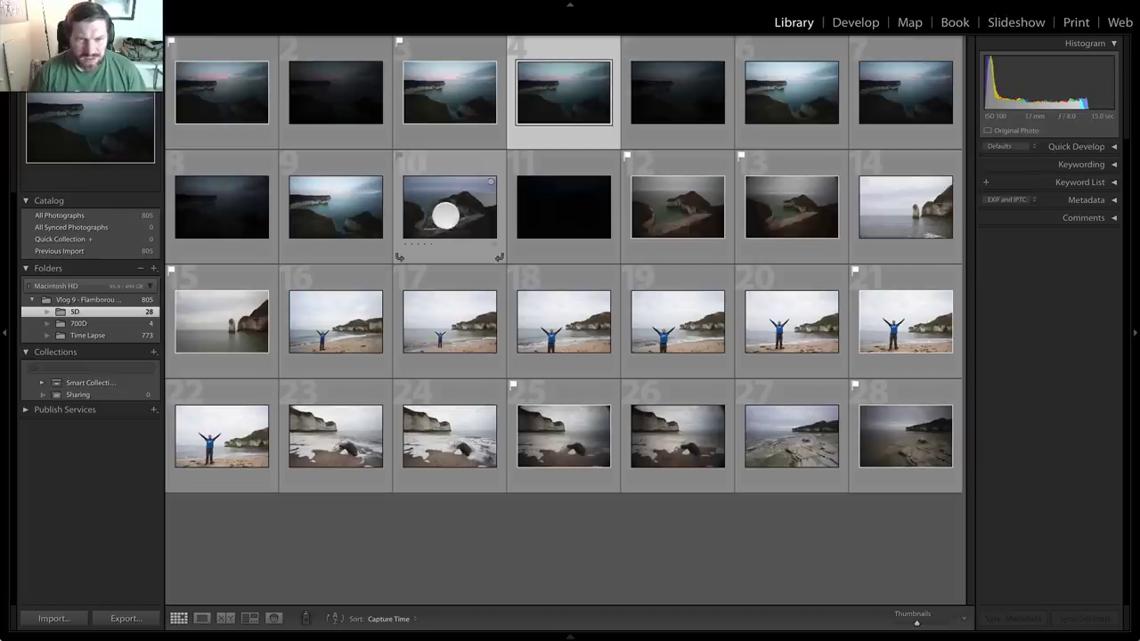
- Review the first cliff photo against its neighbour, then select photos 1 and 3 together
double_click(219, 80)
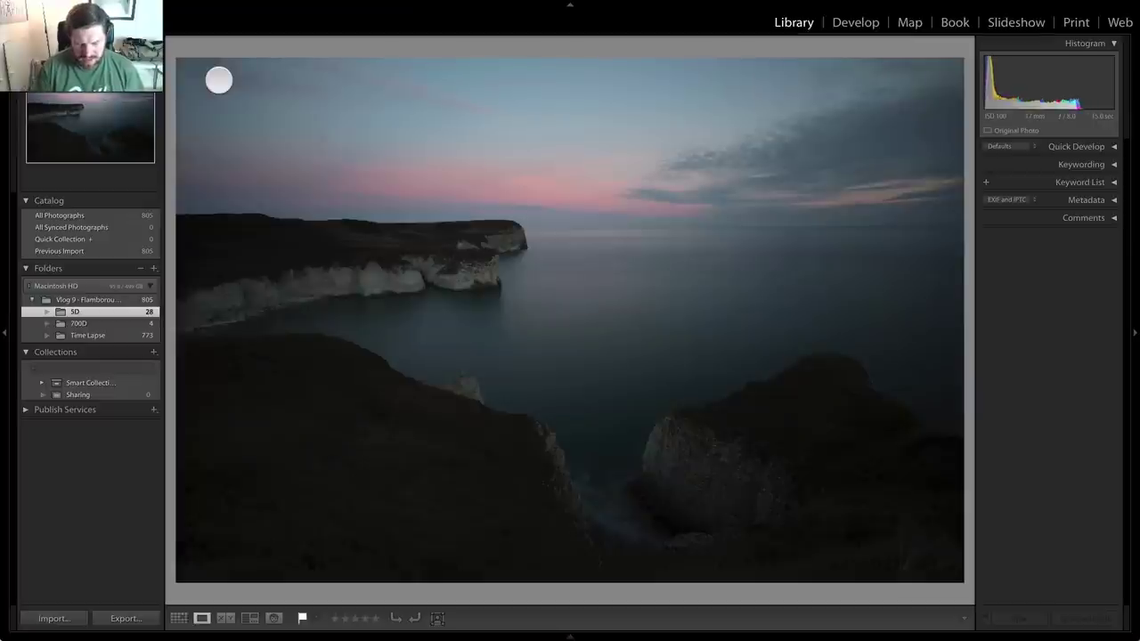
key("Right")
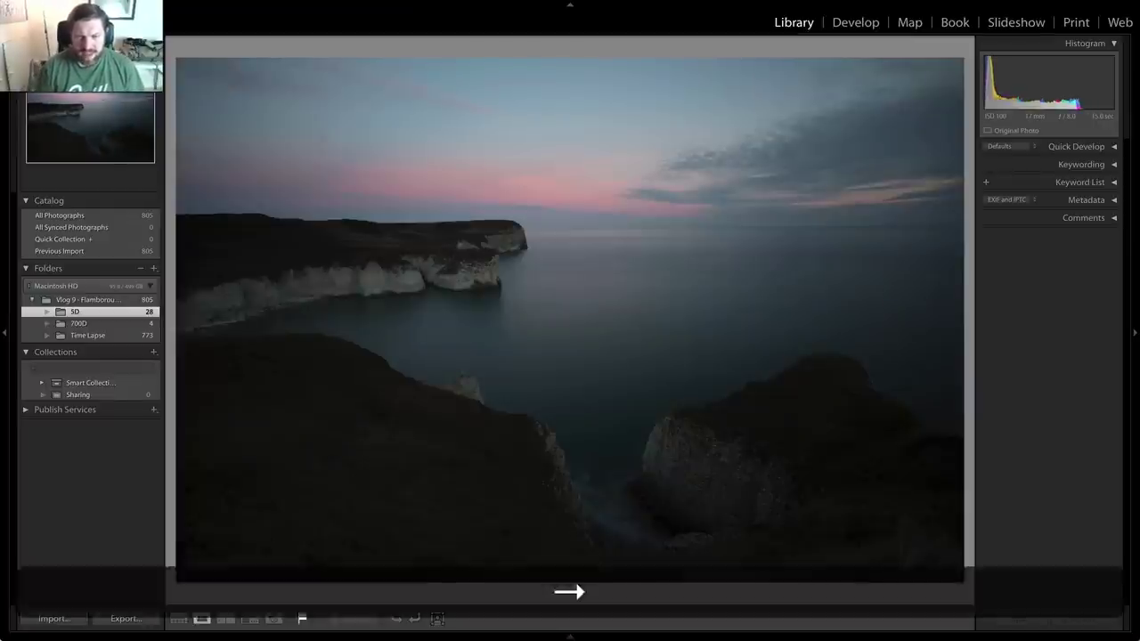
key("Left")
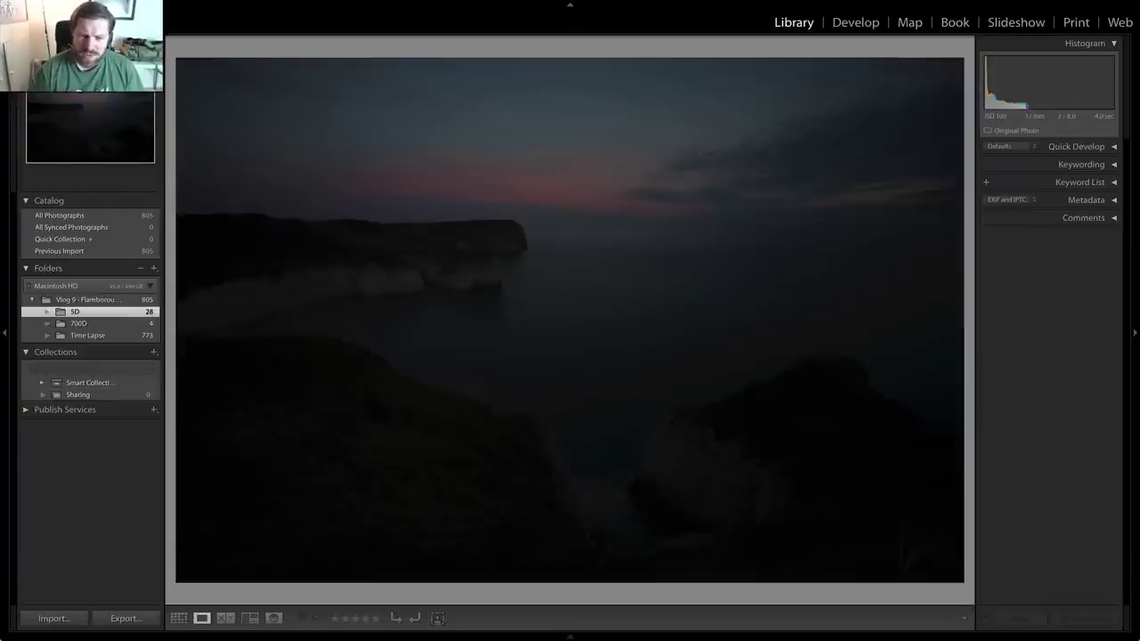
key("g")
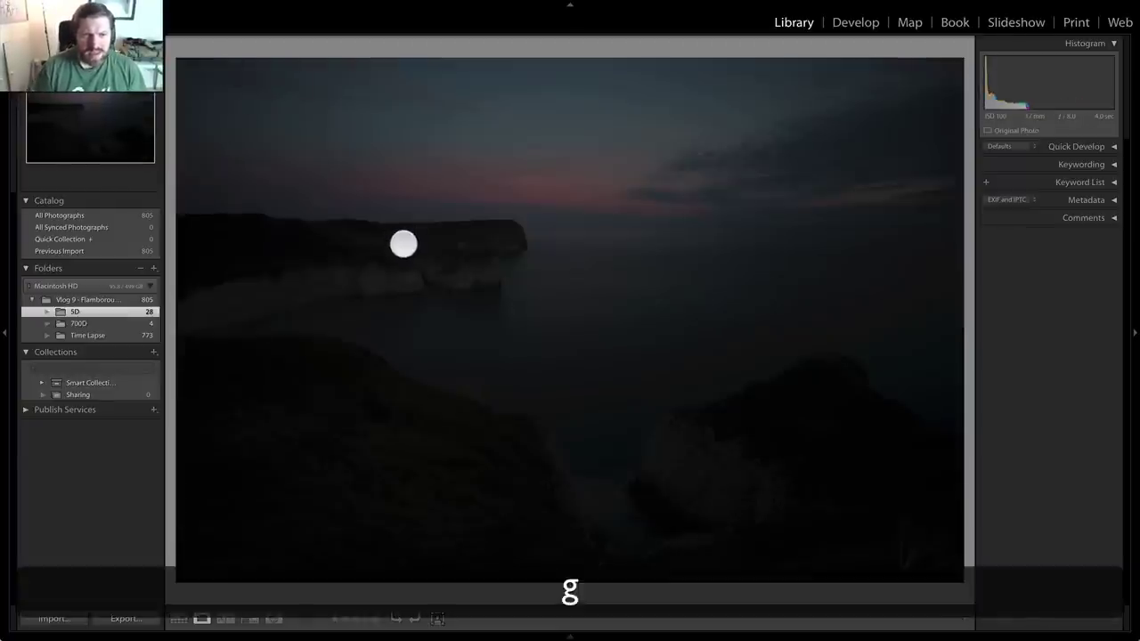
left_click(216, 93)
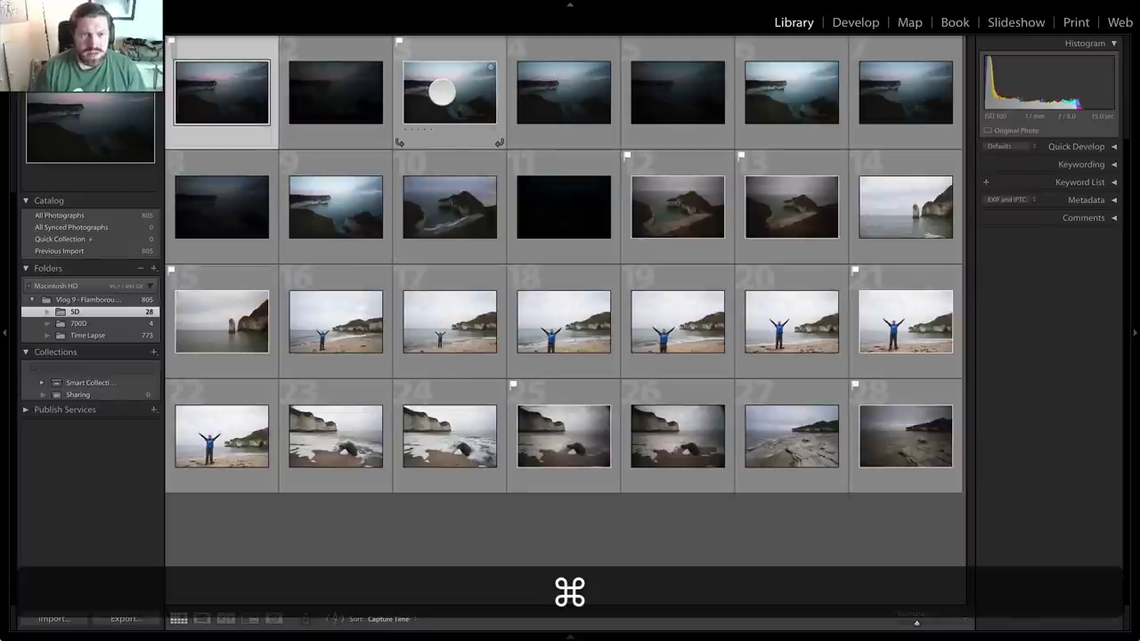
left_click(442, 92, "super")
- Merge the two selected sunset cliff shots into an HDR photo with Auto Tone off
right_click(440, 89)
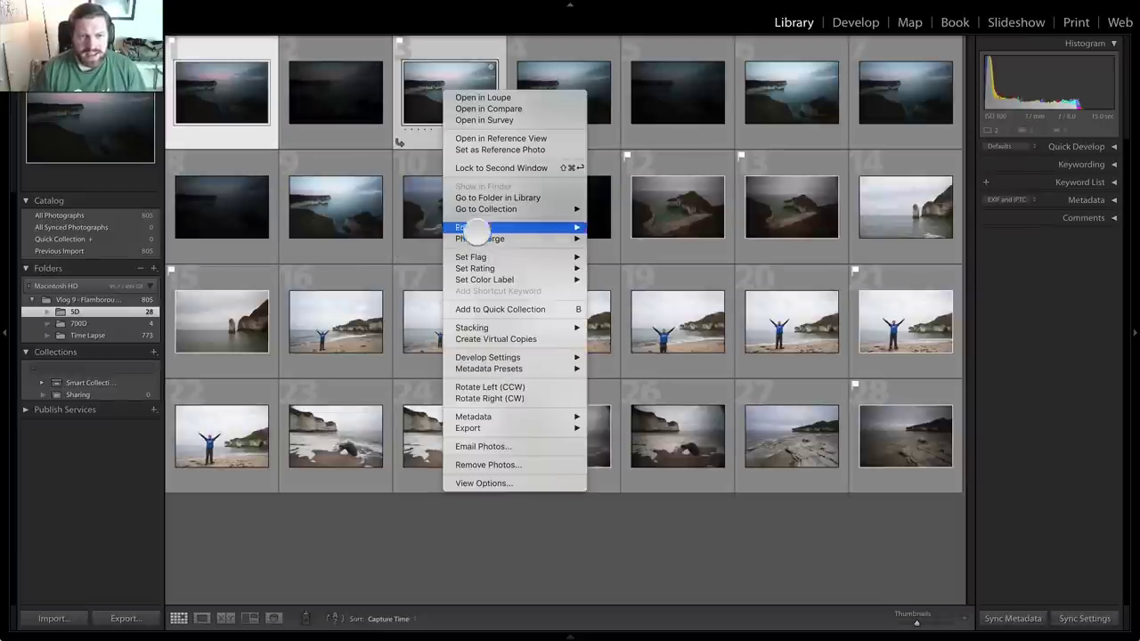
mouse_move(481, 239)
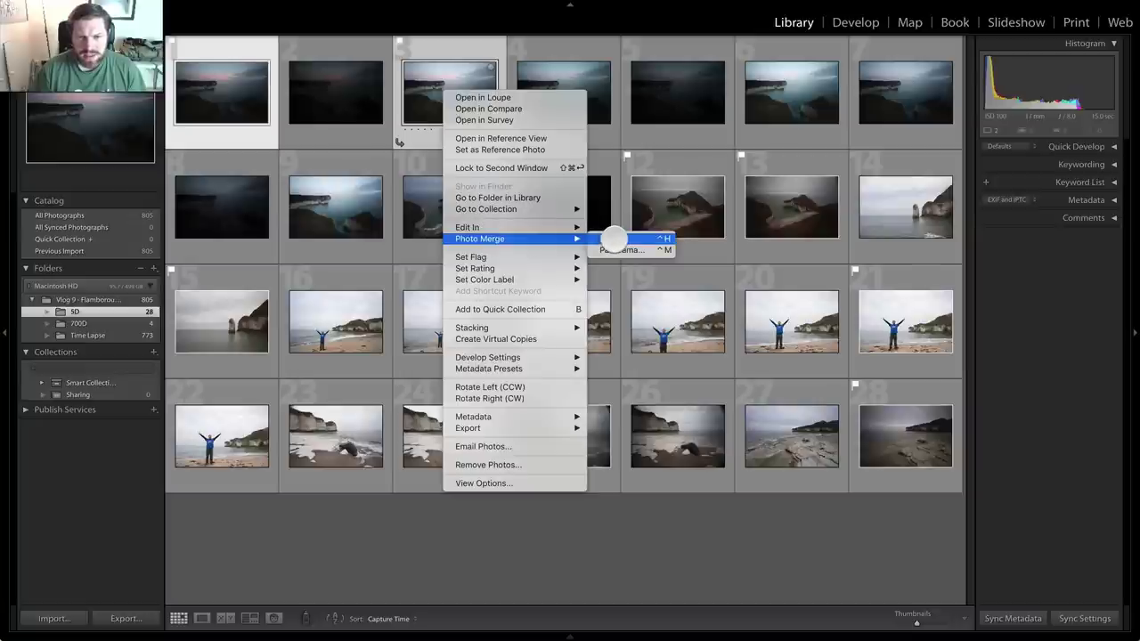
key("ctrl+h")
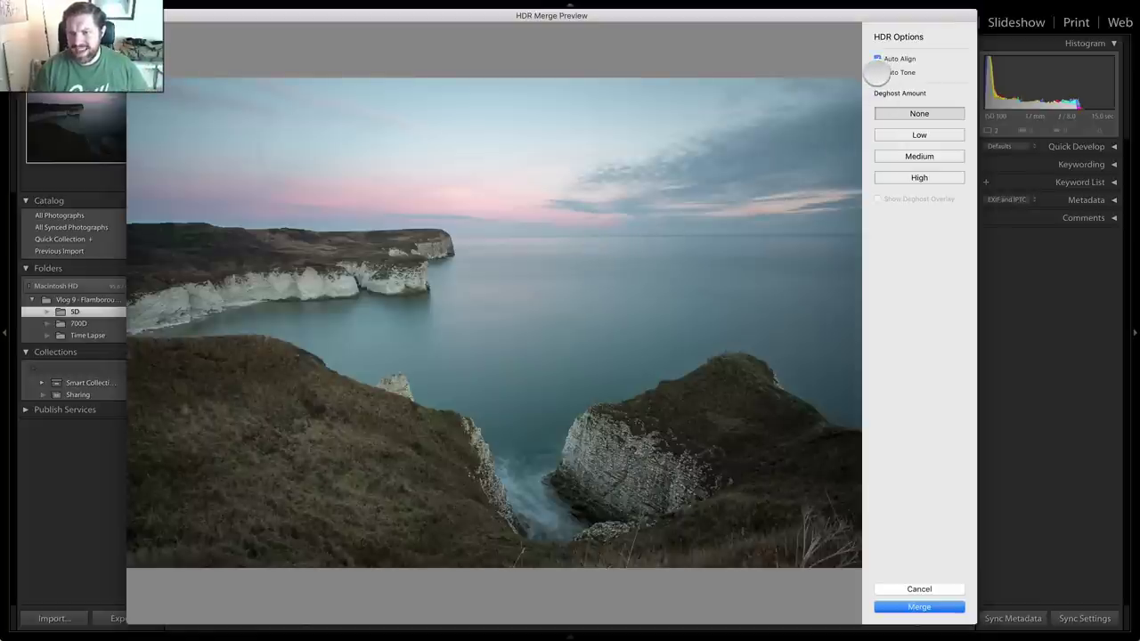
left_click(877, 73)
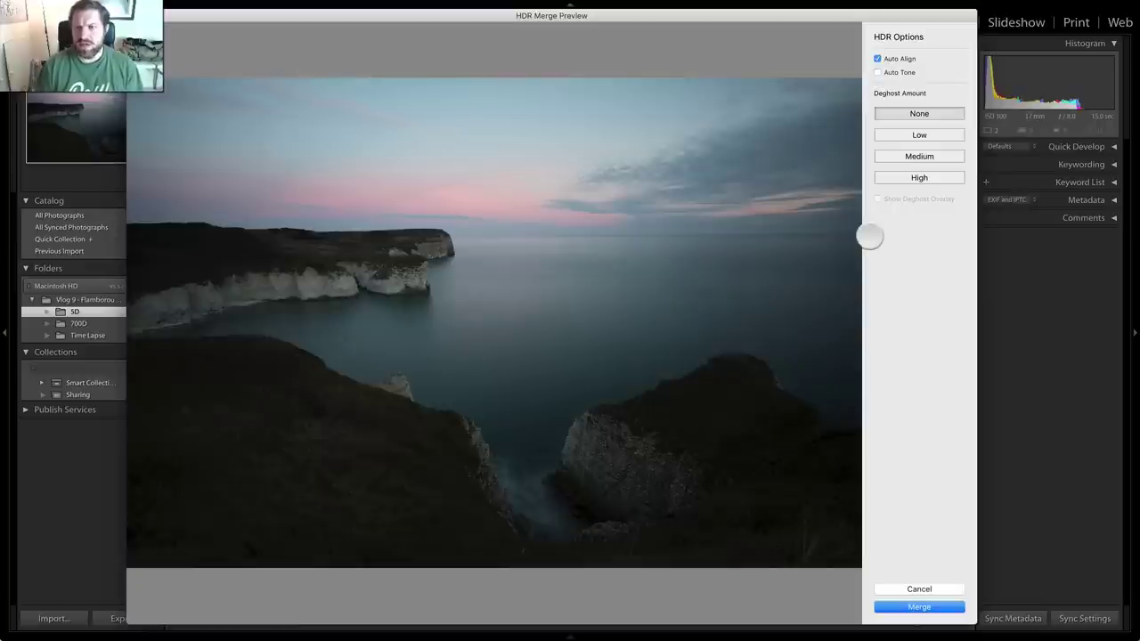
left_click(919, 606)
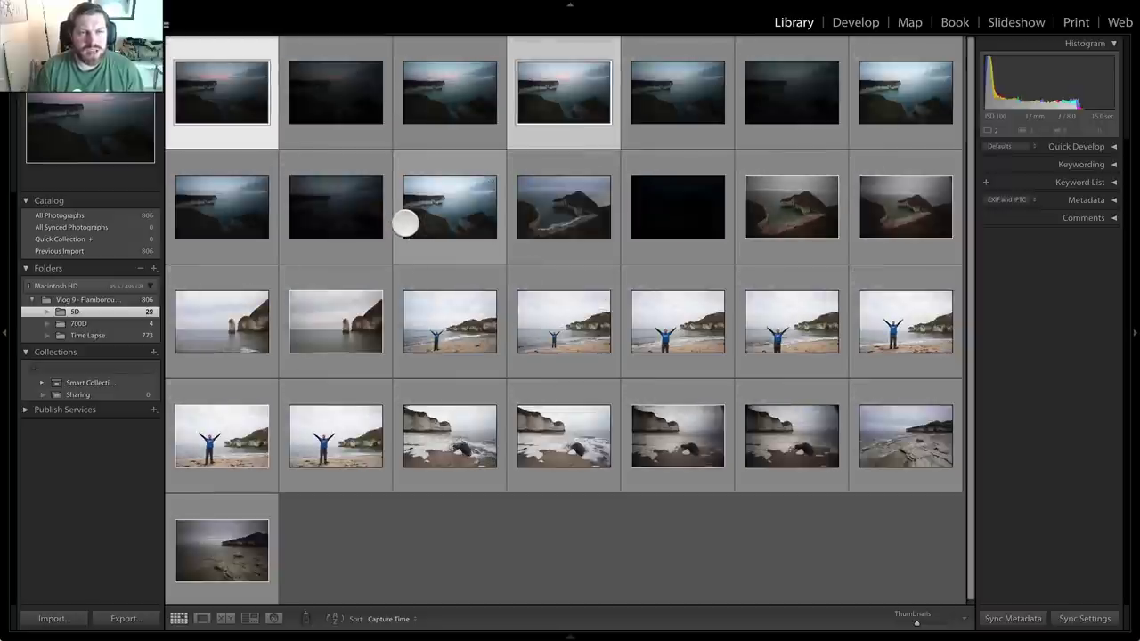
- Flag the new HDR merge as a pick and filter the grid to picked photos only
left_click(449, 80)
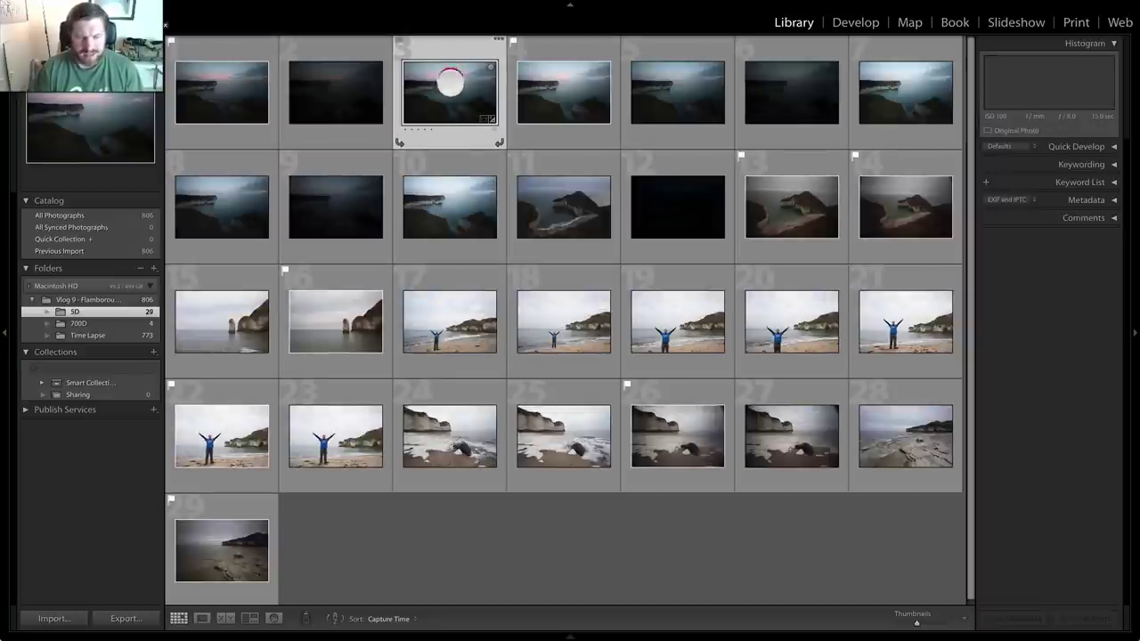
key("p")
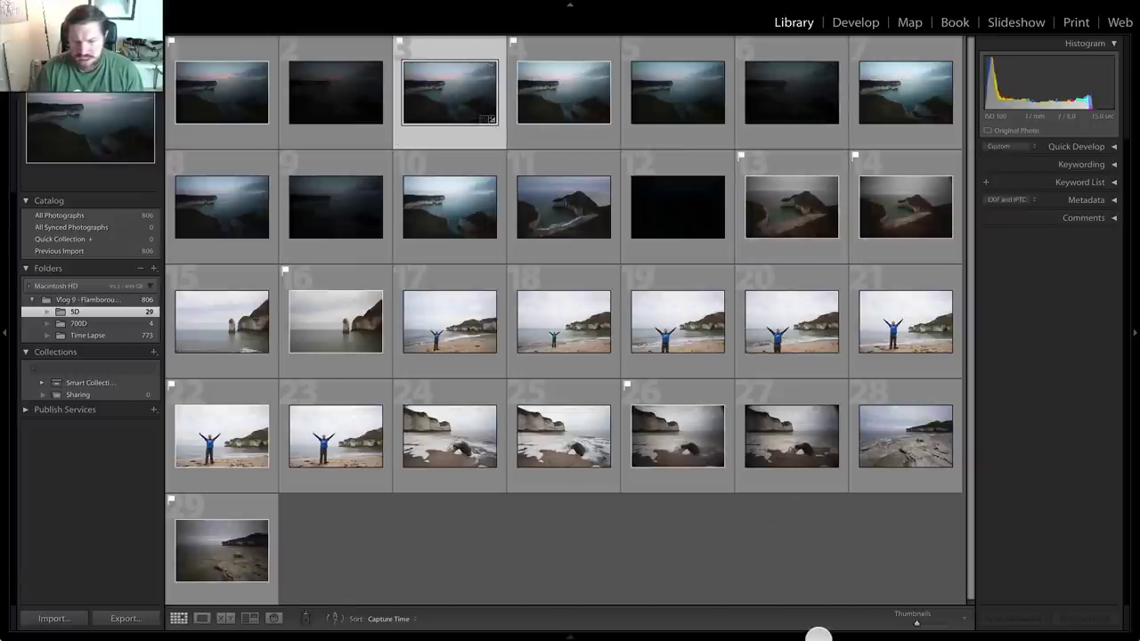
mouse_move(828, 627)
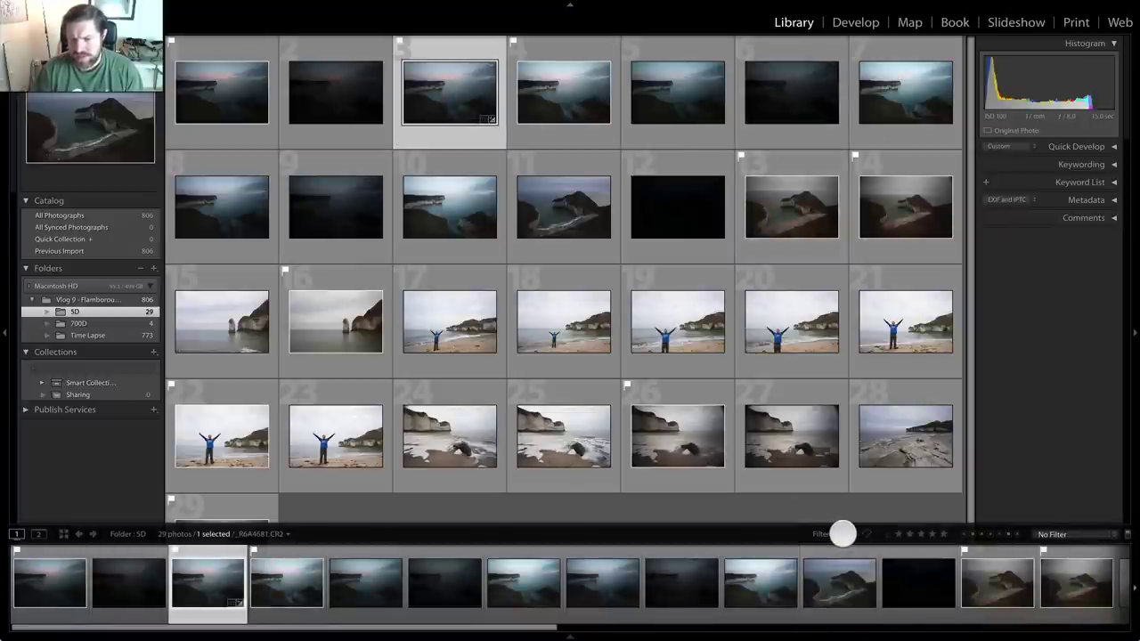
left_click(843, 535)
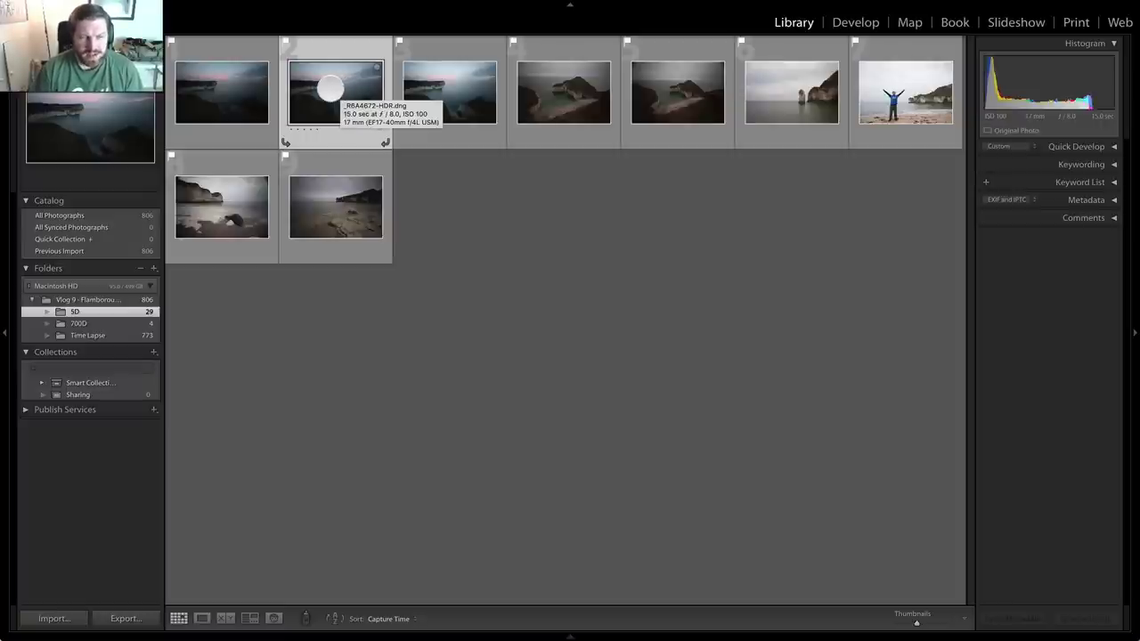
- Open the HDR photo in Develop and straighten it 0.83° along the sea horizon
key("d")
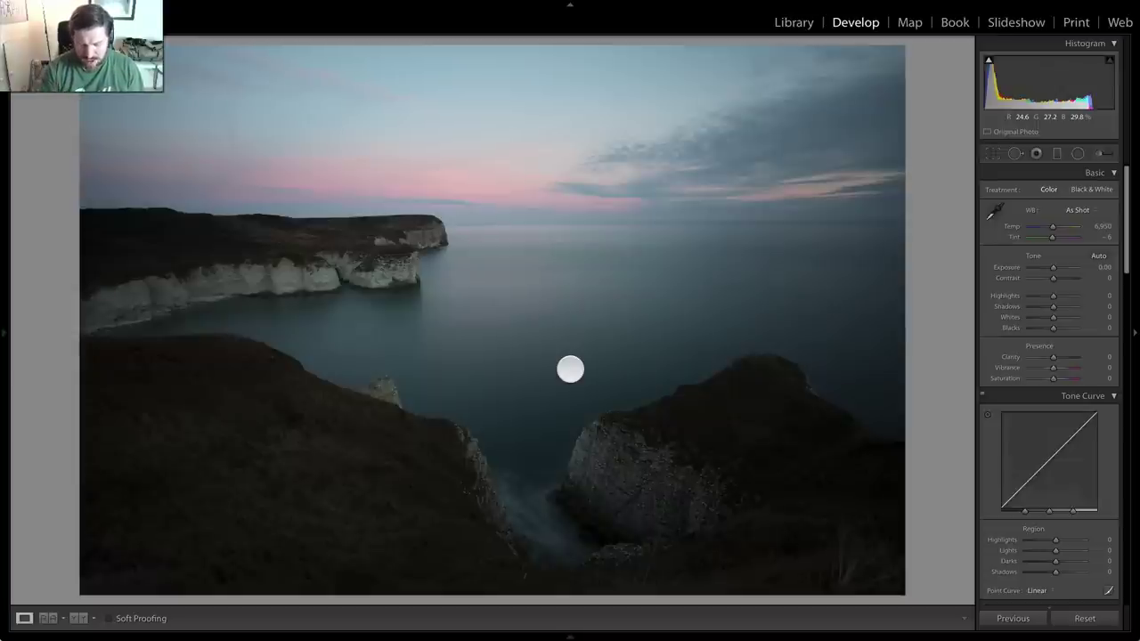
key("r")
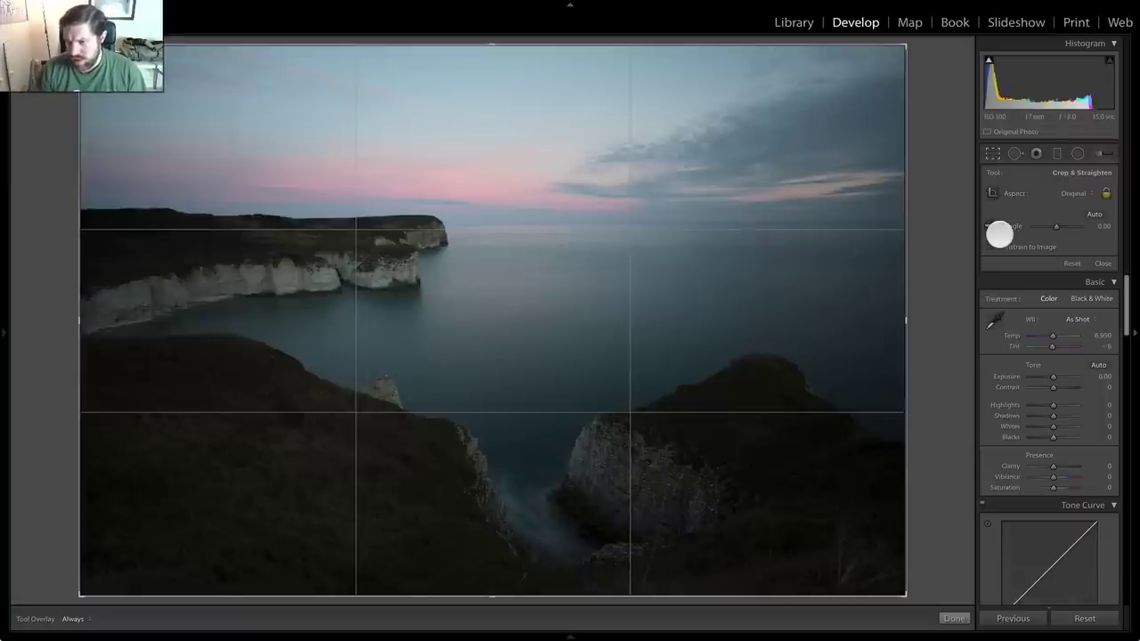
left_click(989, 225)
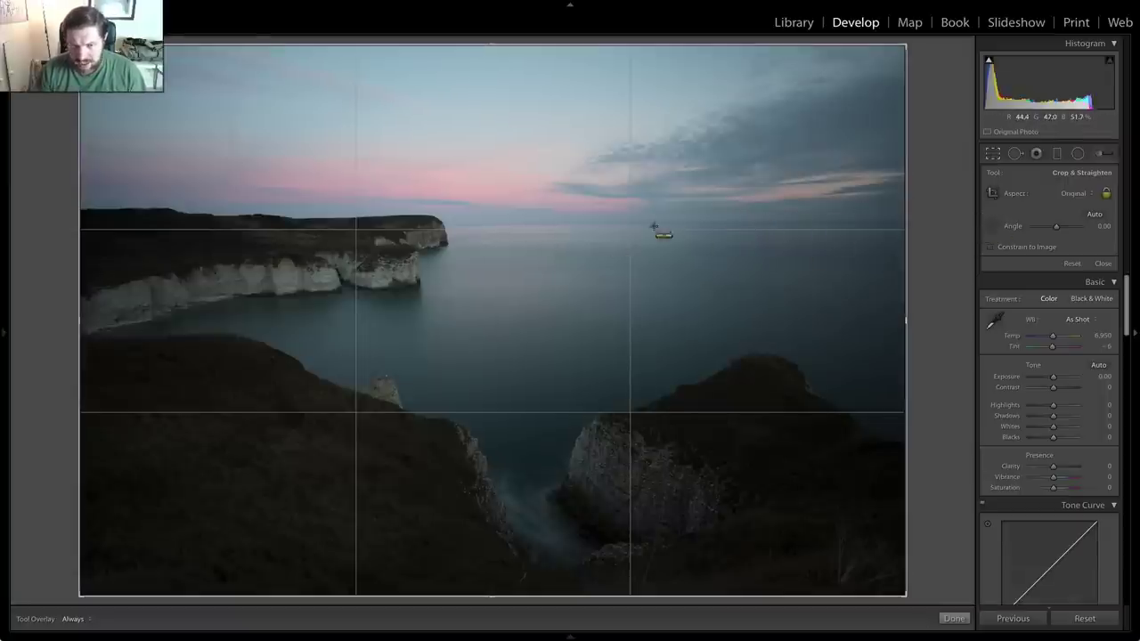
mouse_move(494, 224)
left_mouse_down()
mouse_move(904, 223)
mouse_move(877, 221)
left_mouse_up()
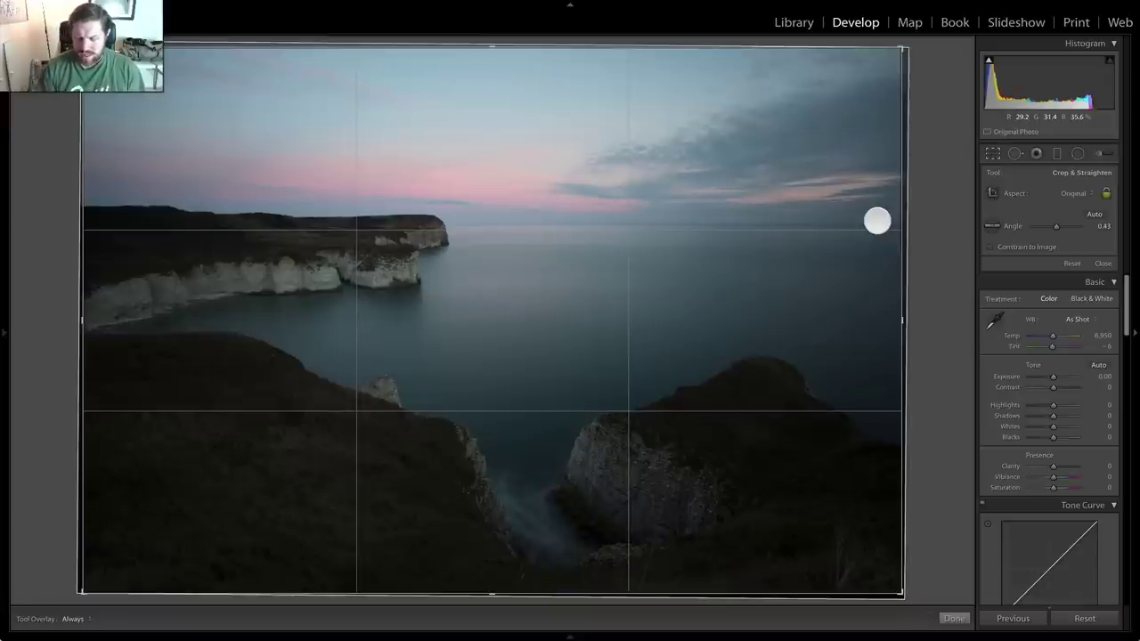
key("Return")
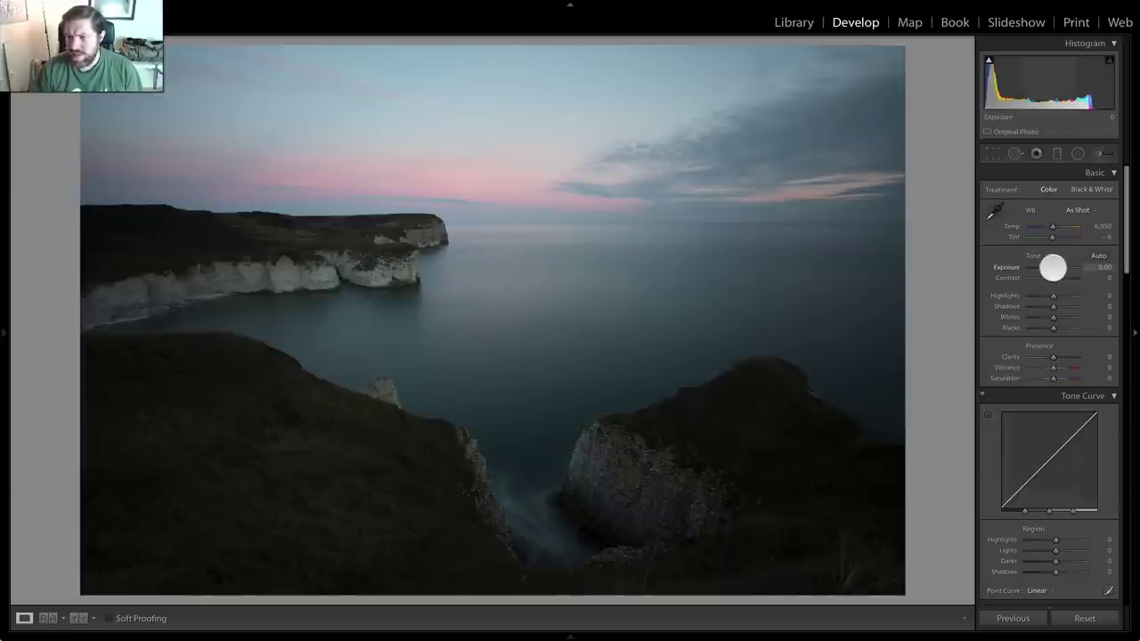
- Raise Exposure to +1.10 and Whites to +29, and drop Blacks to -3
left_click_drag(1053, 267, 1056, 267)
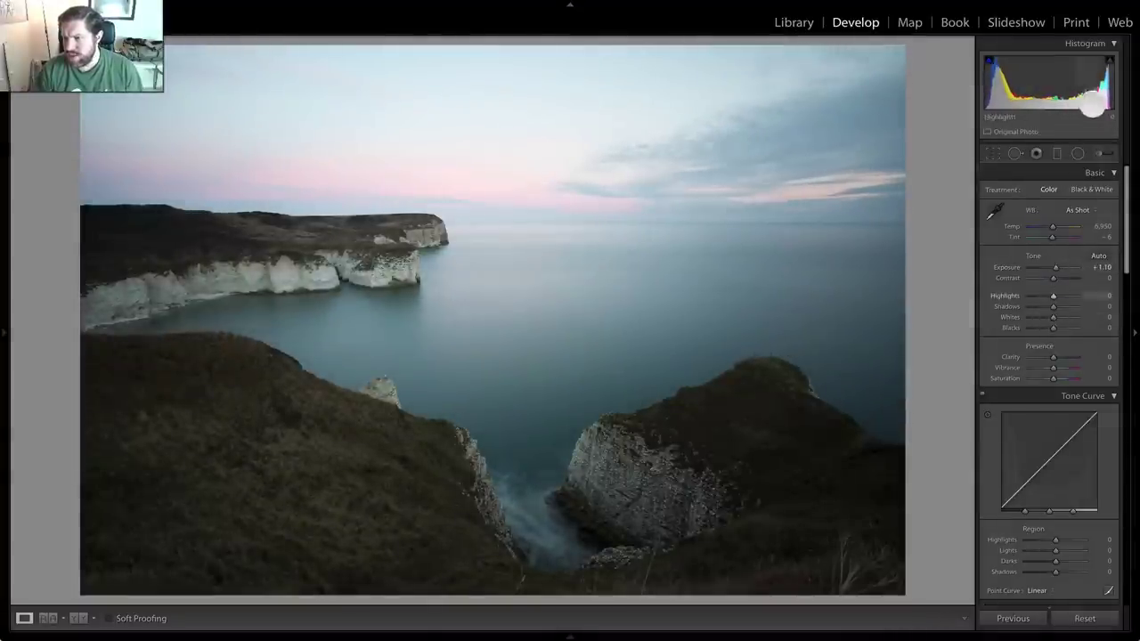
left_click_drag(1052, 317, 1060, 316)
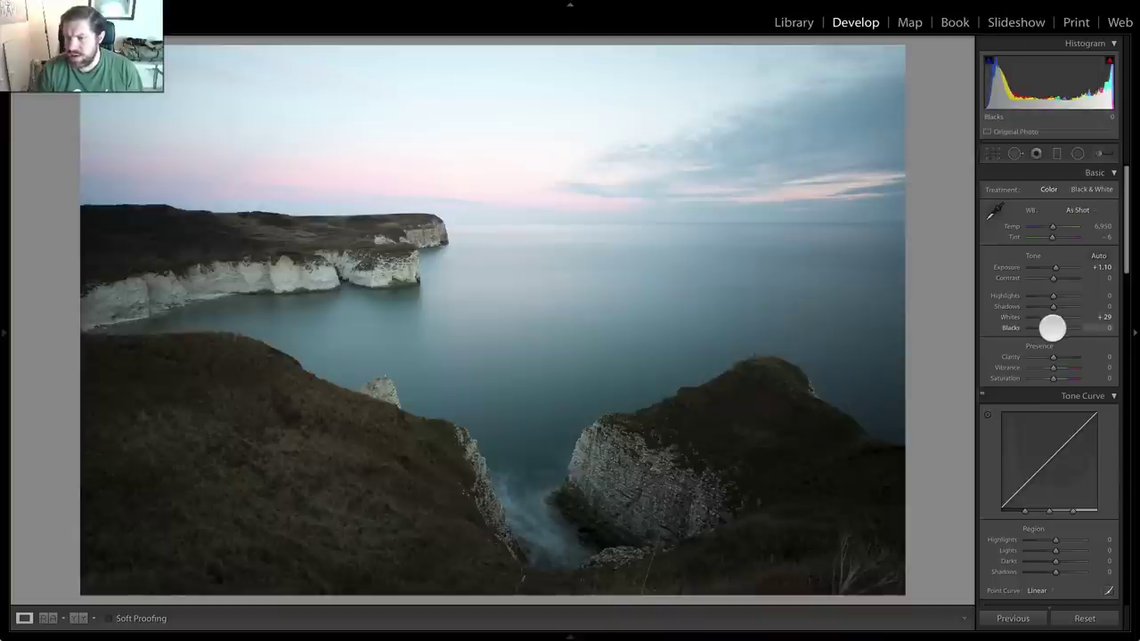
mouse_move(1052, 328)
left_mouse_down()
mouse_move(1061, 303)
mouse_move(1046, 330)
left_mouse_up()
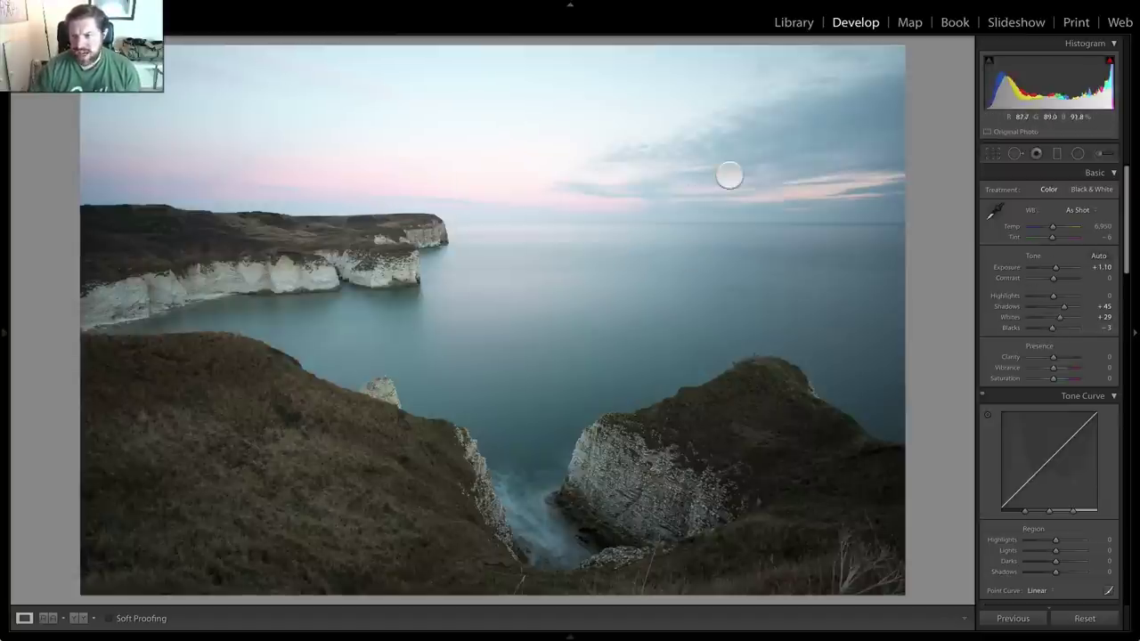
- Draw a graduated filter over the sky to the horizon with Exposure -1.70 and Highlights -55
left_click(1057, 153)
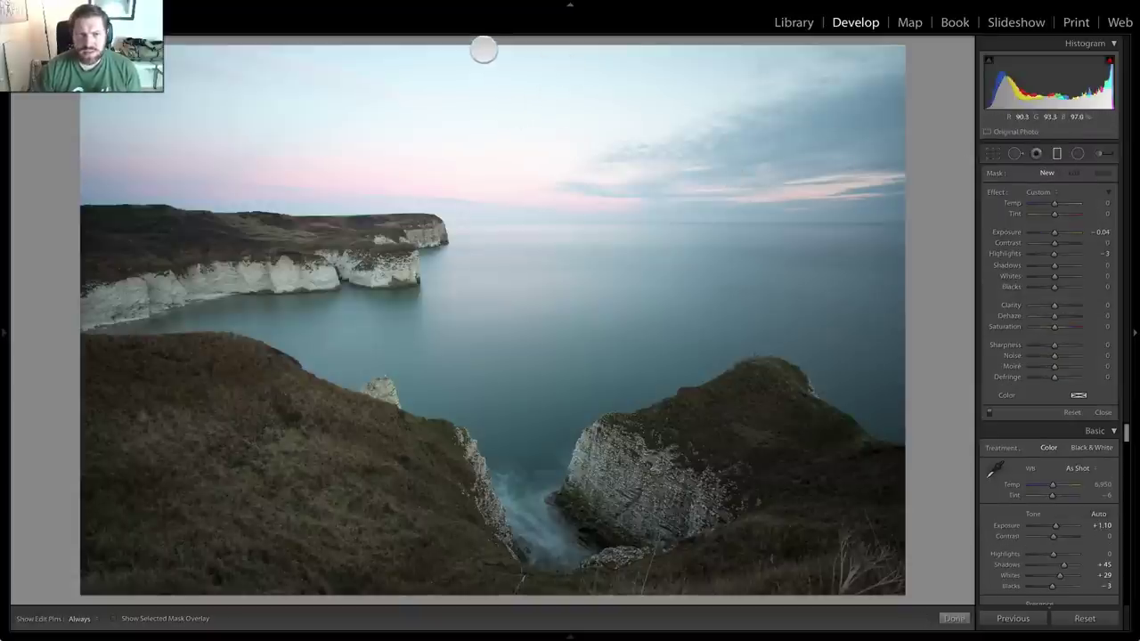
left_click_drag(488, 40, 491, 403)
left_click_drag(1056, 232, 1044, 235)
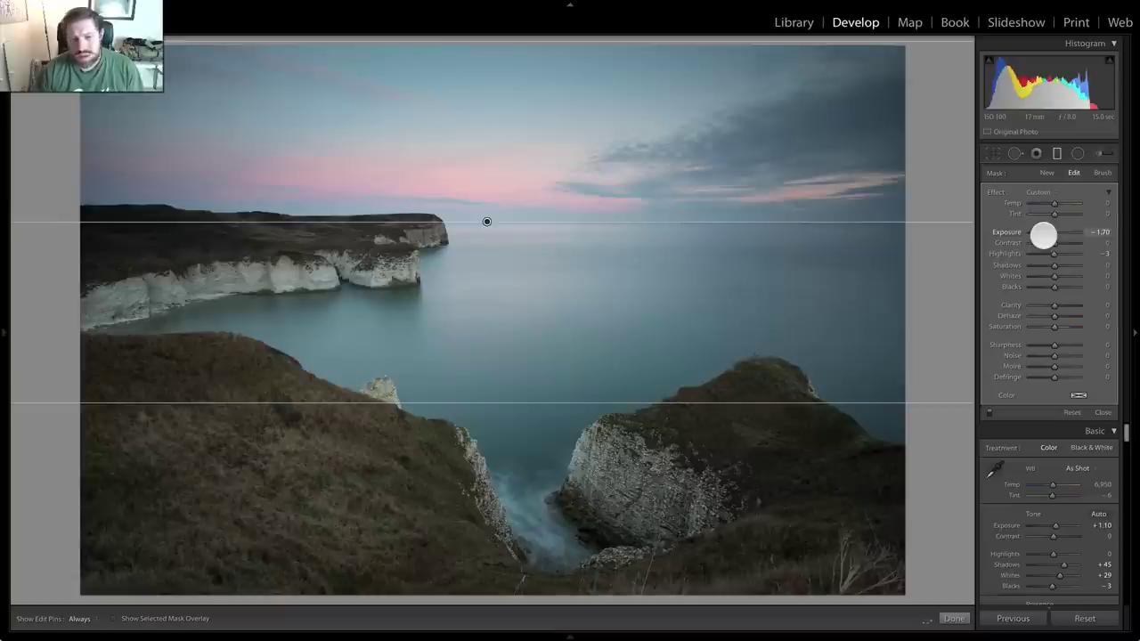
left_click_drag(1049, 258, 1041, 257)
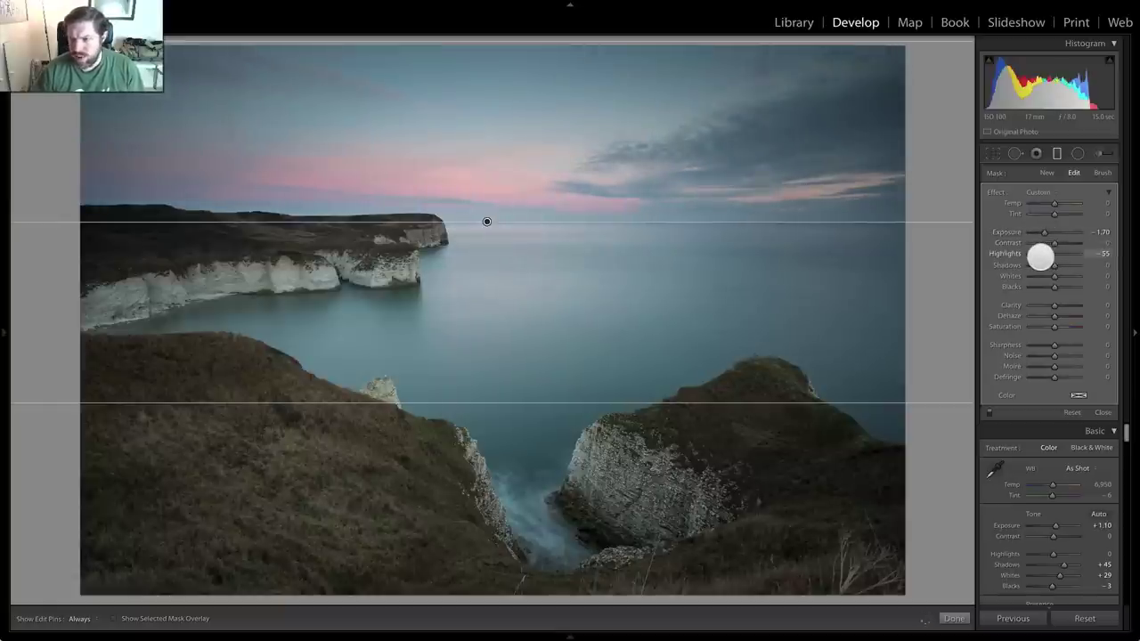
left_click_drag(1053, 328, 1066, 327)
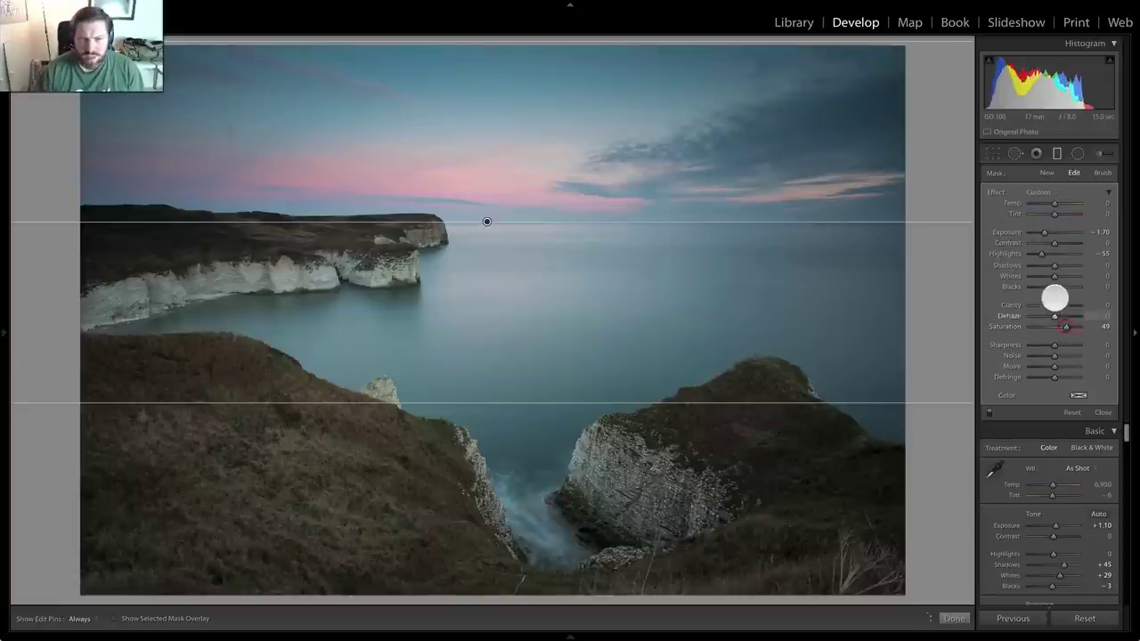
- Warm the gradient to Temp 29, Tint 33 and Saturation 58, keeping Contrast at 0
left_click_drag(1052, 203, 1059, 203)
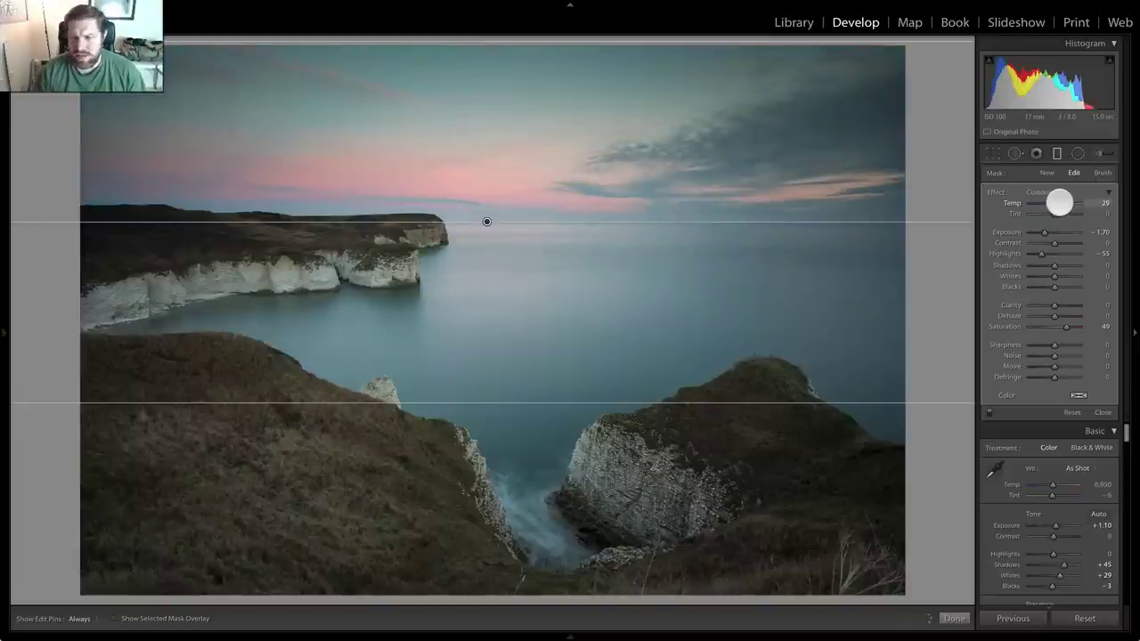
left_click(1053, 212)
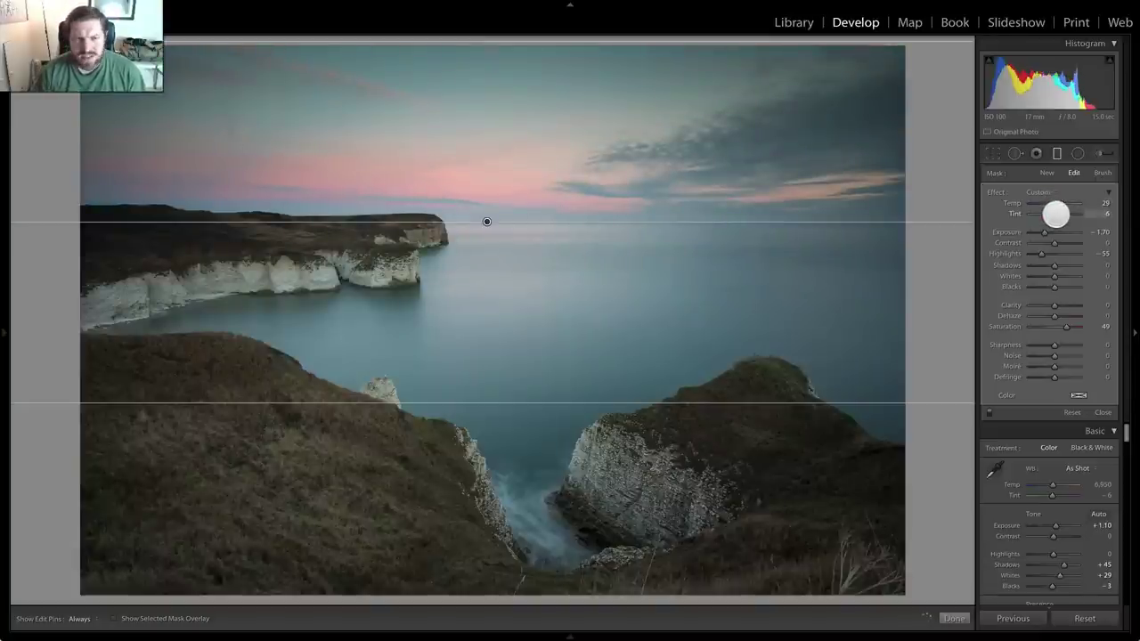
left_click_drag(1055, 214, 1063, 215)
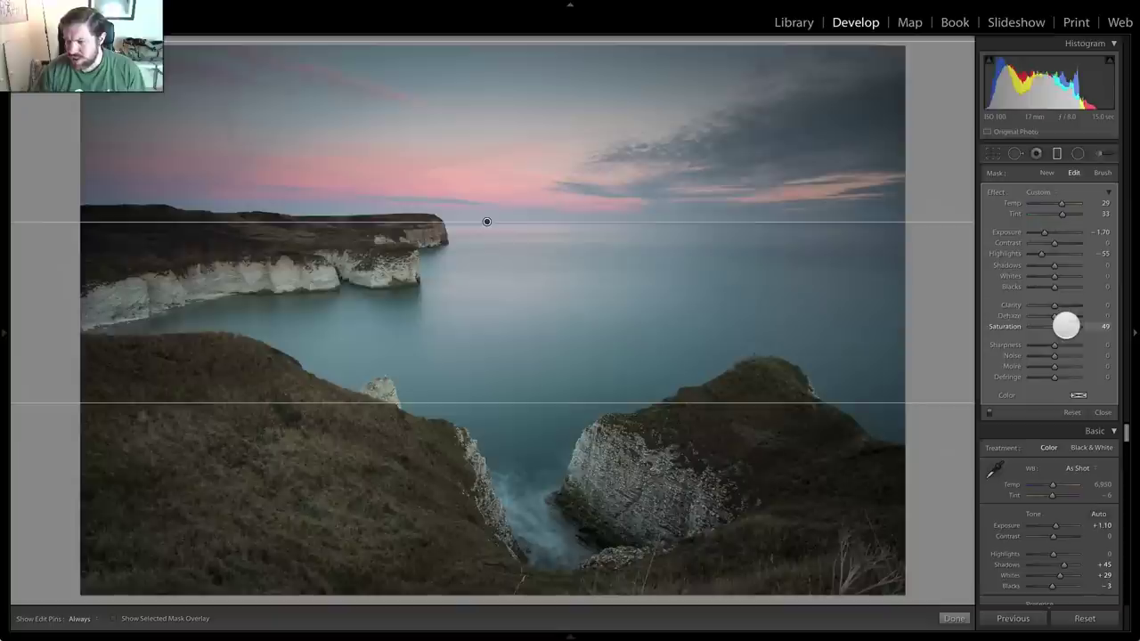
left_click_drag(1066, 326, 1070, 326)
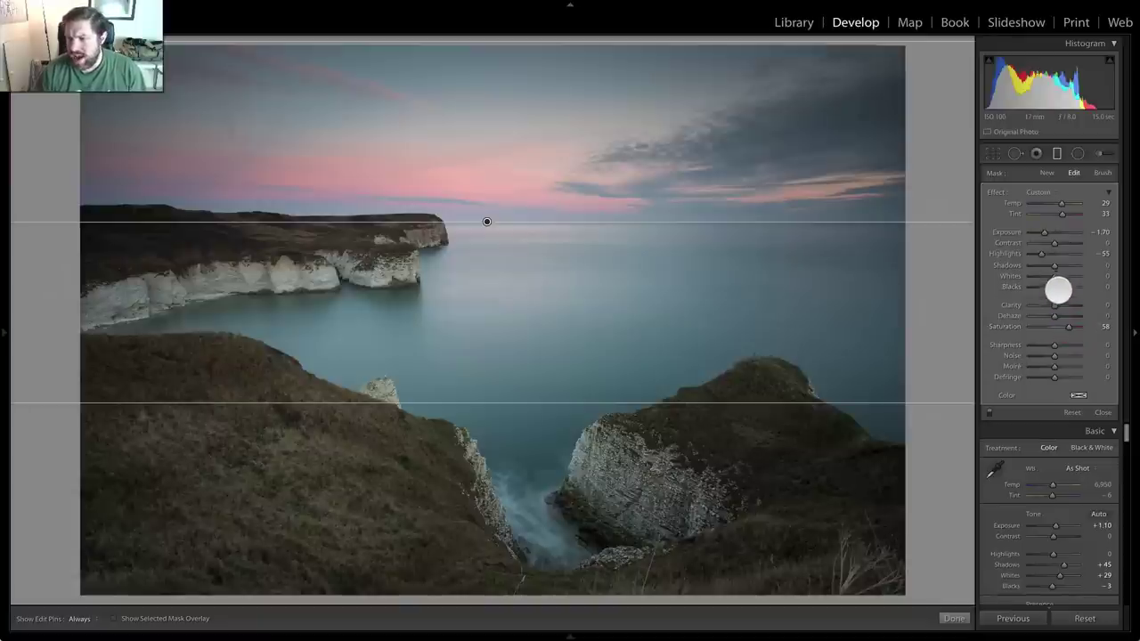
left_click_drag(1054, 246, 1059, 243)
double_click(1059, 242)
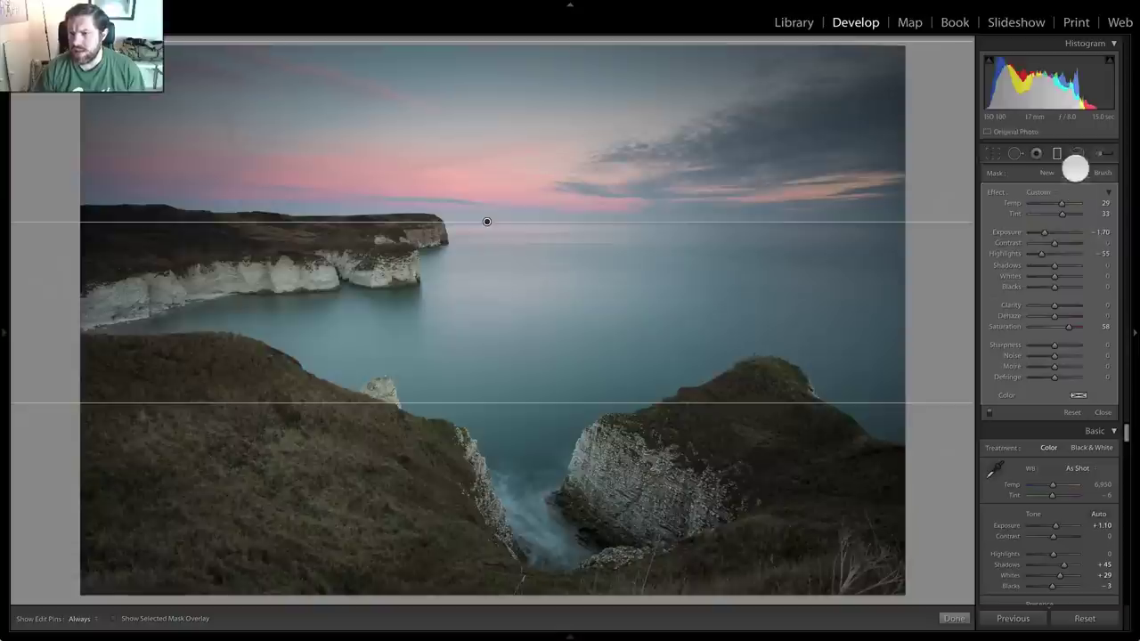
- Close the graduated filter and set Contrast +25, Exposure +1.40 and Shadows +77
left_click(1058, 153)
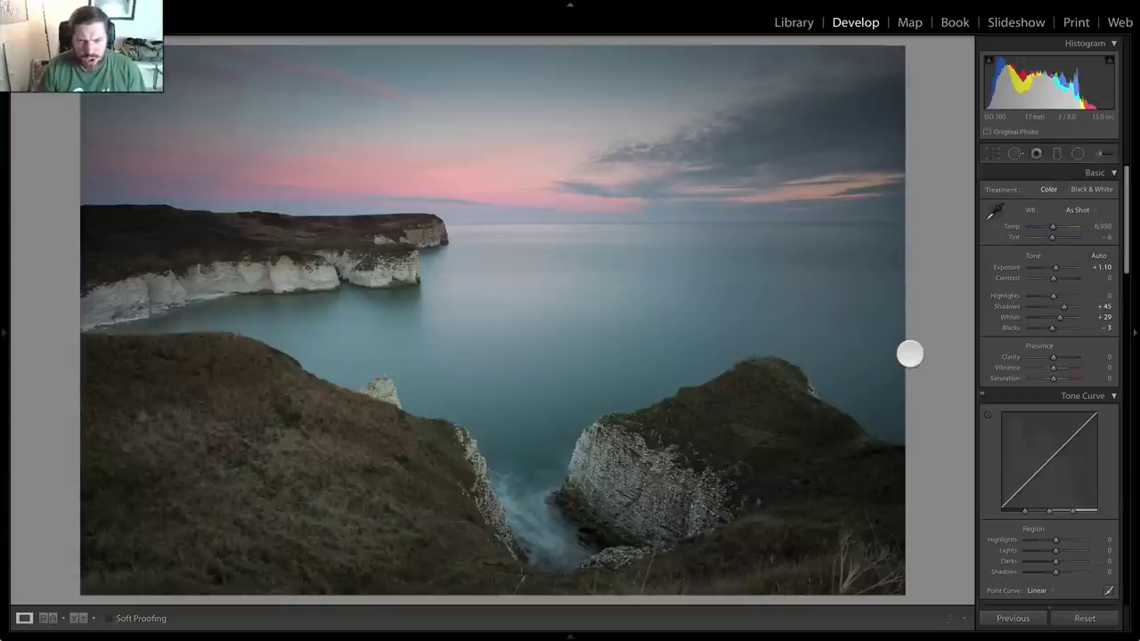
left_click_drag(1054, 278, 1057, 279)
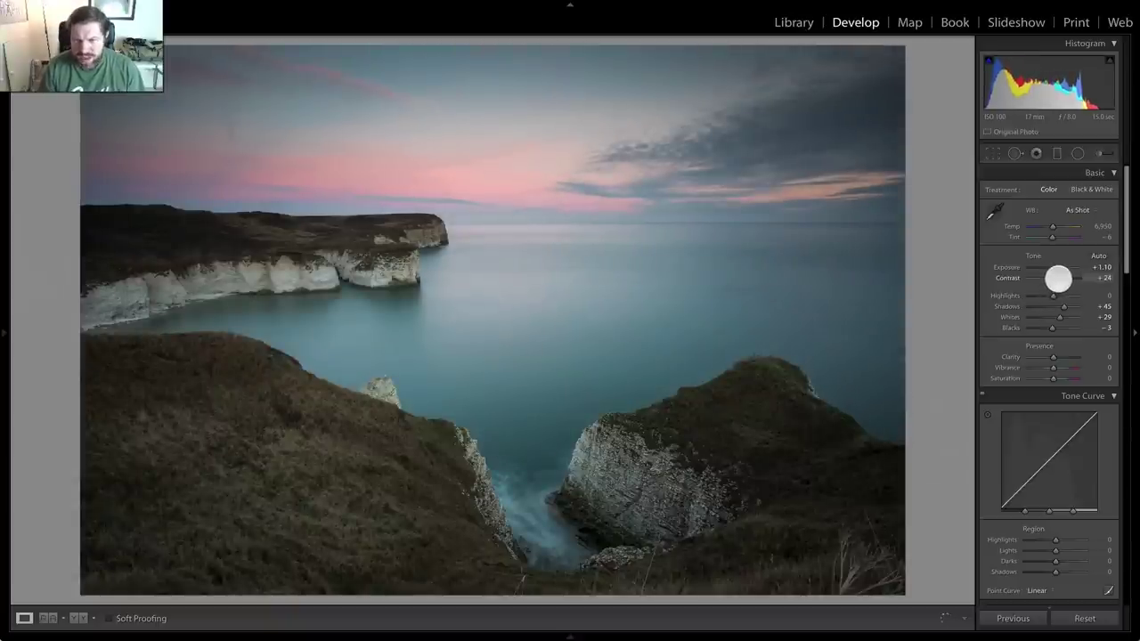
left_click_drag(1058, 279, 1059, 279)
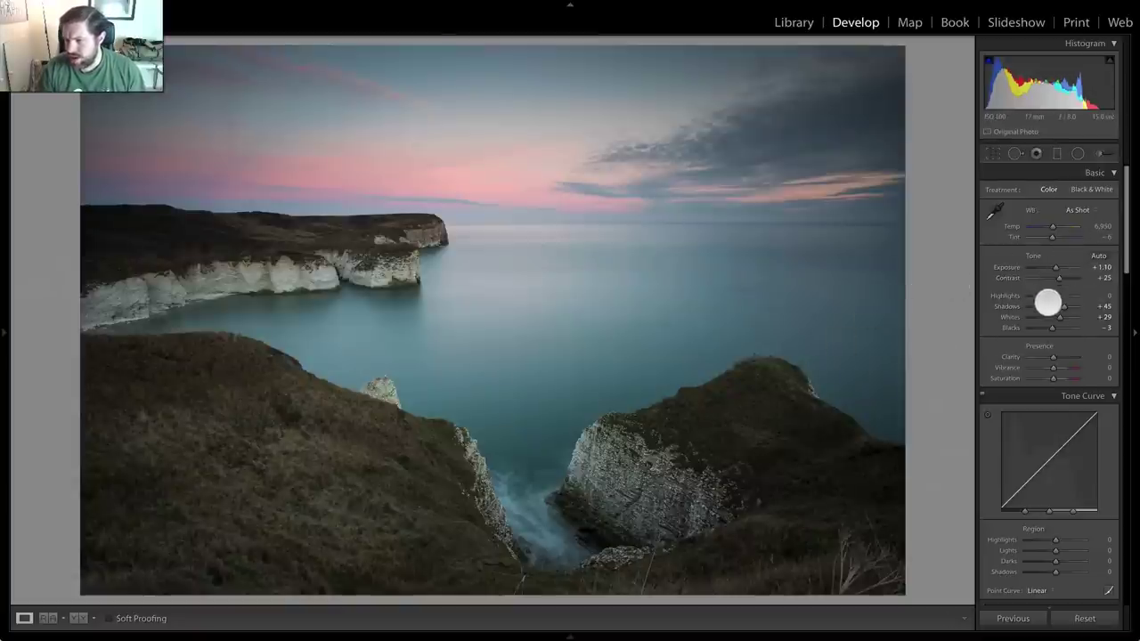
left_click_drag(1054, 268, 1056, 266)
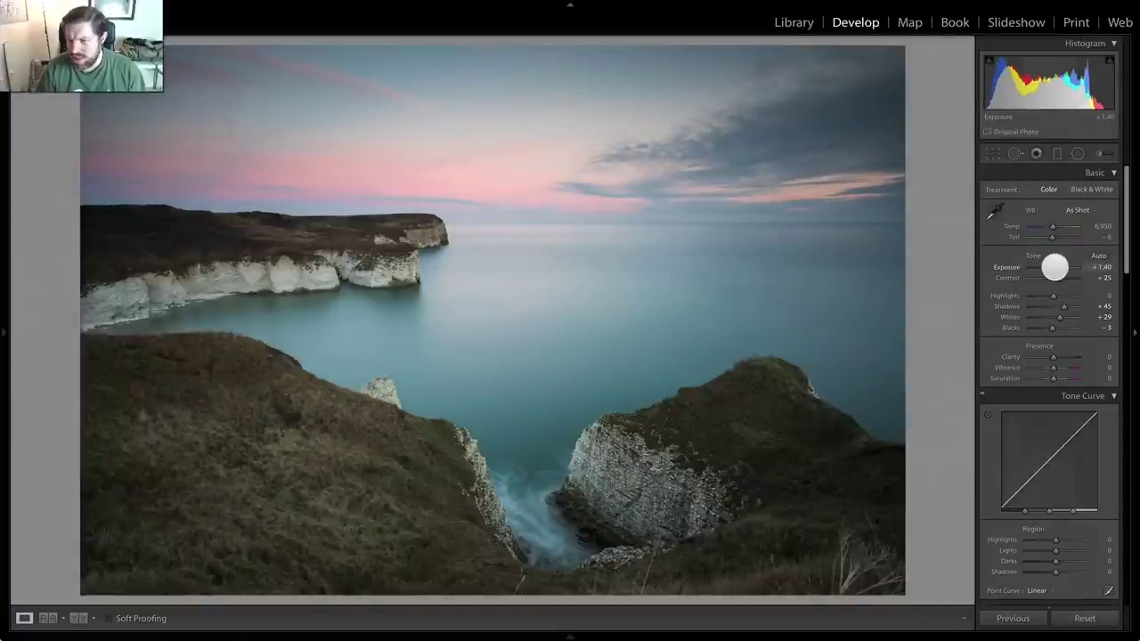
left_click_drag(1063, 305, 1049, 328)
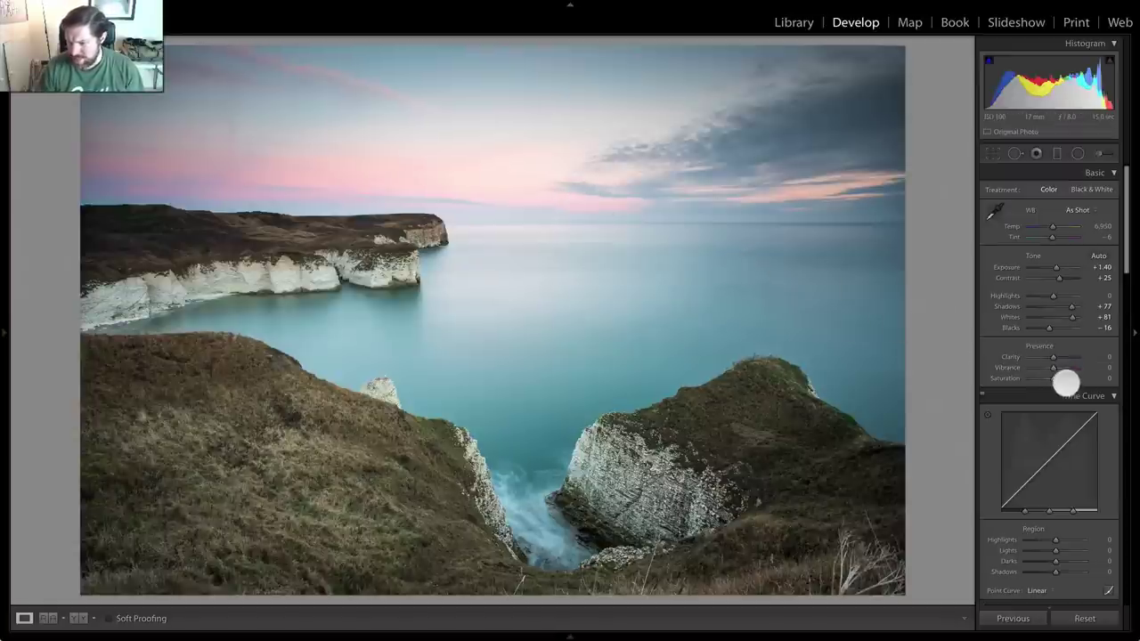
- Set Vibrance +20 and Saturation -10, and pull Whites back to +91
left_click_drag(1052, 369, 1054, 368)
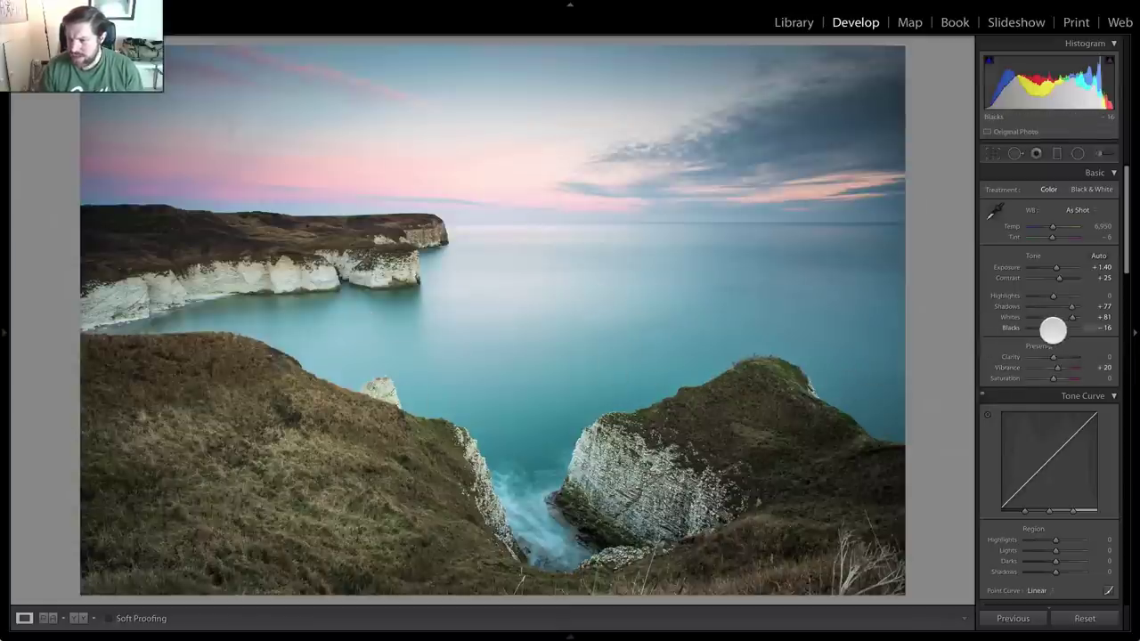
left_click_drag(1052, 380, 1048, 379)
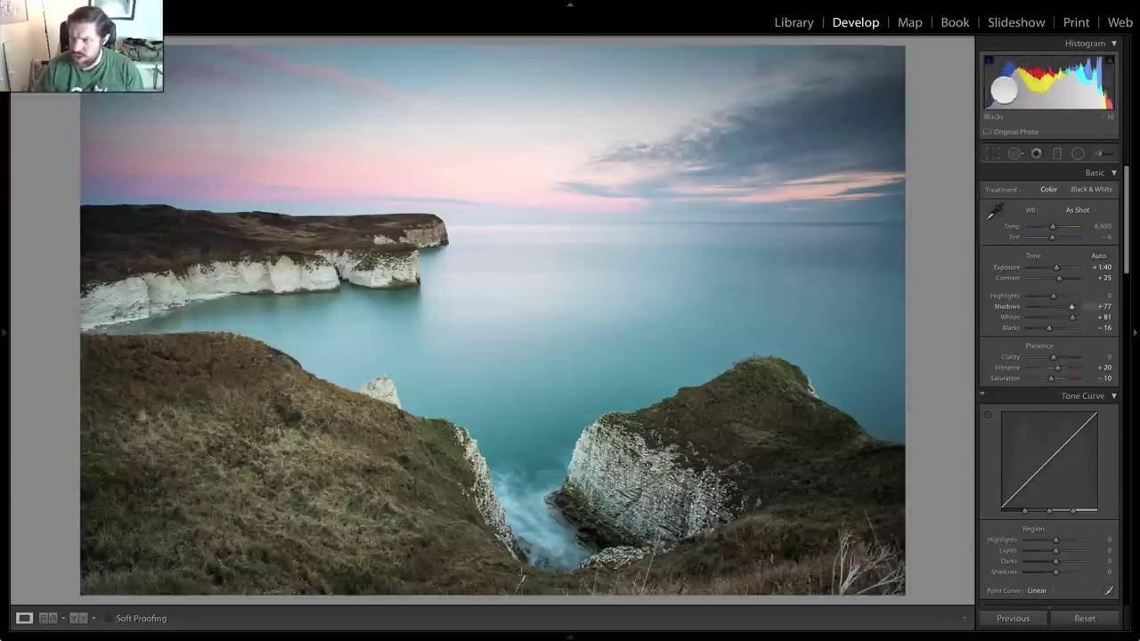
left_click_drag(1074, 321, 1044, 326)
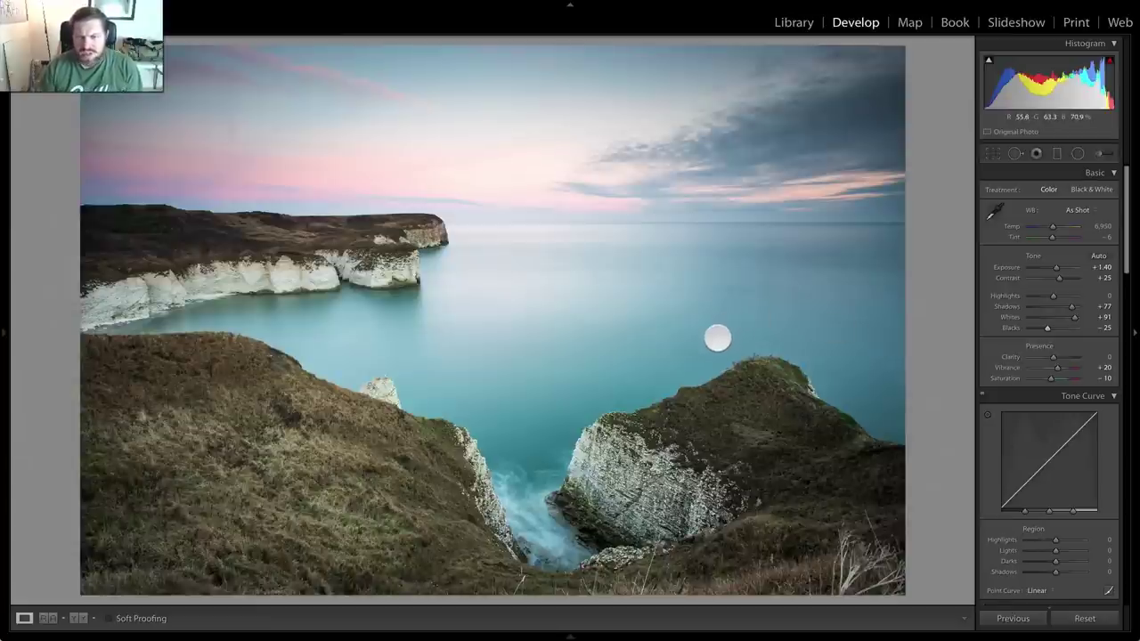
- Reselect the sky gradient and deepen it to Exposure -2.00 and Highlights -63
left_click(1059, 152)
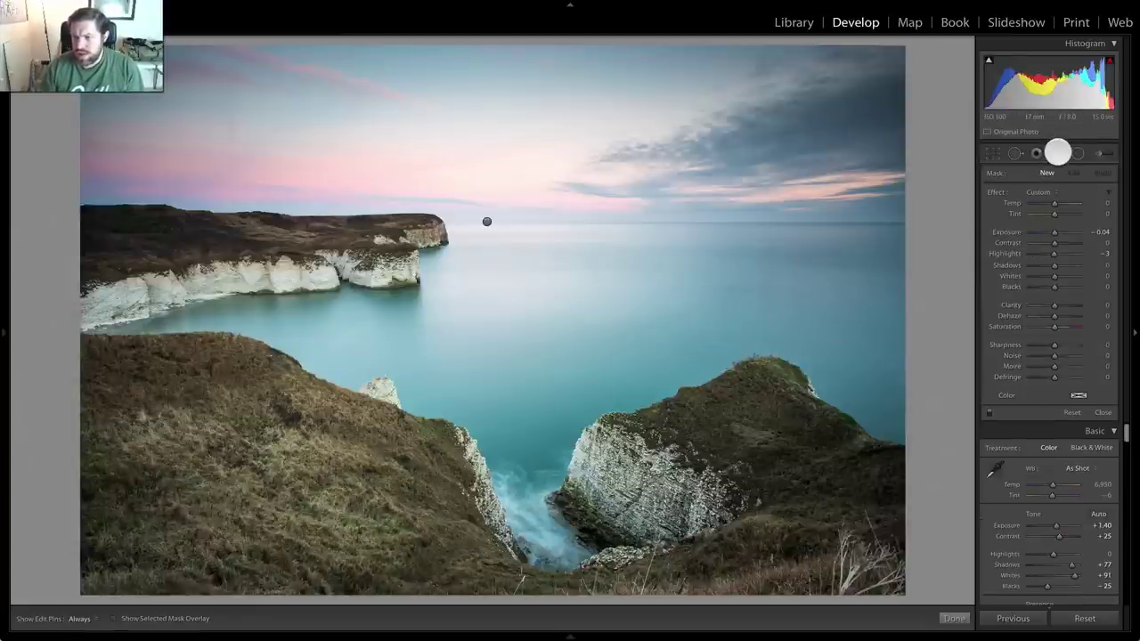
left_click(486, 222)
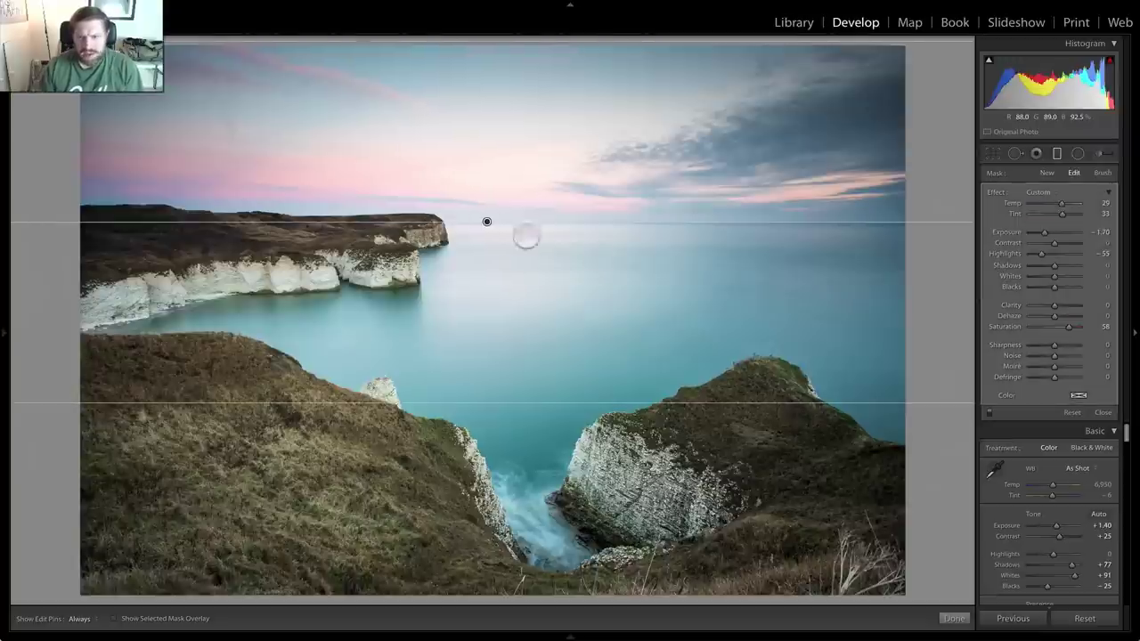
mouse_move(1048, 253)
left_mouse_down()
mouse_move(1039, 256)
mouse_move(1042, 235)
left_mouse_up()
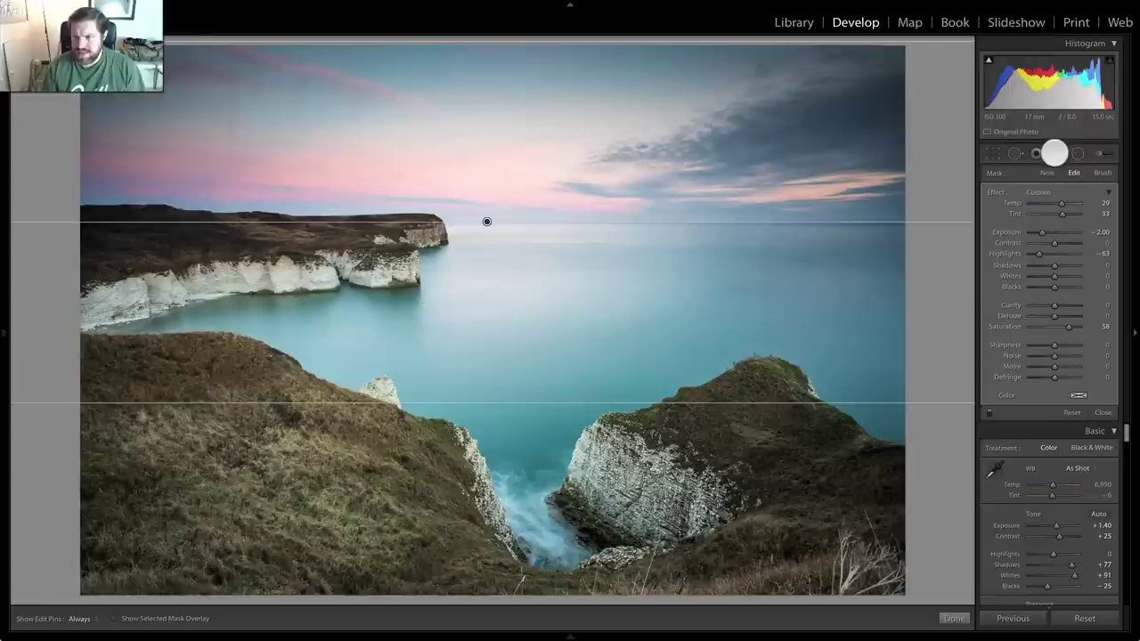
left_click(1054, 153)
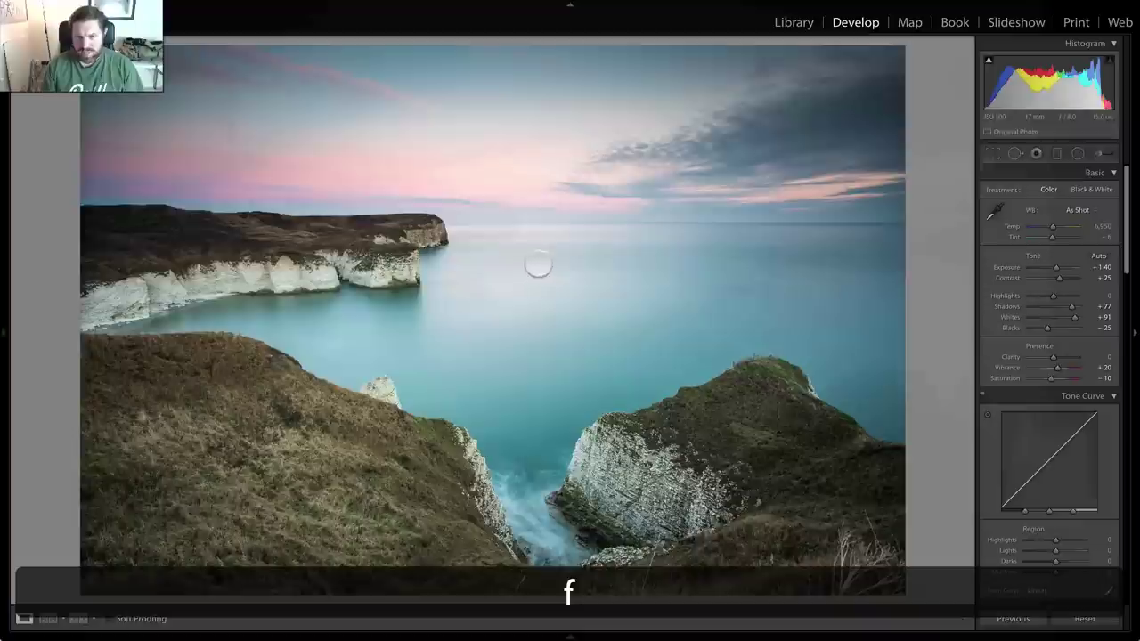
- Choose the Medium Contrast point curve in the Tone Curve panel
scroll(1052, 338, "down", 3)
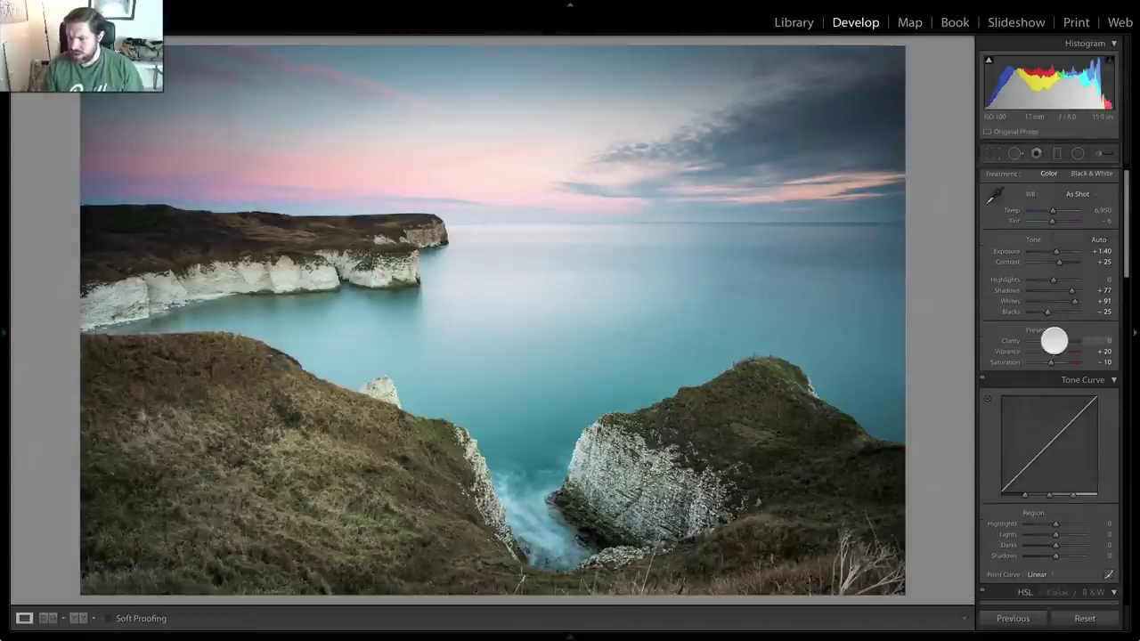
left_click(1042, 513)
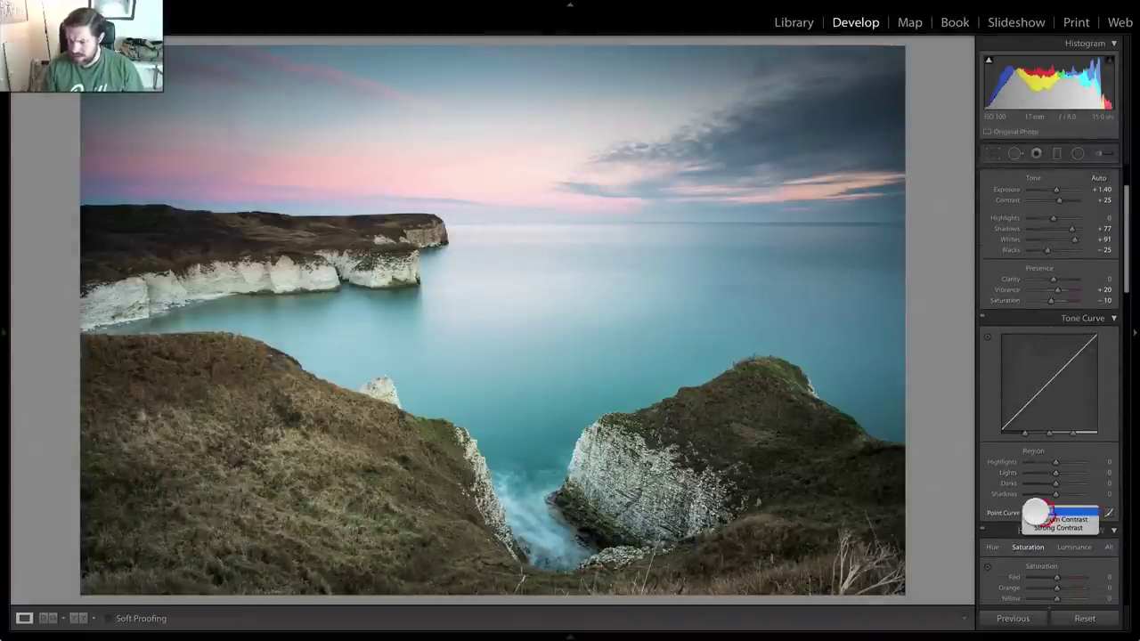
left_click(1036, 520)
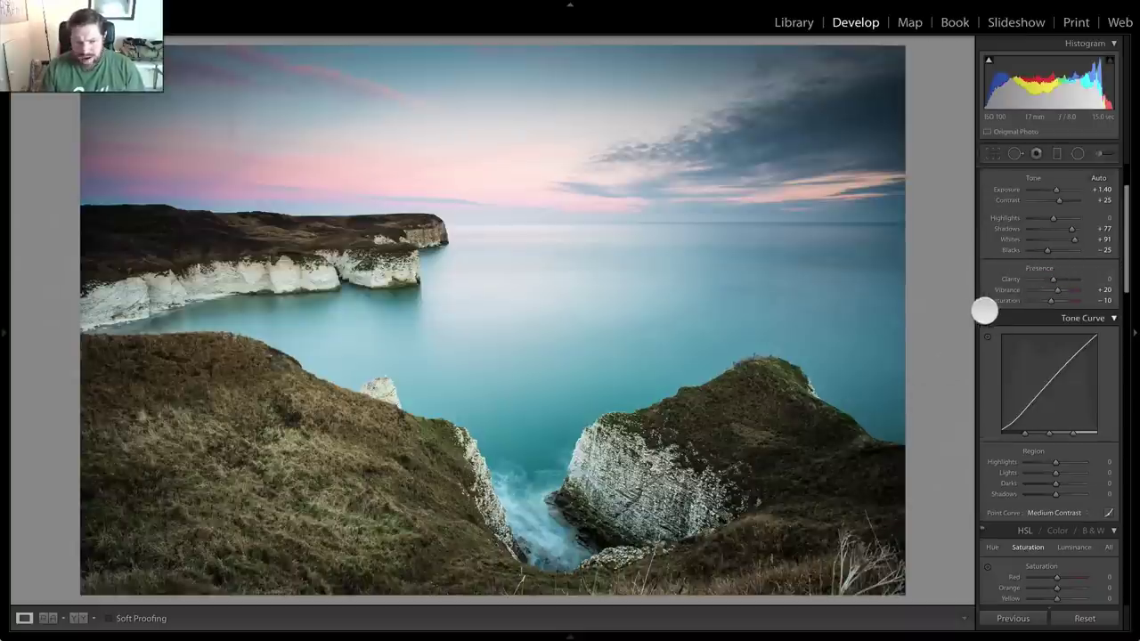
scroll(1021, 276, "down", 3)
scroll(1021, 283, "down", 2)
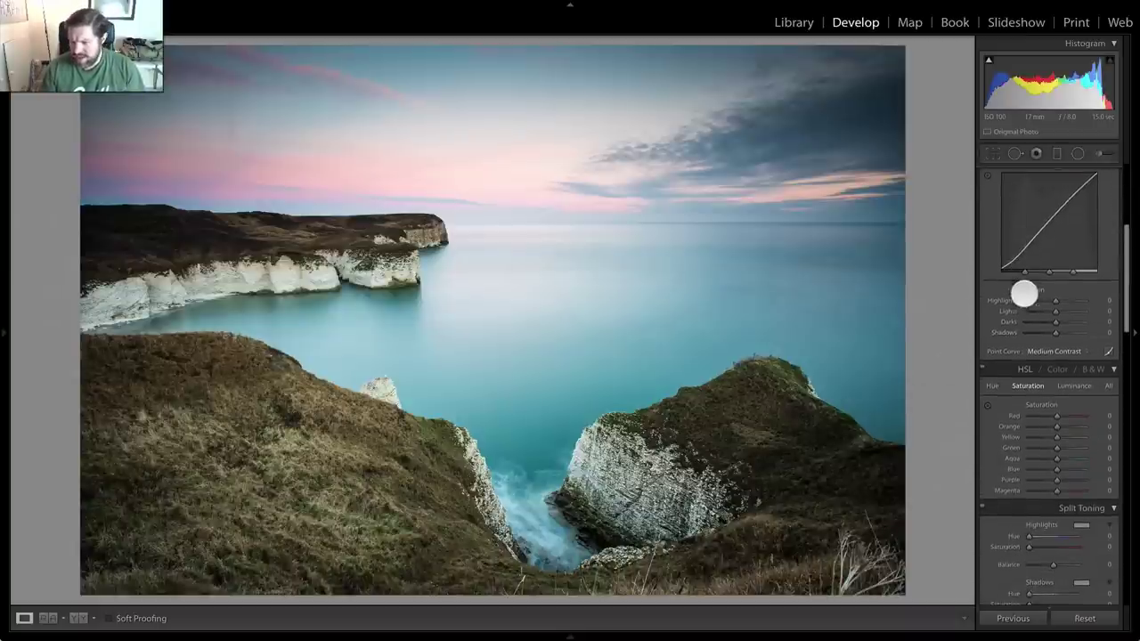
- Set HSL saturation to Yellow -37 and Green +37
mouse_move(1057, 438)
left_mouse_down()
mouse_move(1042, 437)
mouse_move(1066, 447)
left_mouse_up()
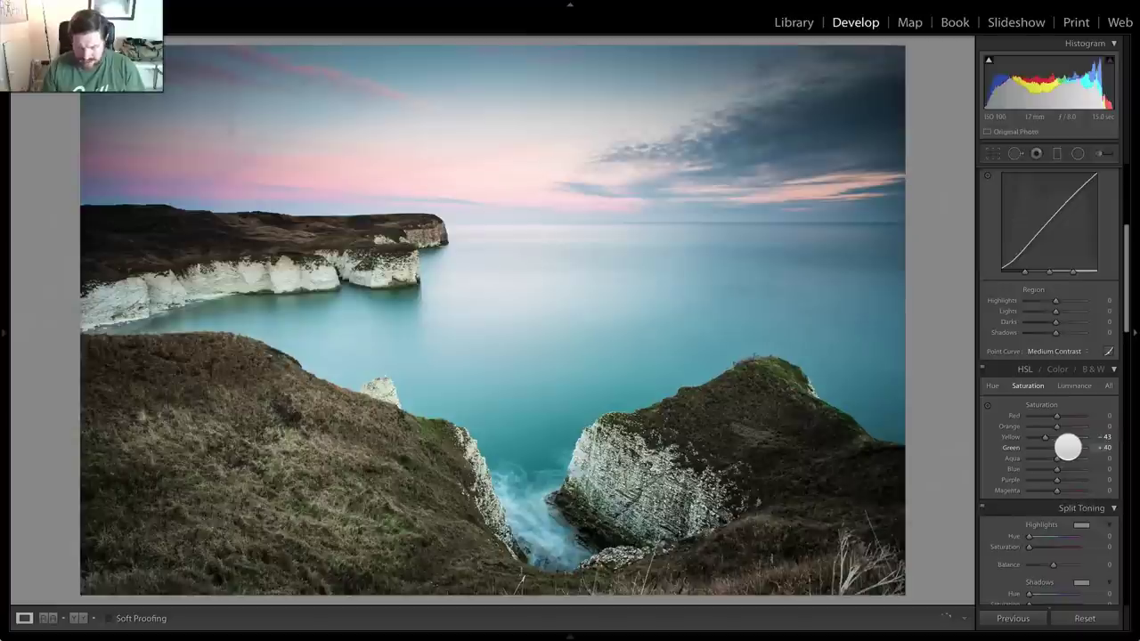
left_click_drag(1067, 447, 1067, 447)
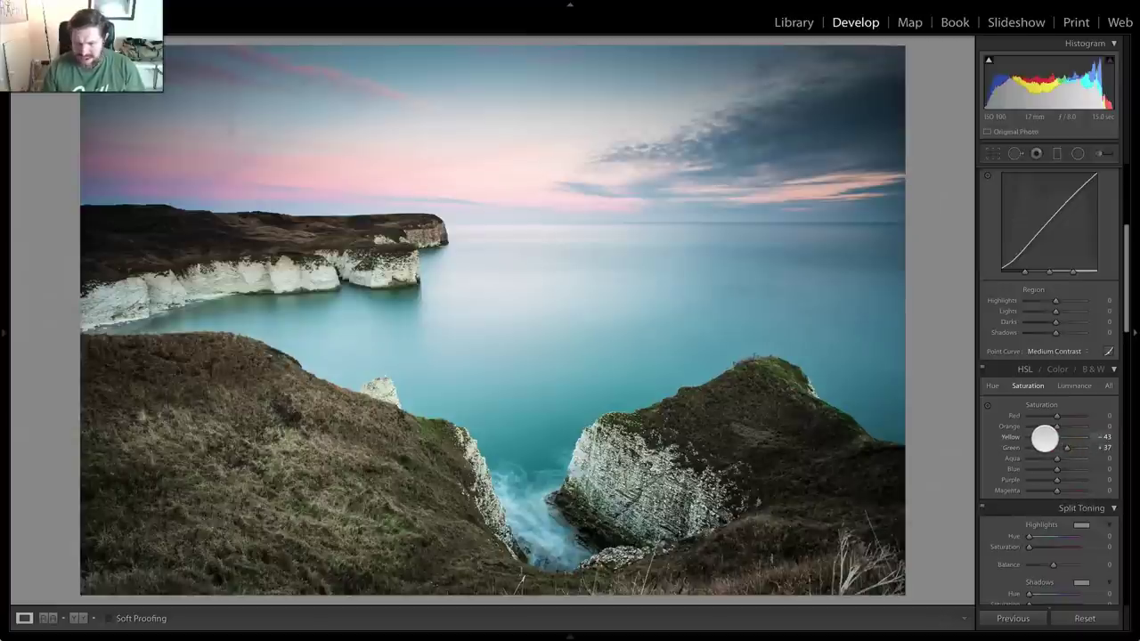
left_click_drag(1045, 438, 1076, 439)
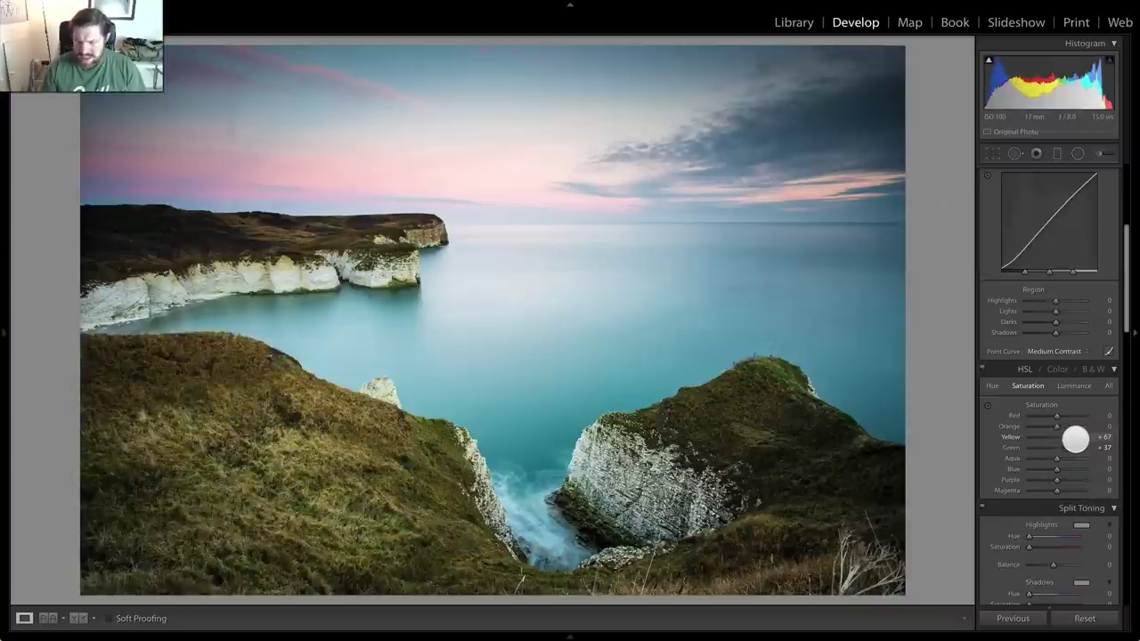
left_click_drag(1076, 439, 1047, 440)
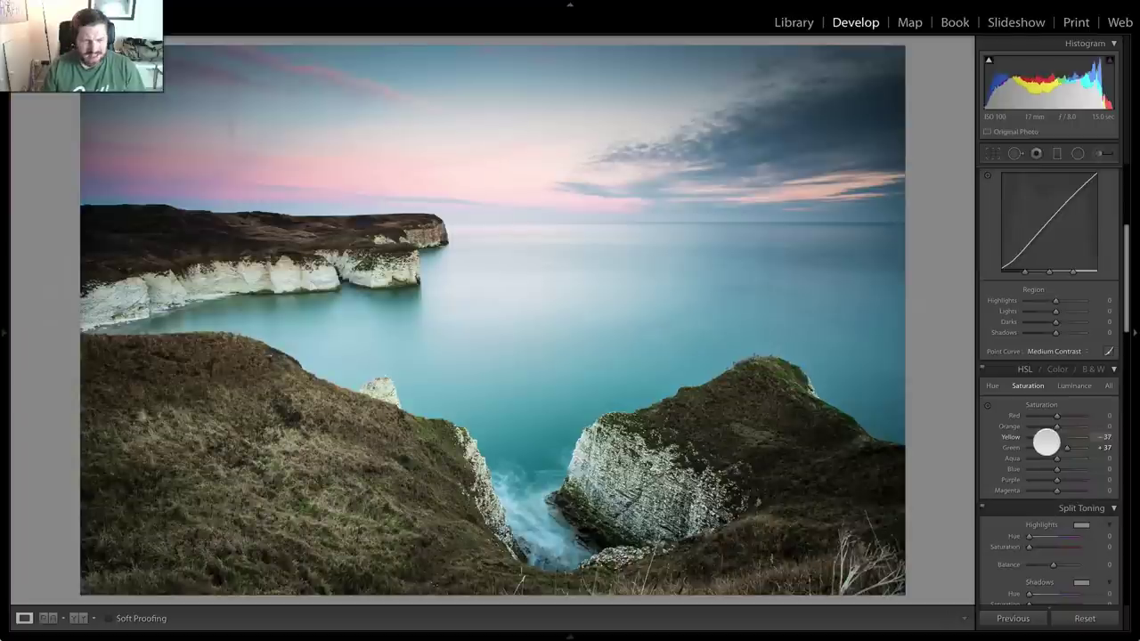
- In Basic, set overall Saturation to -5 and Whites to +100
scroll(1078, 470, "up", 6)
left_click_drag(1050, 361, 1052, 359)
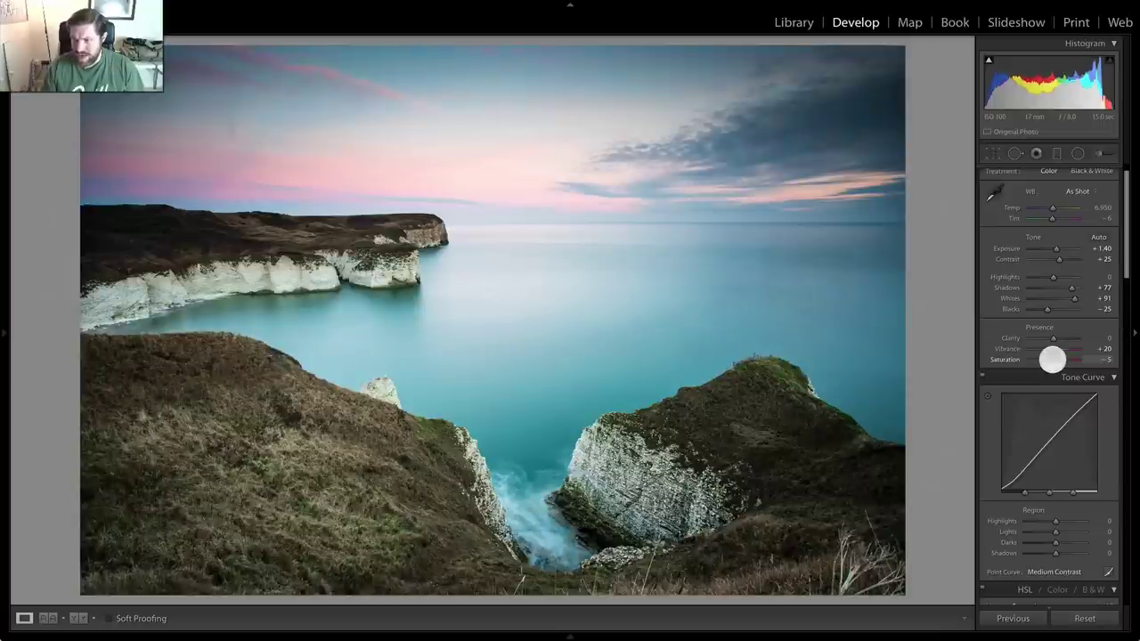
left_click_drag(1067, 297, 1077, 300)
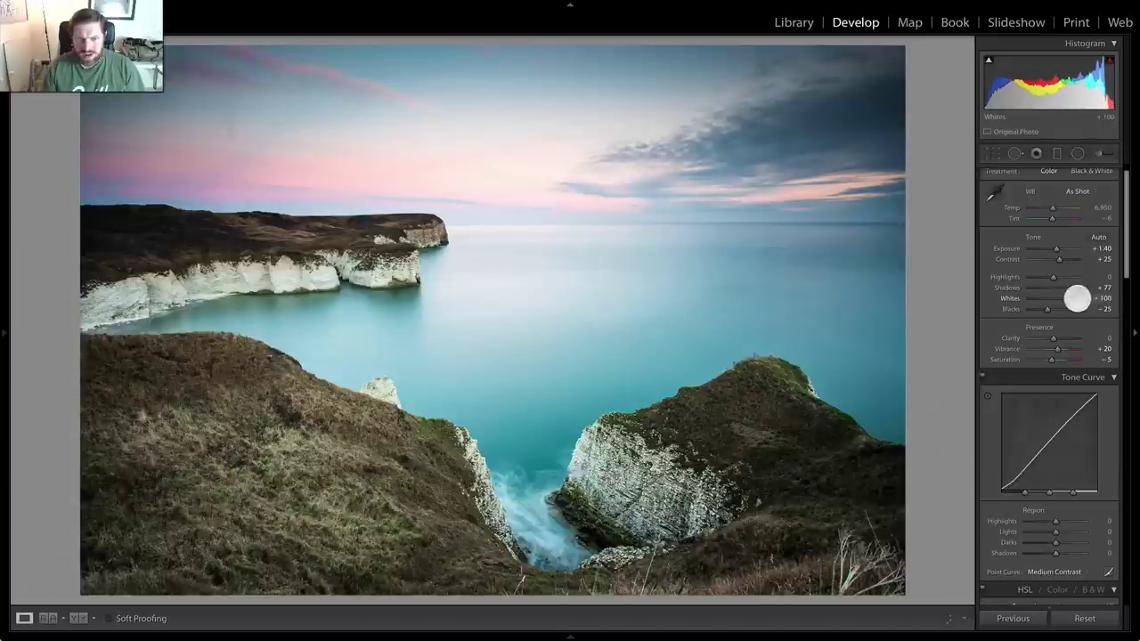
scroll(1011, 281, "down", 10)
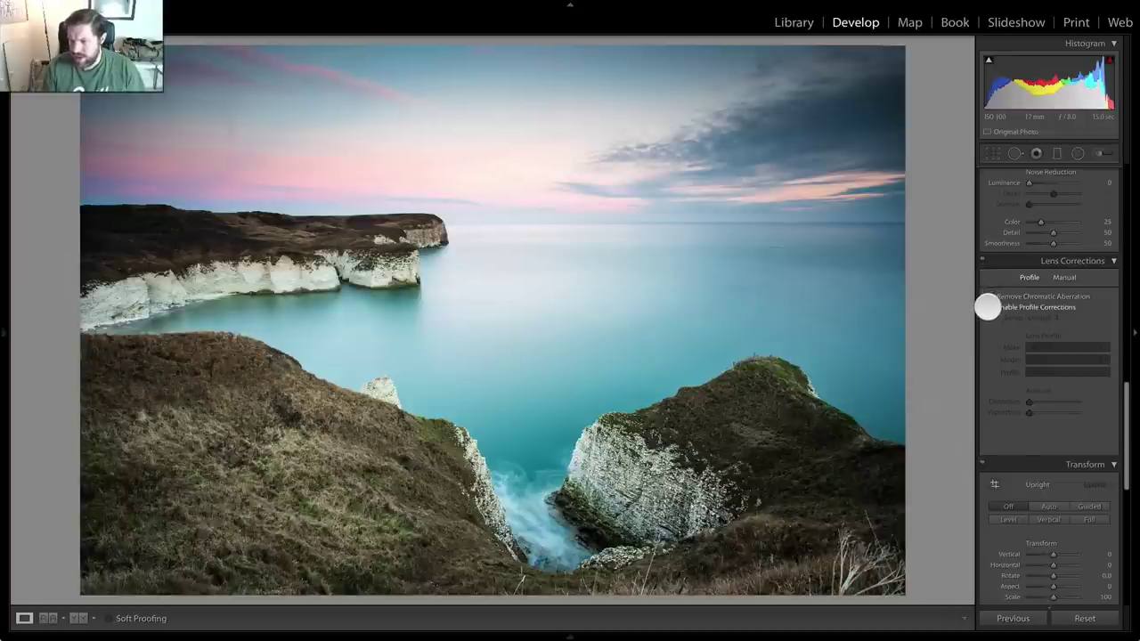
- Enable Canon EF 17-40mm profile corrections with Distortion 0 and Vignetting kept at 100
left_click(989, 307)
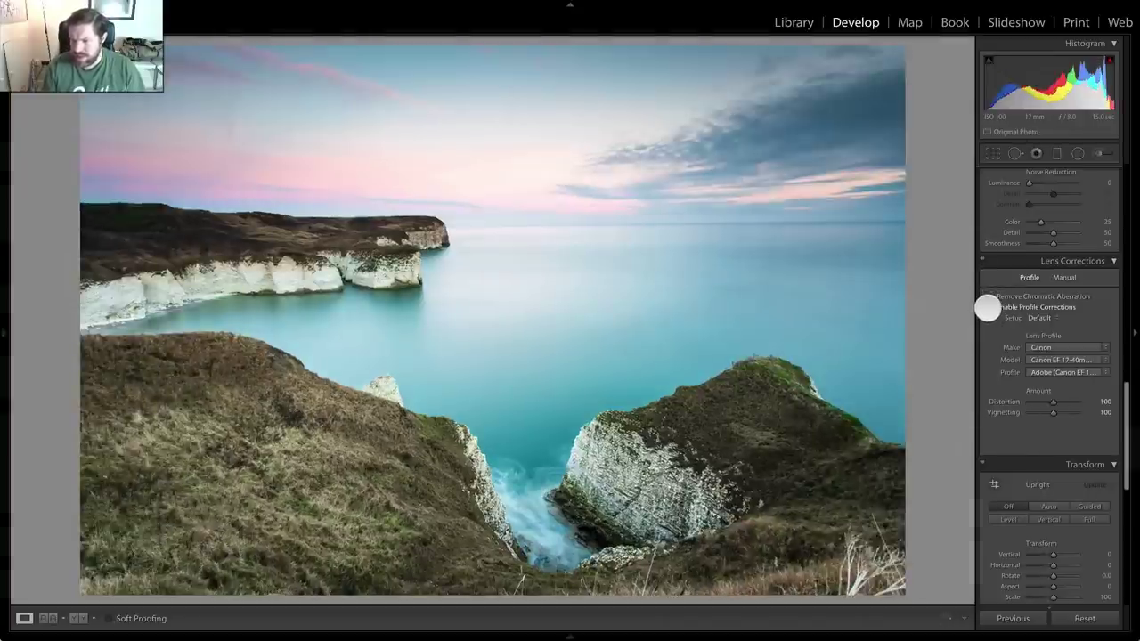
left_click_drag(1051, 401, 1011, 405)
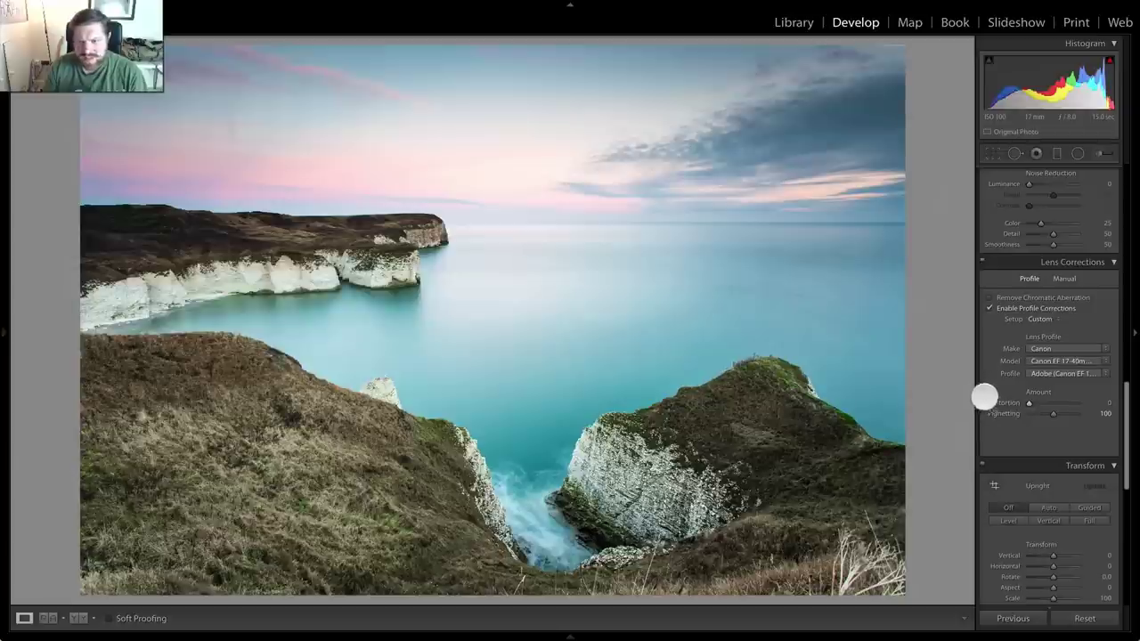
scroll(984, 397, "up", 8)
scroll(1007, 403, "up", 10)
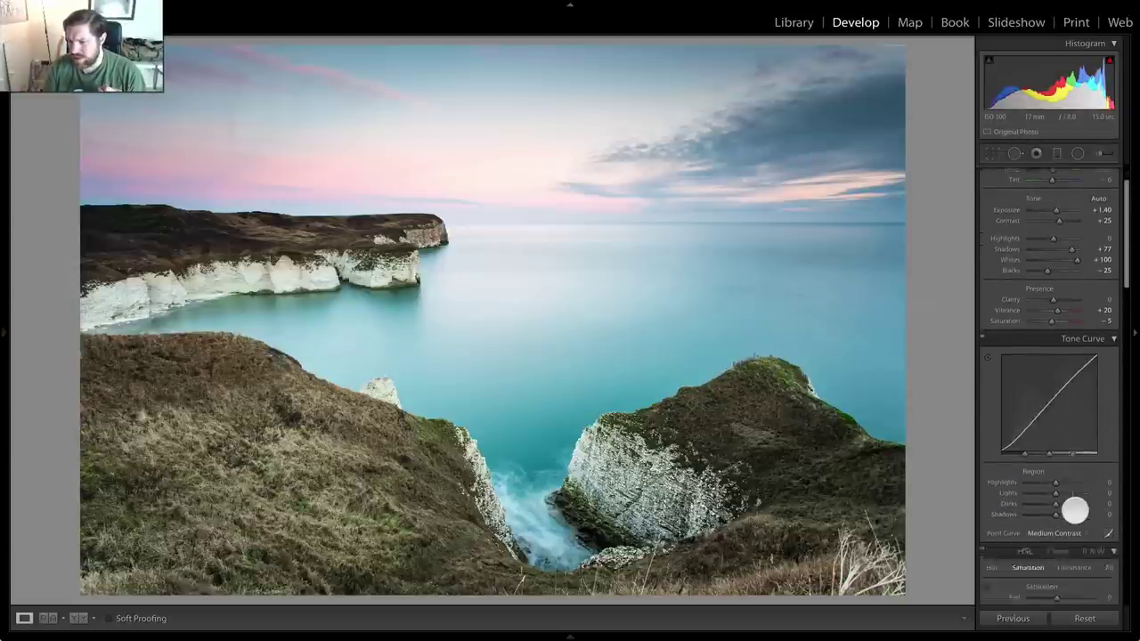
- Try the Strong Contrast tone curve, then revert to Medium Contrast
scroll(1069, 499, "down", 2)
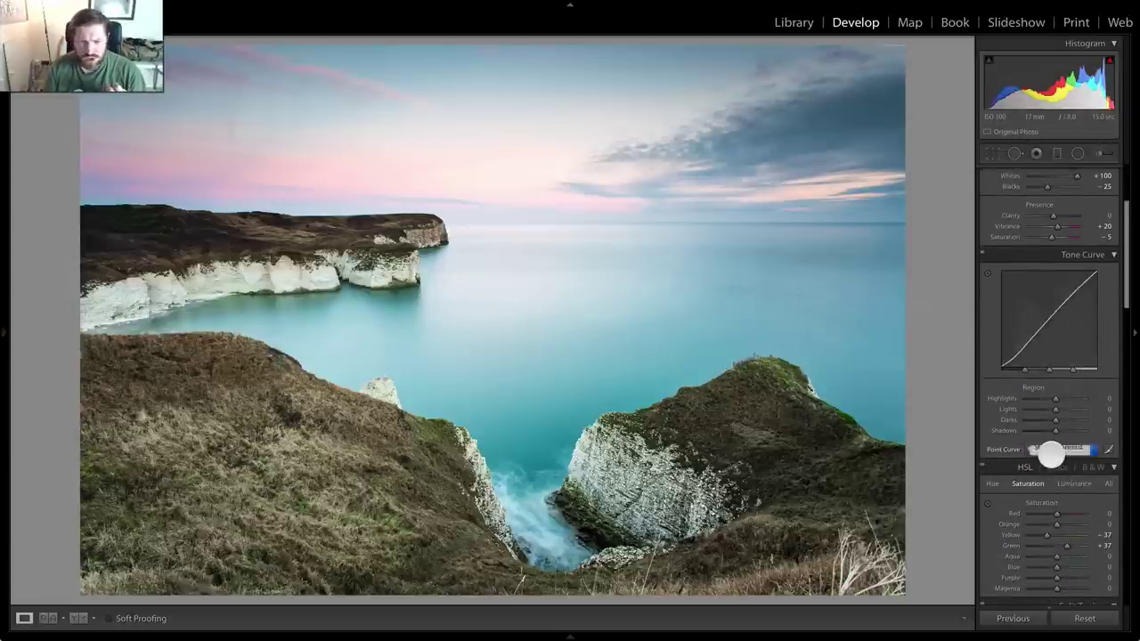
left_click(1052, 454)
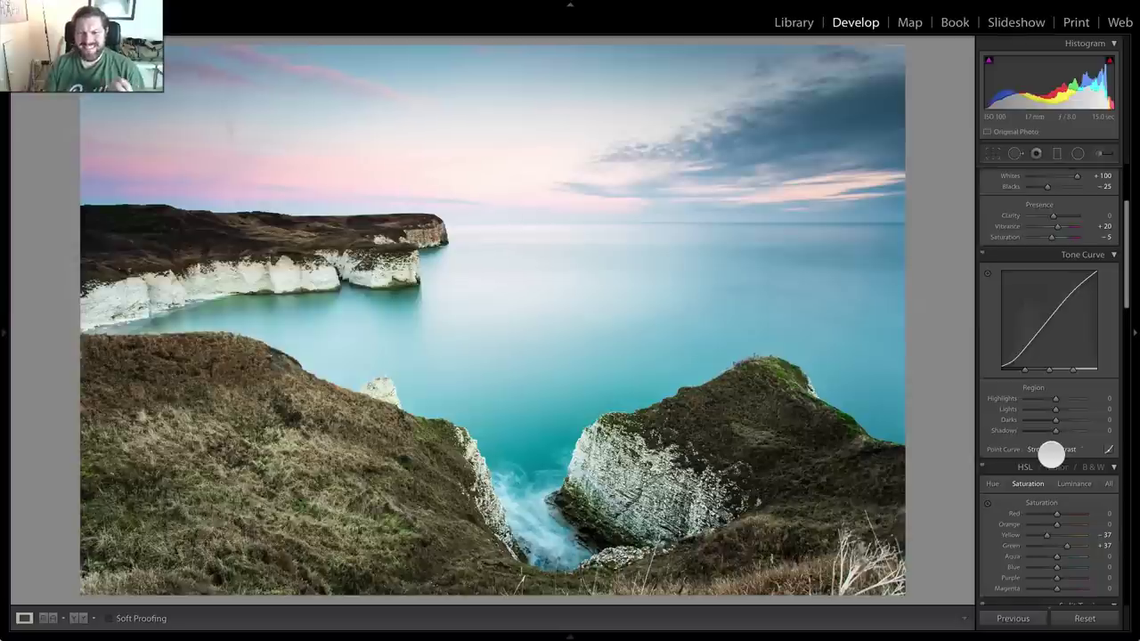
left_click(1051, 451)
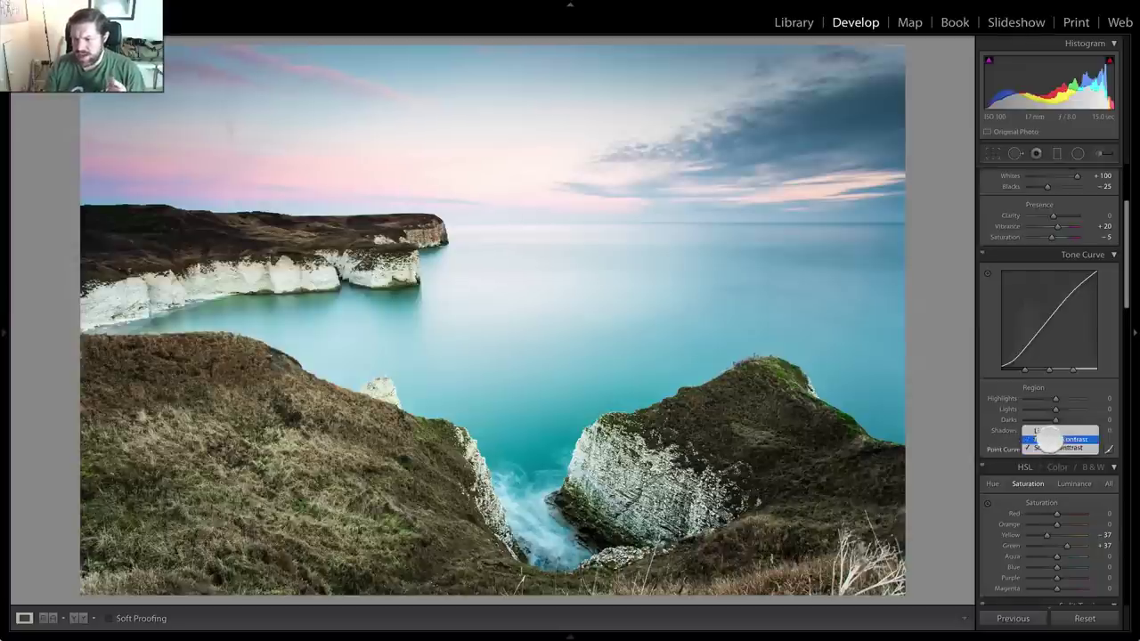
left_click(1052, 441)
scroll(1019, 285, "up", 3)
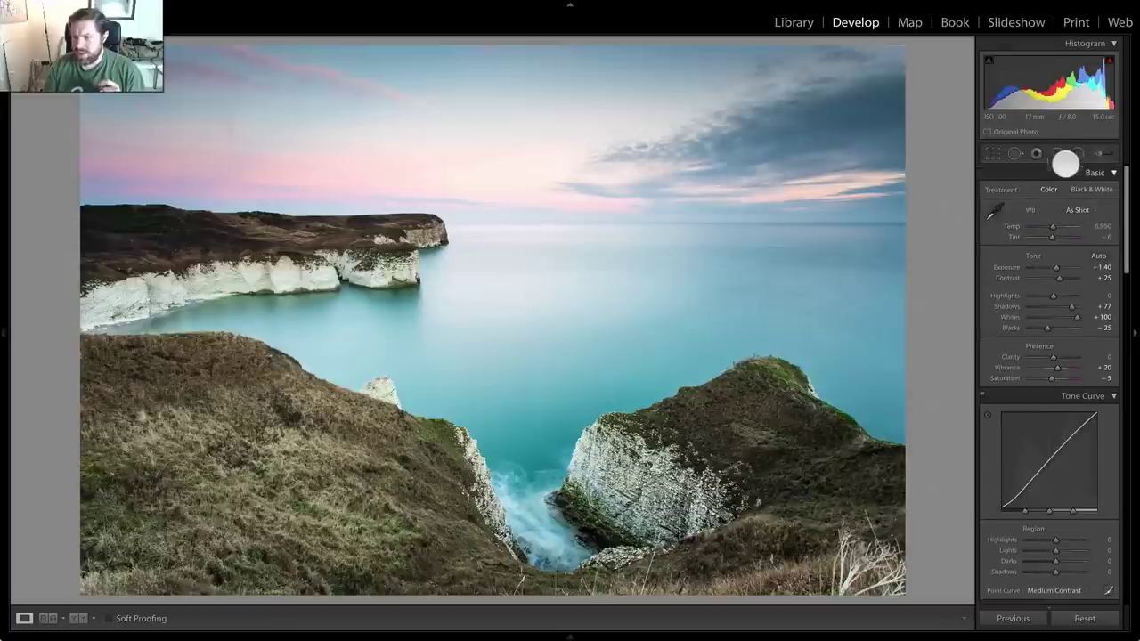
- Darken the existing sky graduated filter's Exposure from -2.00 to -2.35
left_click(1056, 153)
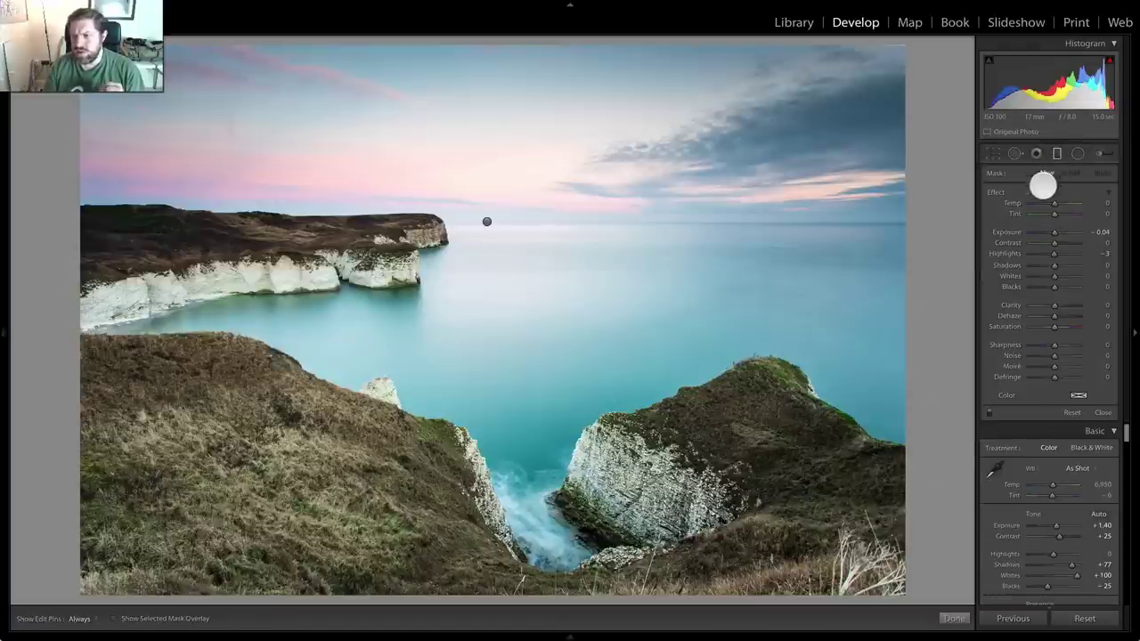
left_click(485, 223)
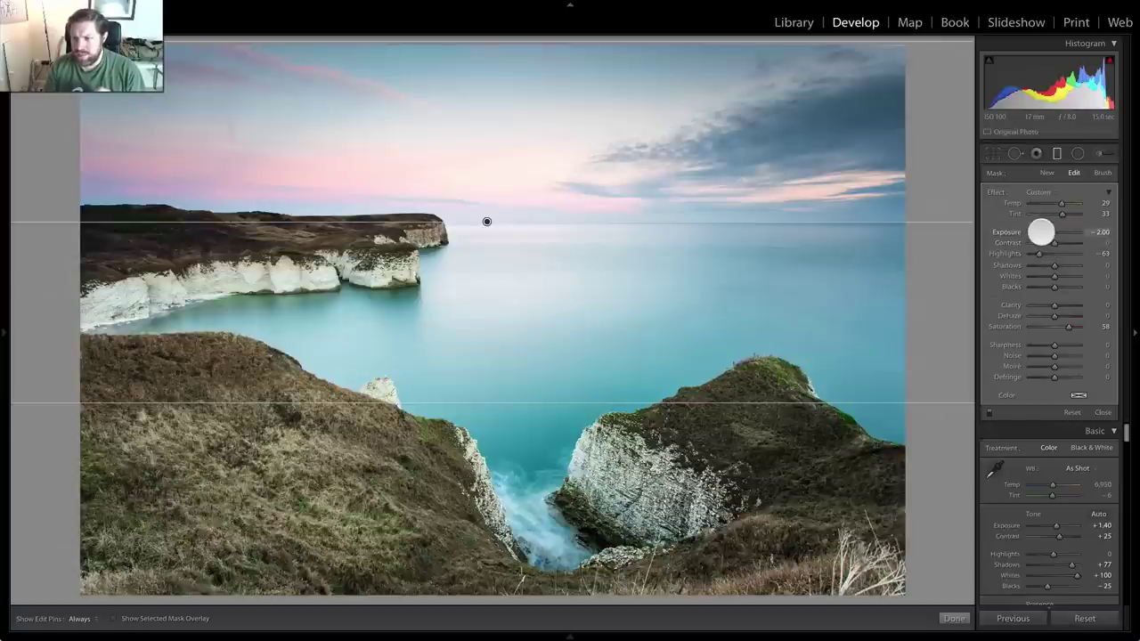
left_click_drag(1041, 232, 1039, 233)
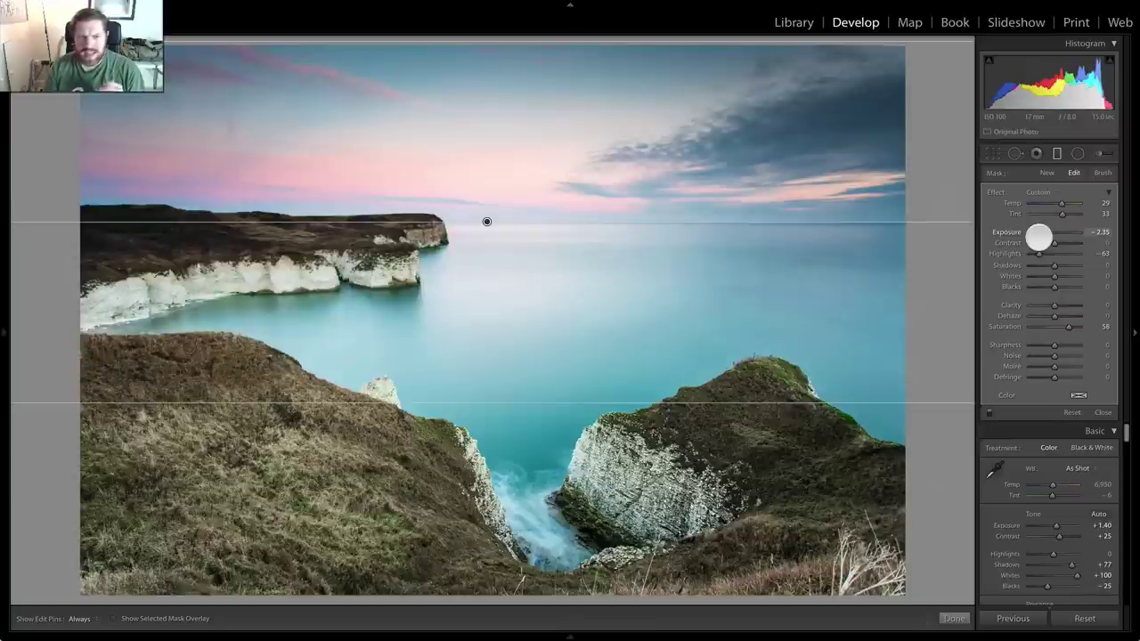
left_click(1058, 152)
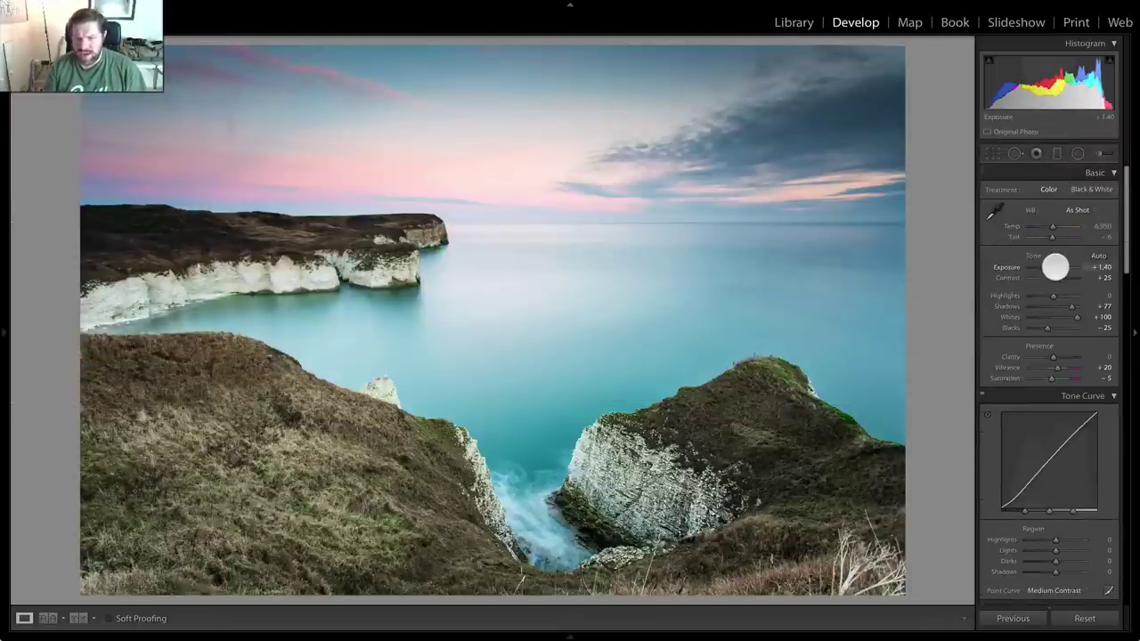
- Ease global Exposure to +1.20 and lower Clarity to -9
left_click_drag(1056, 266, 1055, 266)
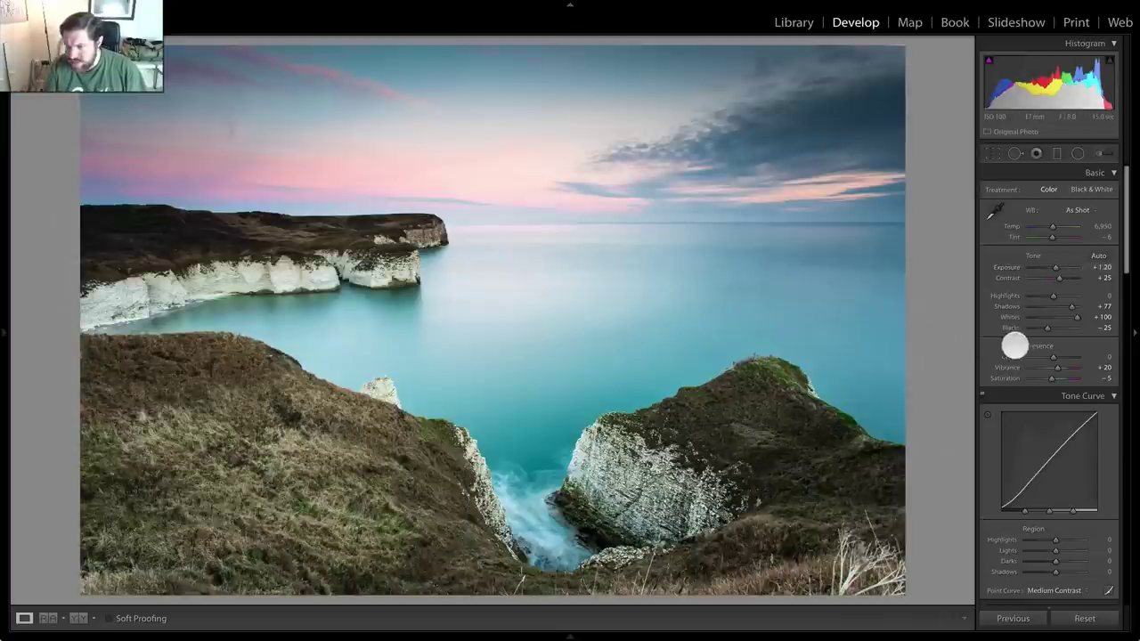
left_click_drag(1052, 359, 1051, 358)
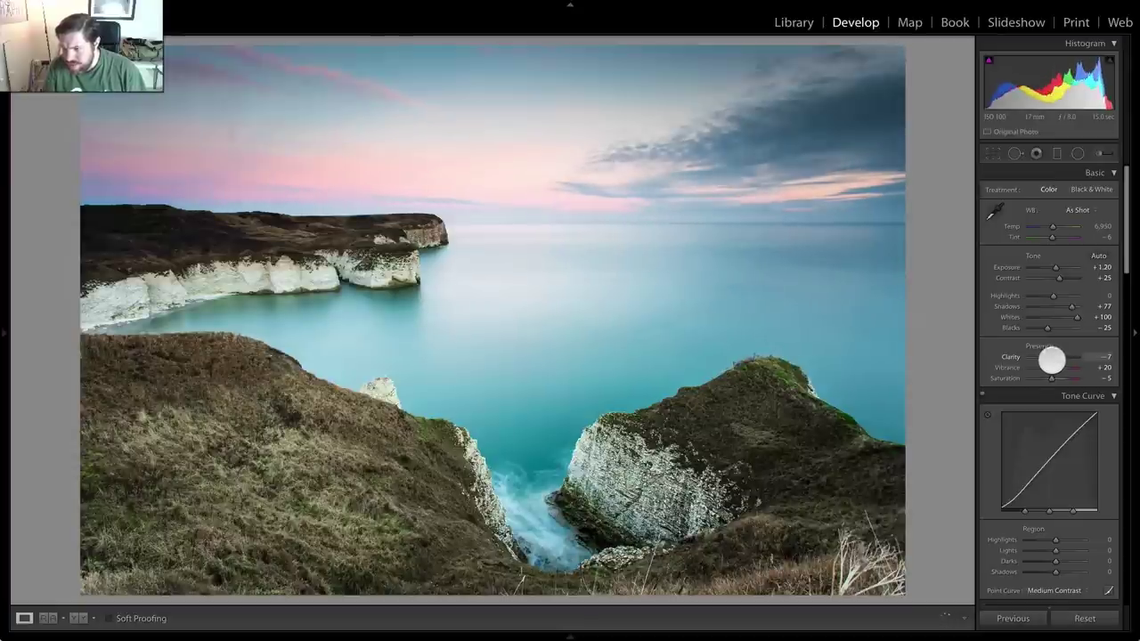
left_click_drag(1052, 358, 1051, 359)
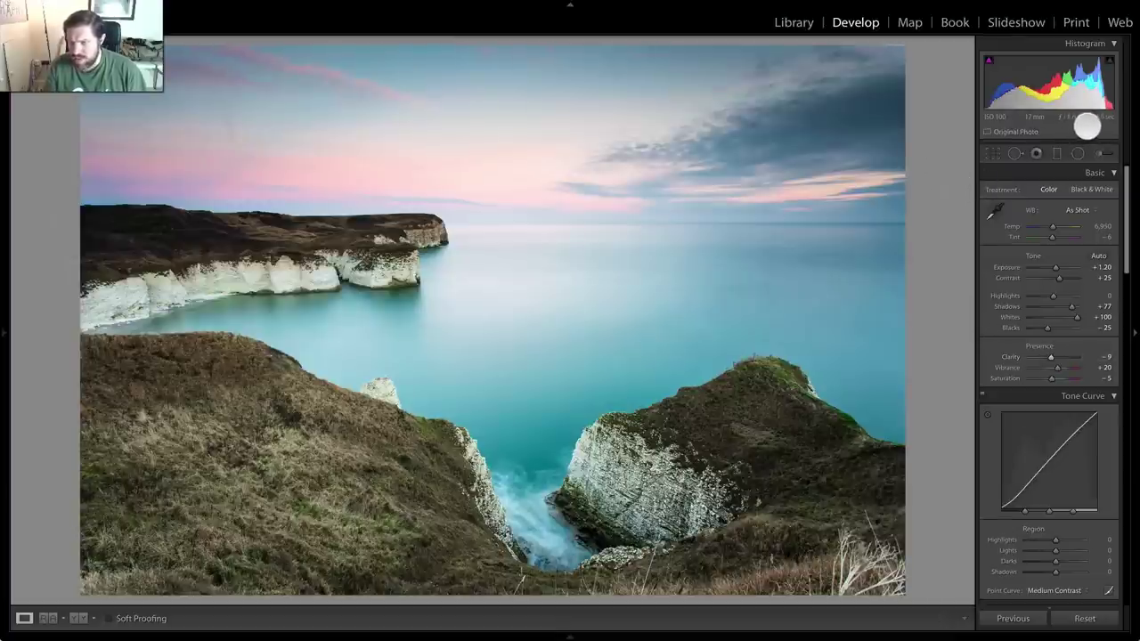
left_click(652, 285)
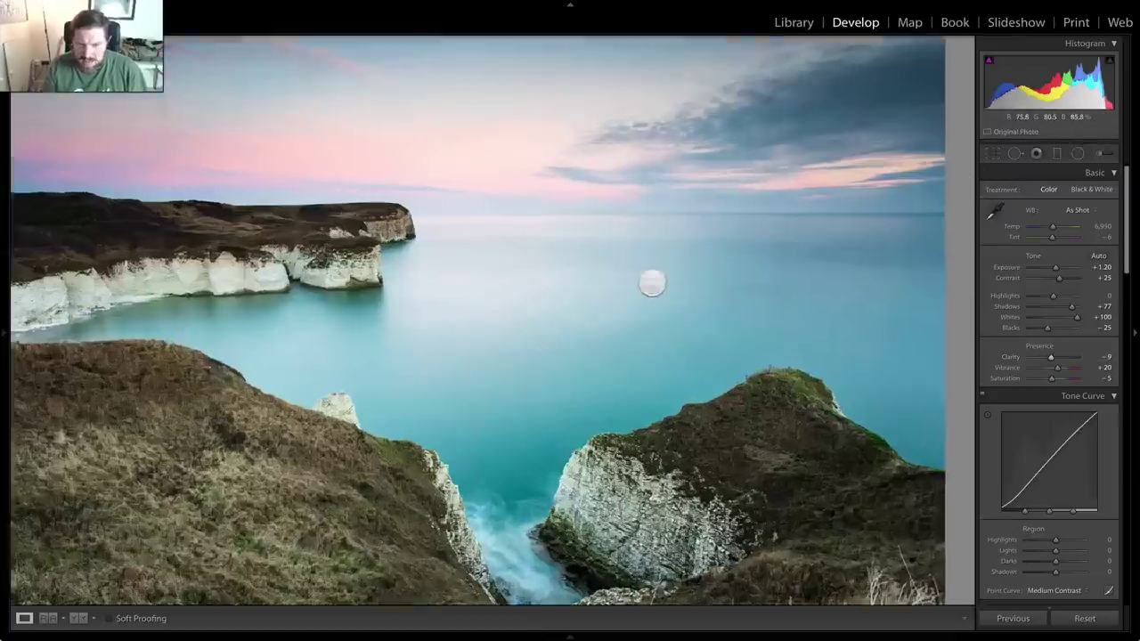
left_click(653, 284)
left_click_drag(842, 283, 736, 257)
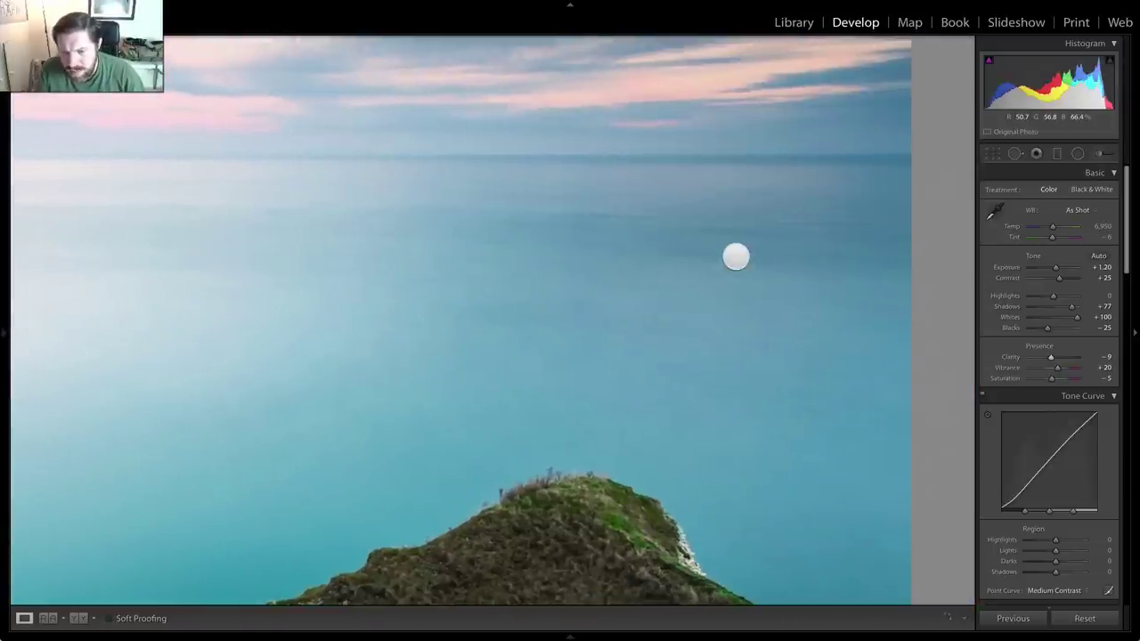
left_click_drag(502, 342, 706, 296)
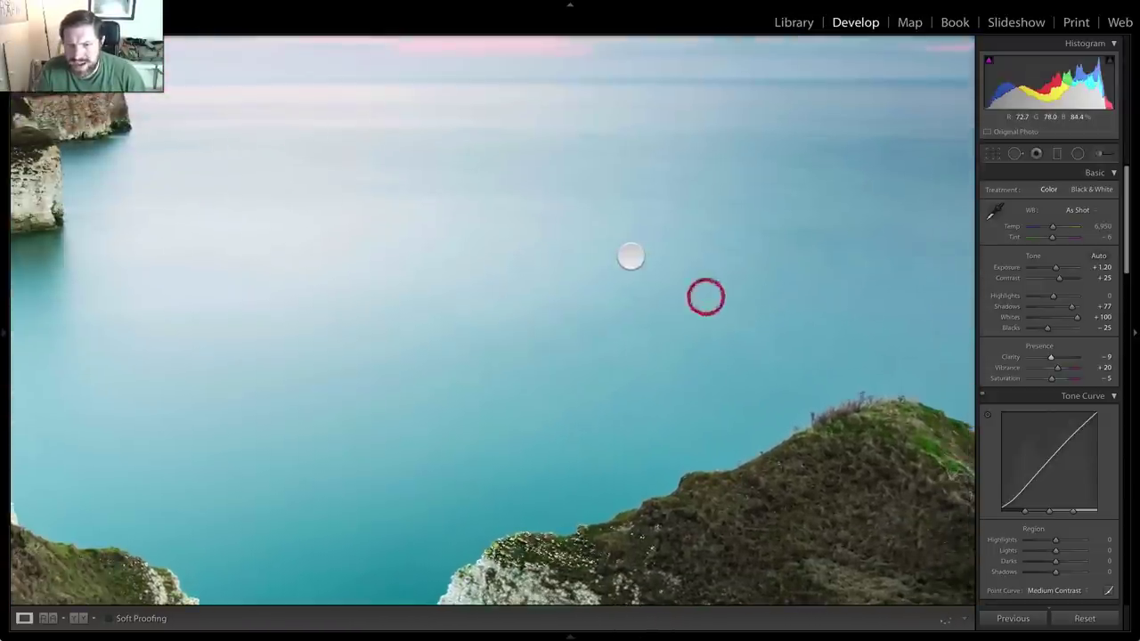
left_click(631, 257)
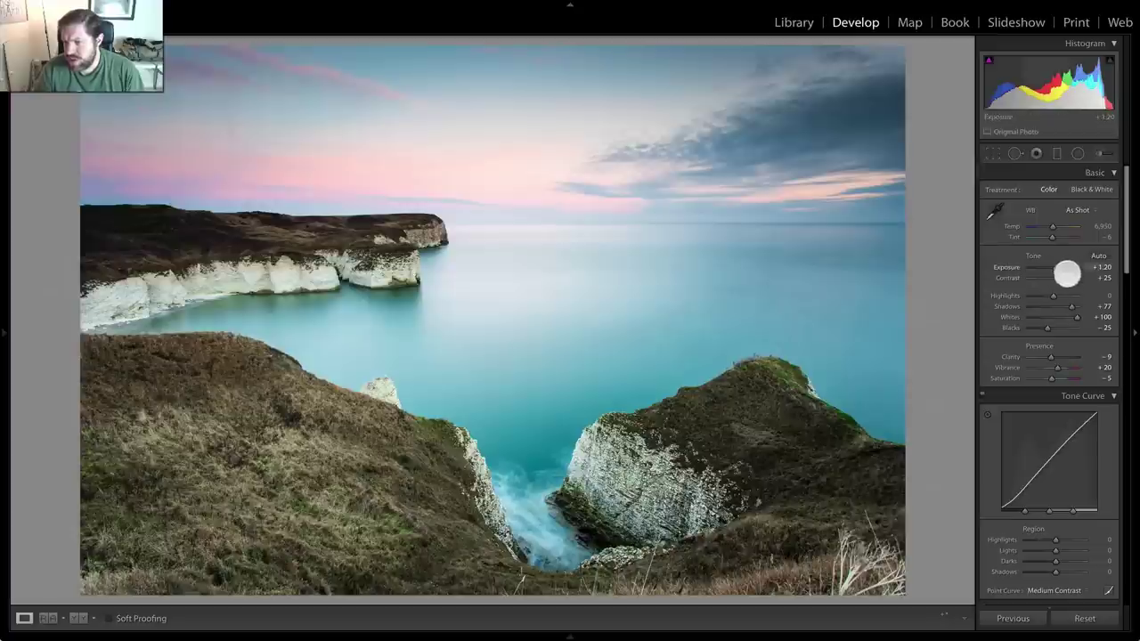
- Set Contrast +34, Exposure +1.10, Shadows +65 and Tint +5 toward magenta
left_click_drag(1059, 277, 1055, 268)
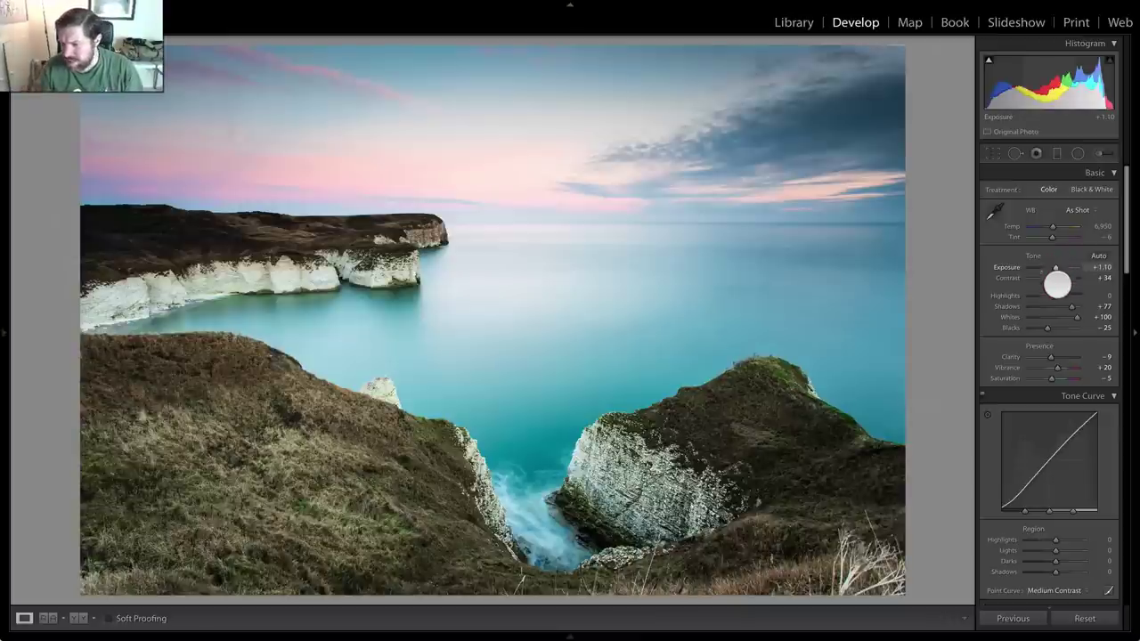
left_click_drag(1073, 306, 1070, 309)
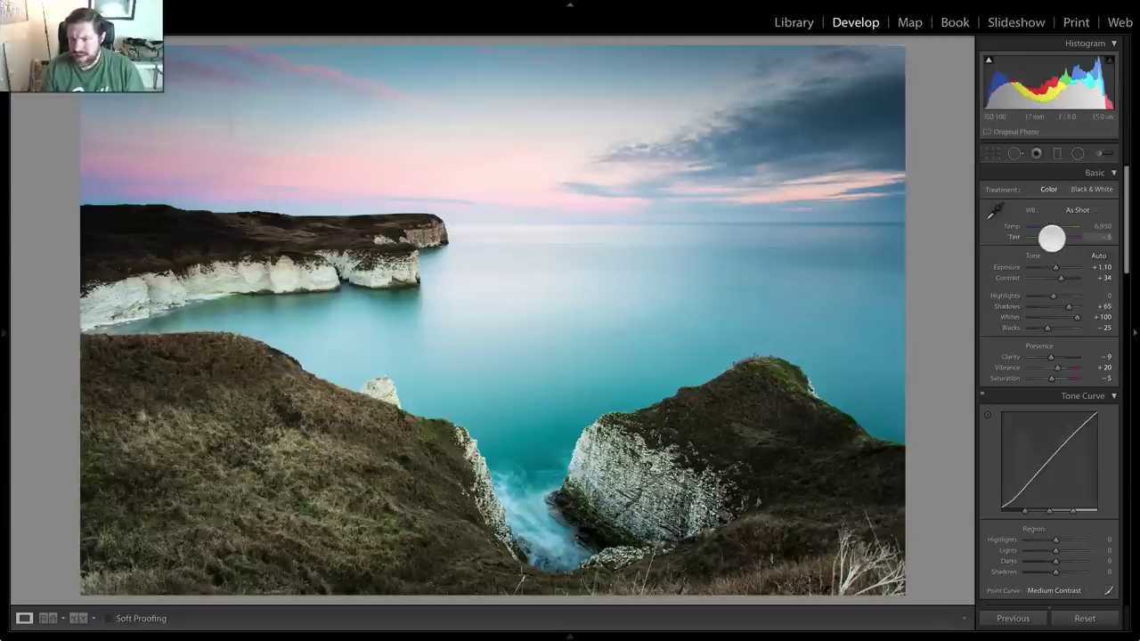
left_click_drag(1052, 236, 1053, 237)
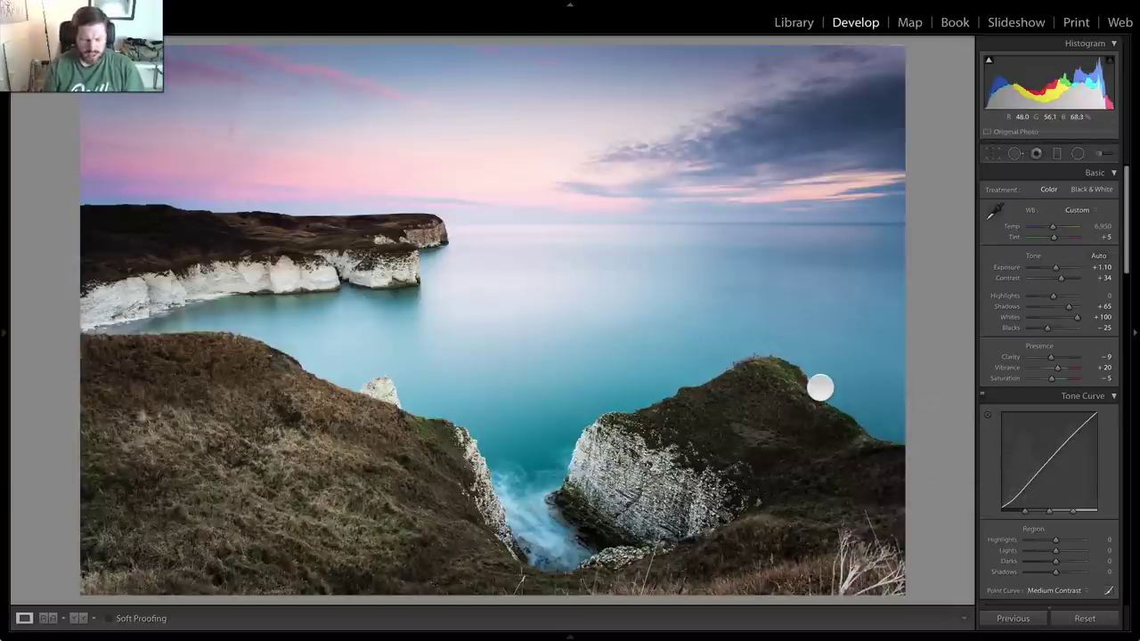
key("f")
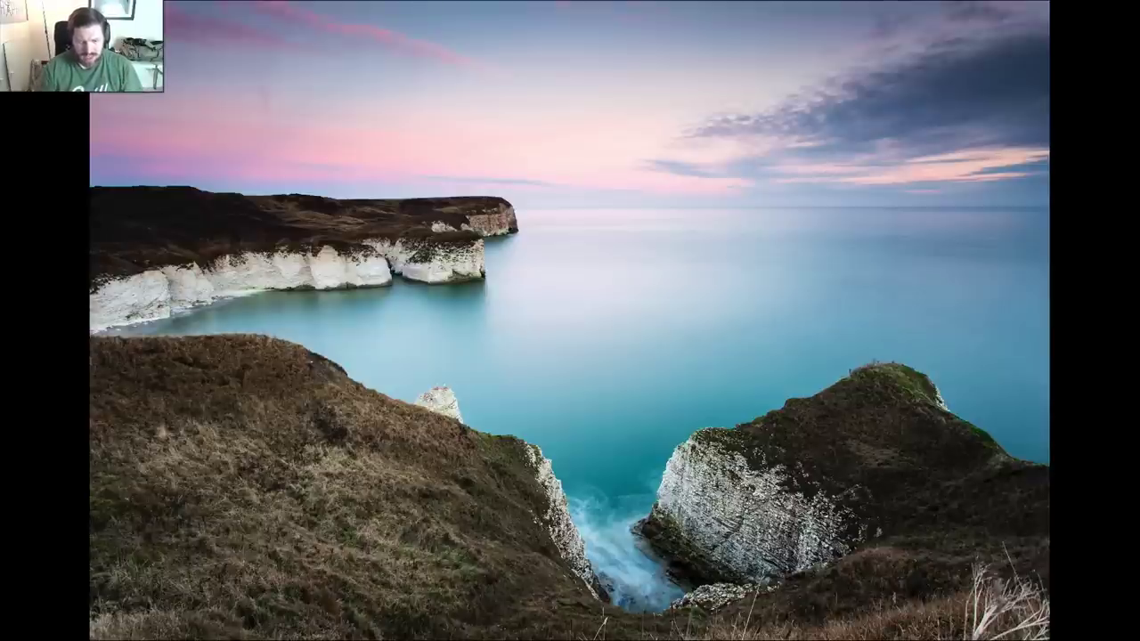
key("f")
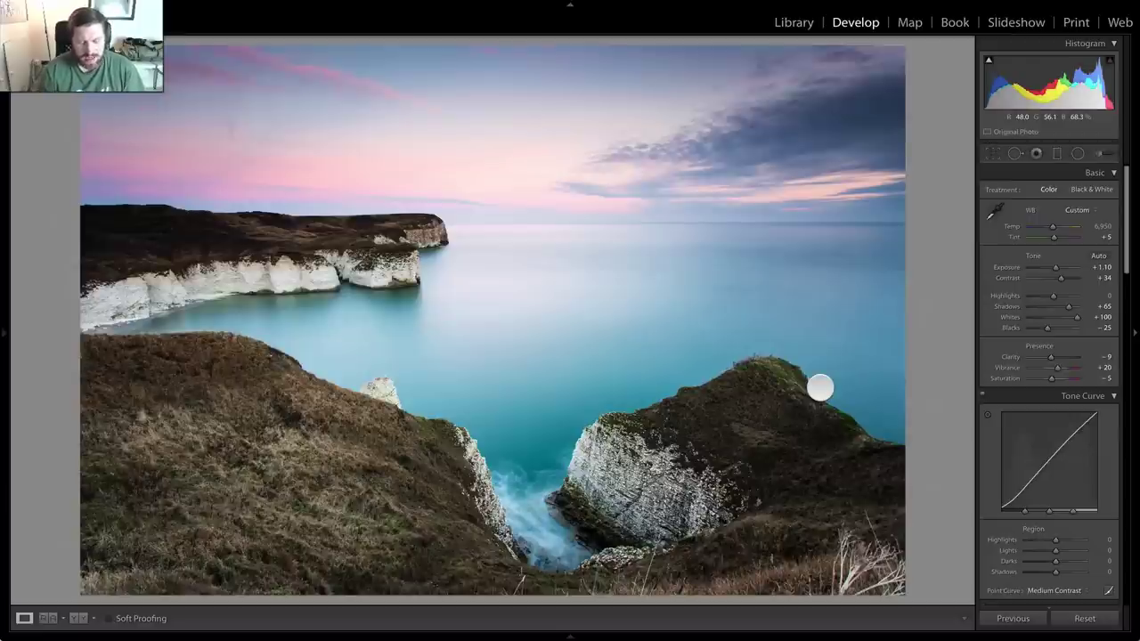
- Straighten the cliffs photo to a 0.43 angle in Crop & Straighten
key("r")
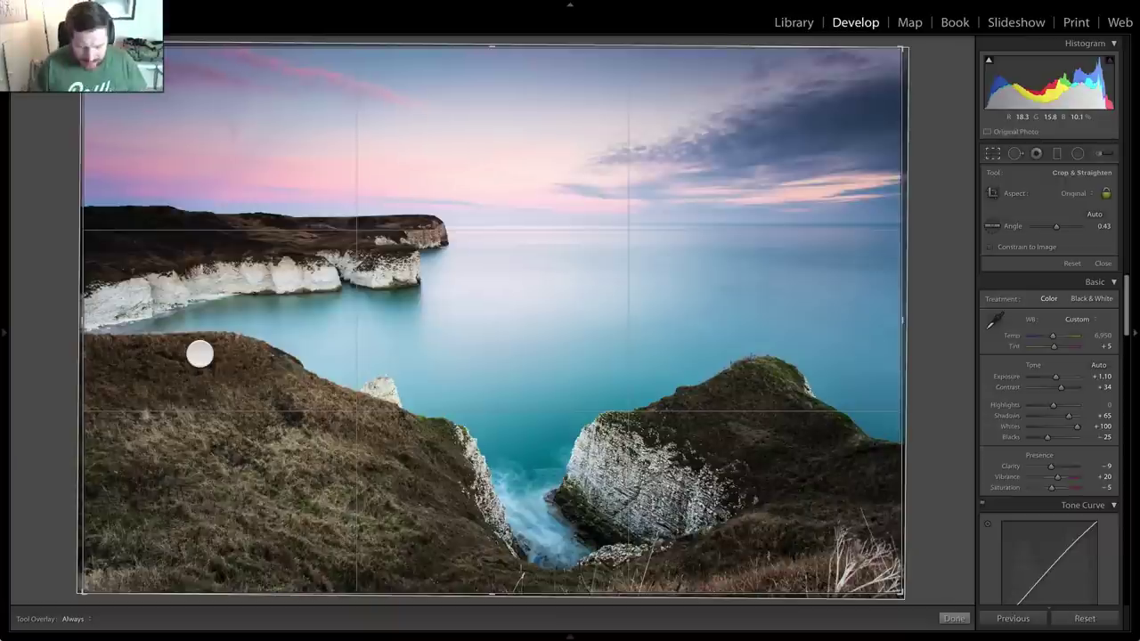
- Apply the 0.43 straighten and return to the Library grid of nine picked photos
key("r")
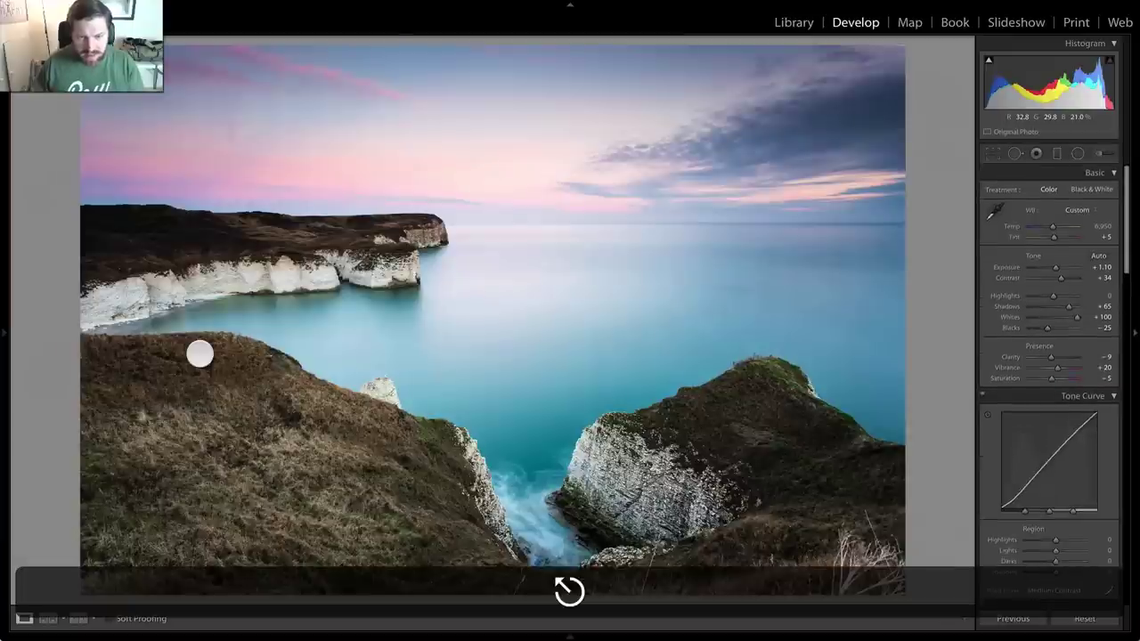
key("g")
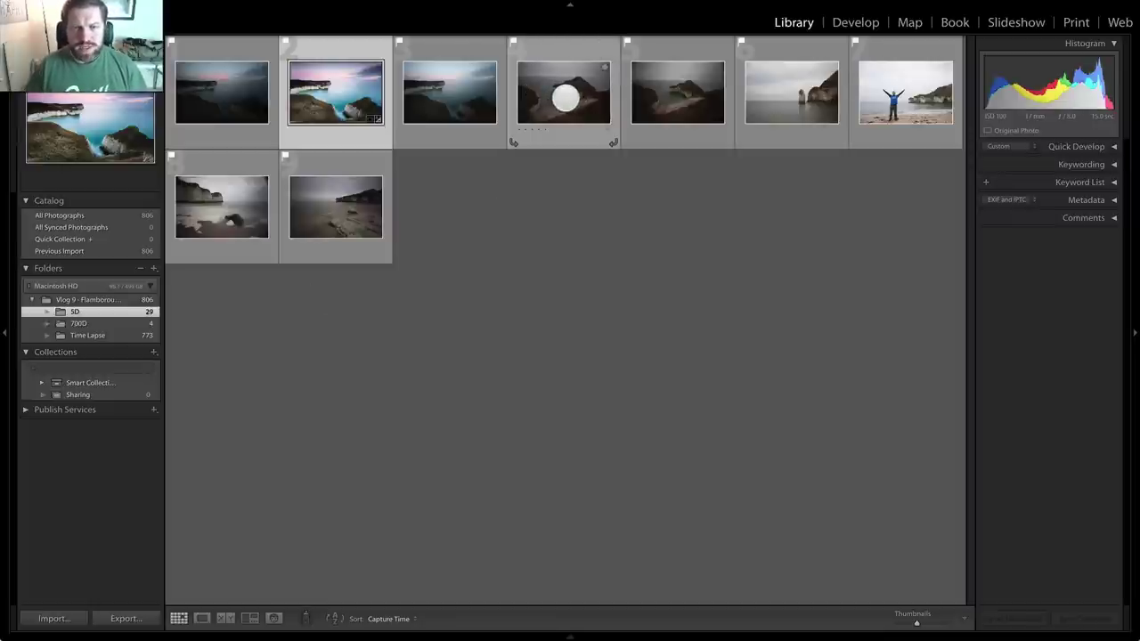
- Open the fourth thumbnail, the dark sea-arch bay shot, in Develop
left_click(563, 95)
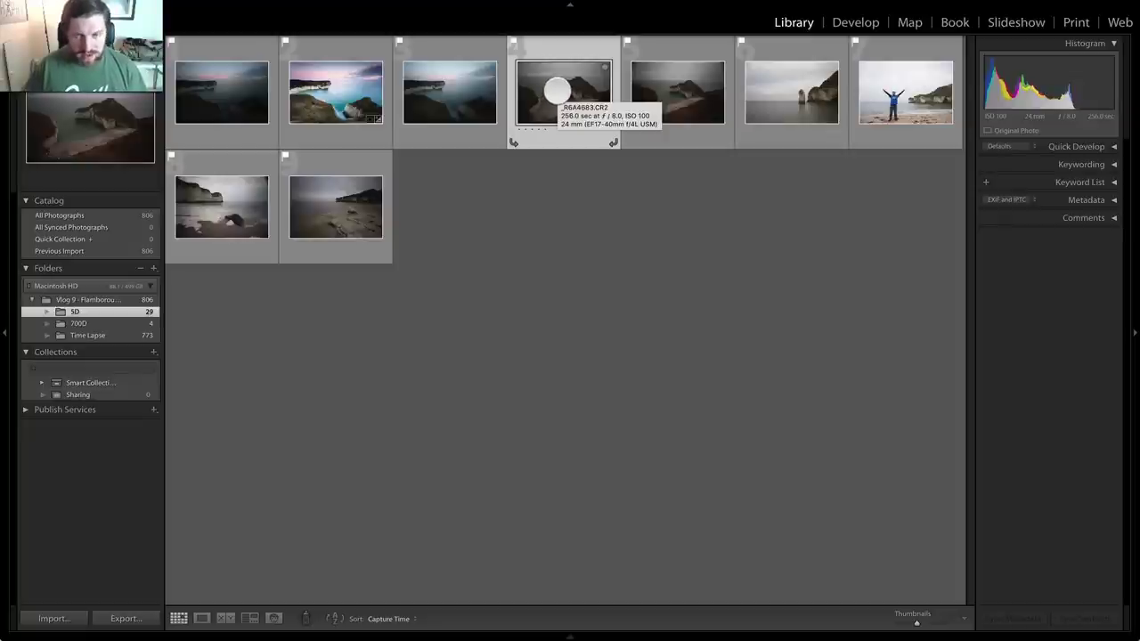
key("d")
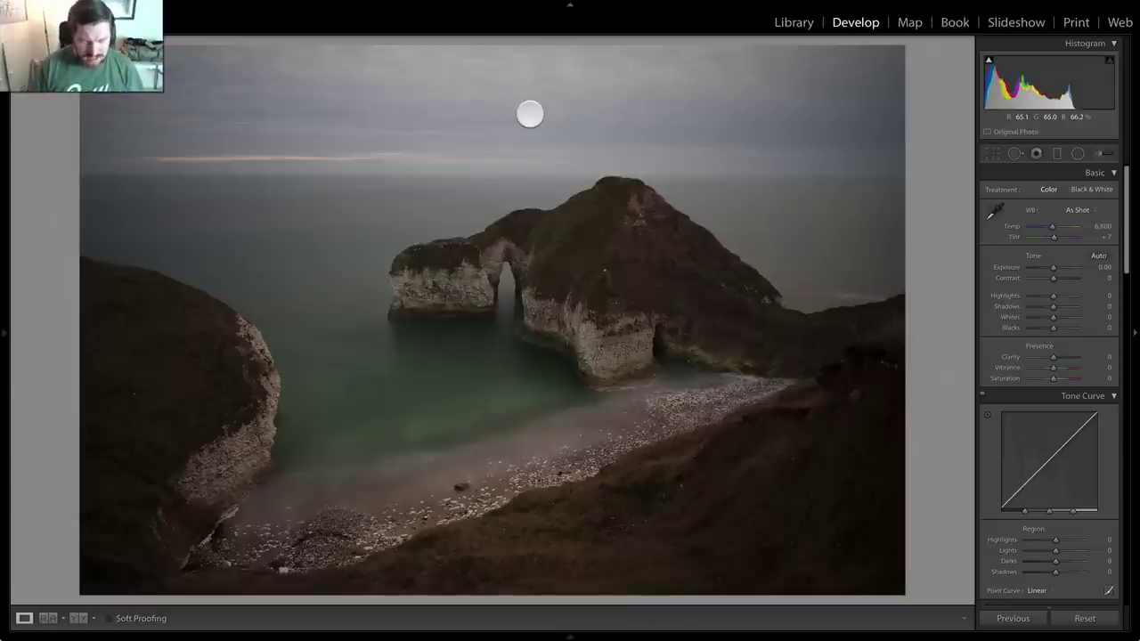
- Compare the neighbouring cliff shots, then set Exposure +1.55 and Shadows +43
key("Right")
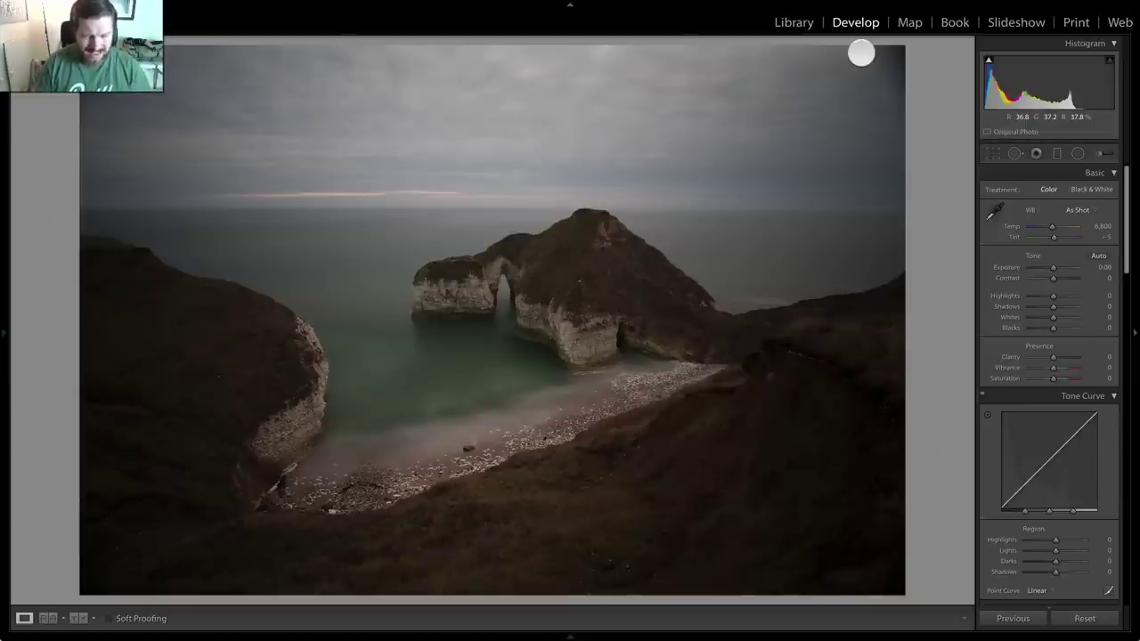
key("Left")
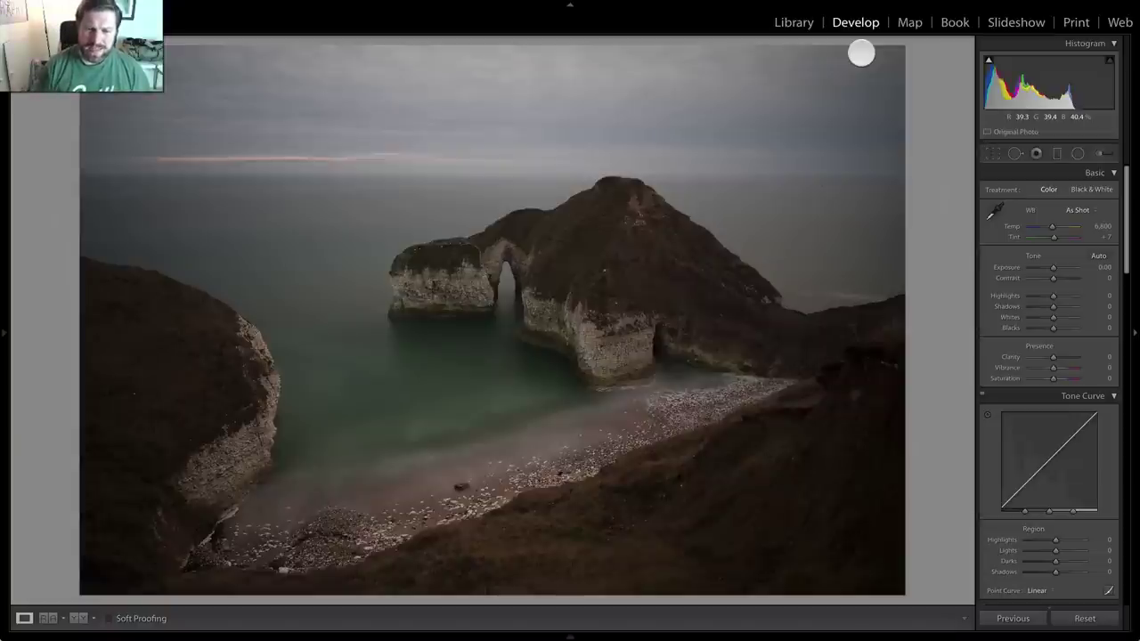
key("Right")
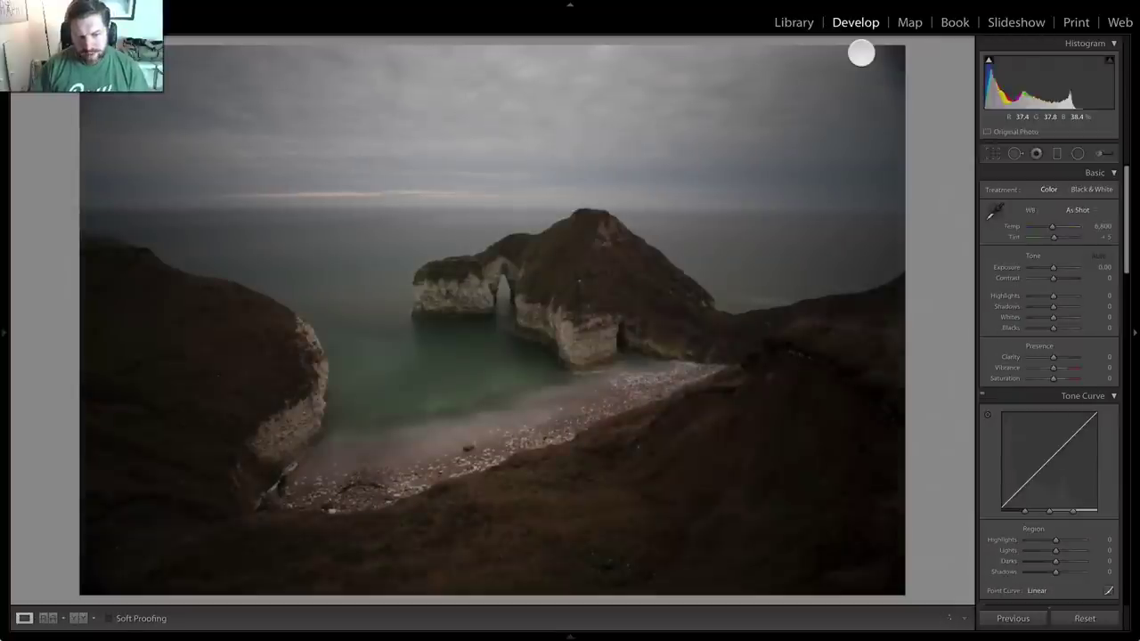
key("Left")
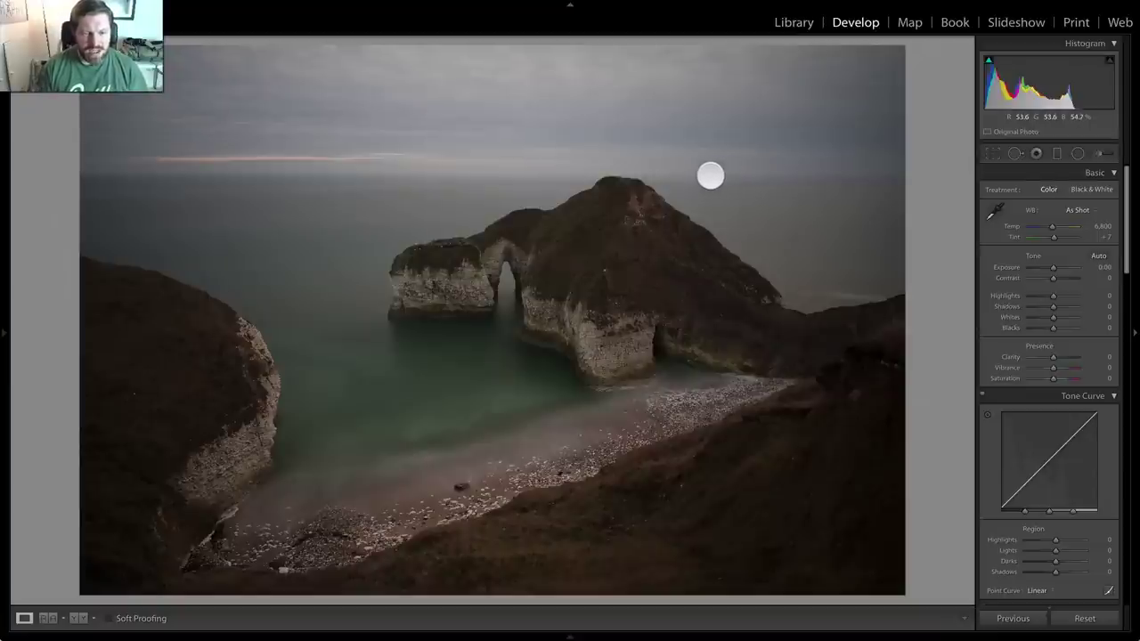
left_click_drag(1061, 264, 1061, 264)
left_click_drag(1060, 305, 1063, 308)
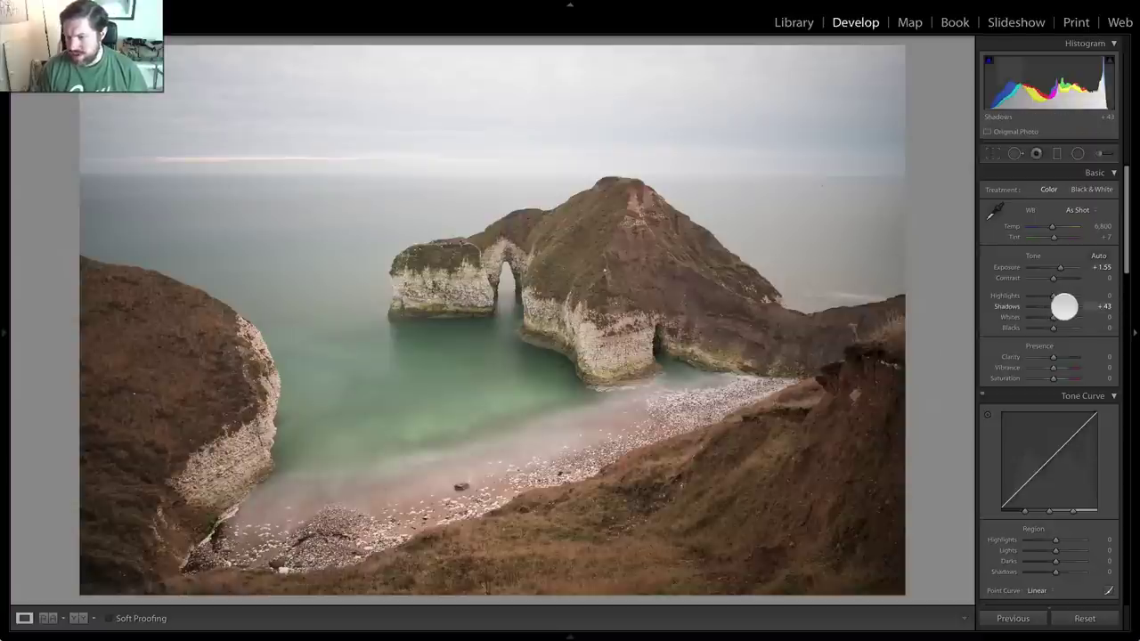
- Enable chromatic aberration removal and the Canon EF 17-40mm lens profile, with Distortion 0 and Vignetting 100
scroll(1050, 329, "down", 10)
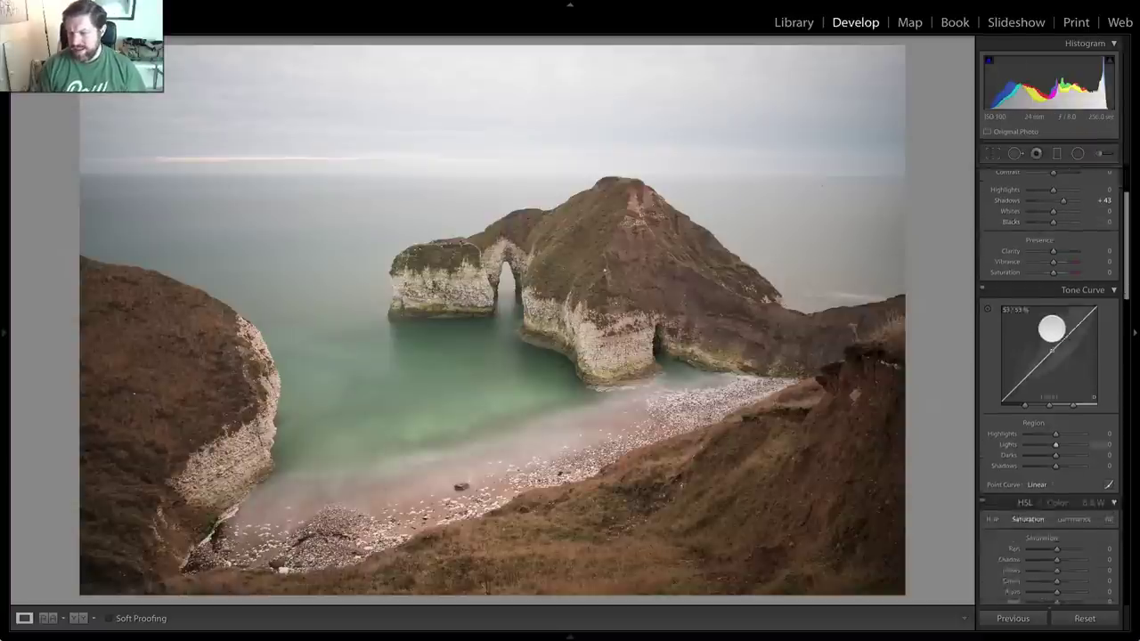
scroll(1037, 305, "down", 3)
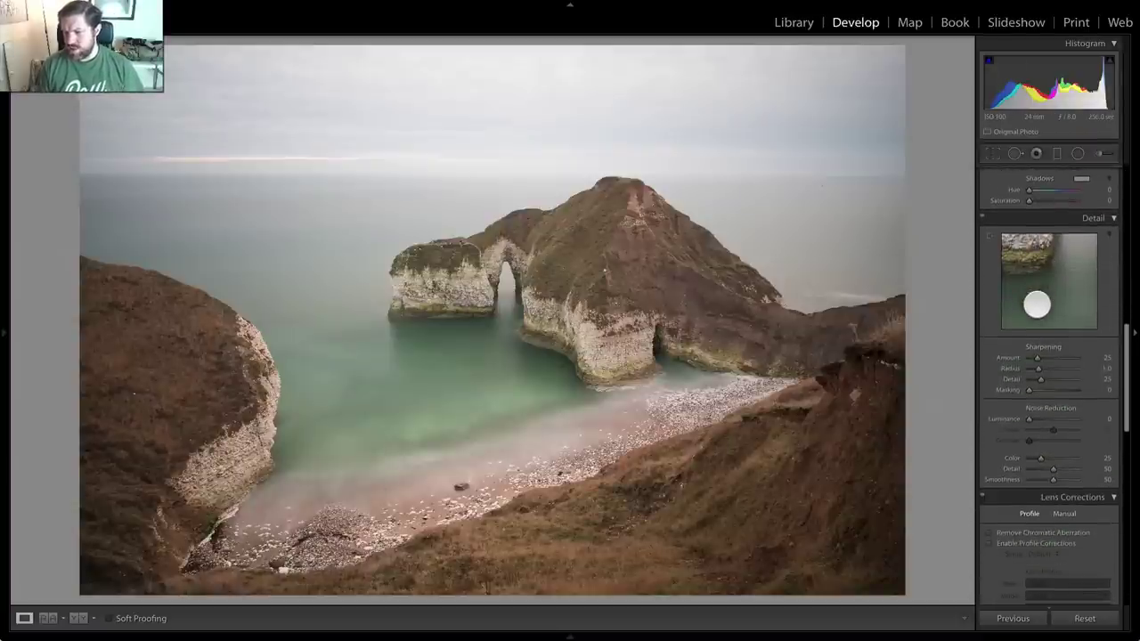
scroll(1024, 339, "down", 4)
left_click(988, 440)
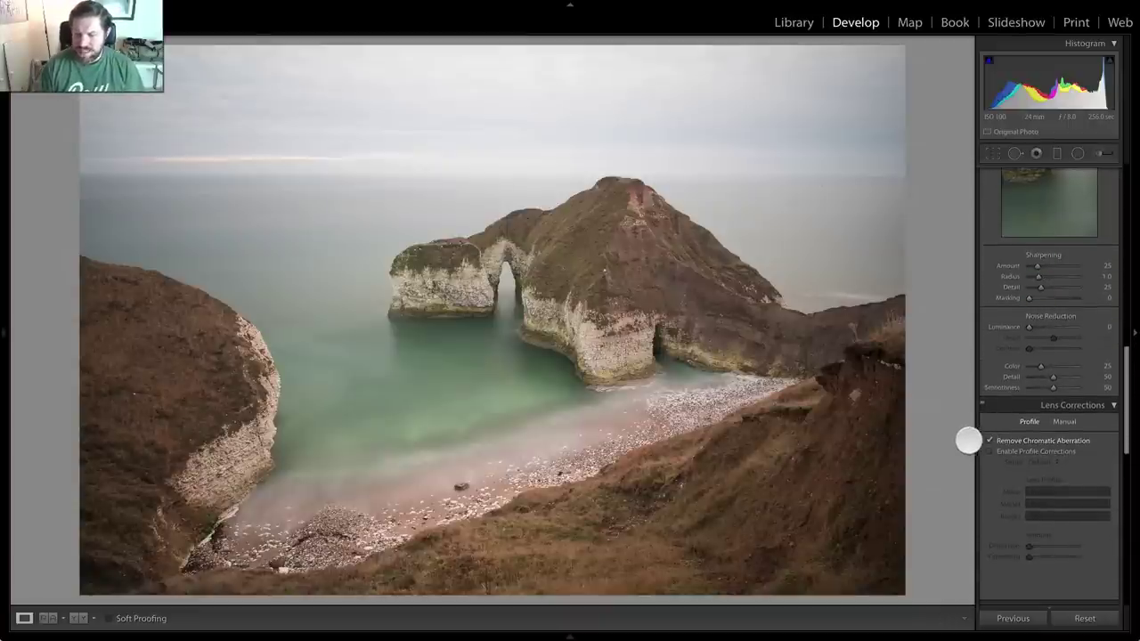
left_click(989, 451)
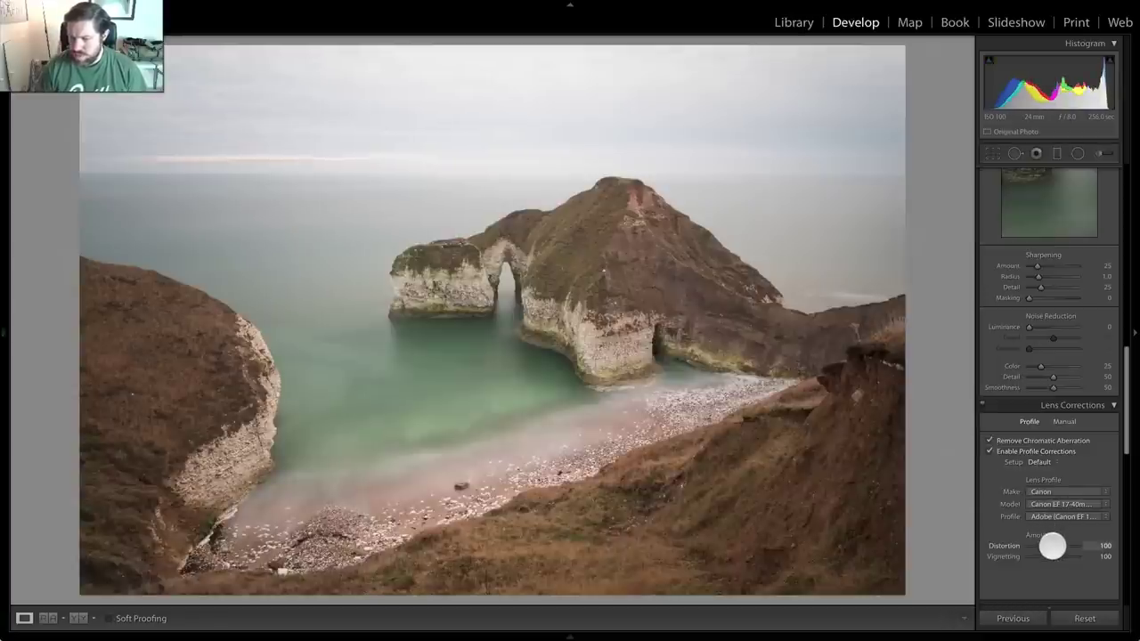
left_click_drag(1054, 545, 1016, 548)
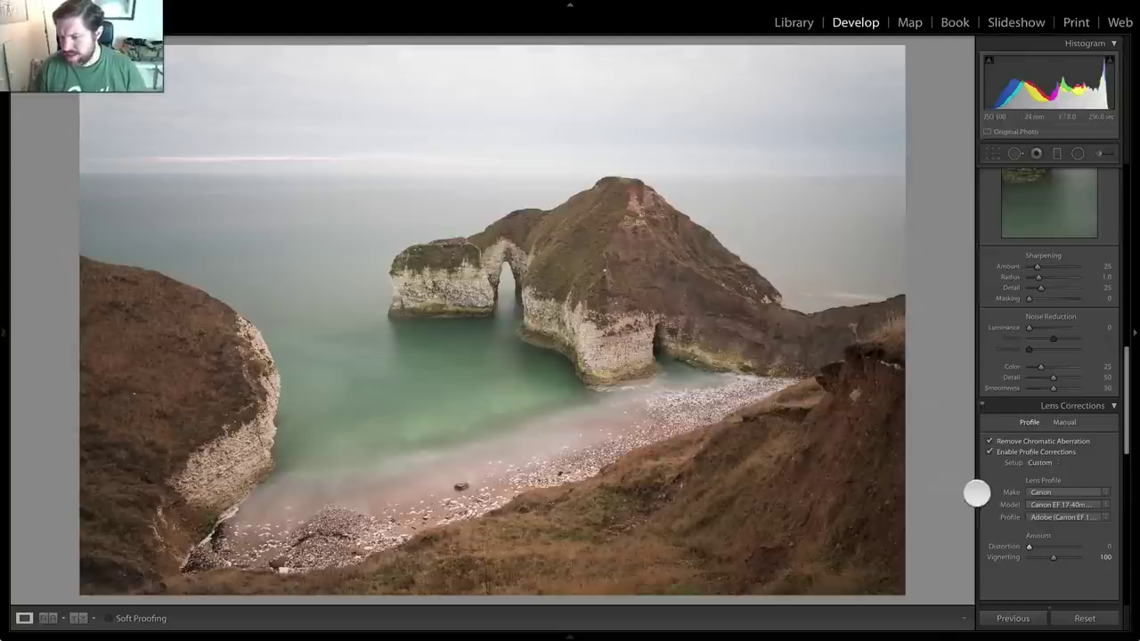
scroll(993, 503, "up", 5)
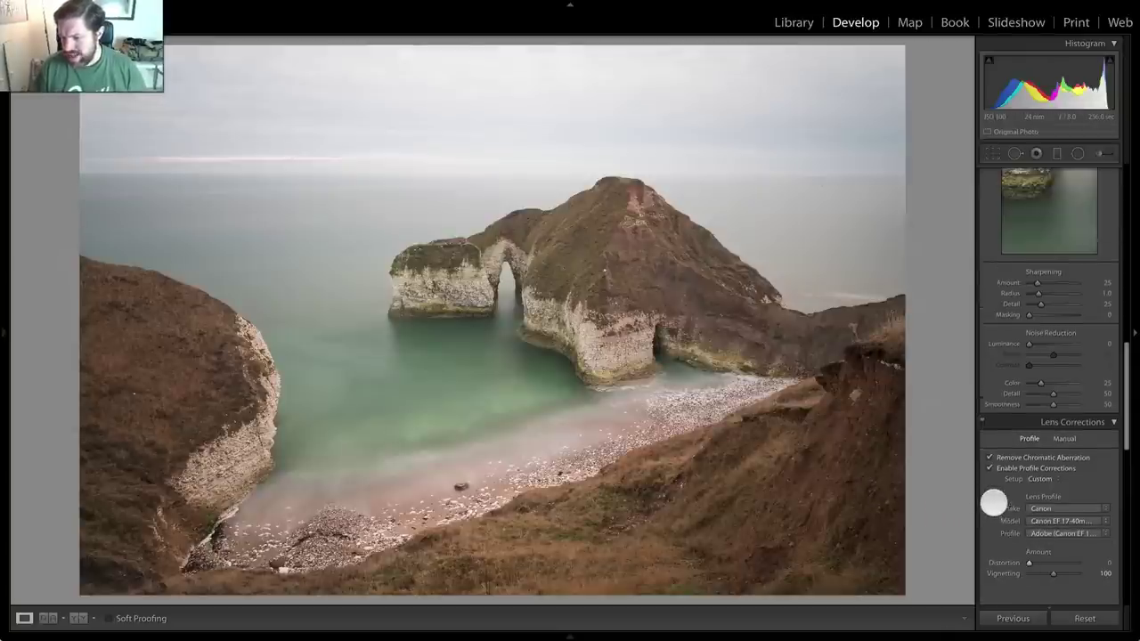
- Raise Contrast to +34, Shadows to +78 and Whites to +40, and lower Blacks to -52
scroll(993, 502, "up", 15)
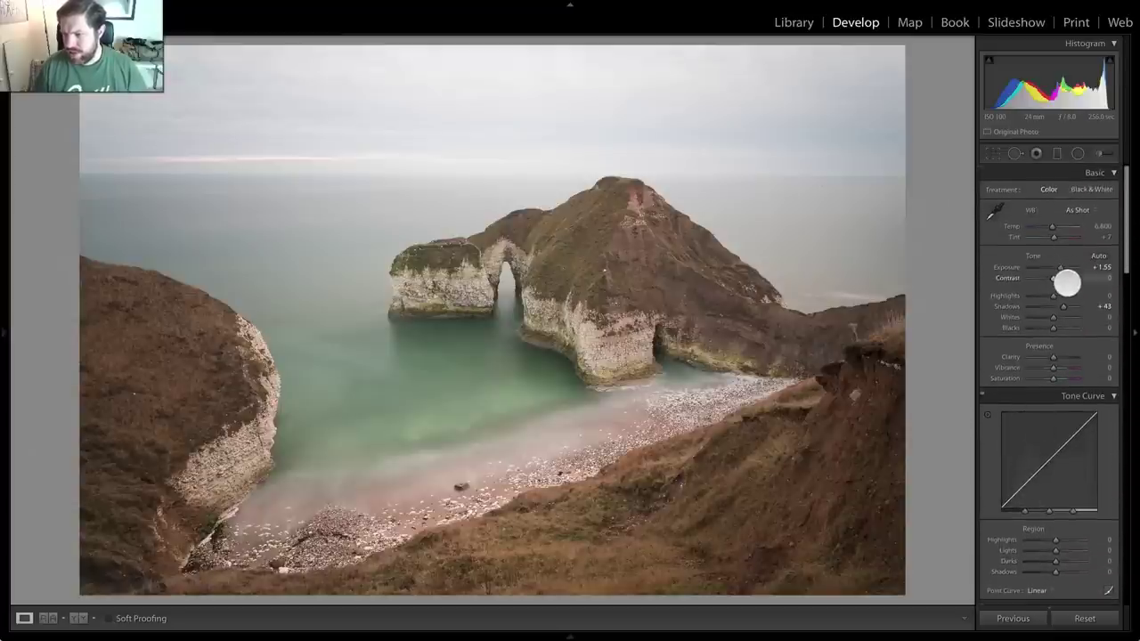
left_click_drag(1051, 280, 1062, 279)
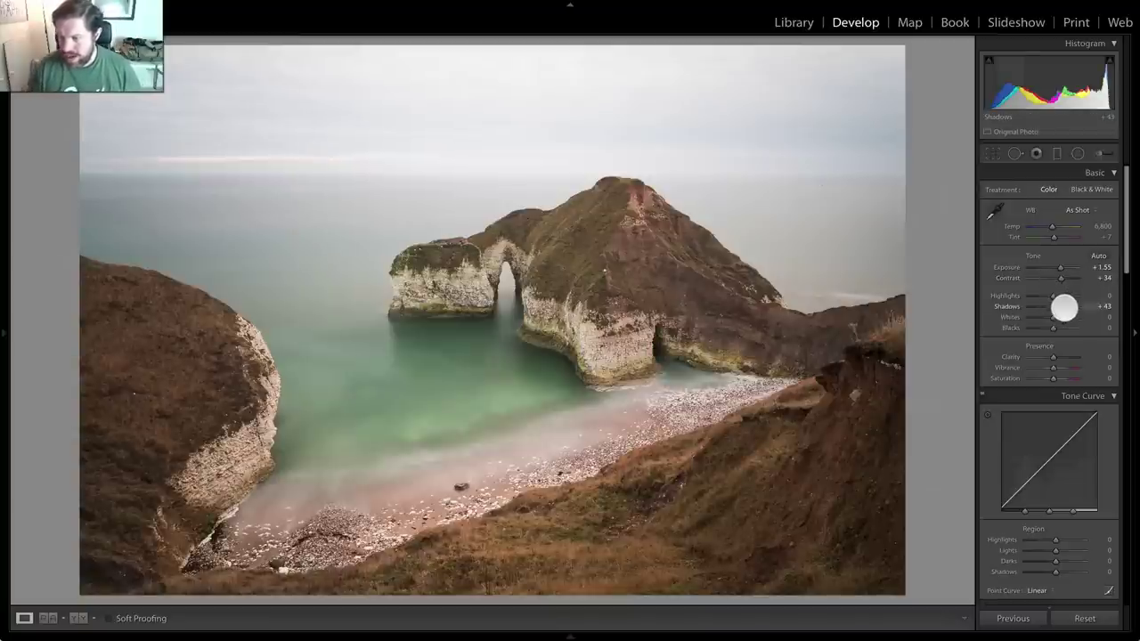
left_click_drag(1064, 305, 1071, 306)
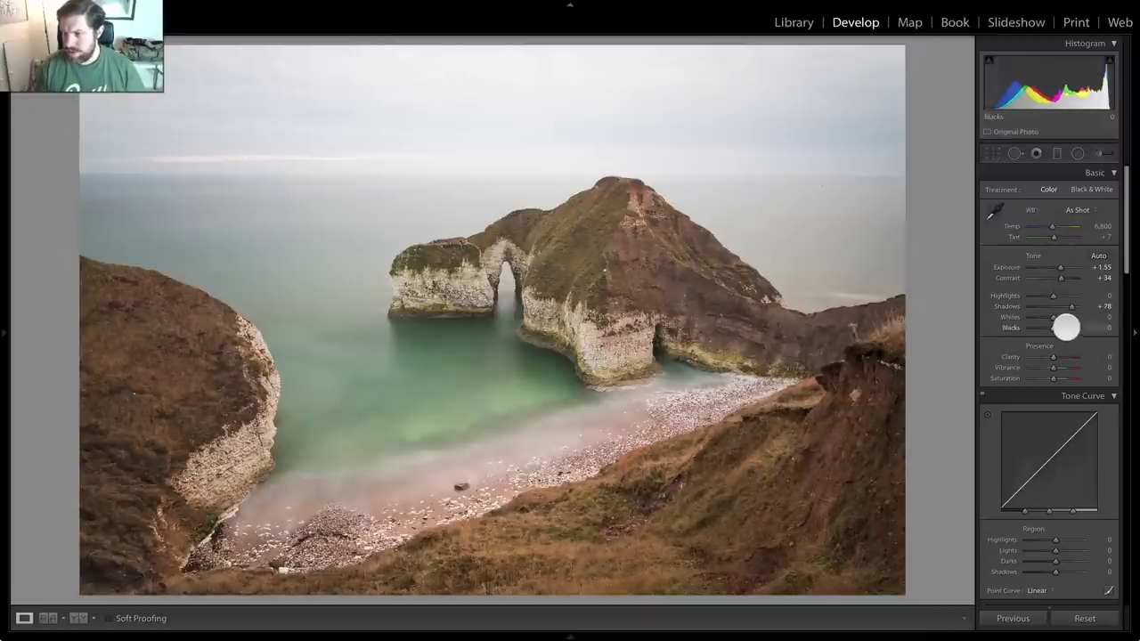
left_click_drag(1057, 316, 1039, 330)
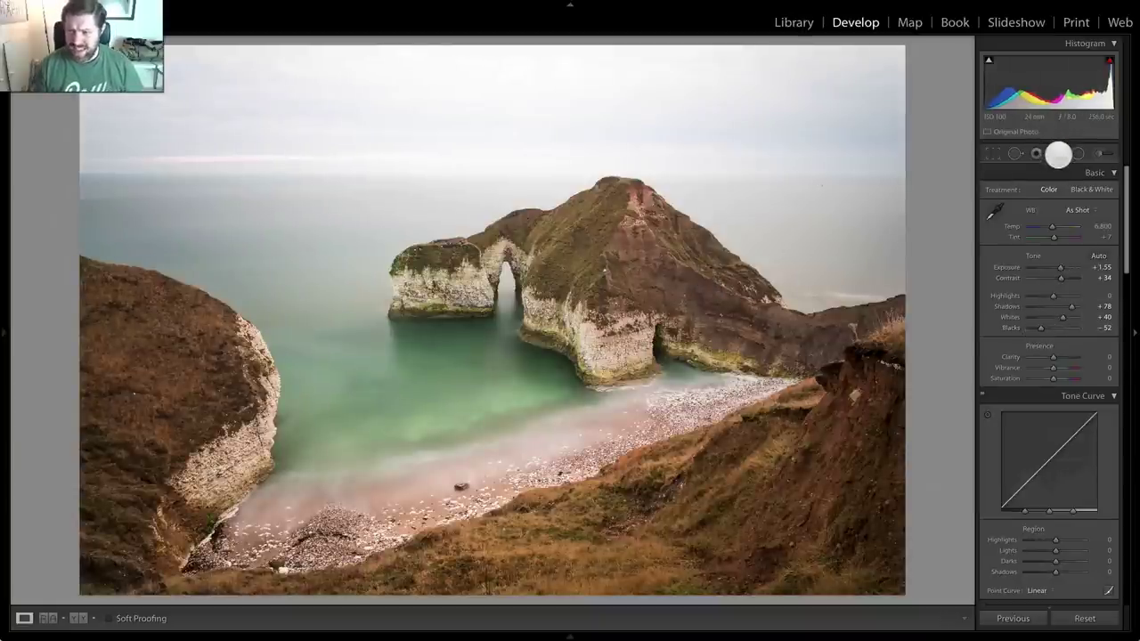
- Lay a level graduated filter from the photo's top edge down over the sea
left_click(1058, 152)
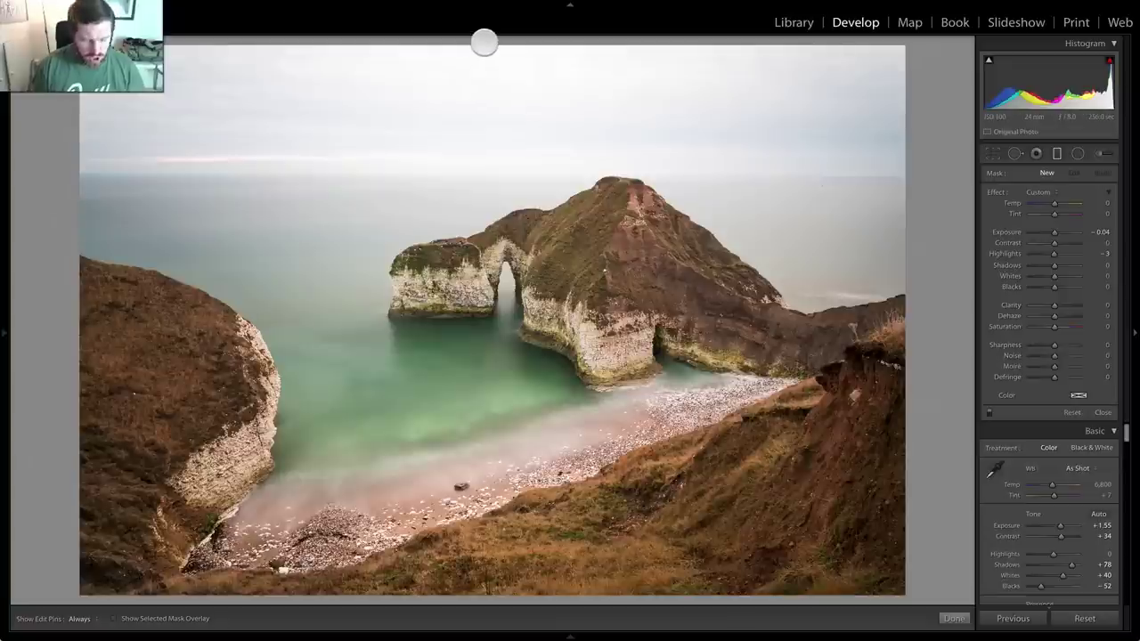
key("shift")
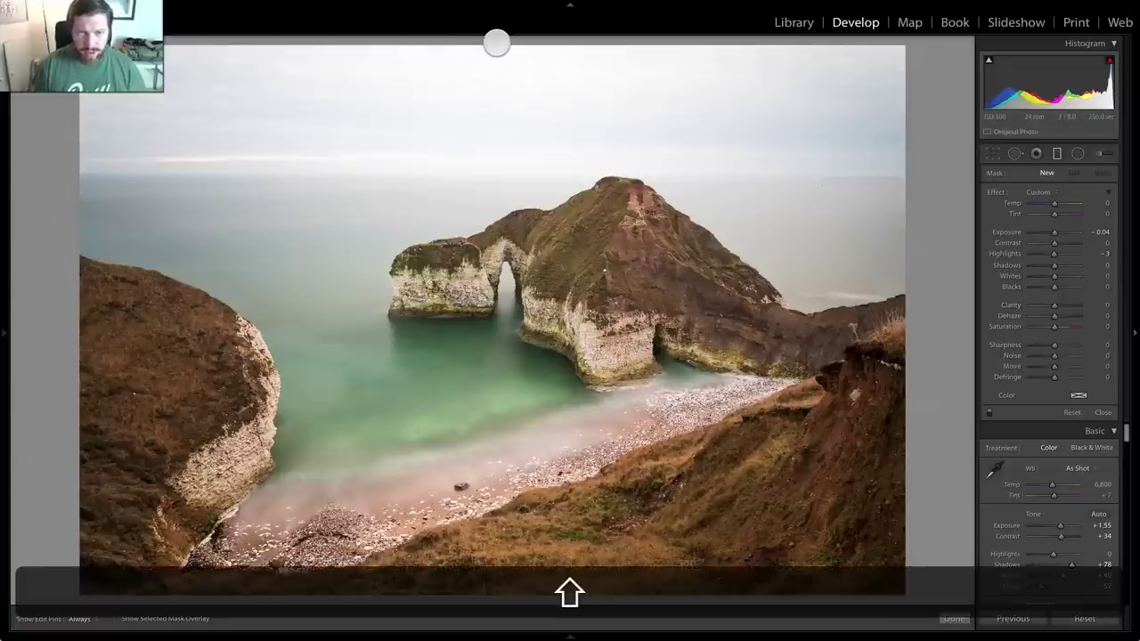
key("shift")
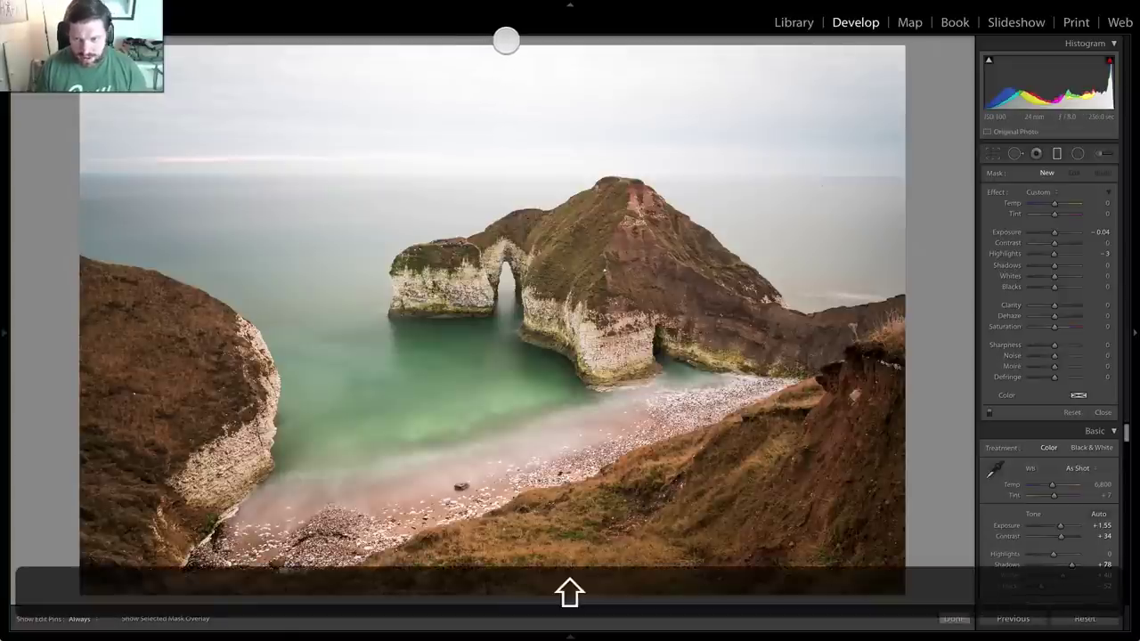
key("shift")
left_click_drag(506, 41, 512, 318)
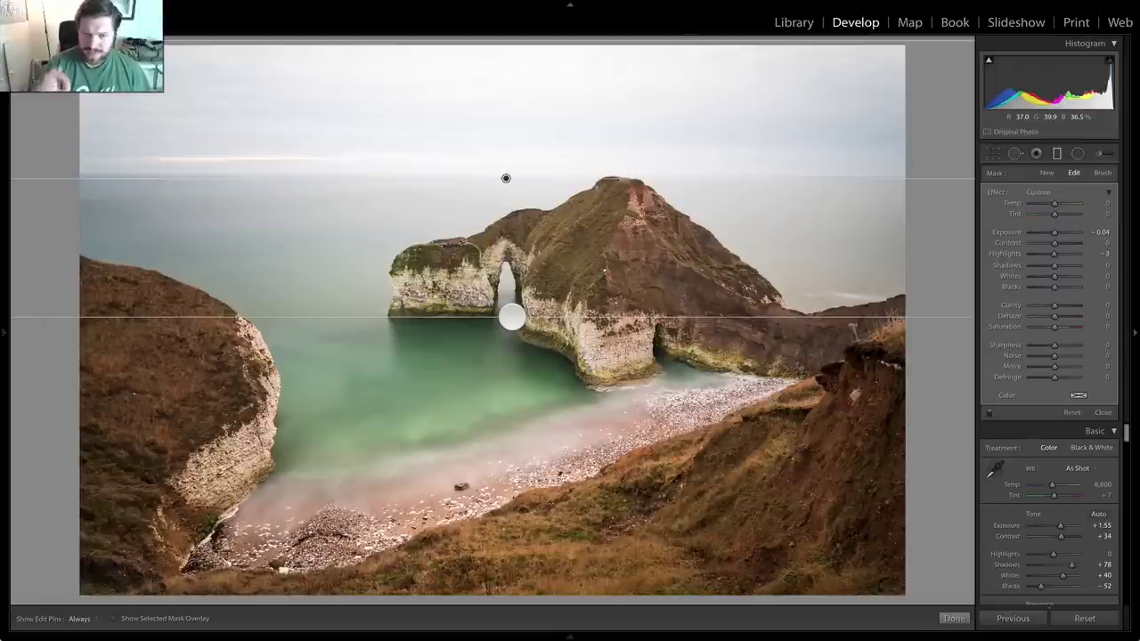
- Set the sky filter to Exposure -1.49, Highlights -26, Temp -6 and Saturation 22
left_click_drag(1052, 230, 1051, 206)
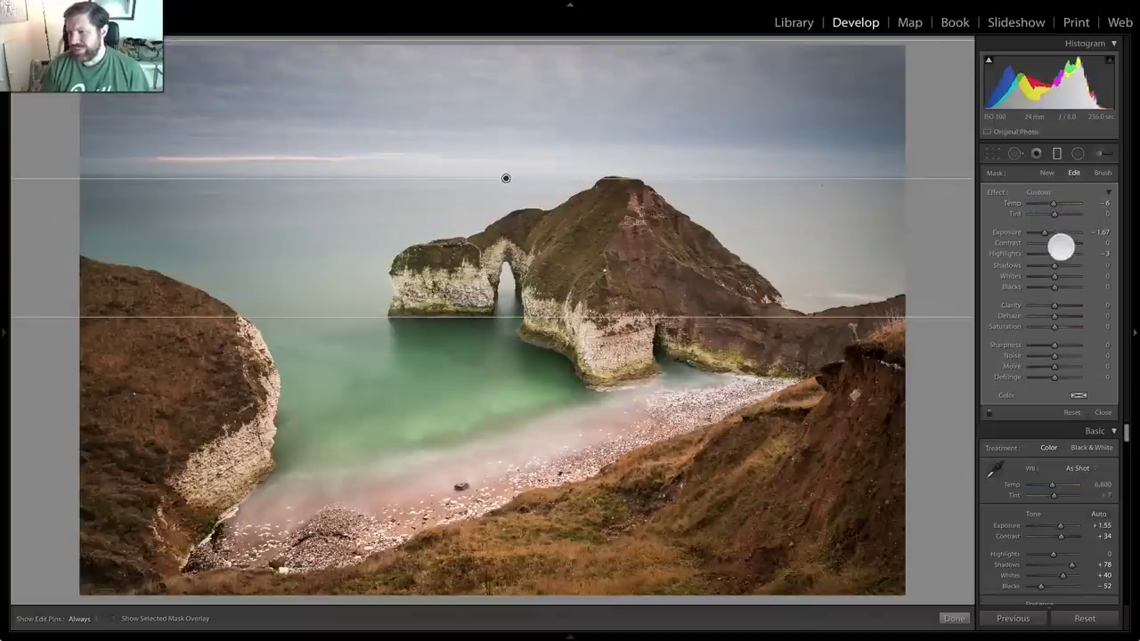
left_click_drag(1058, 323, 1061, 326)
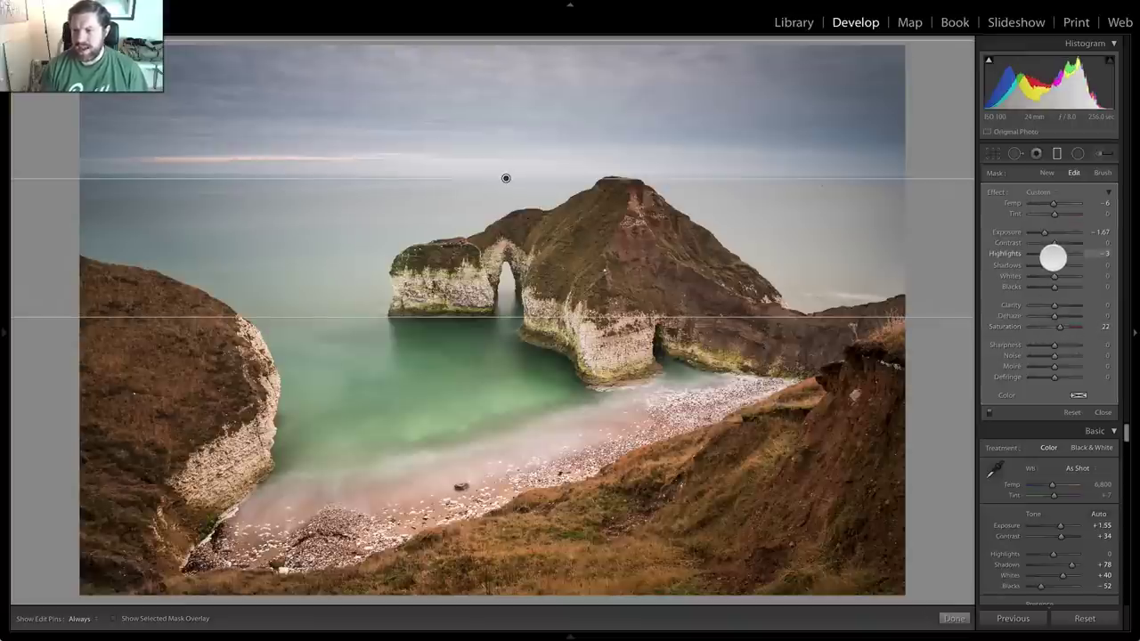
left_click_drag(1054, 256, 1039, 234)
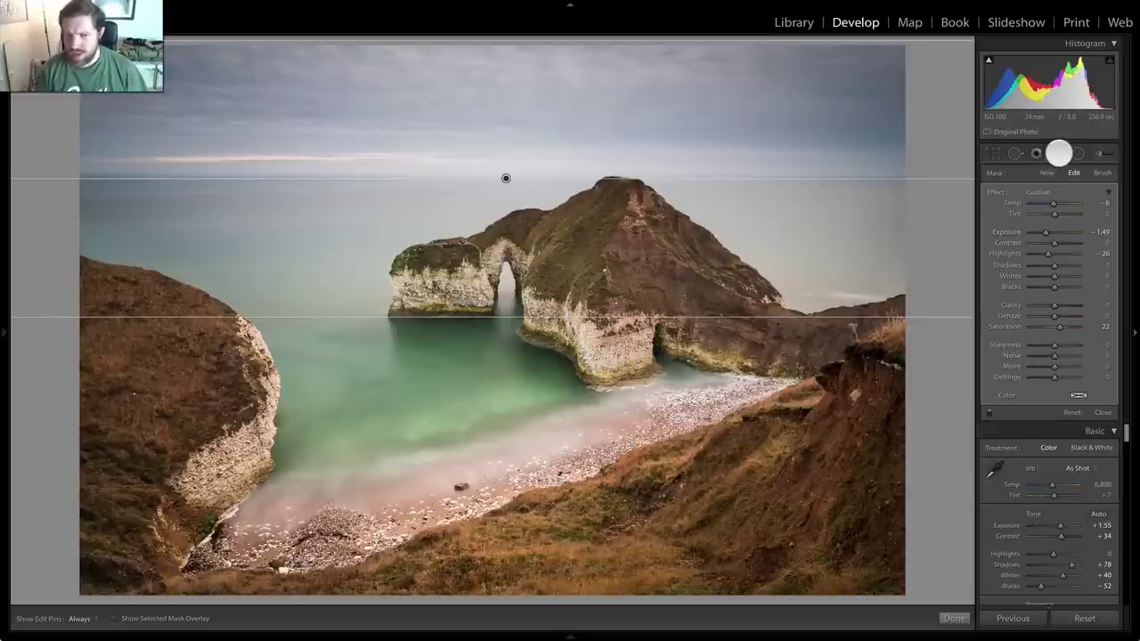
- Close the sky filter, set Vibrance +20 and Saturation +15, and apply a Medium Contrast point curve
left_click(1059, 153)
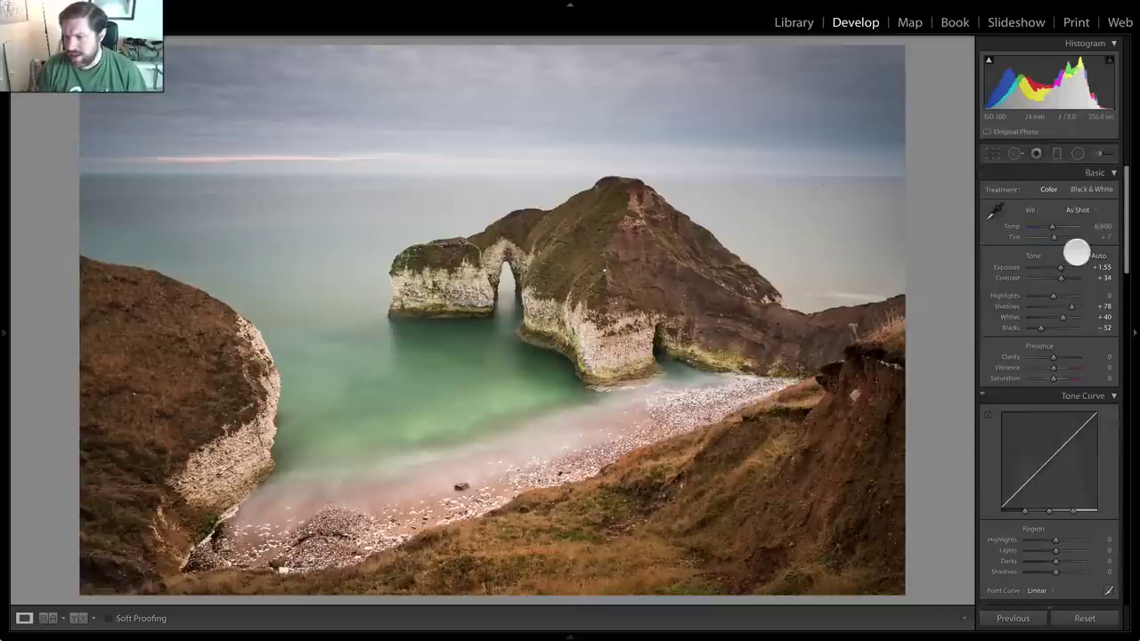
left_click_drag(1053, 368, 1057, 368)
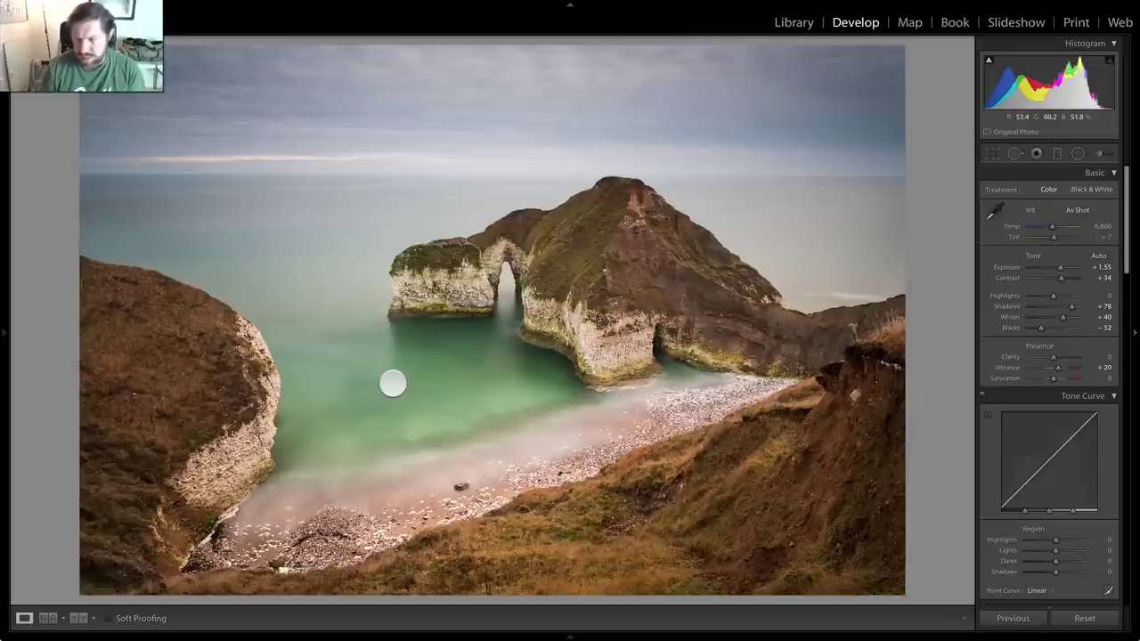
left_click_drag(1054, 380, 1057, 380)
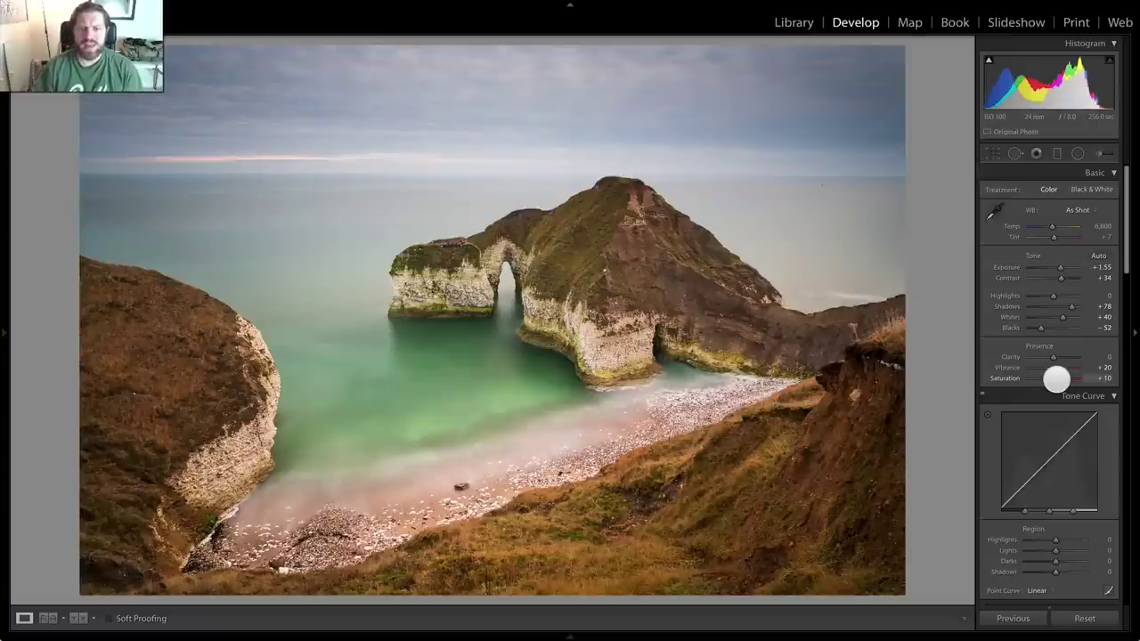
left_click_drag(1056, 380, 1059, 379)
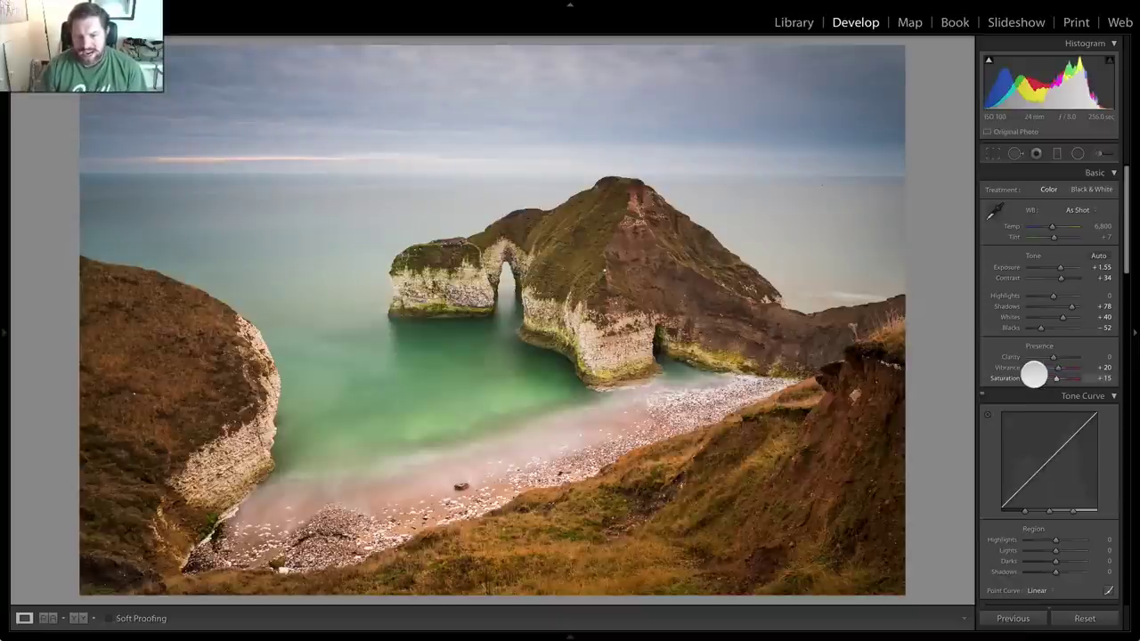
left_click(1039, 591)
left_click(1044, 597)
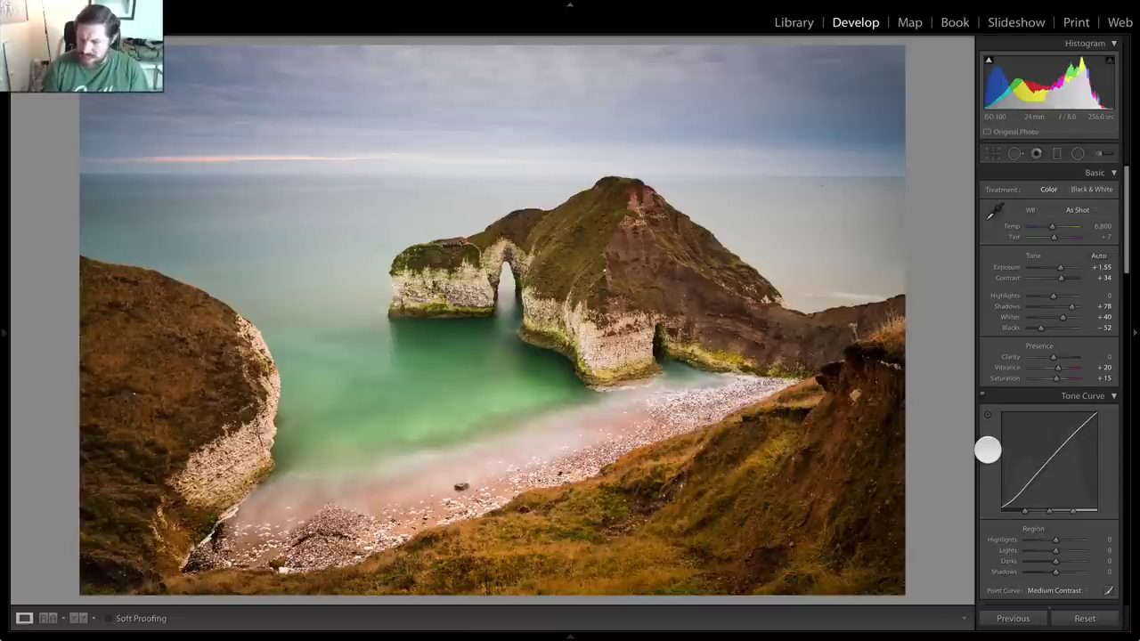
- Try lowering Yellow saturation with its slider, then reset it to 0
scroll(1046, 339, "down", 4)
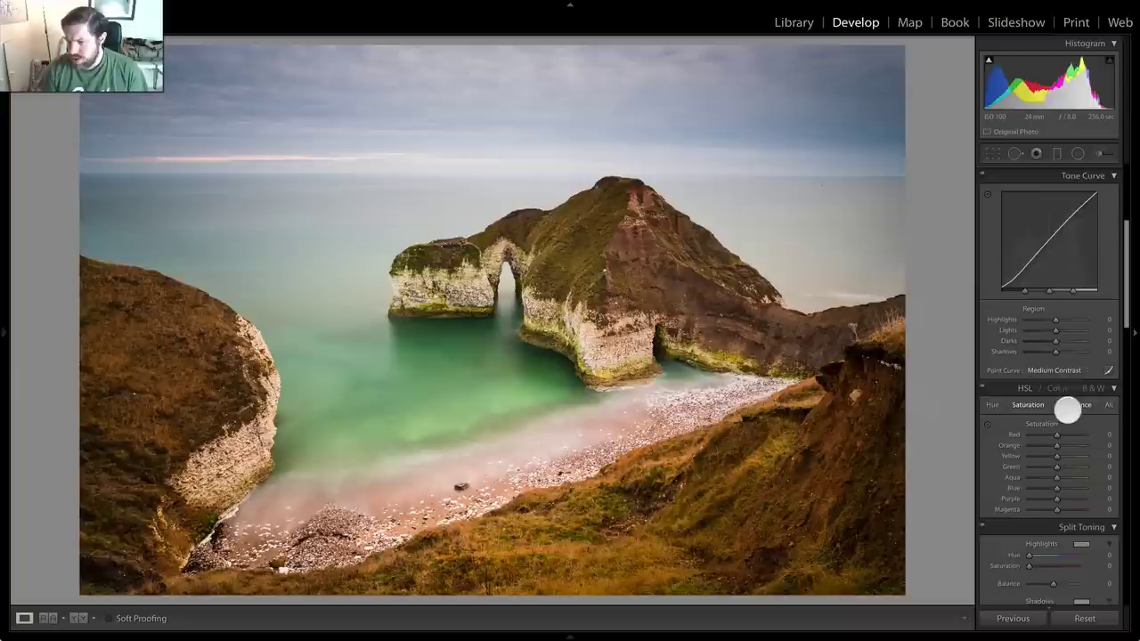
scroll(1068, 409, "down", 1)
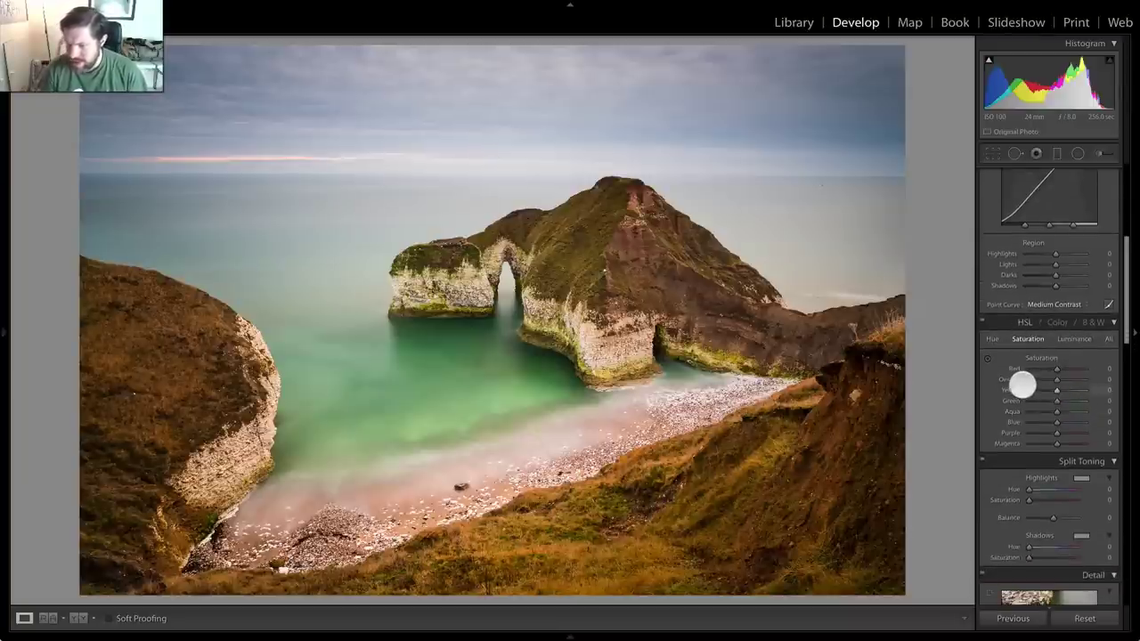
left_click_drag(1056, 389, 1034, 394)
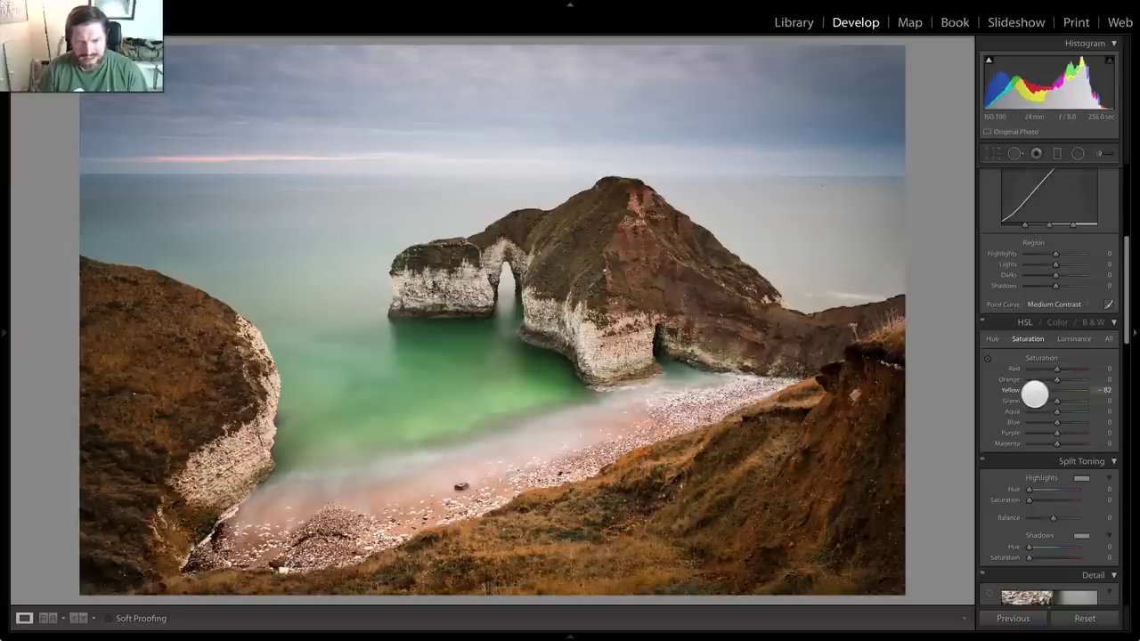
double_click(1034, 393)
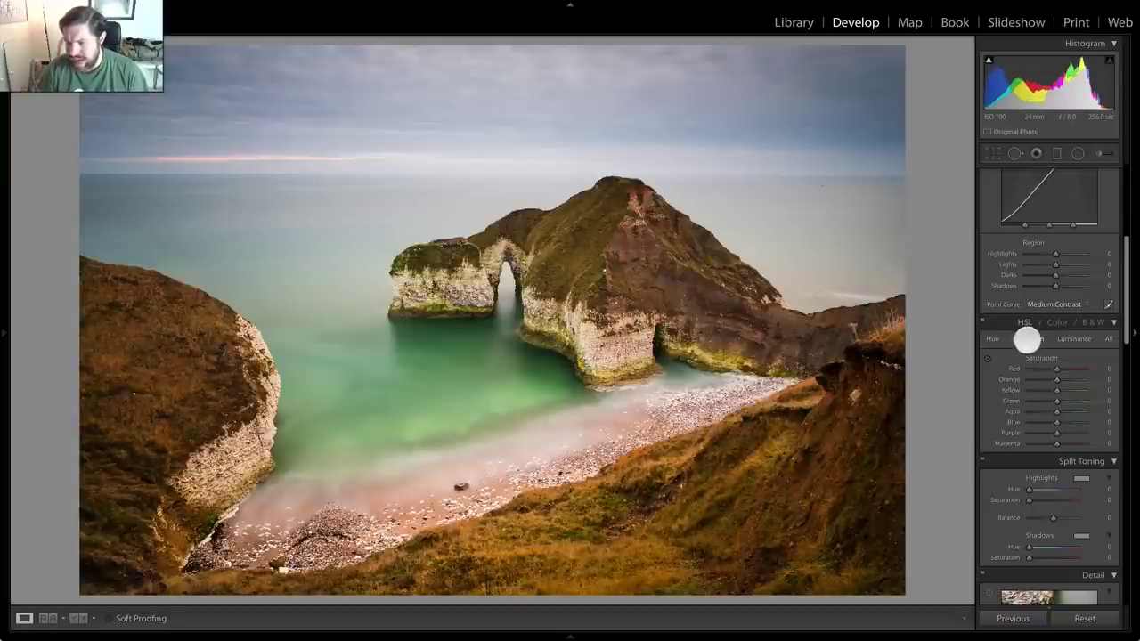
- Drag on the rocks to set Orange -38 and Yellow -13, then raise Green saturation
left_click(988, 359)
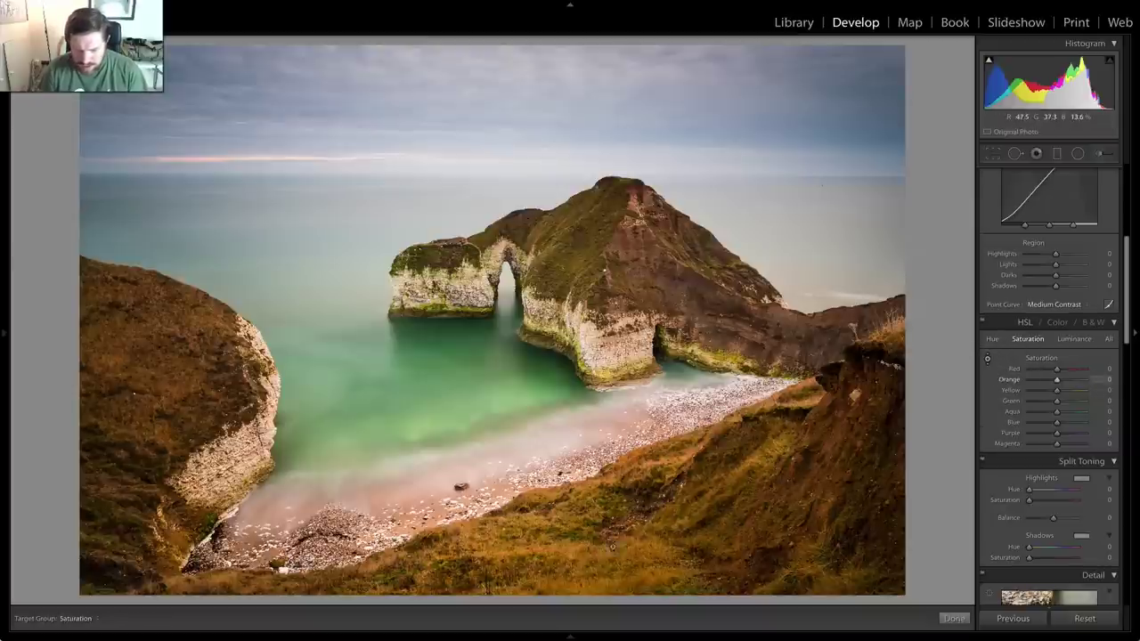
left_click_drag(570, 558, 571, 597)
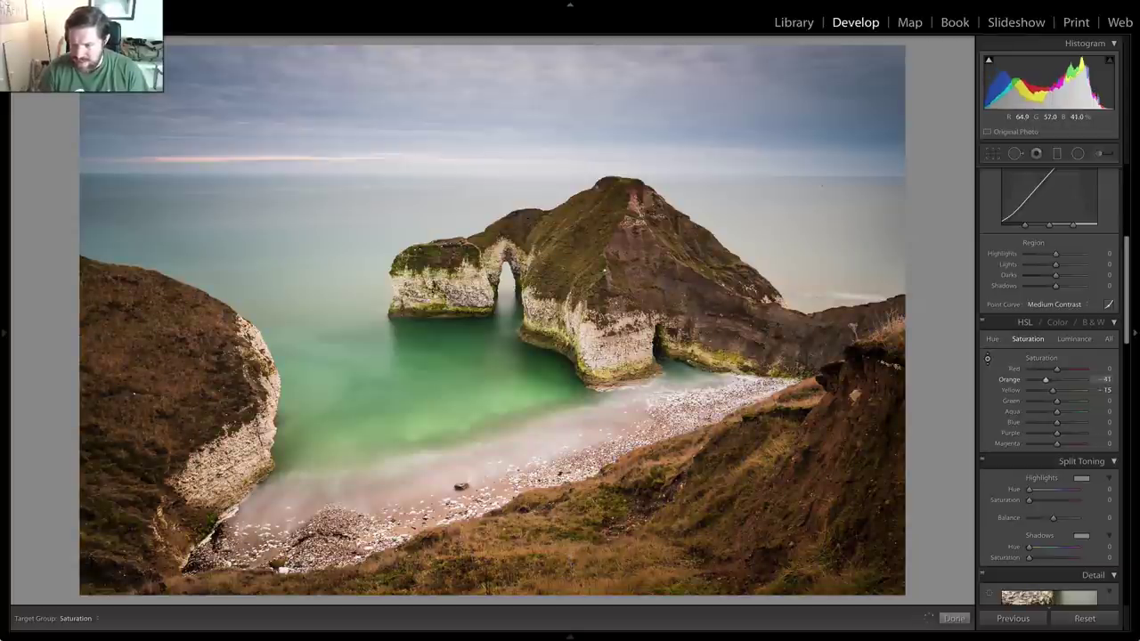
left_click_drag(570, 597, 570, 596)
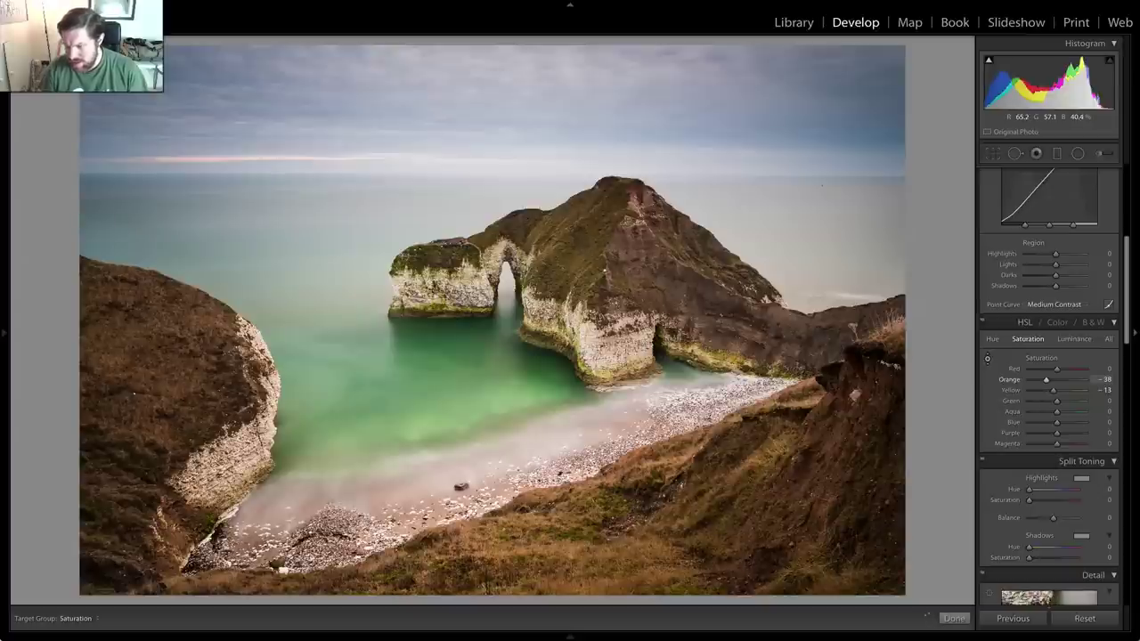
left_click_drag(570, 596, 570, 598)
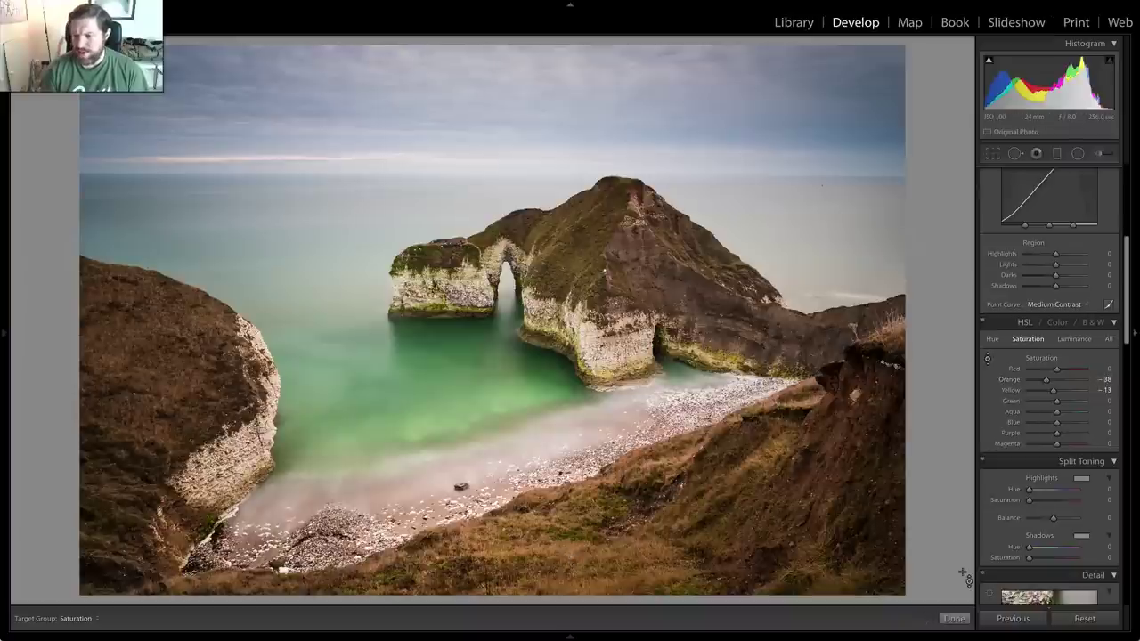
left_click(1067, 443)
left_click_drag(1019, 400, 1057, 401)
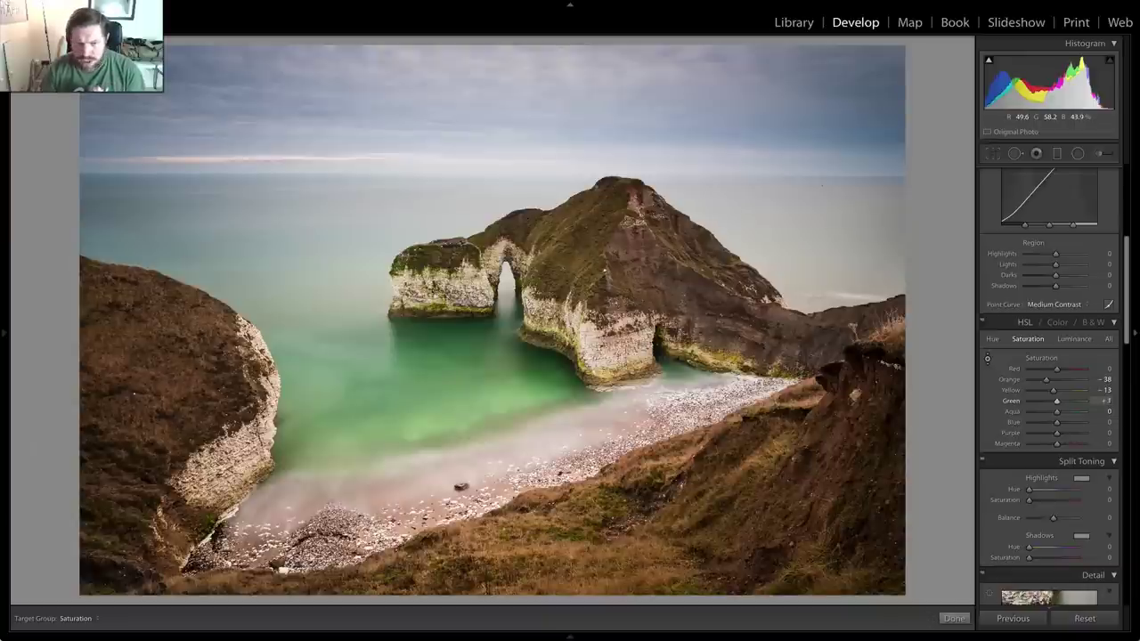
- Undo the Green saturation boost, turn off the targeted tool, and preview the photo full screen
key("ctrl+z")
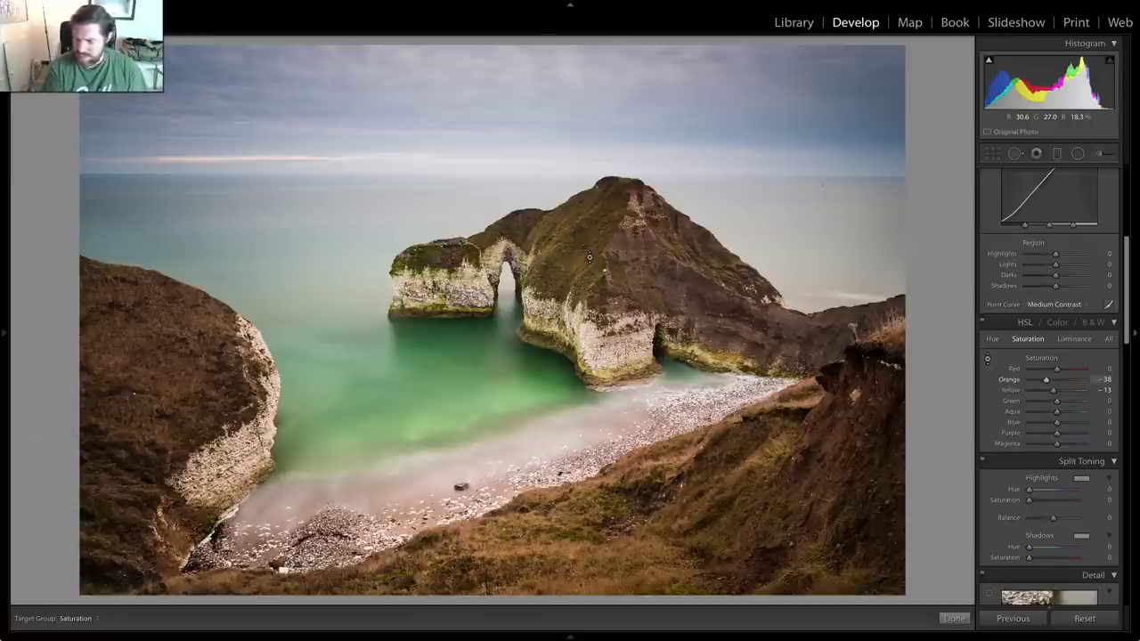
left_click_drag(1049, 392, 1034, 389)
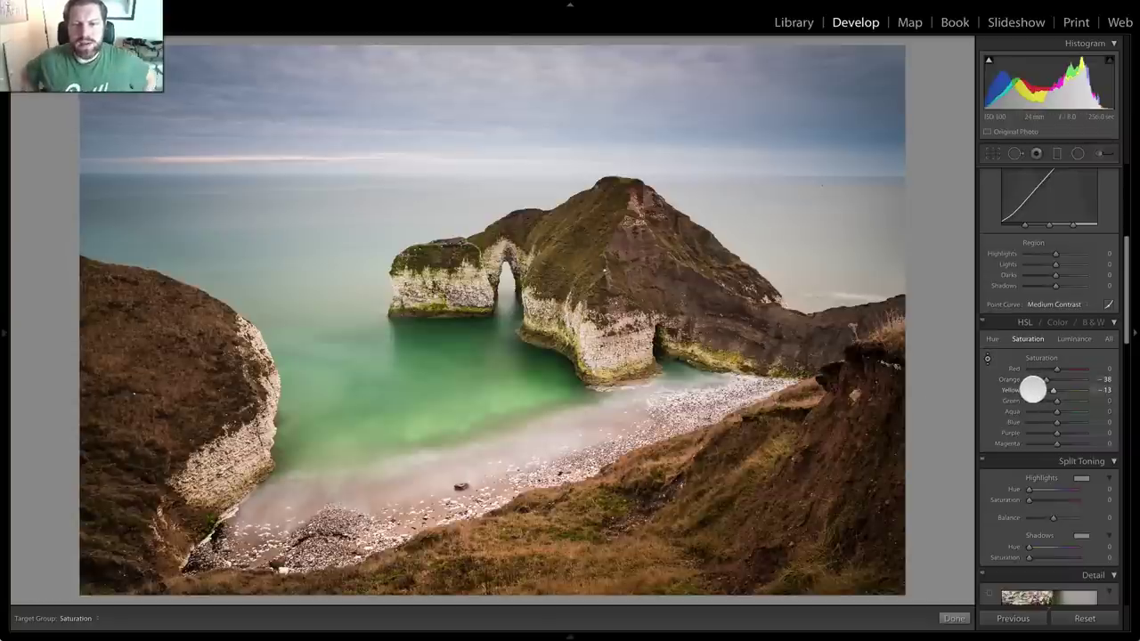
left_click_drag(1034, 390, 1033, 387)
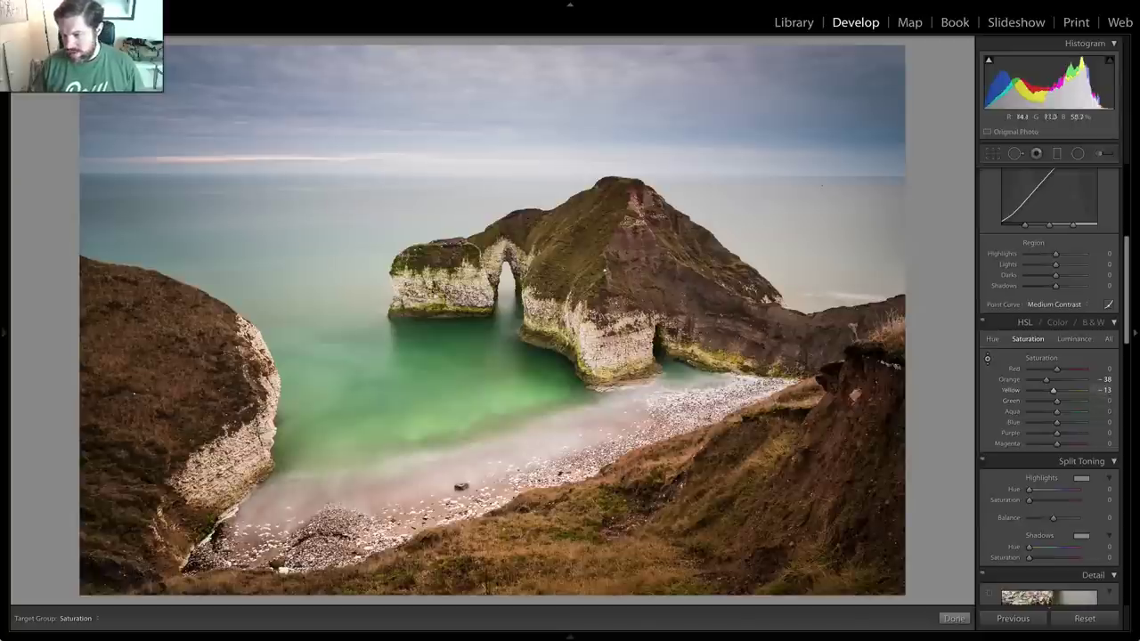
left_click(988, 359)
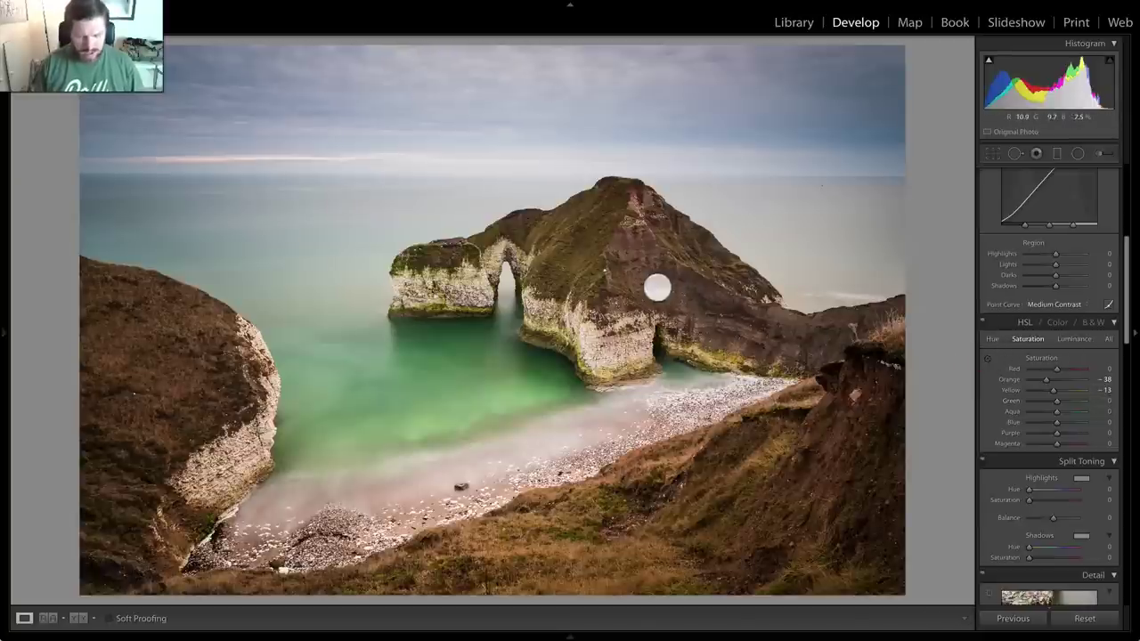
key("f")
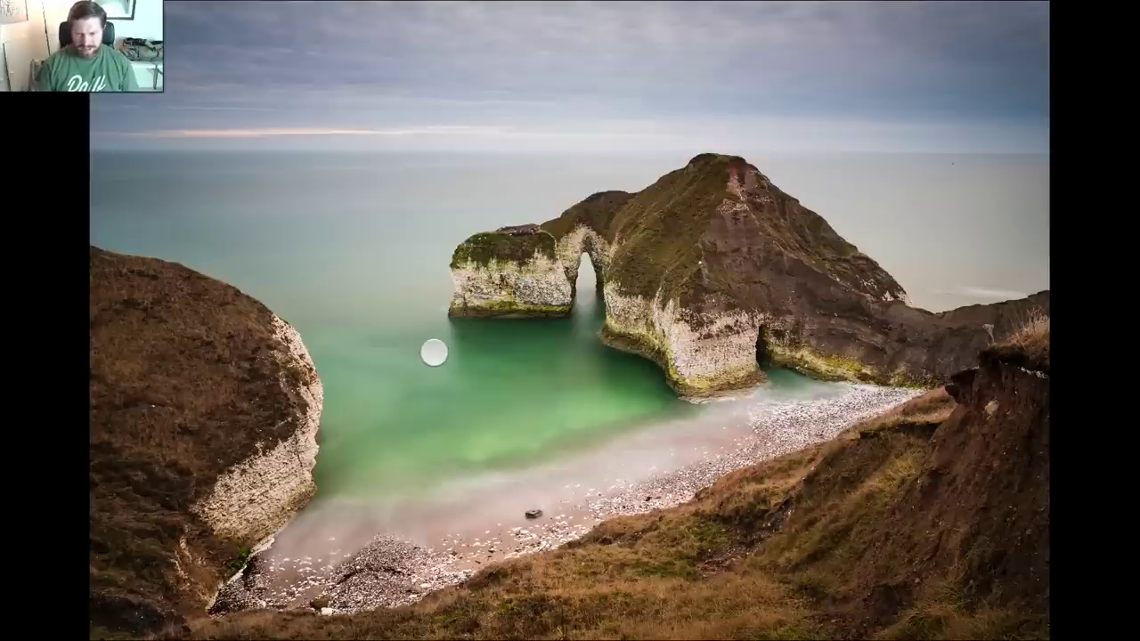
key("f")
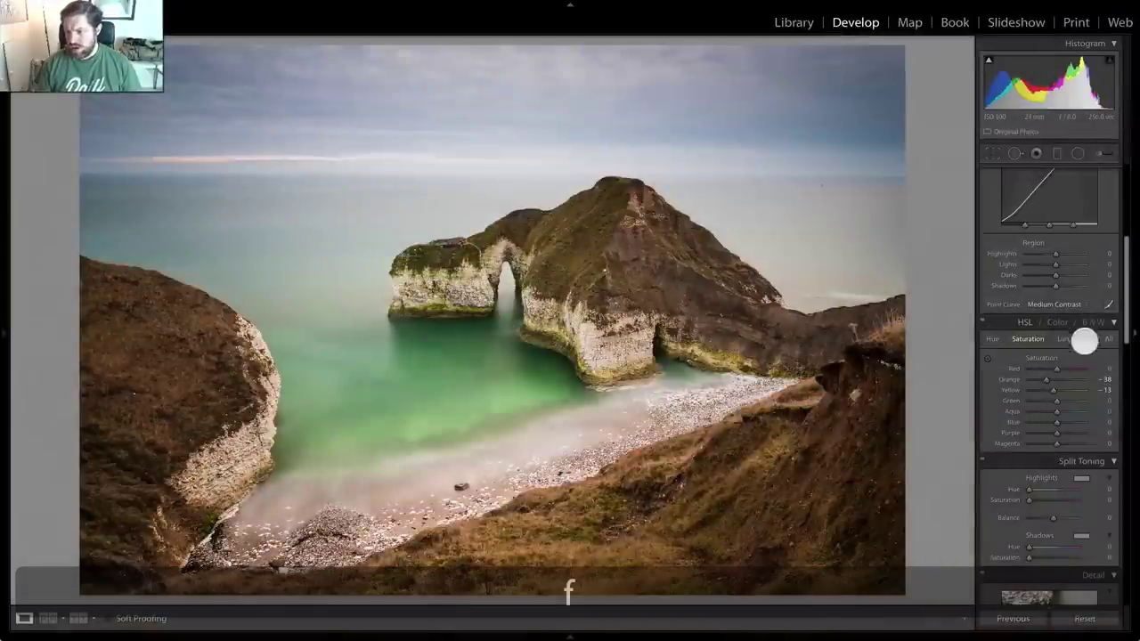
- Select the sky graduated filter, set its Saturation to 40 and Tint to 5, then close it
left_click(1058, 153)
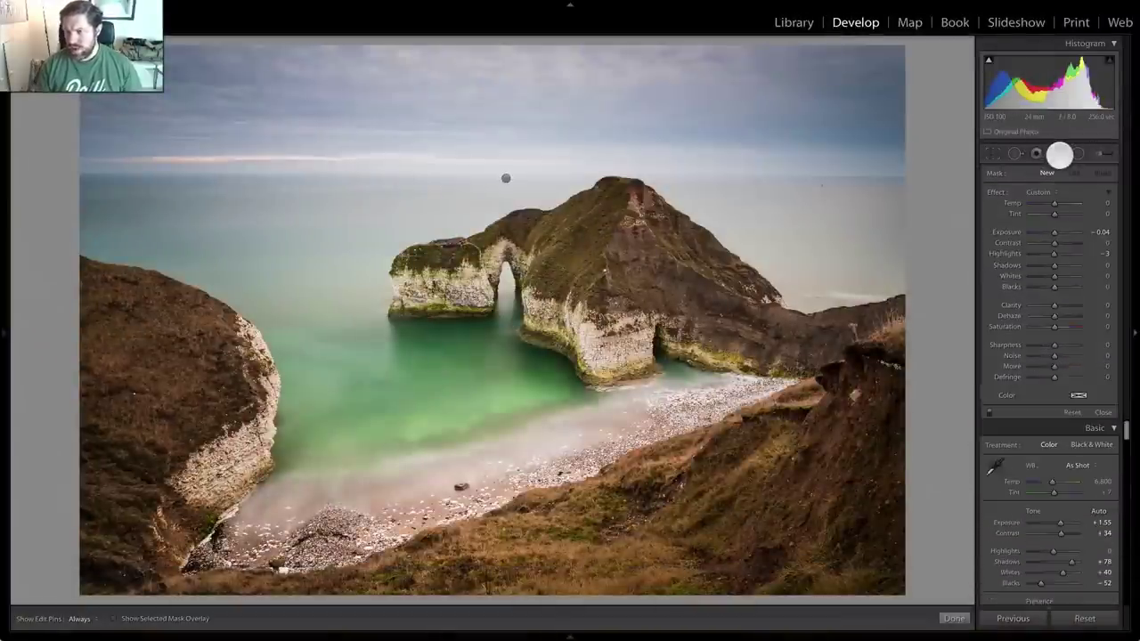
left_click(505, 178)
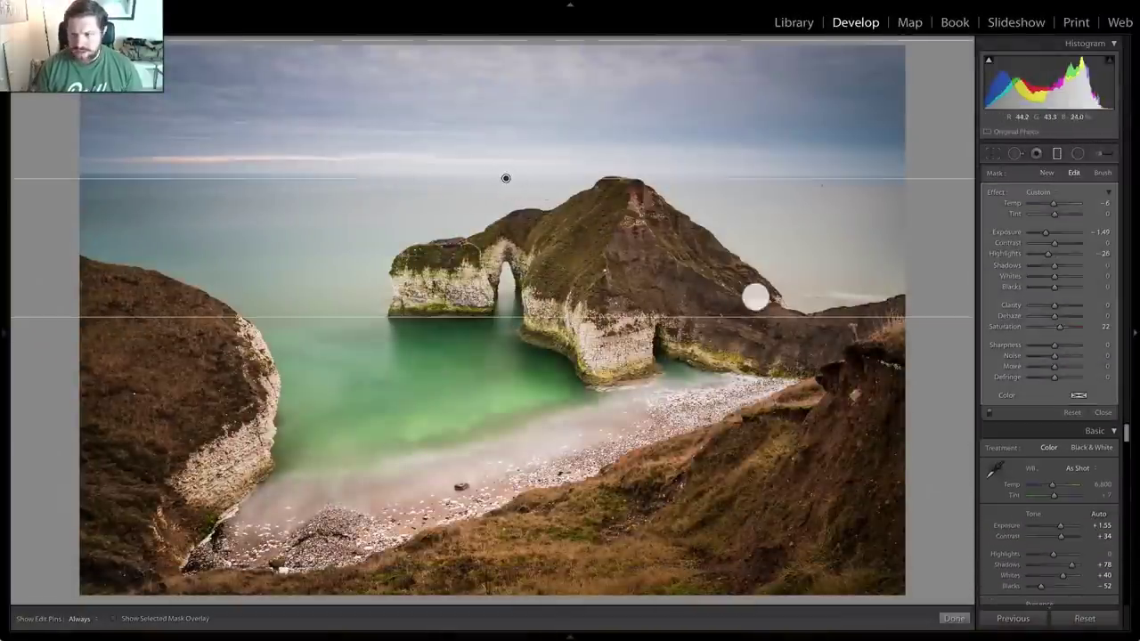
left_click_drag(1061, 328, 1067, 331)
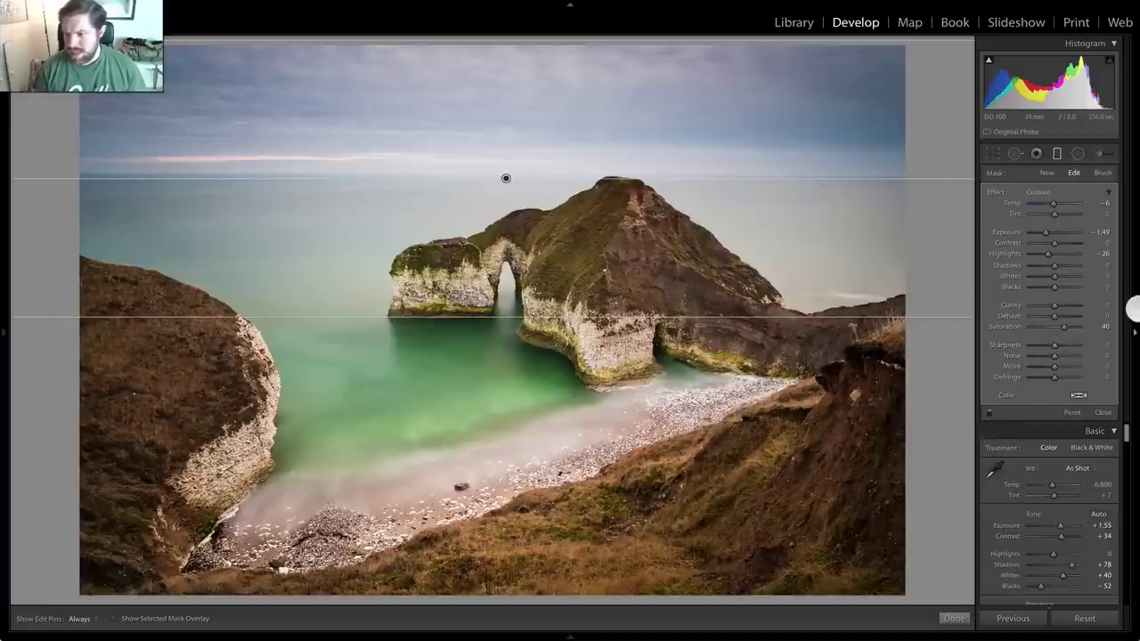
mouse_move(1054, 214)
left_mouse_down()
mouse_move(1041, 217)
mouse_move(1068, 217)
mouse_move(1056, 220)
left_mouse_up()
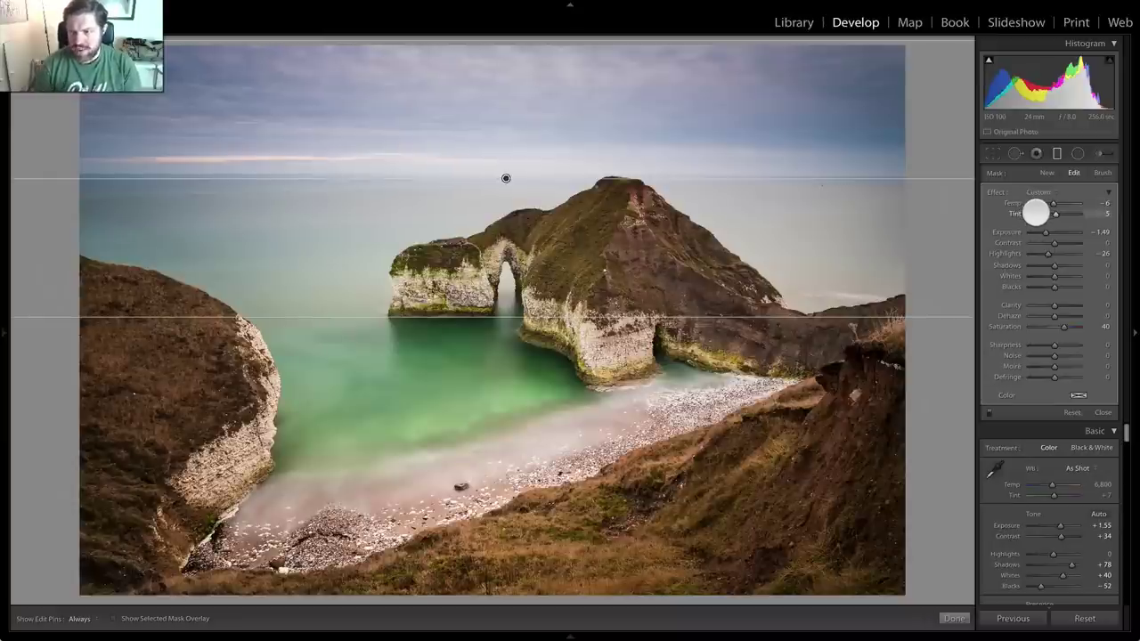
left_click(1056, 152)
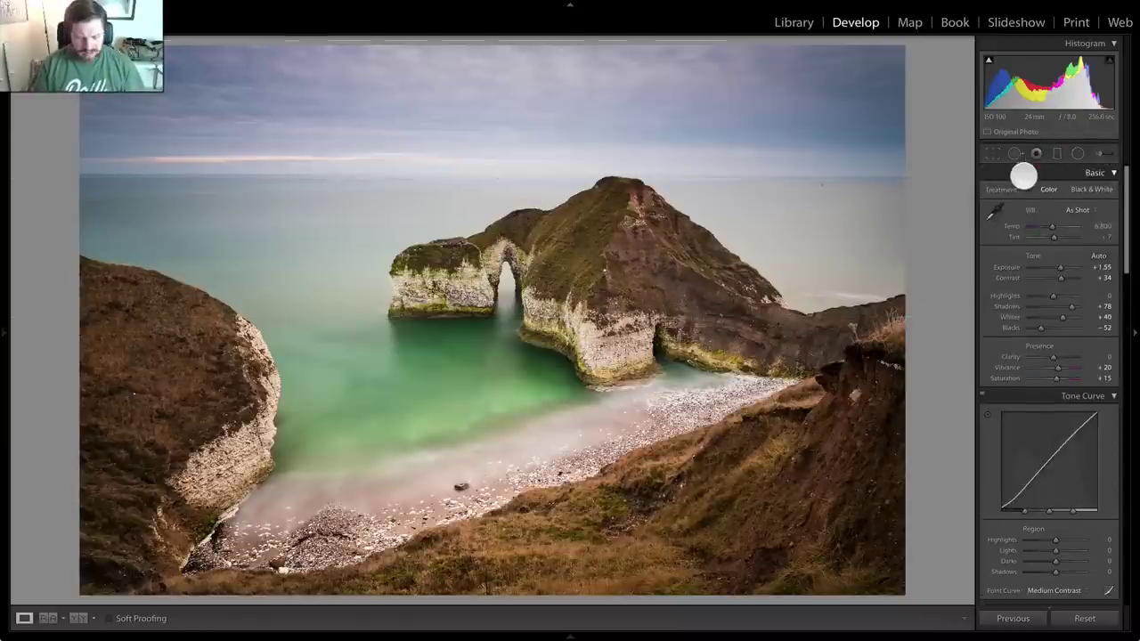
key("f")
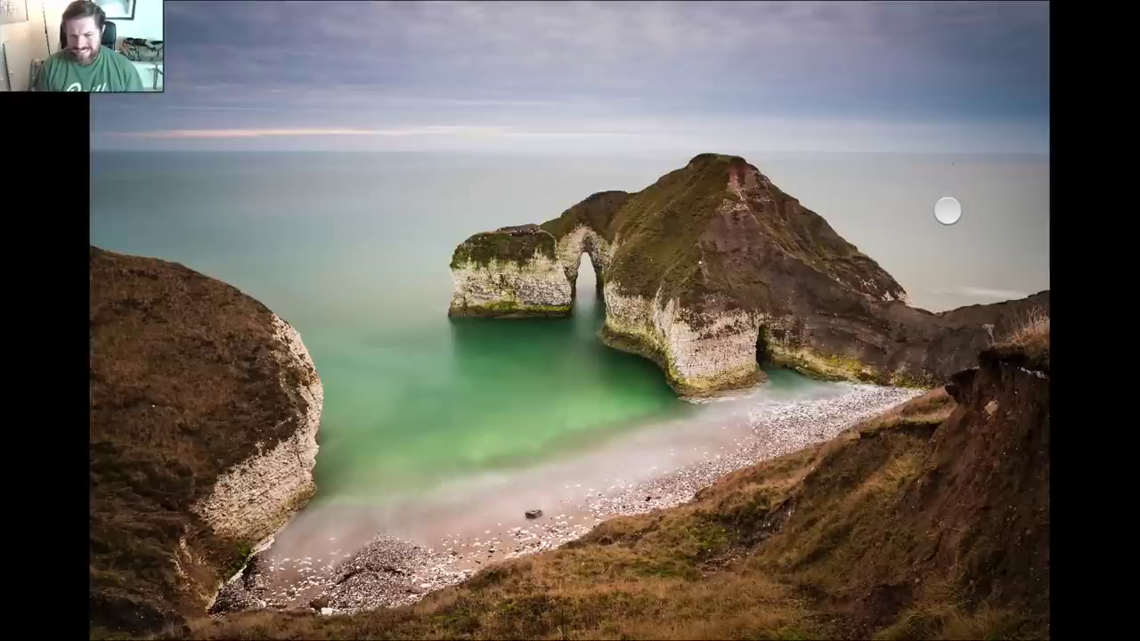
key("f")
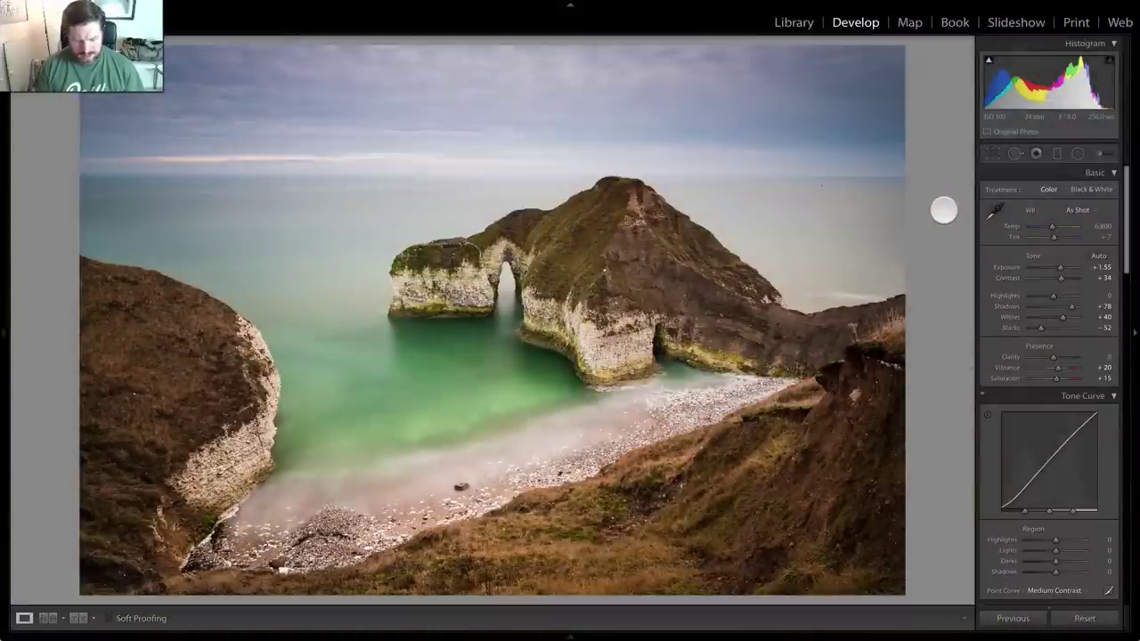
key("r")
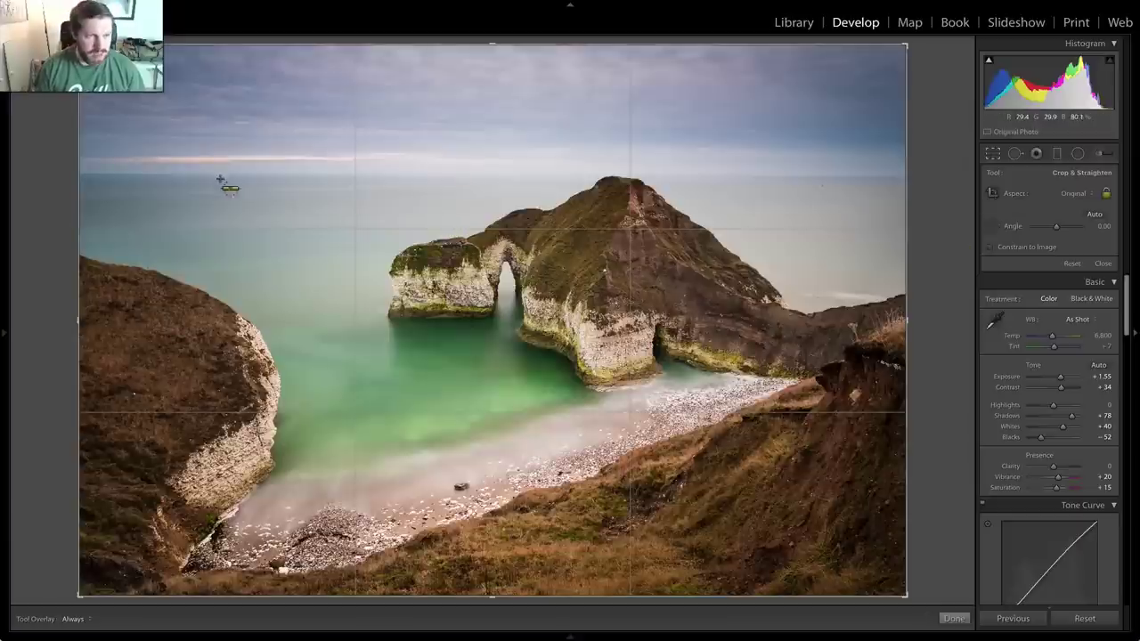
- Straighten along the sea horizon for a -0.17° rotation and apply the crop
left_click_drag(164, 174, 370, 174)
left_click_drag(755, 173, 862, 175)
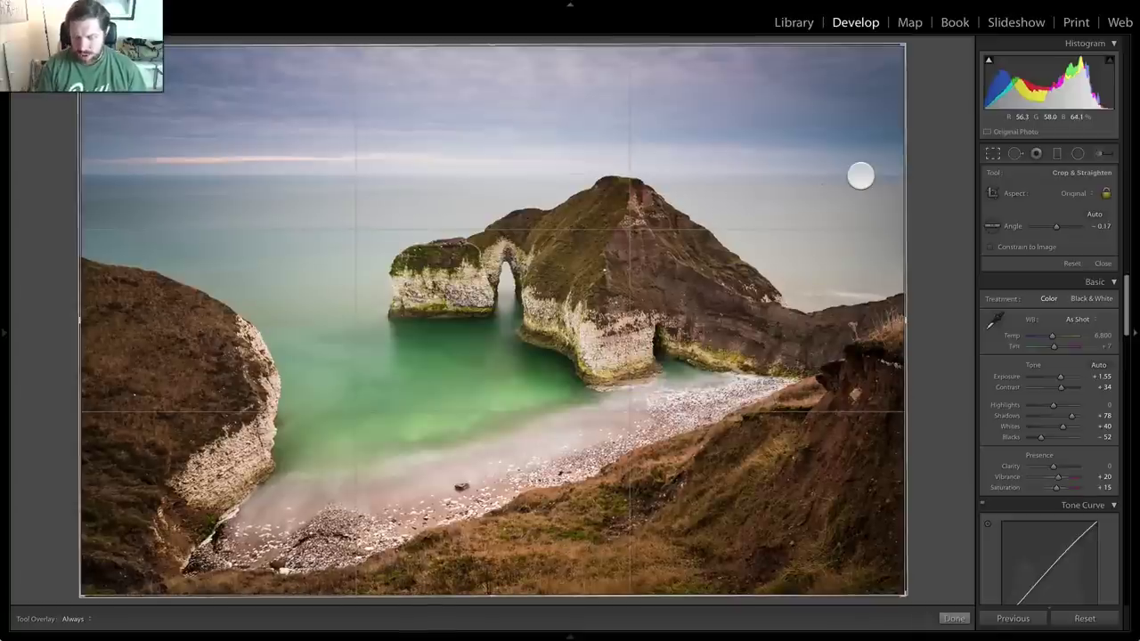
key("Return")
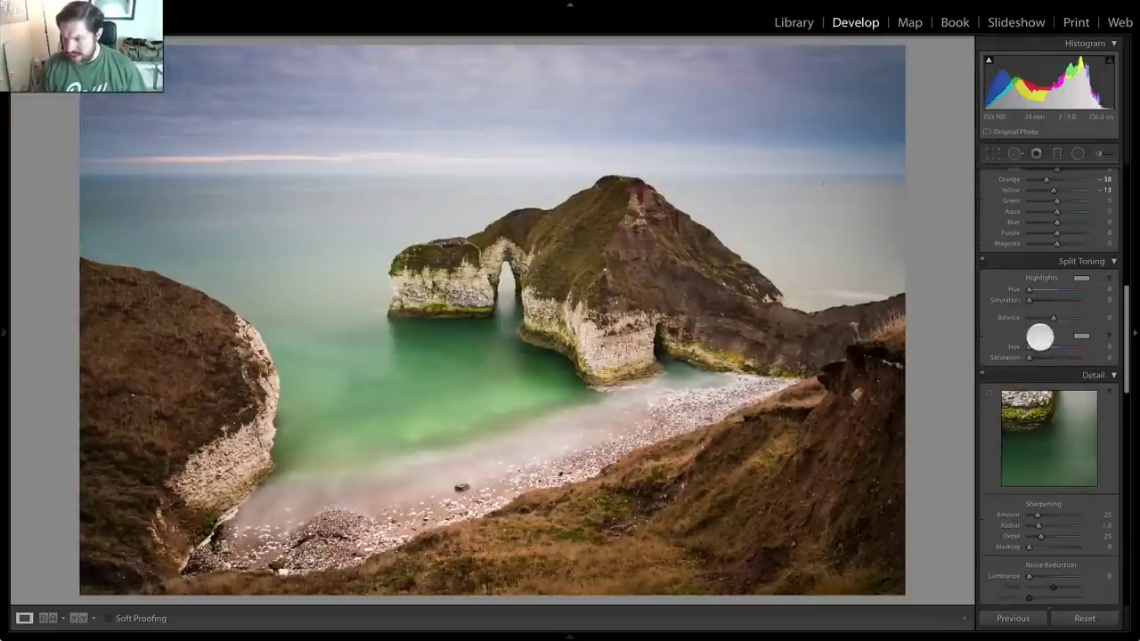
- Set Noise Reduction Luminance to 20 in the Detail panel
scroll(1033, 410, "down", 3)
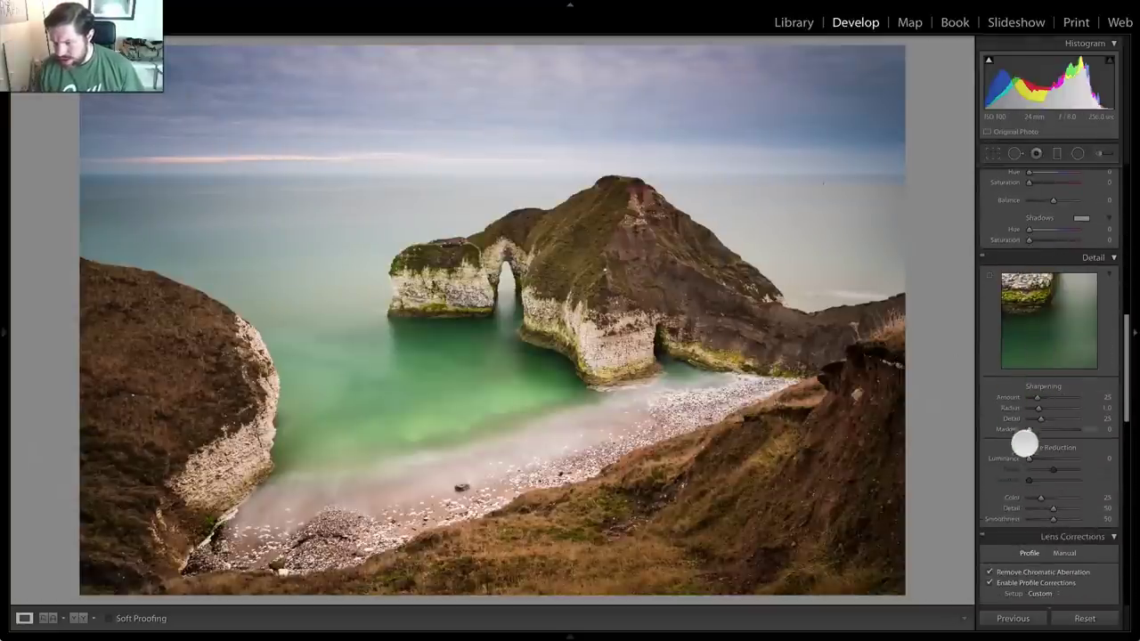
left_click_drag(1029, 459, 1039, 458)
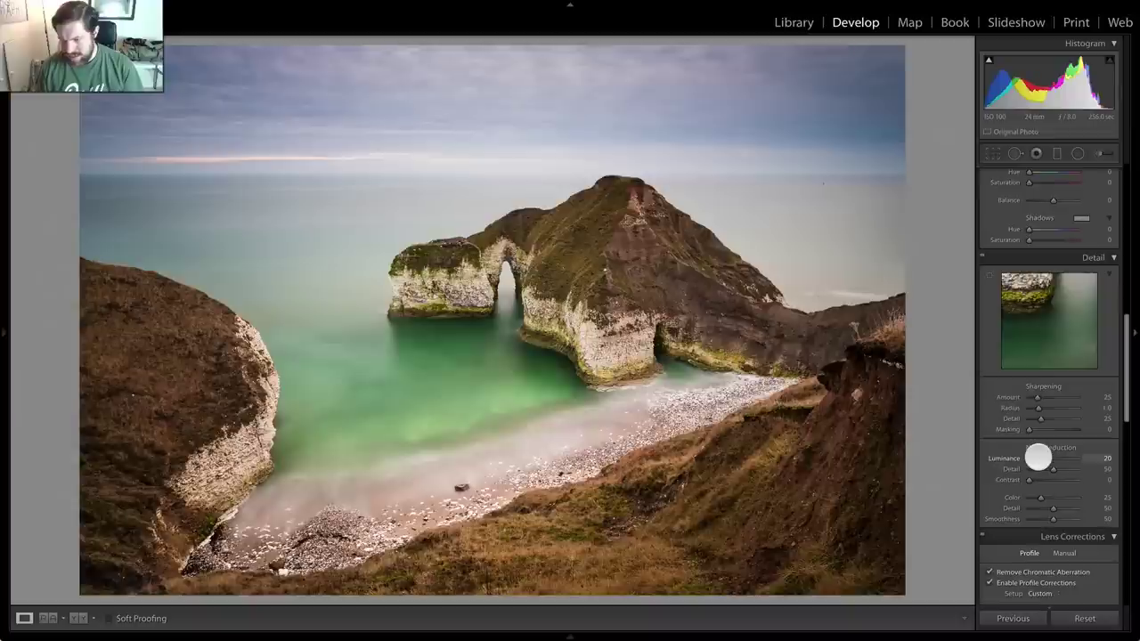
scroll(1039, 458, "down", 1)
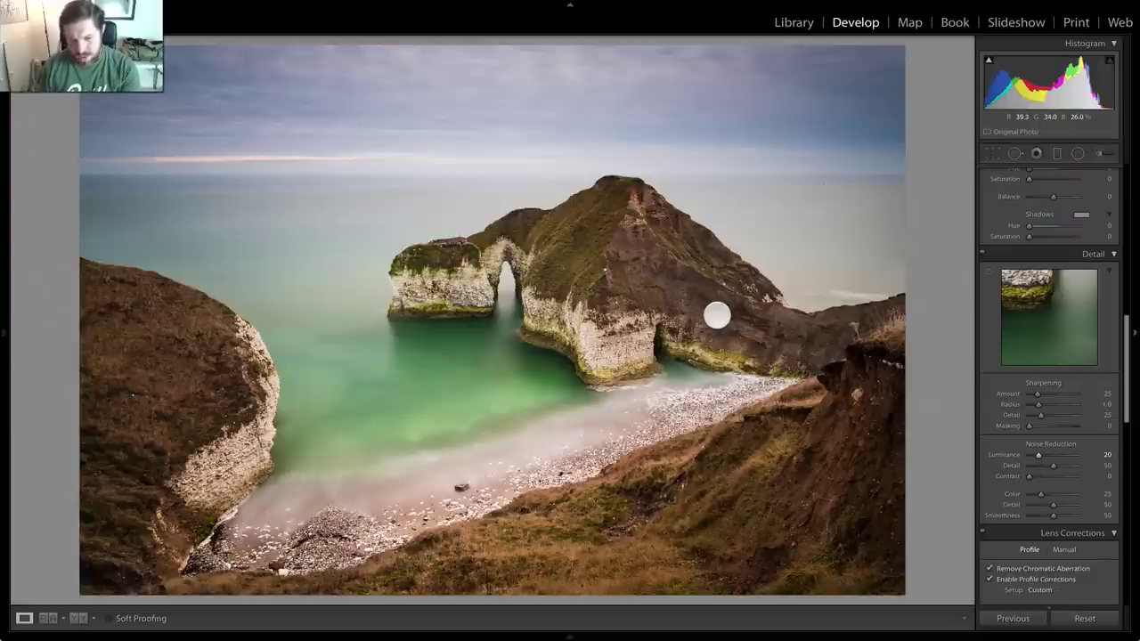
scroll(1082, 373, "up", 2)
scroll(1082, 373, "up", 8)
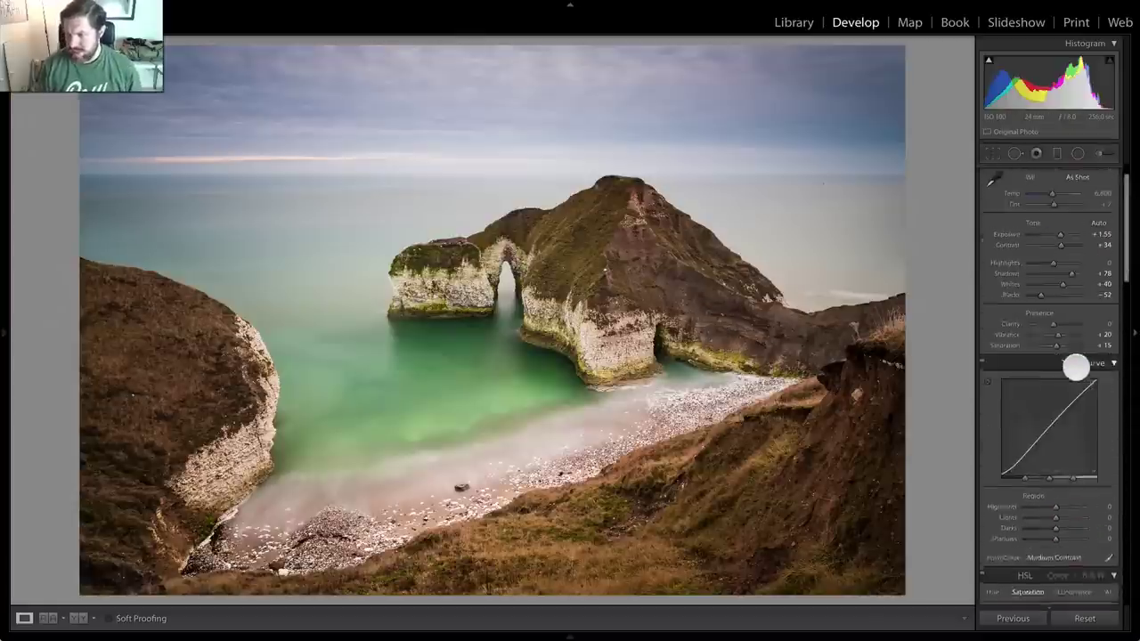
left_click_drag(1052, 357, 1051, 357)
left_click(386, 365)
left_click(389, 377)
left_click(394, 377)
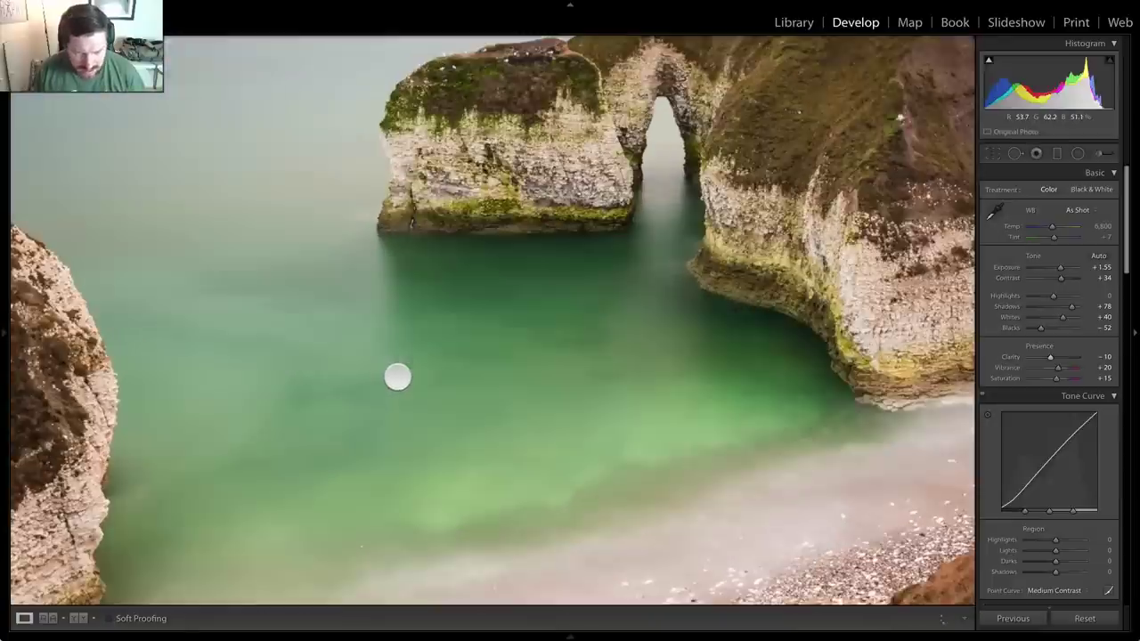
left_click_drag(359, 331, 531, 418)
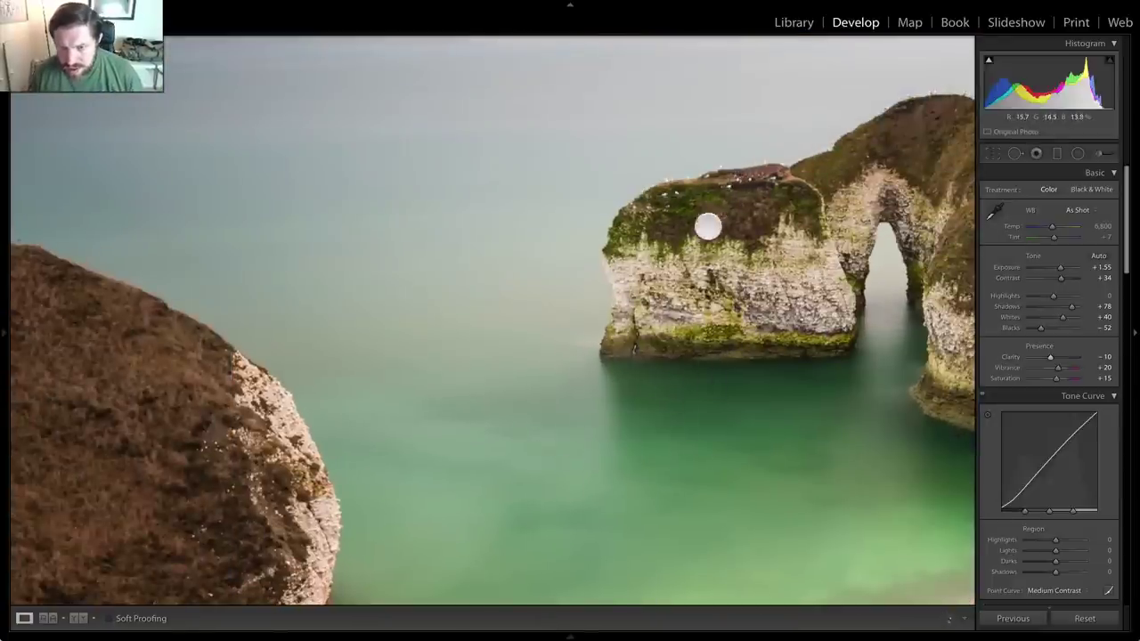
left_click_drag(471, 294, 551, 437)
left_click_drag(620, 291, 453, 354)
left_click_drag(627, 315, 541, 350)
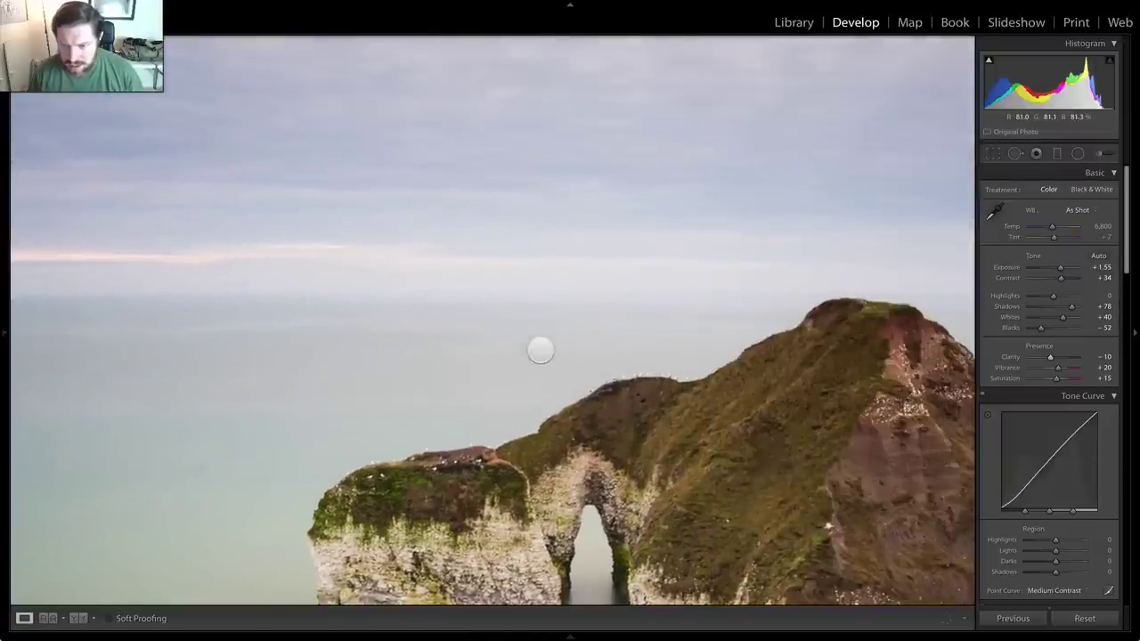
left_click_drag(460, 392, 557, 377)
left_click_drag(352, 442, 390, 409)
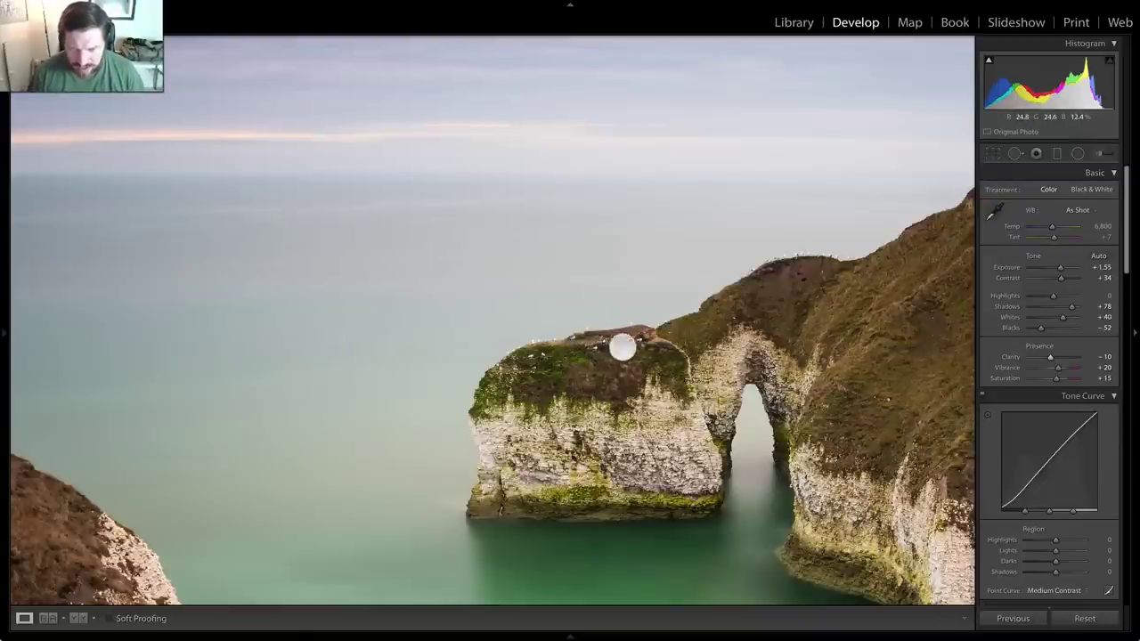
left_click(805, 368)
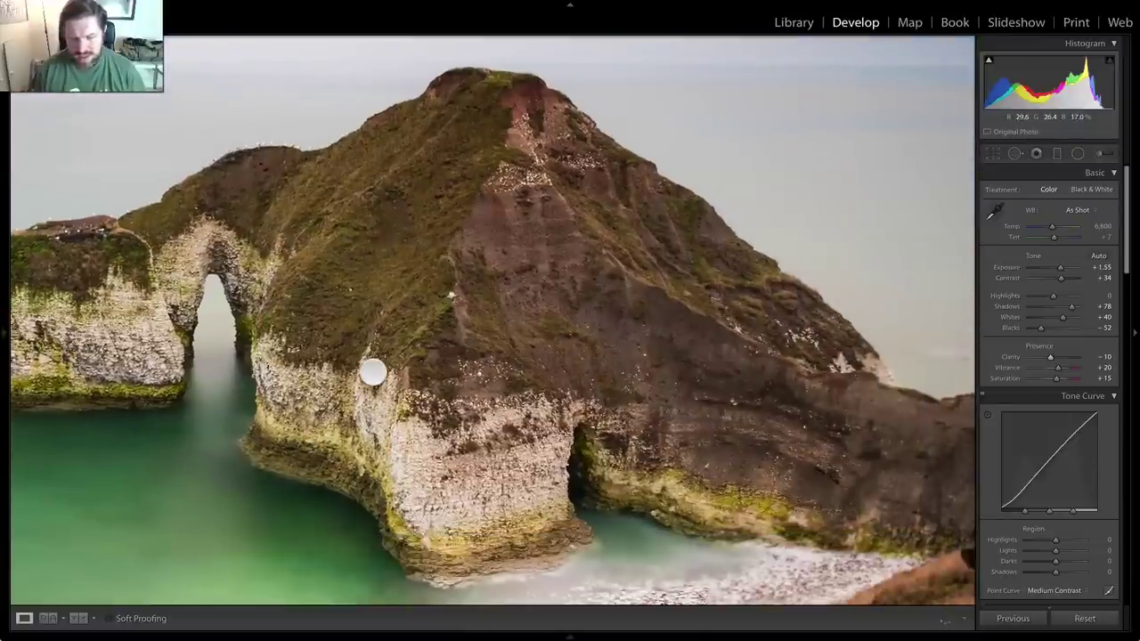
left_click_drag(466, 433, 402, 321)
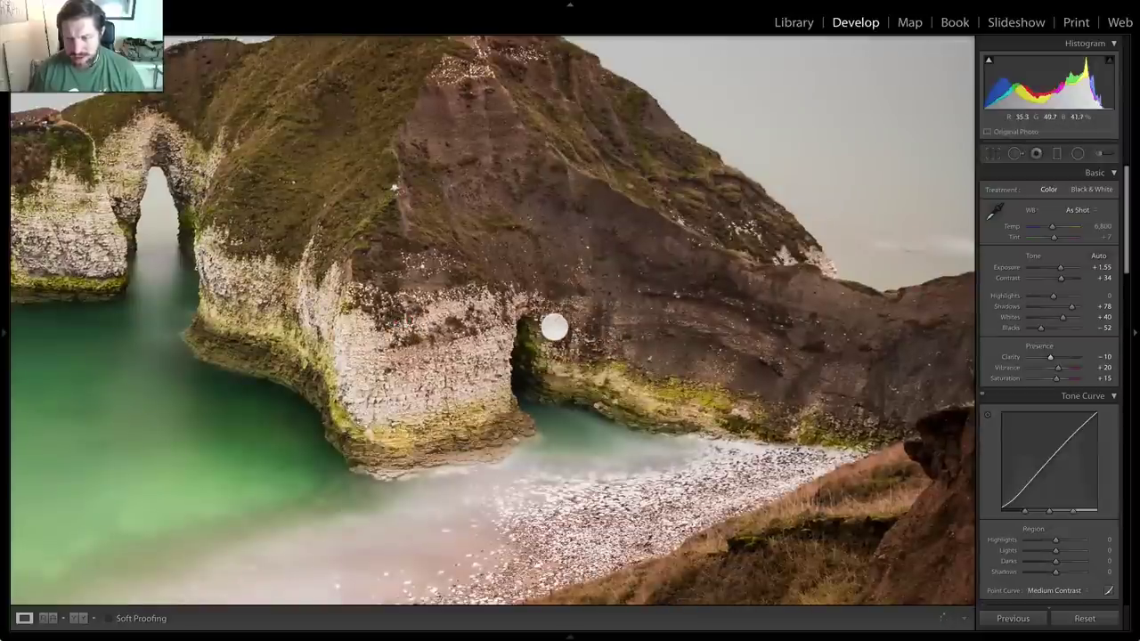
left_click_drag(491, 336, 782, 364)
left_click_drag(603, 300, 718, 366)
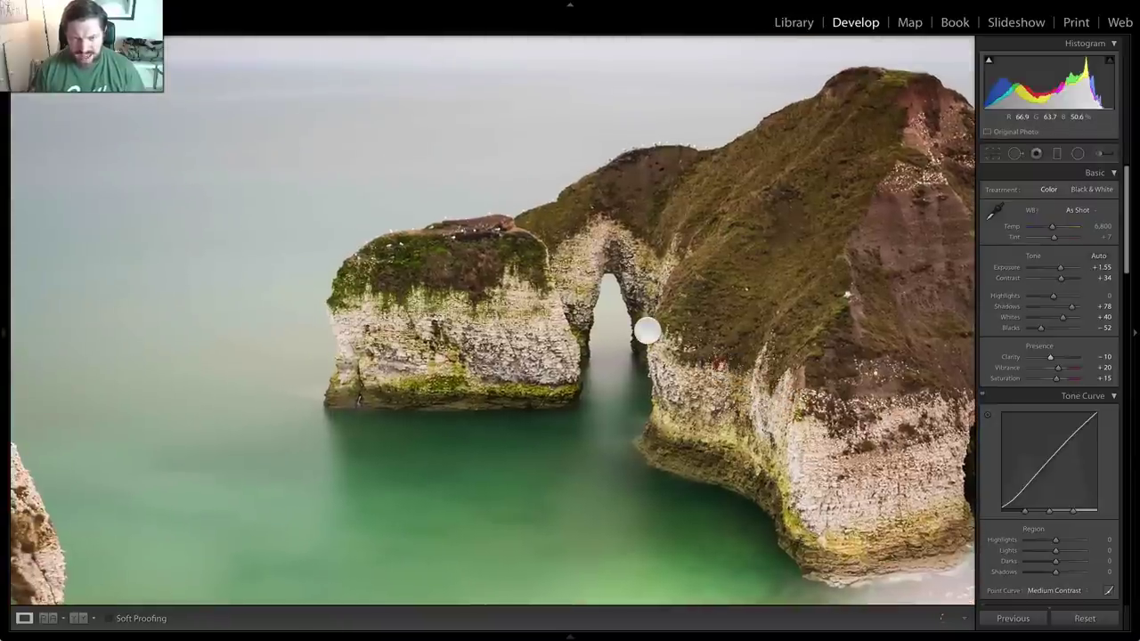
left_click(647, 328)
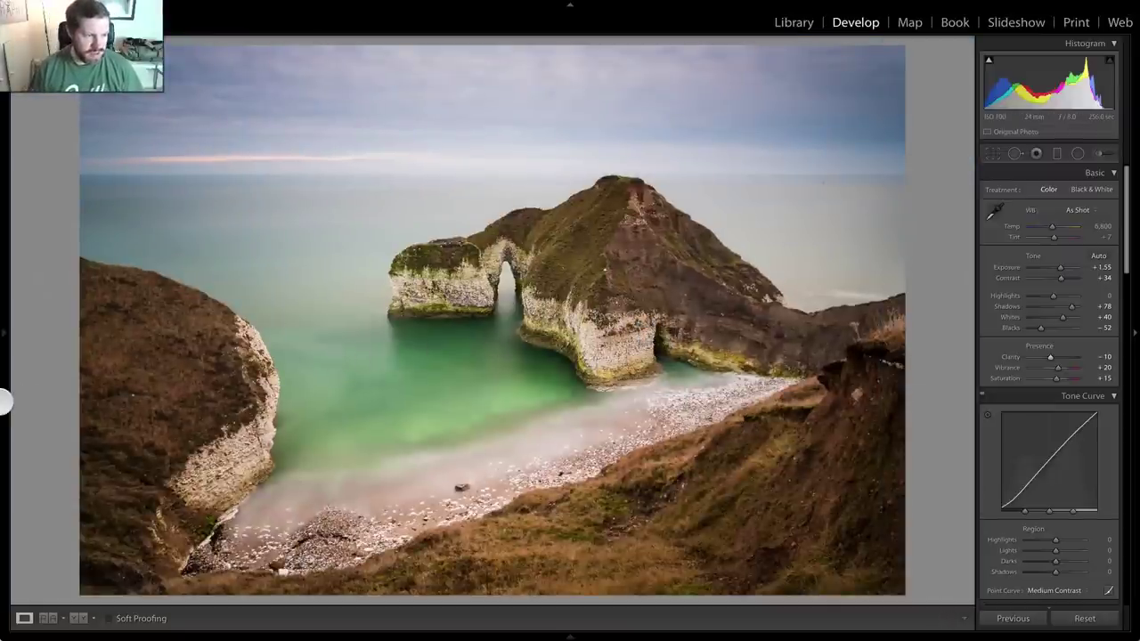
- Copy the develop settings with spot removal included and Crop left unticked
mouse_move(4, 403)
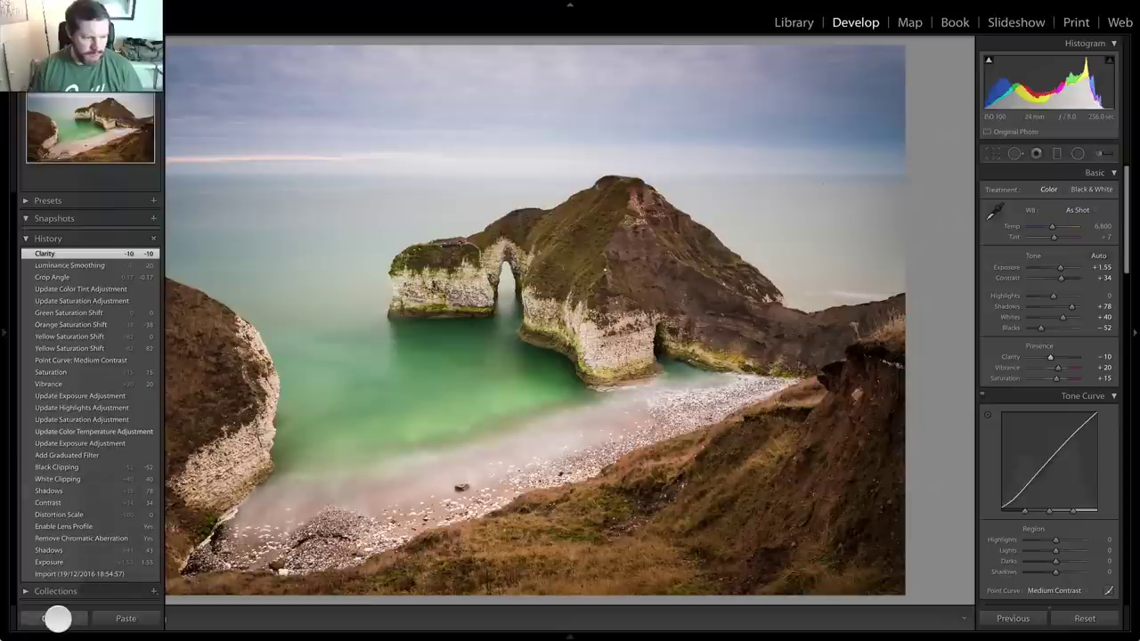
left_click(57, 618)
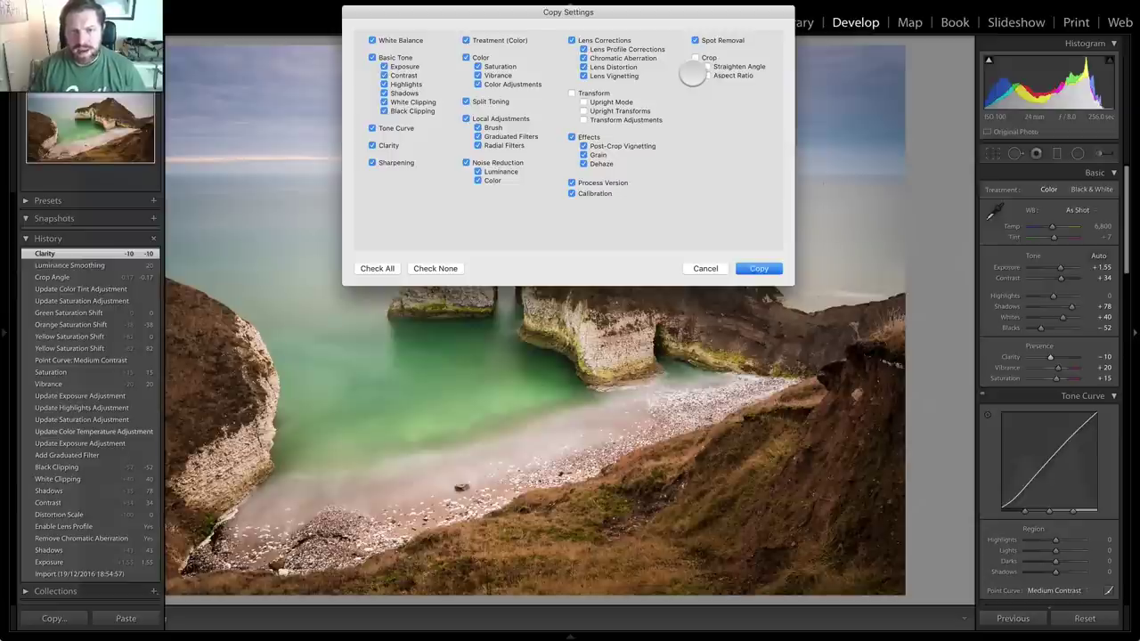
left_click(758, 267)
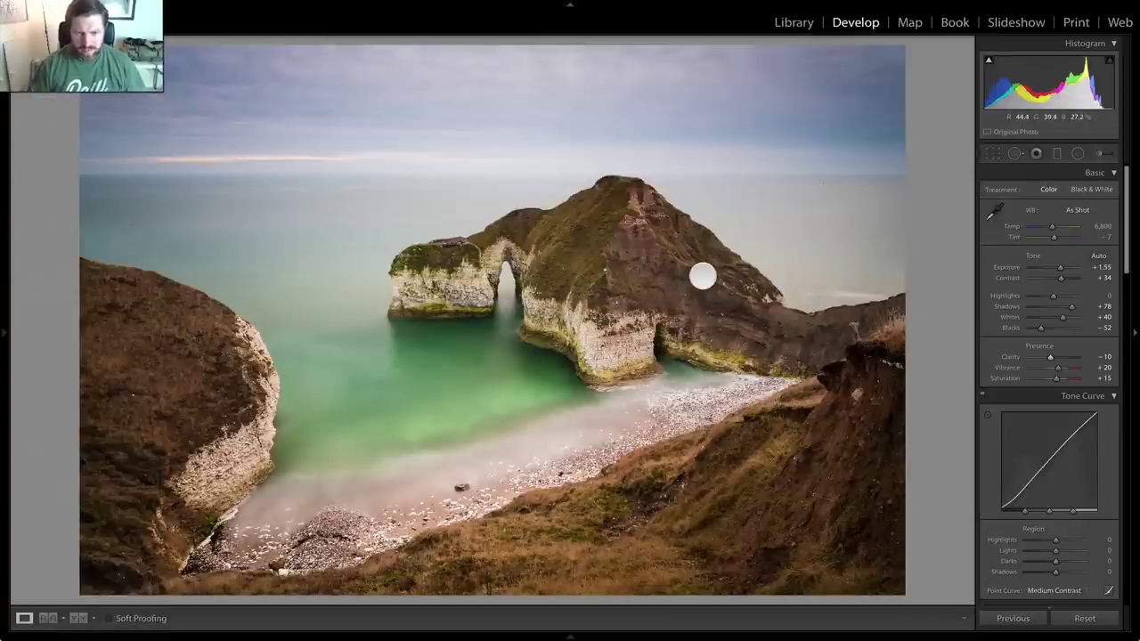
- Advance to the unedited bay photo and paste the copied edits onto it
key("Right")
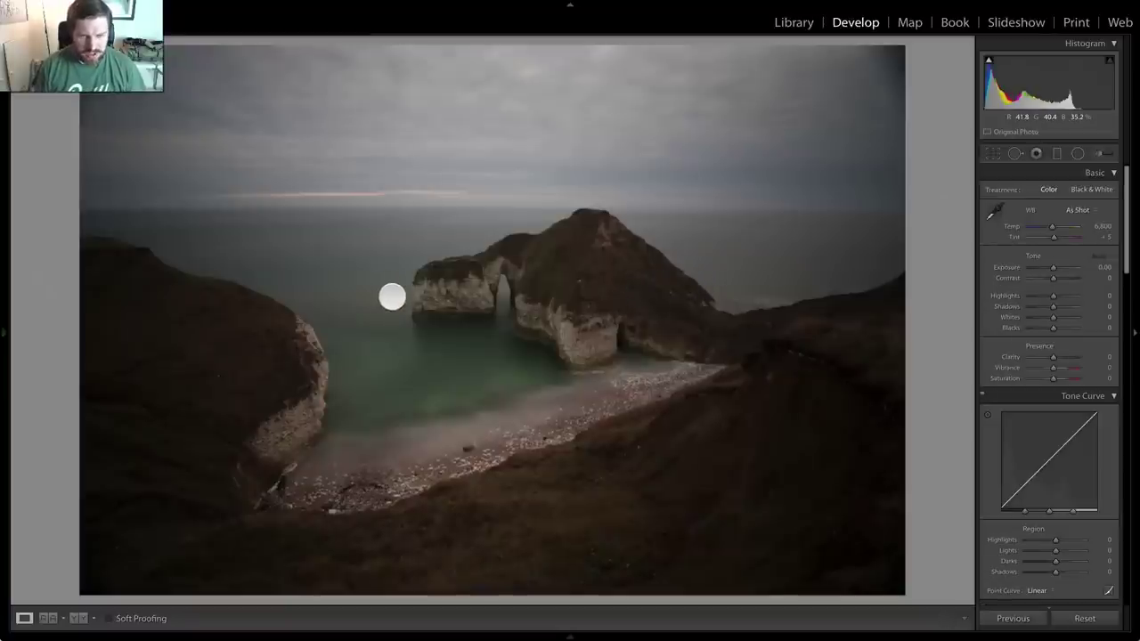
mouse_move(4, 394)
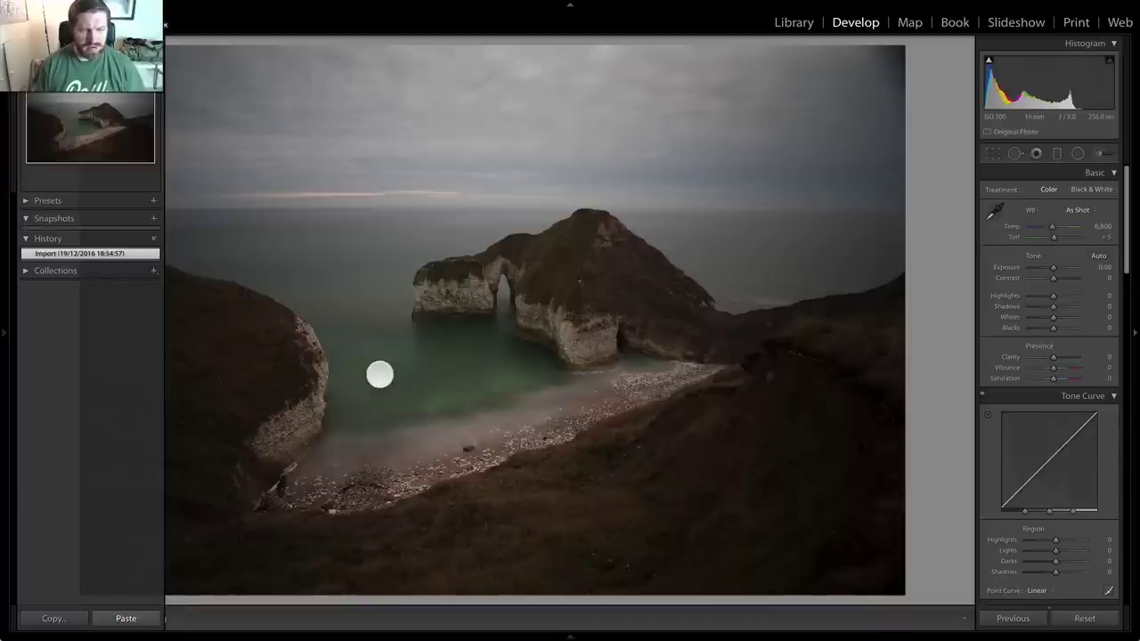
key("ctrl+shift+v")
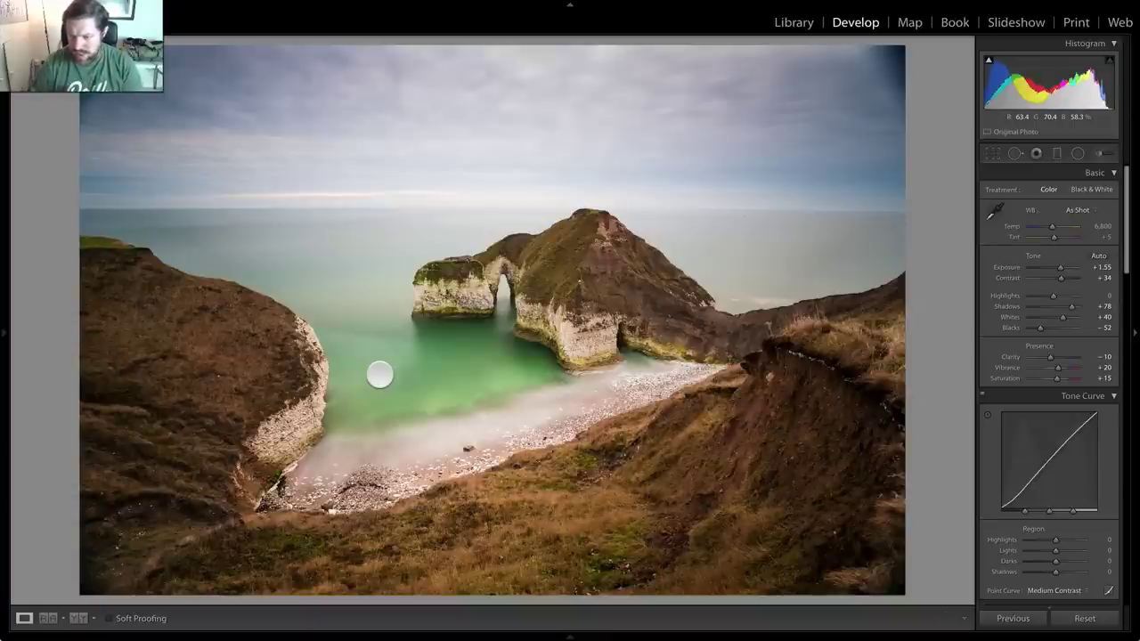
- Set the bay shot's Lens Corrections vignetting to 200, then bring up the crop overlay
scroll(1025, 335, "down", 10)
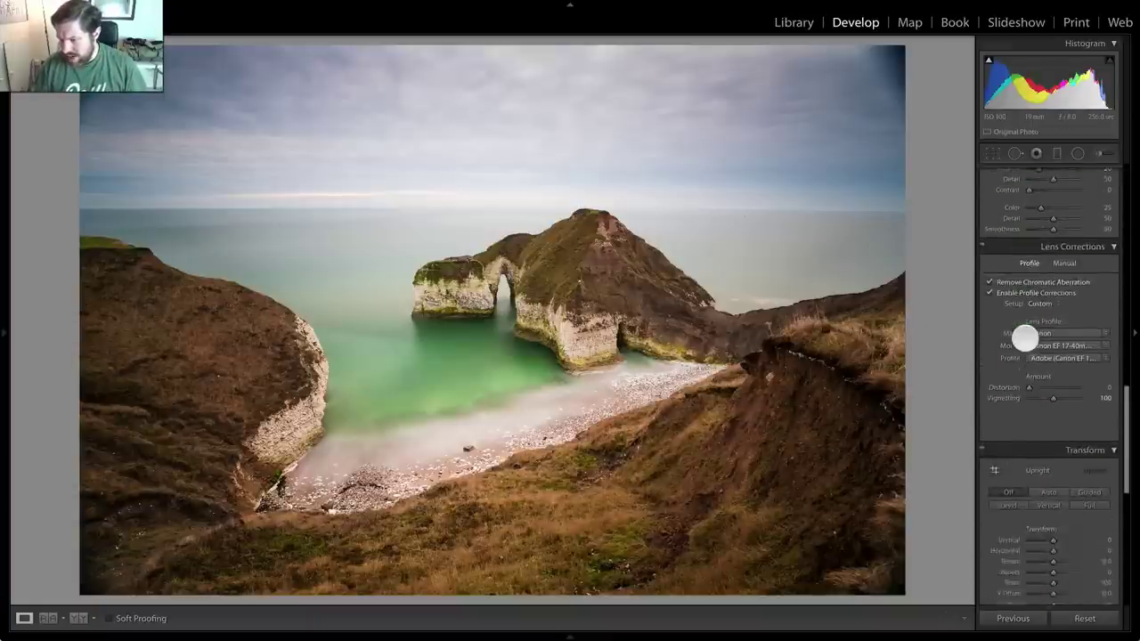
scroll(1026, 337, "down", 2)
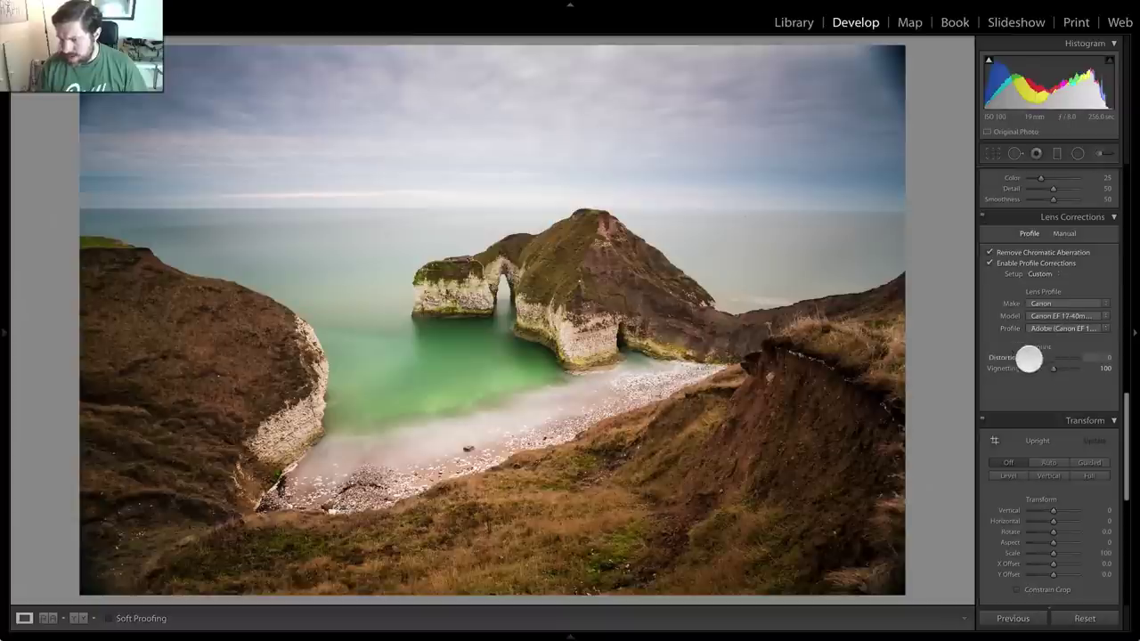
left_click_drag(1052, 369, 1096, 369)
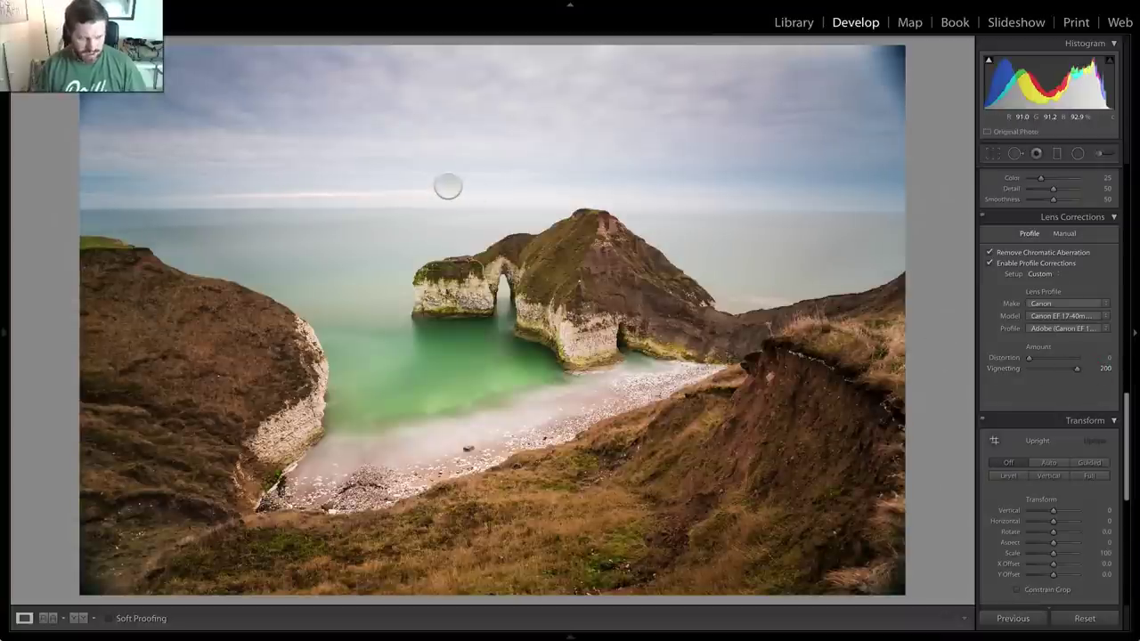
key("r")
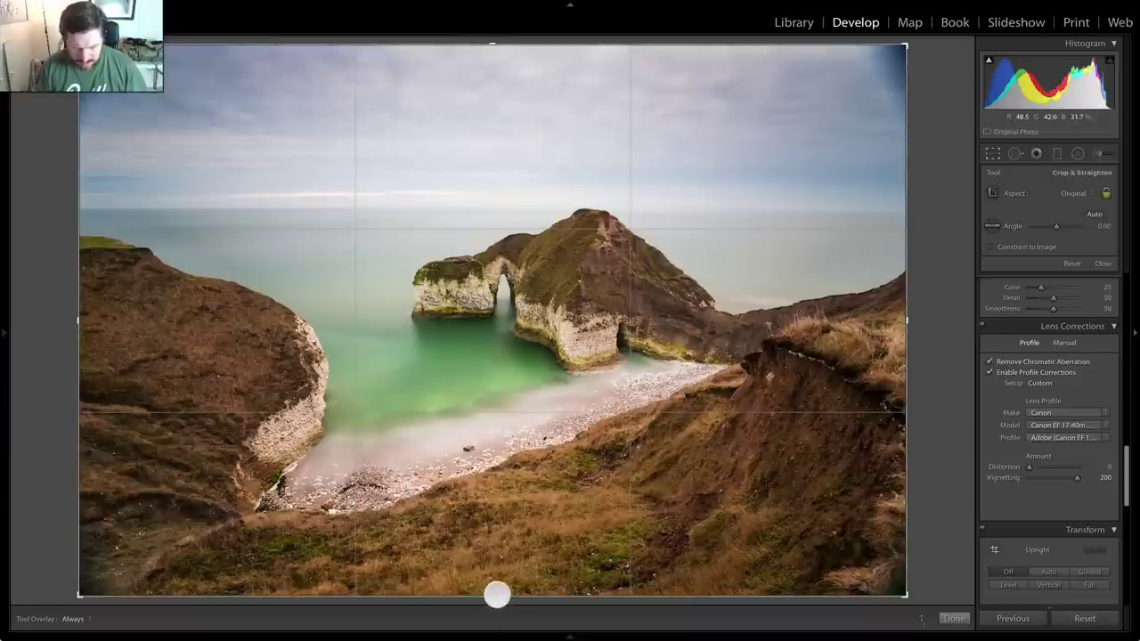
- Tighten the crop from top and bottom, shift the photo lower within it, and apply
left_click_drag(494, 597, 494, 583)
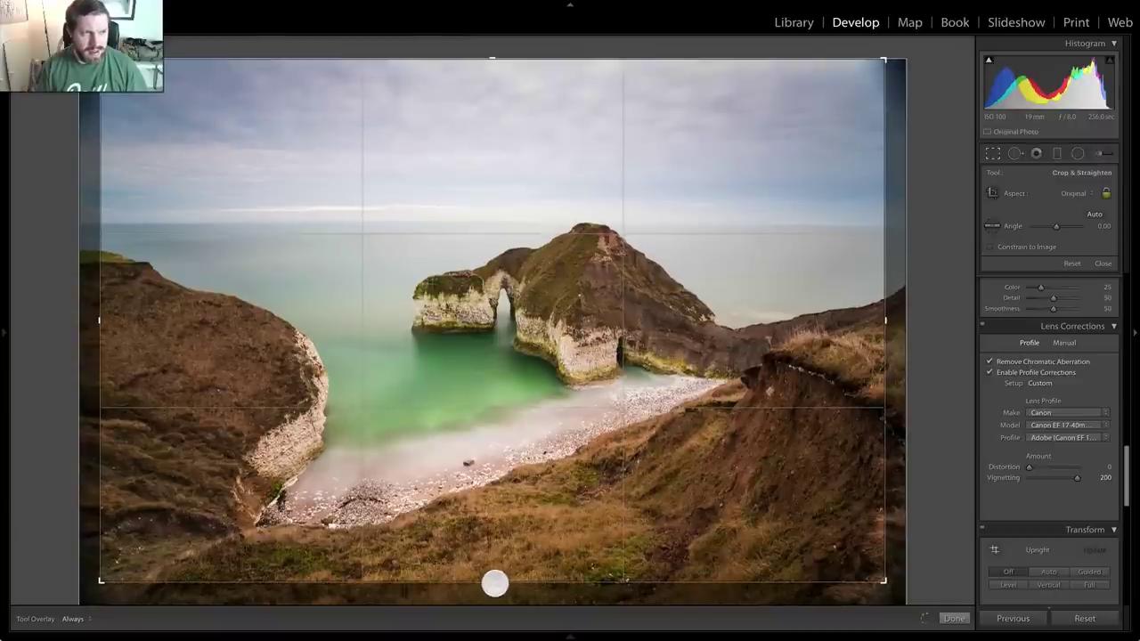
left_click_drag(494, 54, 492, 63)
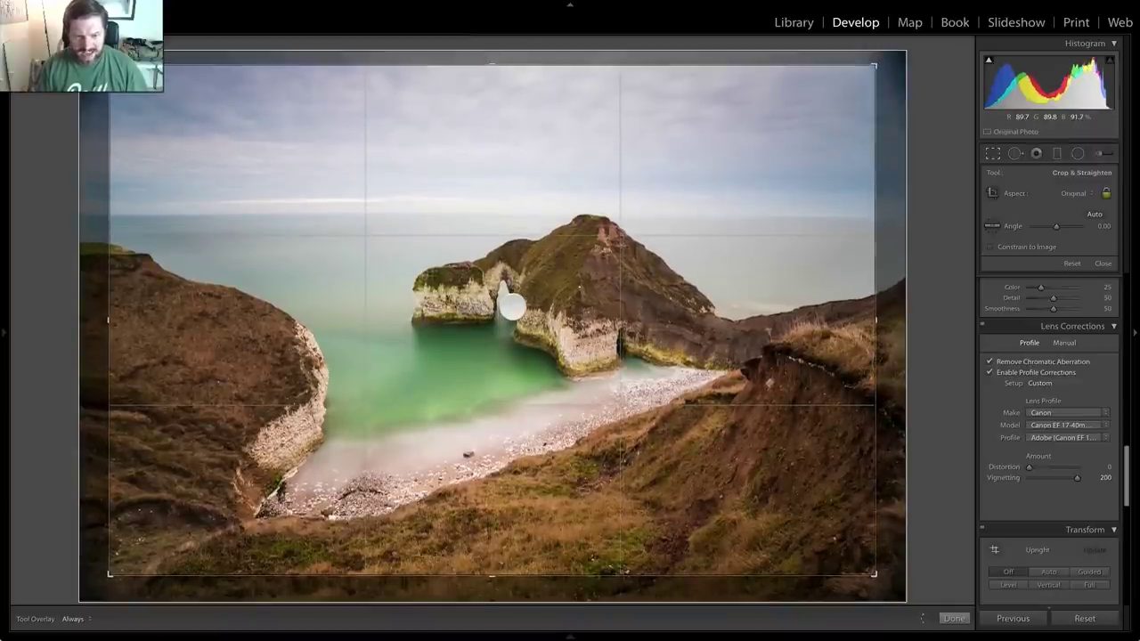
left_click_drag(518, 289, 516, 299)
left_click_drag(493, 63, 491, 67)
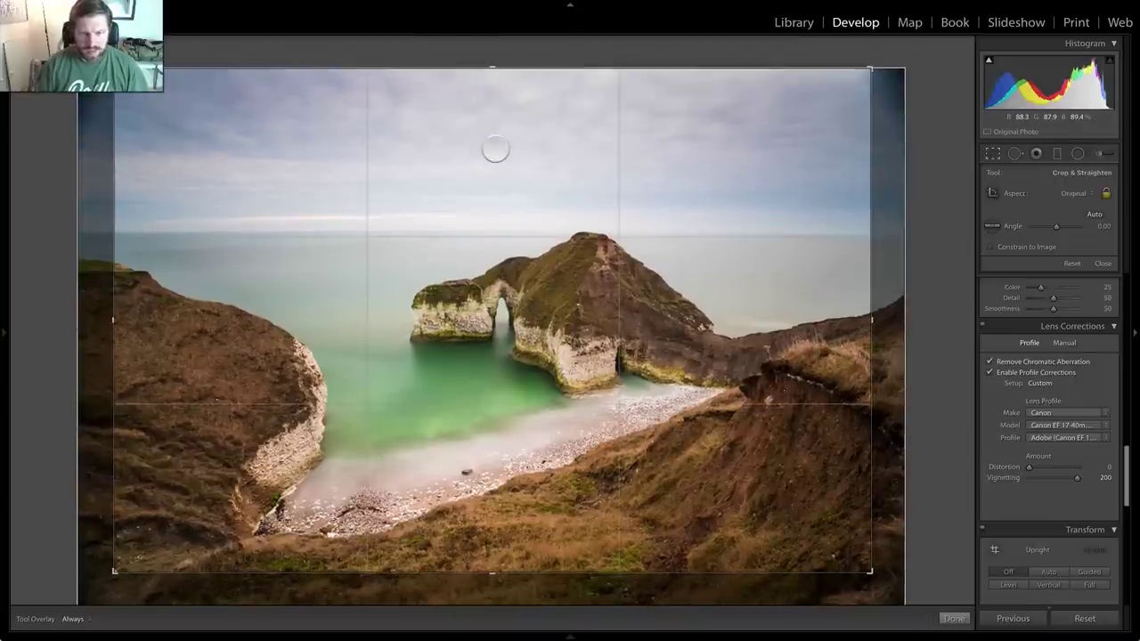
key("Return")
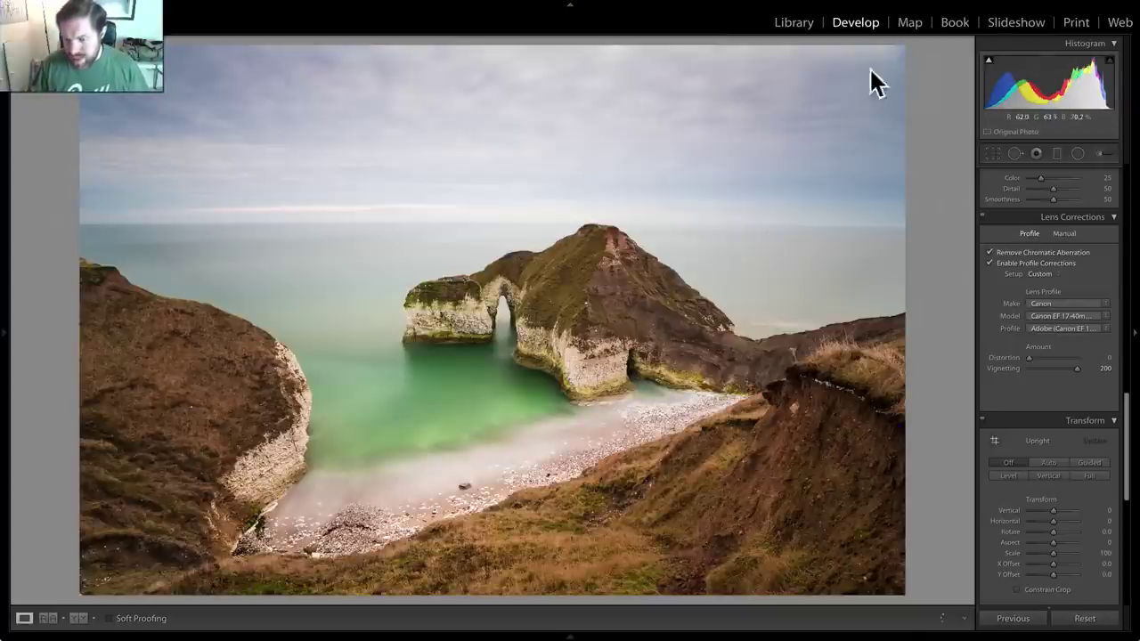
- Compare the cropped bay shot with the first arch photo, then advance to the sea stack photo
key("q")
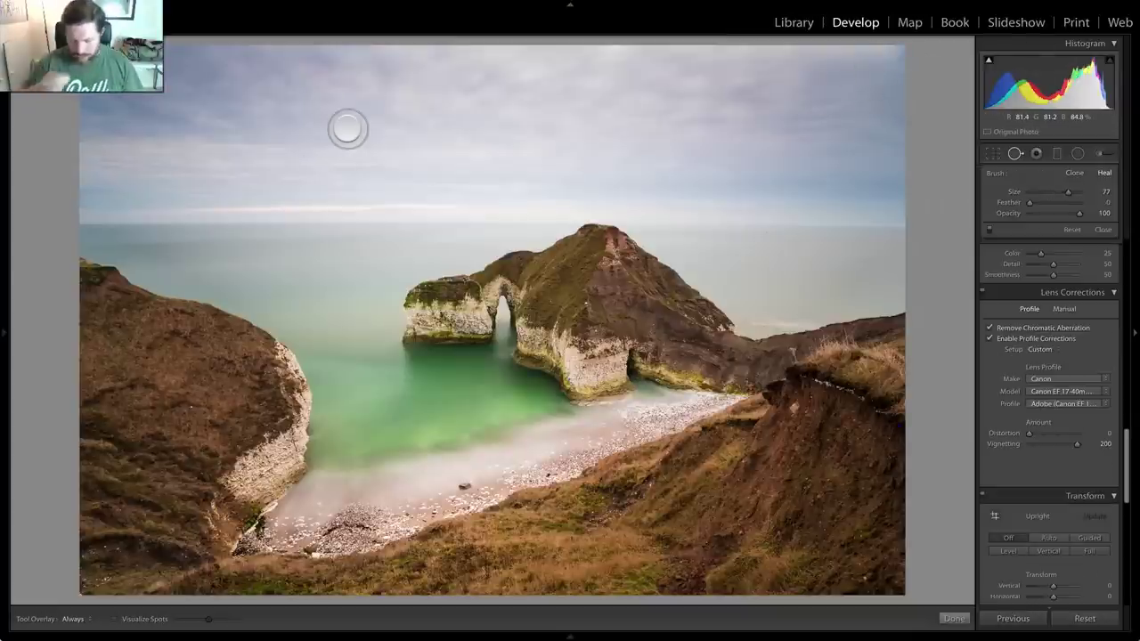
key("Left")
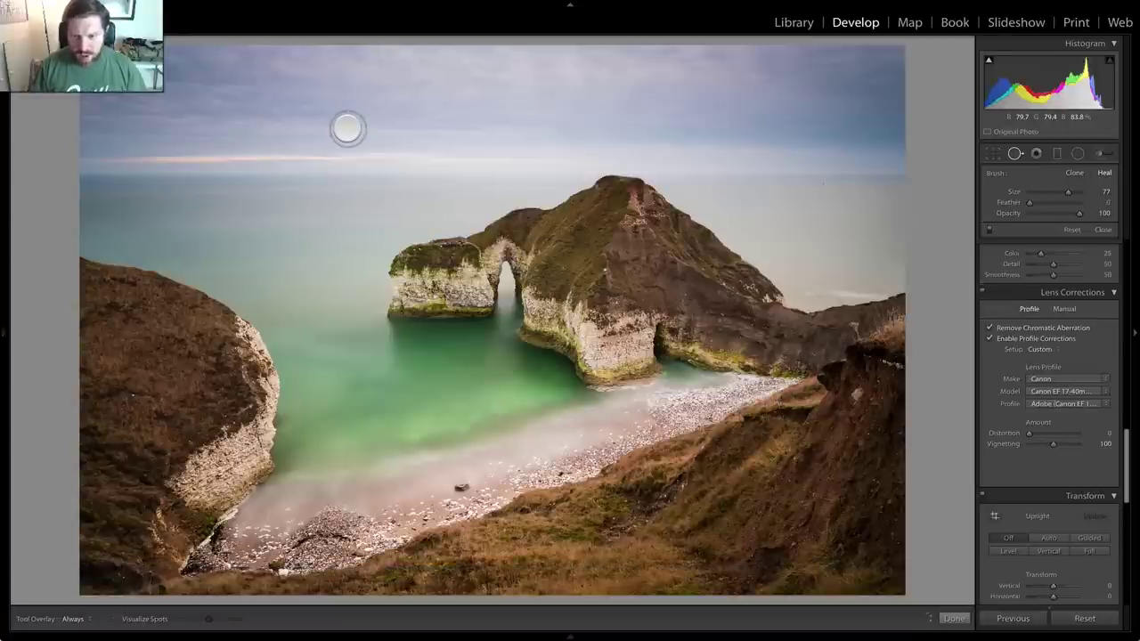
key("Right")
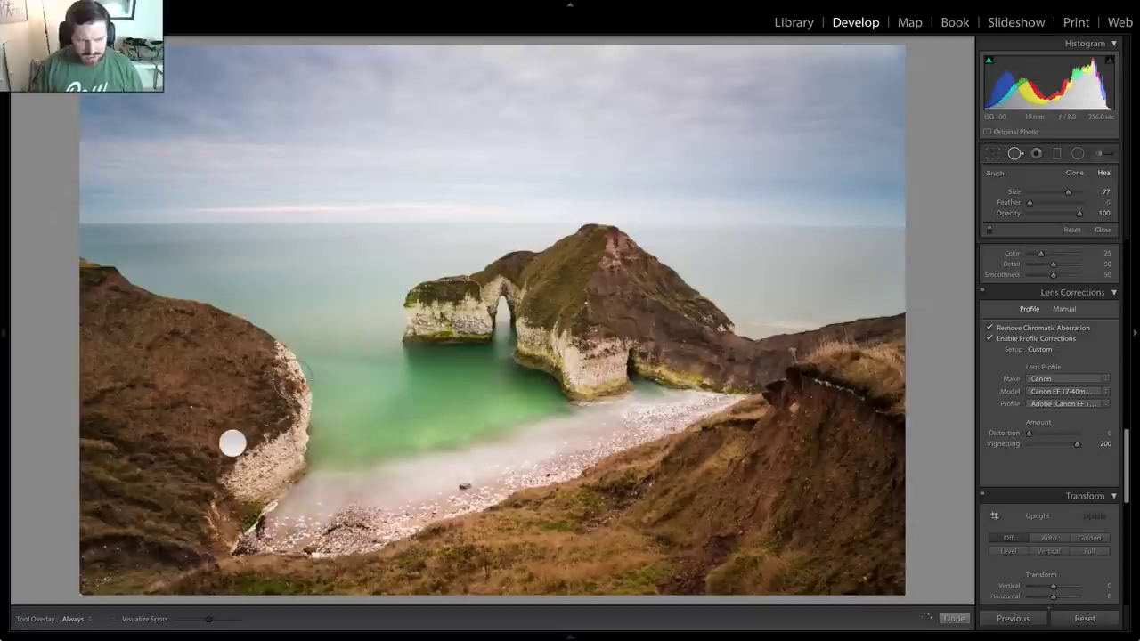
key("q")
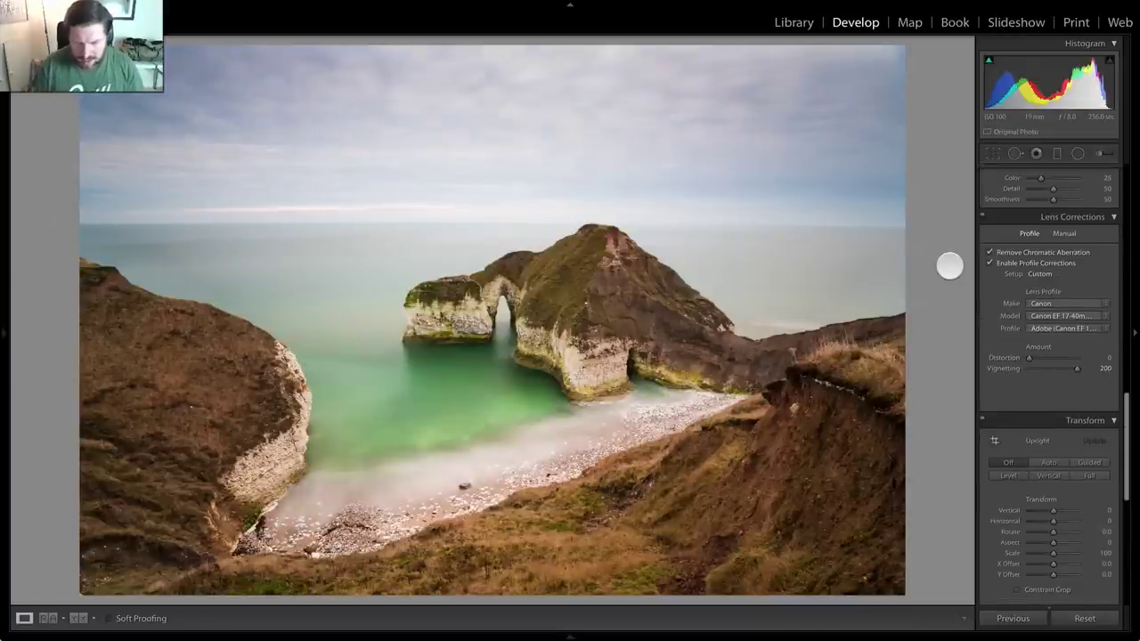
key("Right")
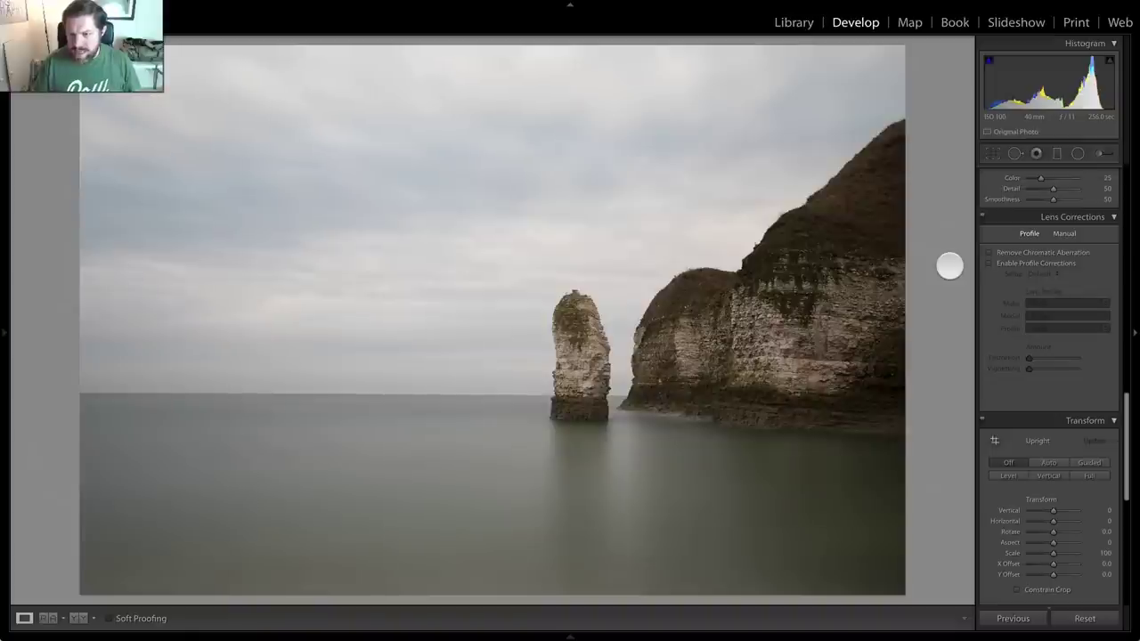
scroll(1024, 402, "up", 6)
scroll(1026, 405, "up", 6)
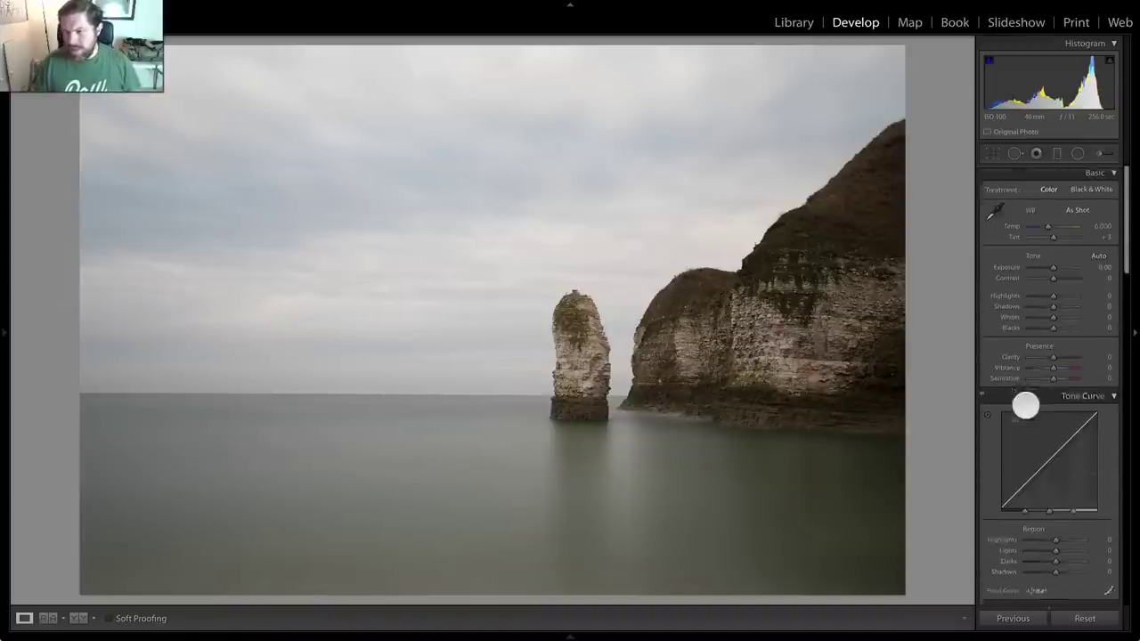
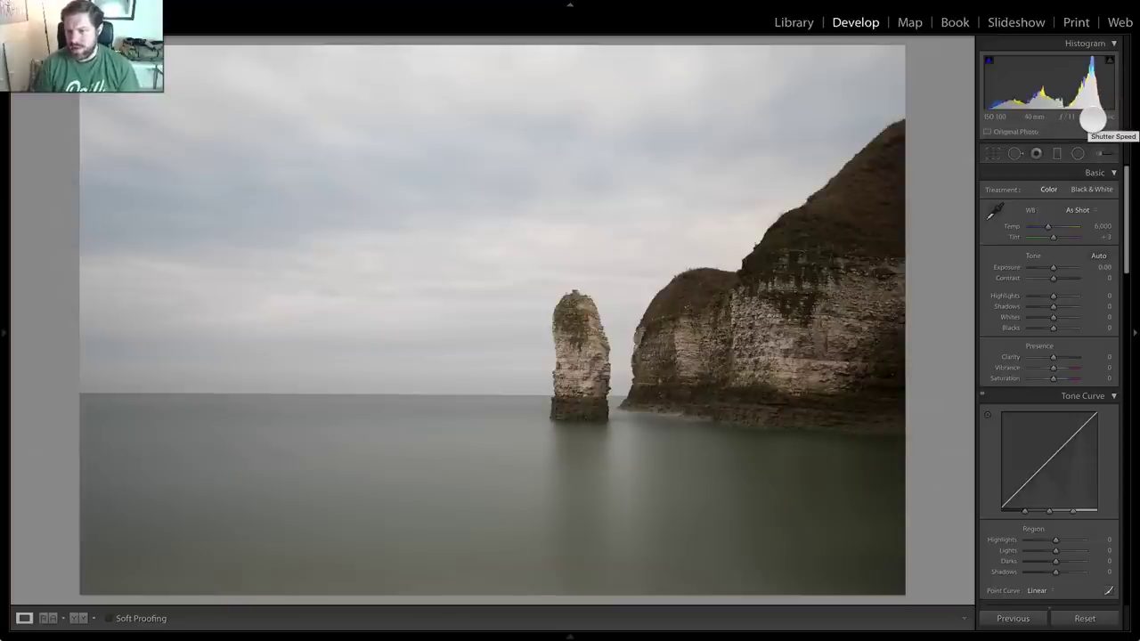
- Brighten the photo to Exposure +0.60, Shadows +44 and Whites +29, then enter Crop & Straighten
left_click_drag(1049, 265, 1053, 267)
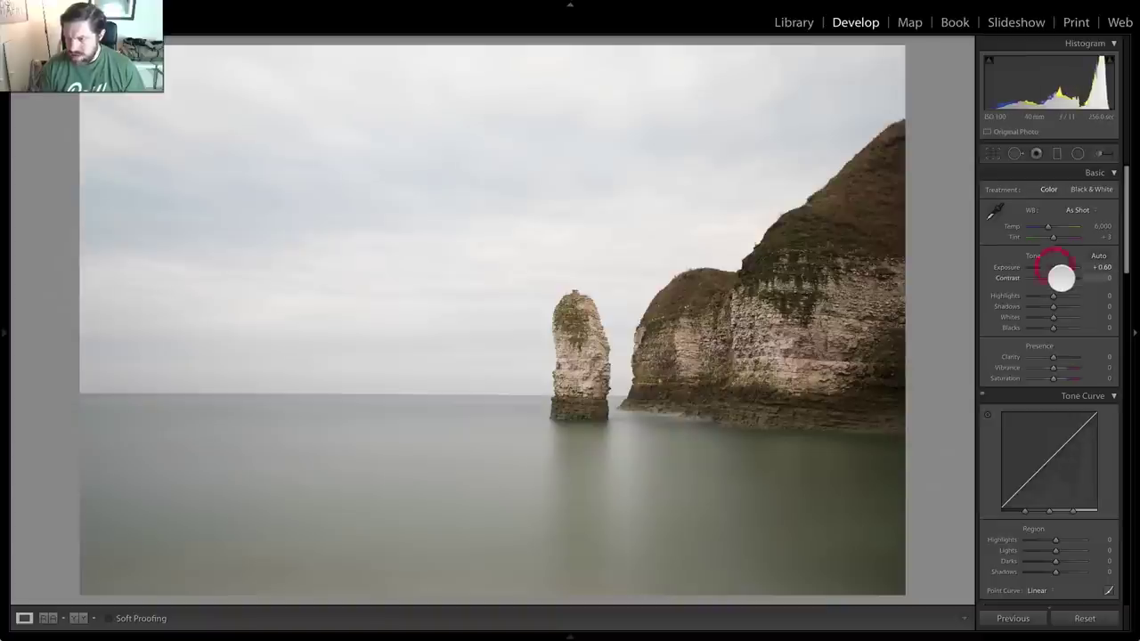
mouse_move(1050, 309)
left_mouse_down()
mouse_move(1063, 308)
mouse_move(1059, 317)
left_mouse_up()
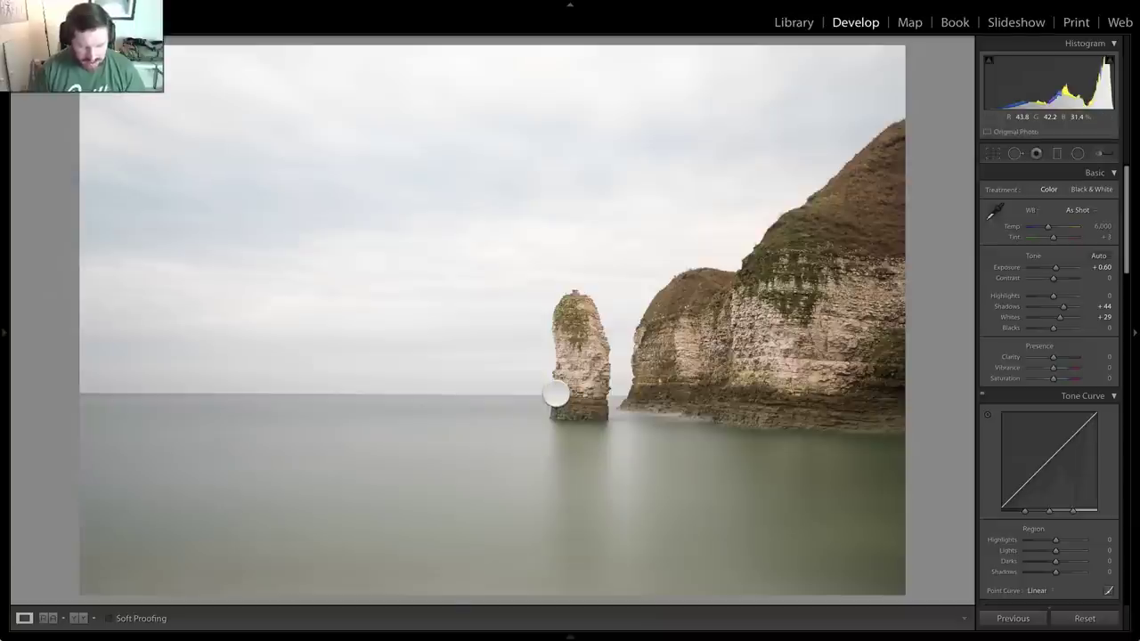
key("r")
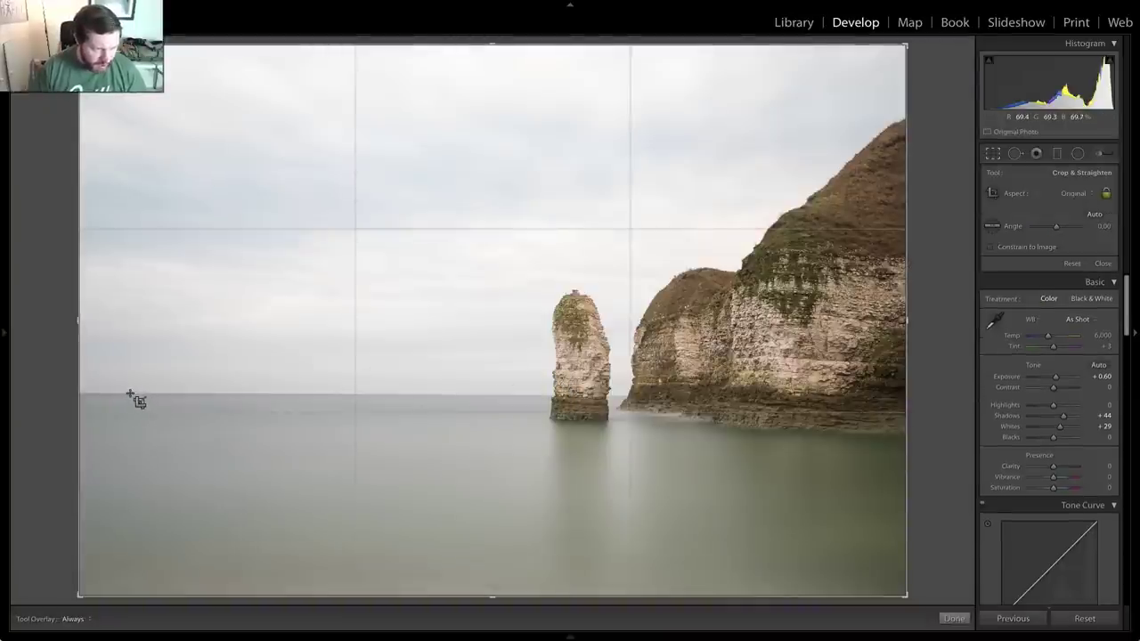
- Undo the accidental crop change and level the sea horizon with a 0.36 straighten, committing the crop
key("z")
left_click(542, 393)
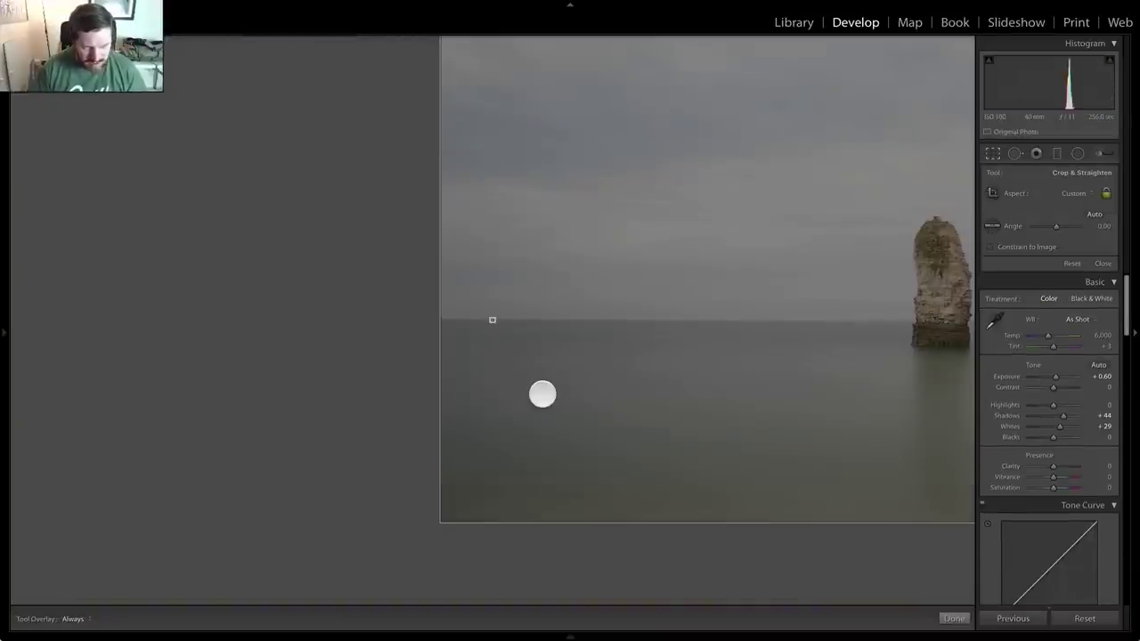
key("ctrl+z")
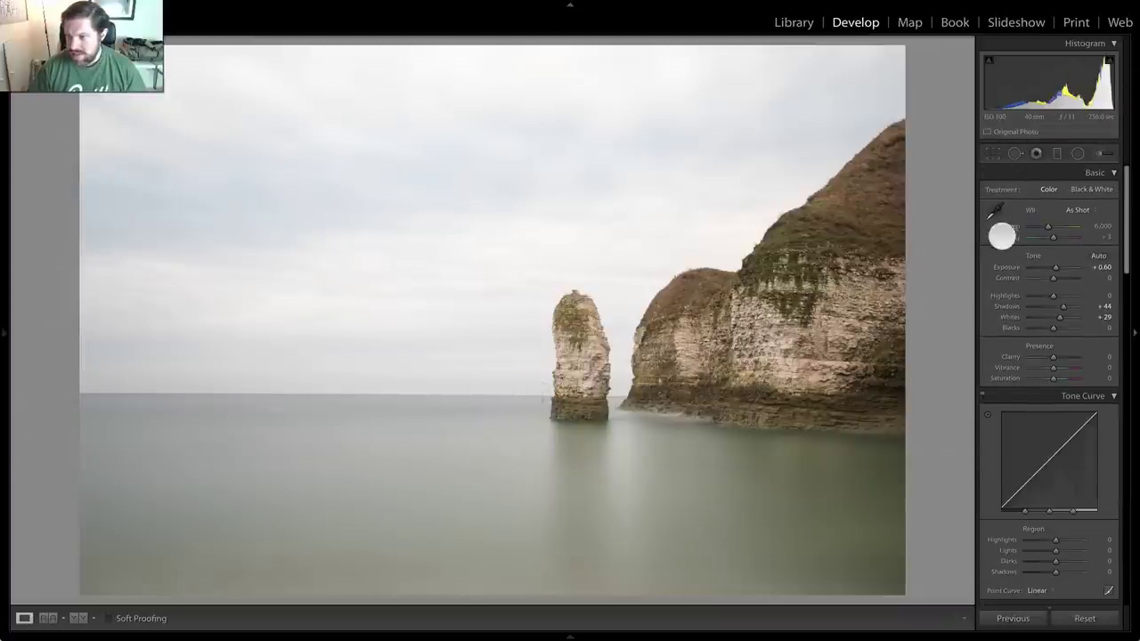
key("r")
left_click(995, 228)
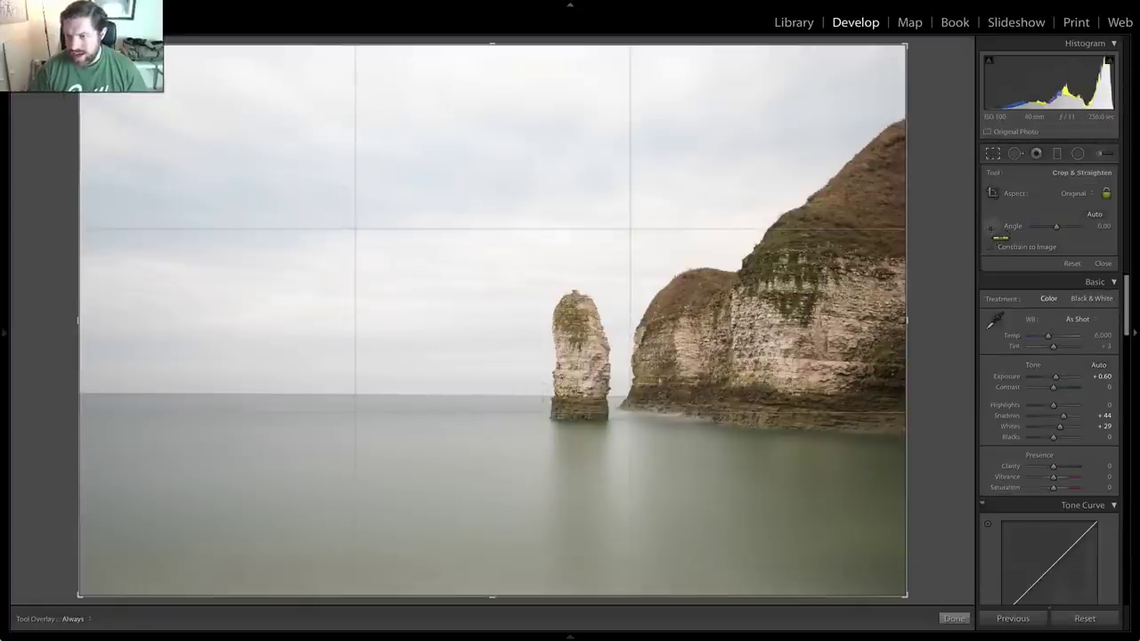
left_click_drag(112, 393, 535, 397)
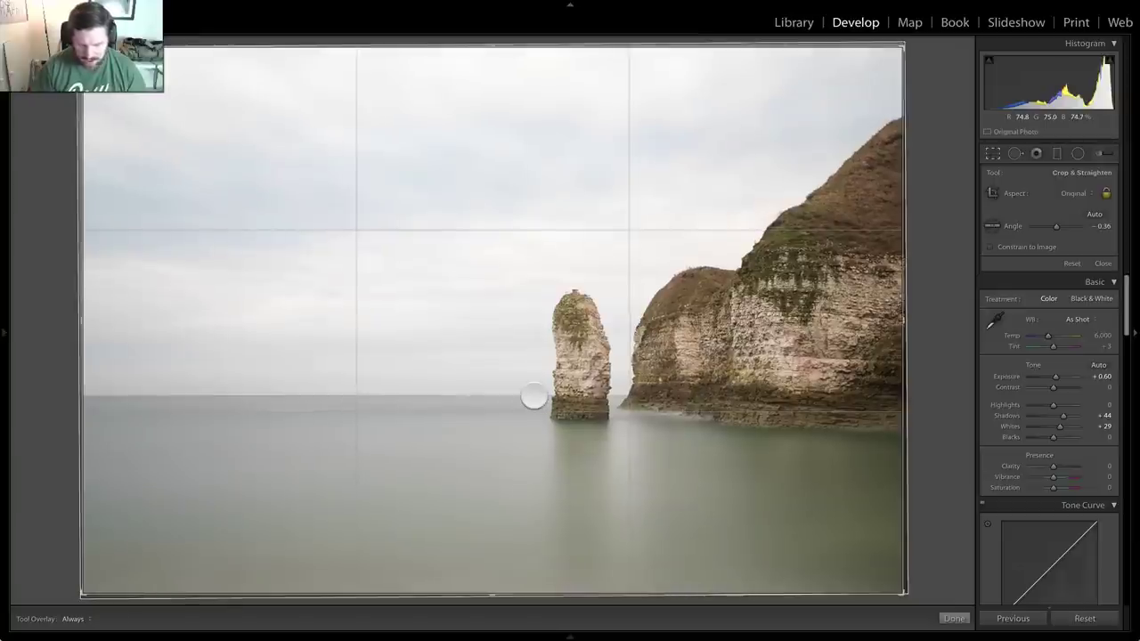
key("Return")
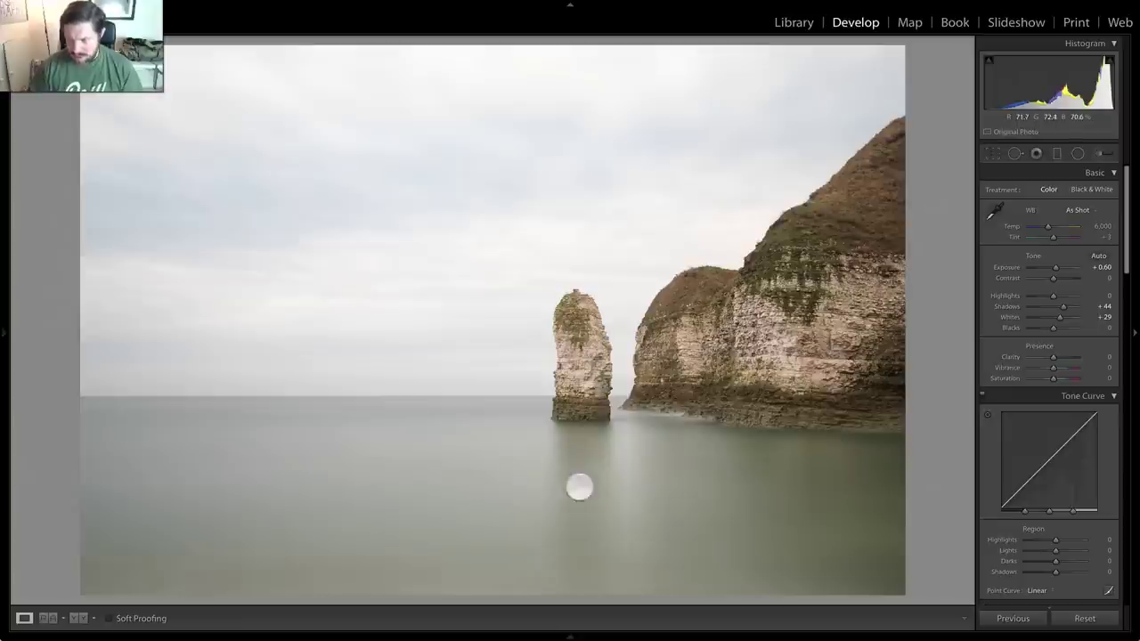
- Set Contrast to +40 and return Clarity to 0
left_click_drag(1053, 278, 1063, 282)
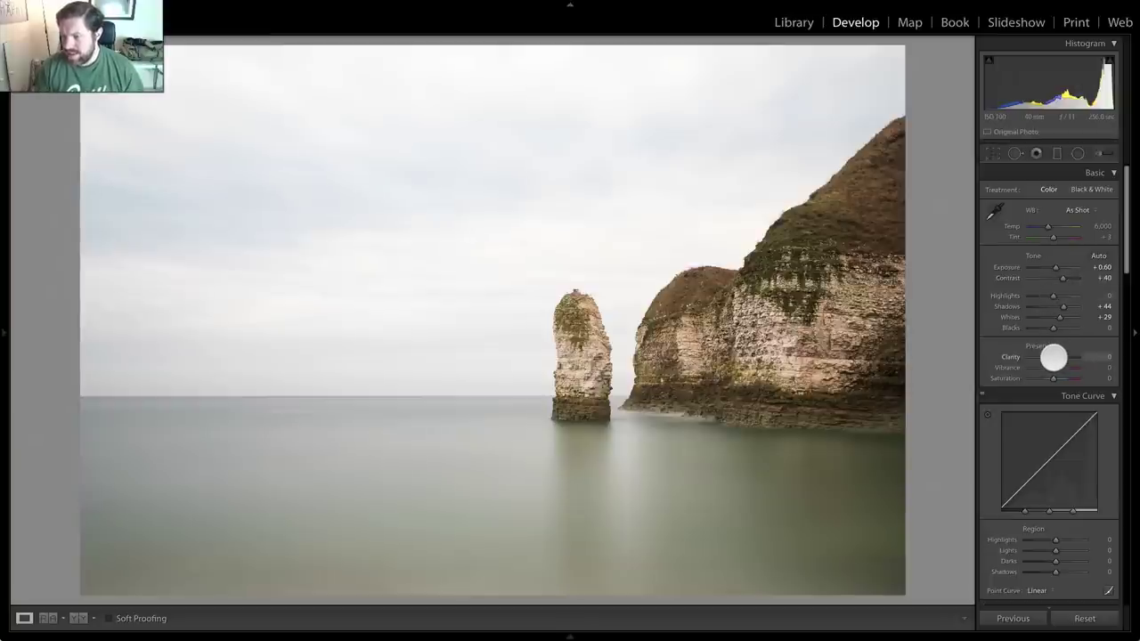
left_click_drag(1052, 357, 1051, 359)
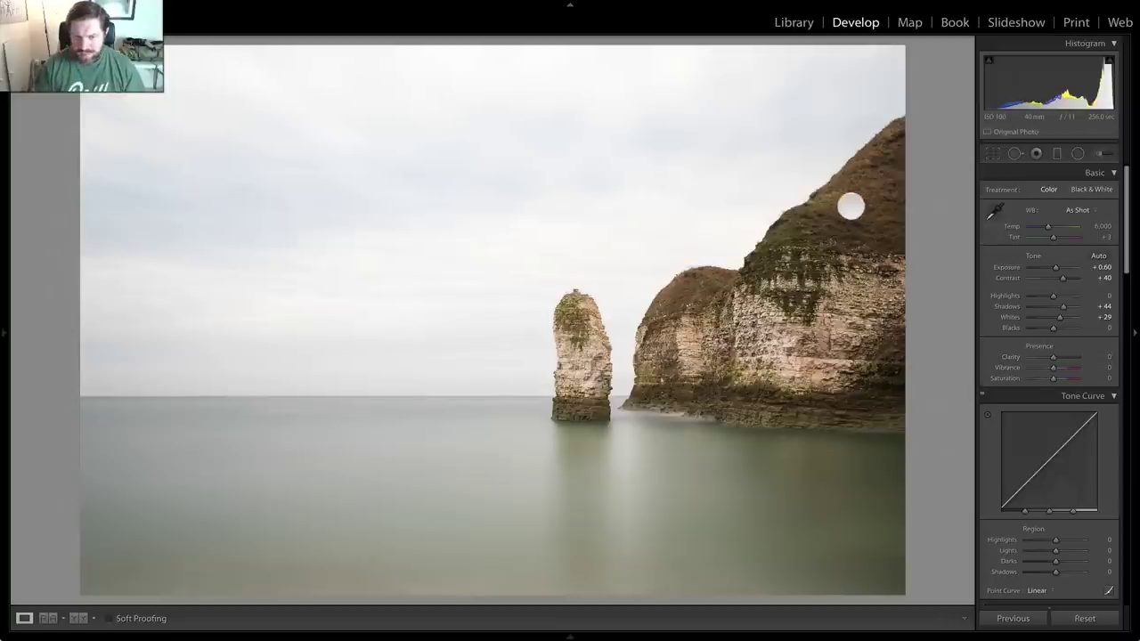
- Draw a graduated filter up over the sea with Exposure 0.78, Shadows 45, Contrast -16, Clarity -19
left_click(1059, 153)
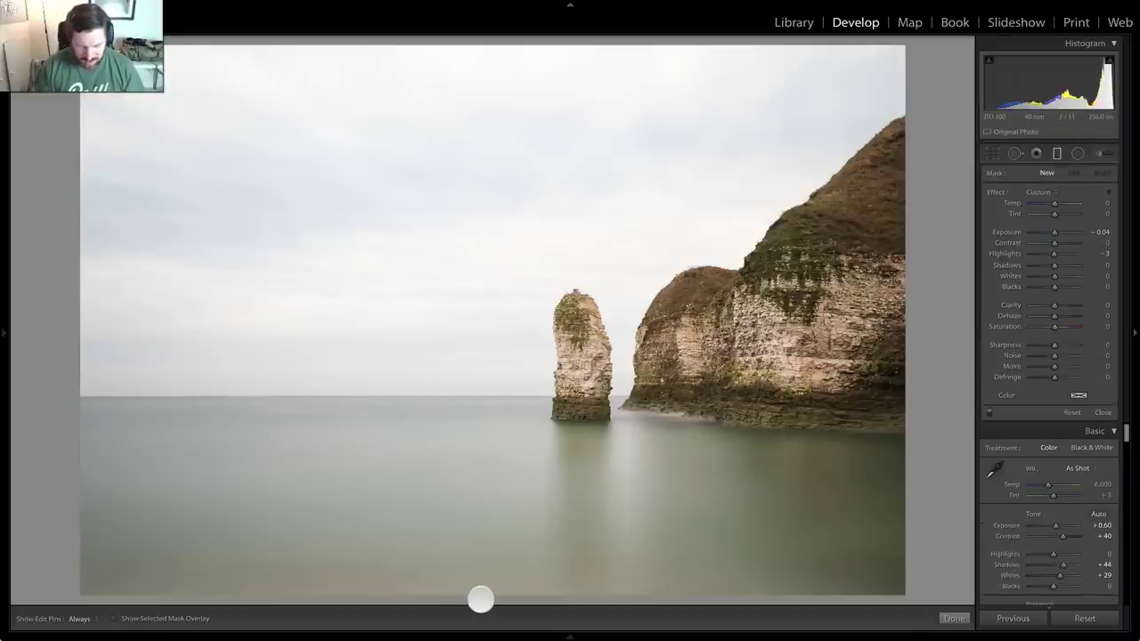
left_click_drag(483, 599, 448, 191)
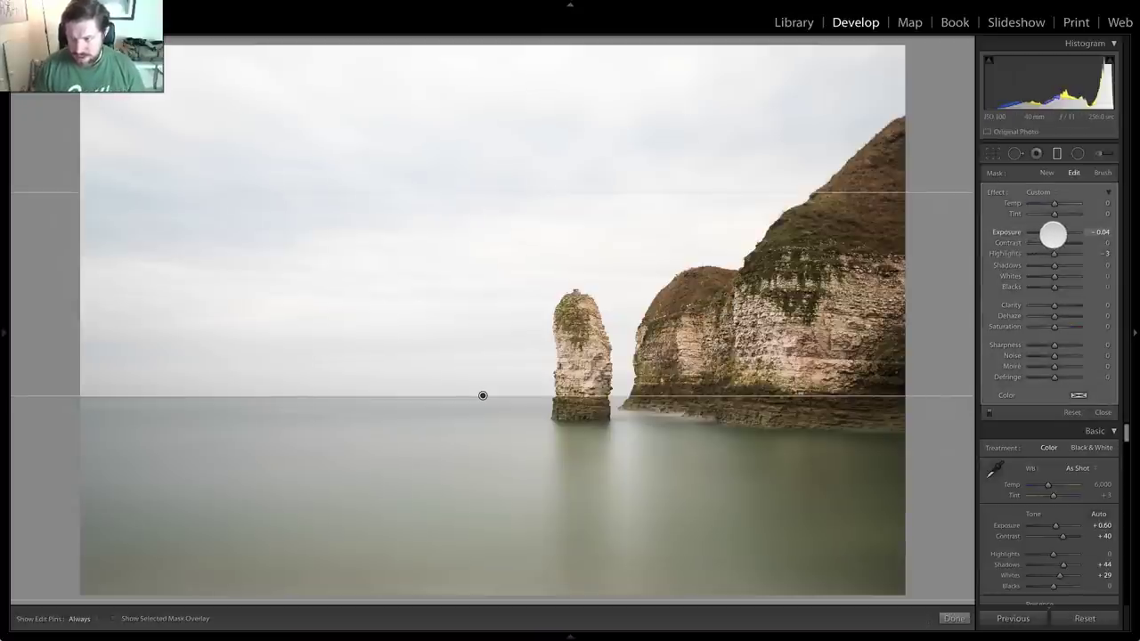
left_click_drag(1054, 234, 1058, 265)
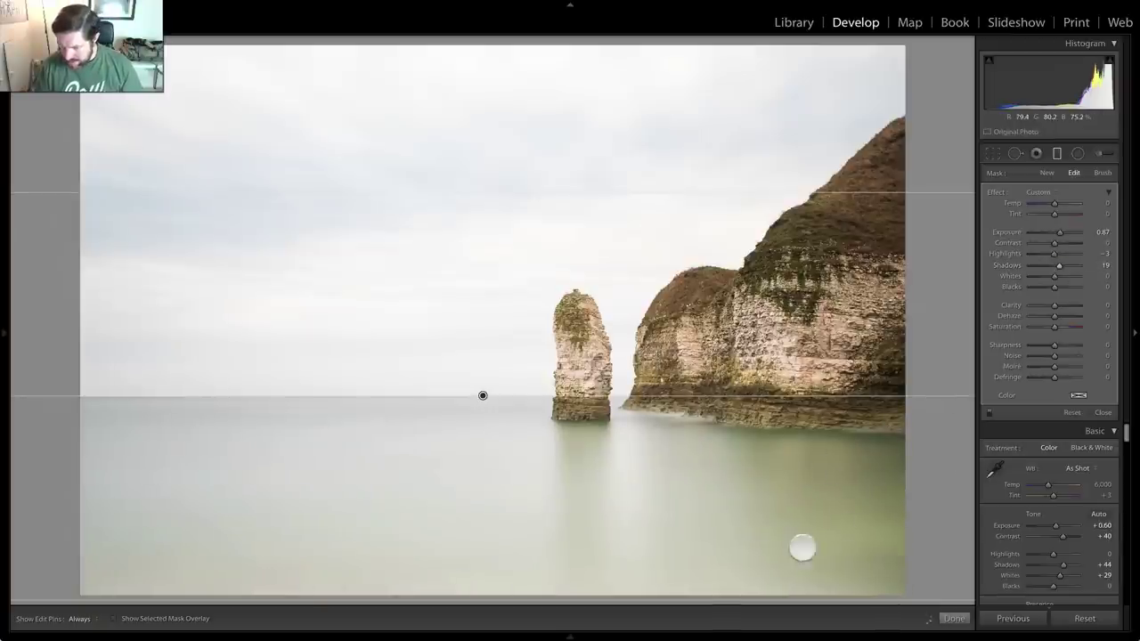
left_click_drag(1059, 265, 1065, 266)
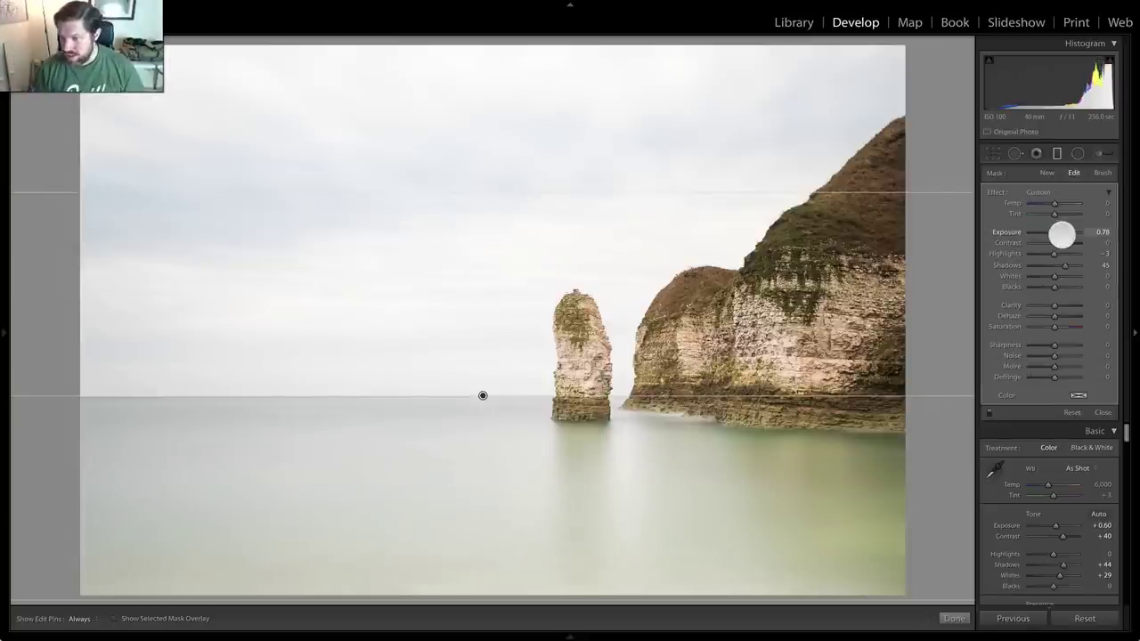
mouse_move(1054, 241)
left_mouse_down()
mouse_move(1078, 243)
mouse_move(1050, 246)
left_mouse_up()
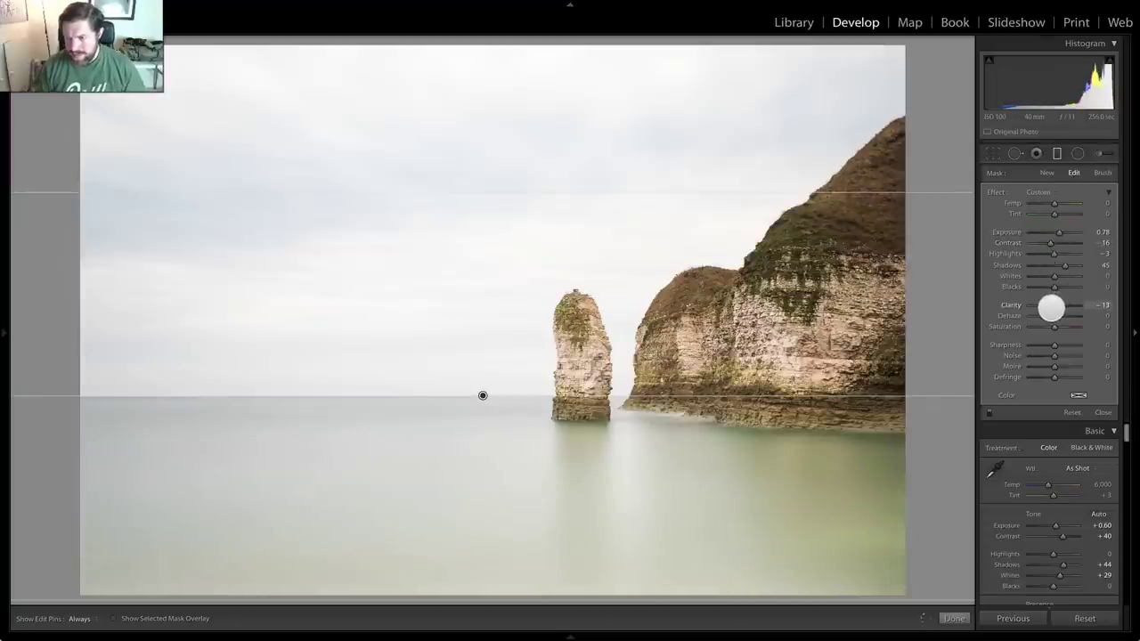
left_click_drag(1050, 308, 1049, 309)
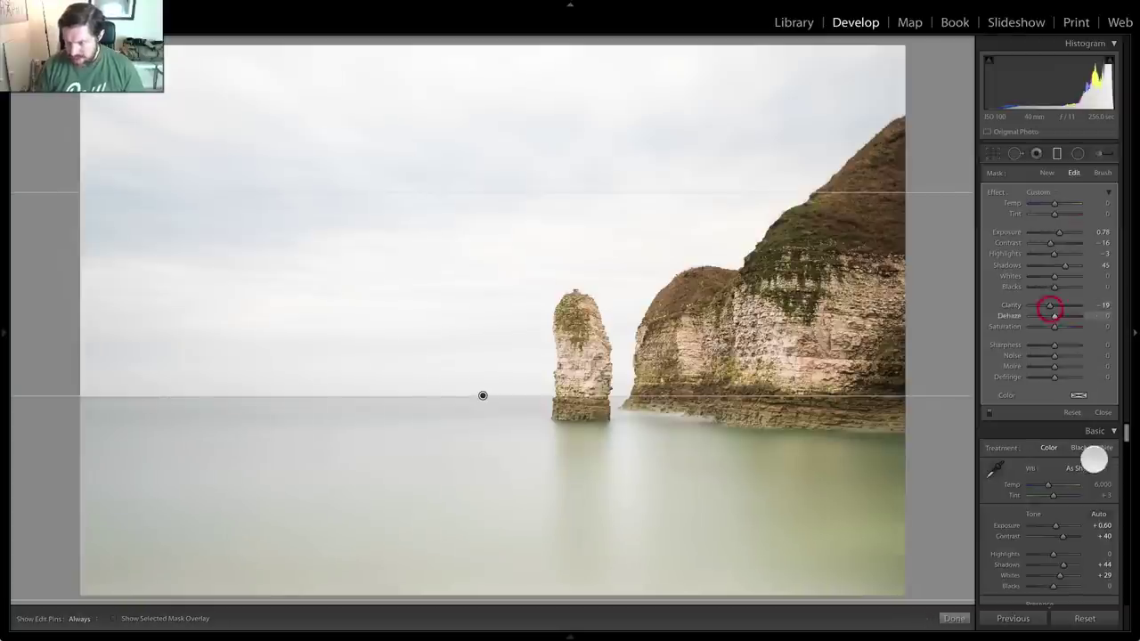
left_click(1071, 436)
- Close the graduated filter and enable lens profile corrections
scroll(1073, 459, "up", 3)
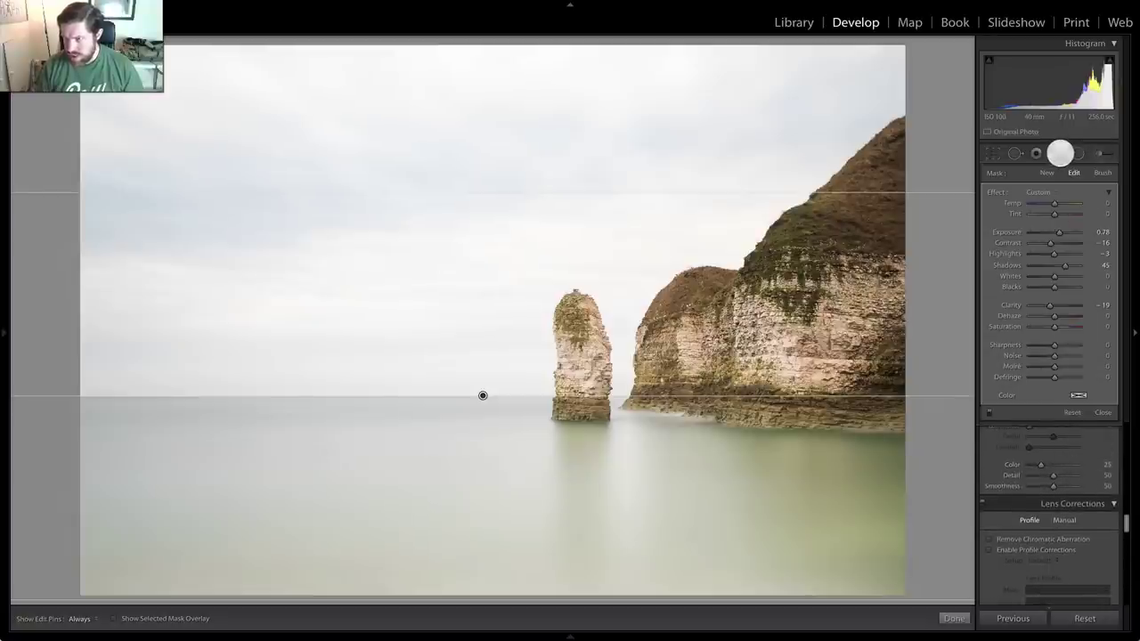
left_click(1071, 156)
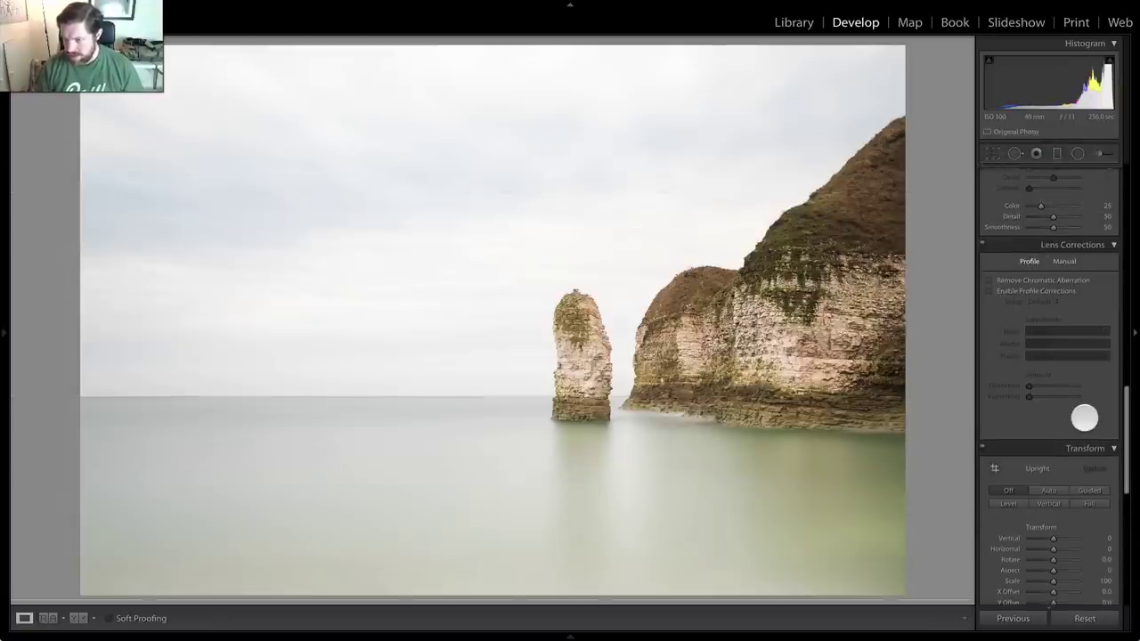
scroll(1084, 416, "down", 3)
left_click(987, 215)
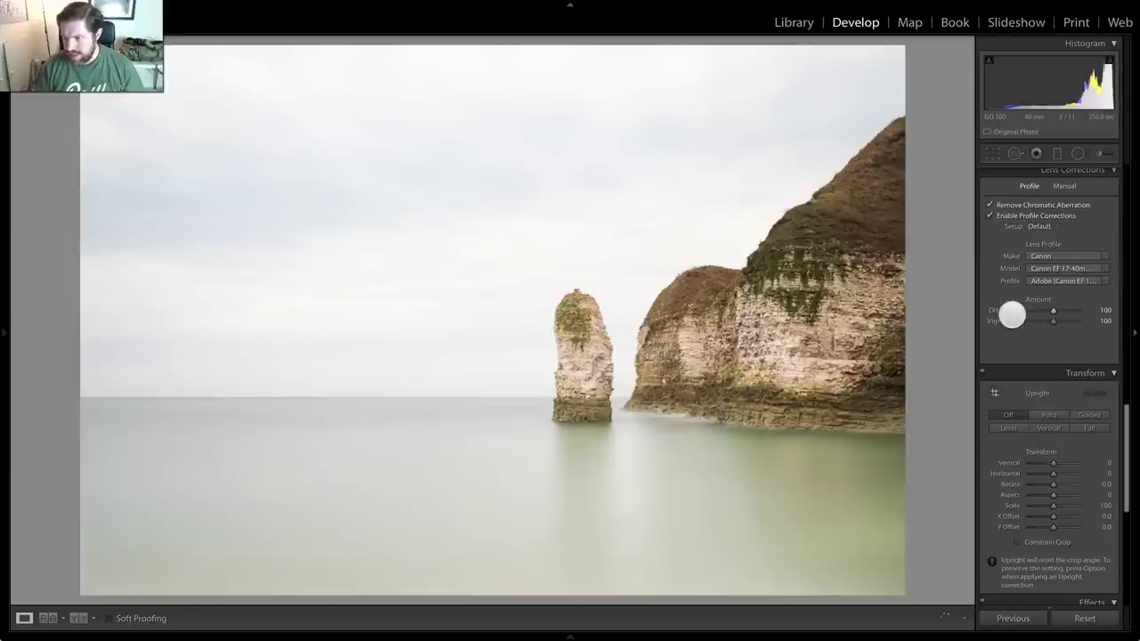
- Set Detail luminance noise reduction to 17
scroll(1046, 395, "down", 10)
scroll(1038, 427, "up", 10)
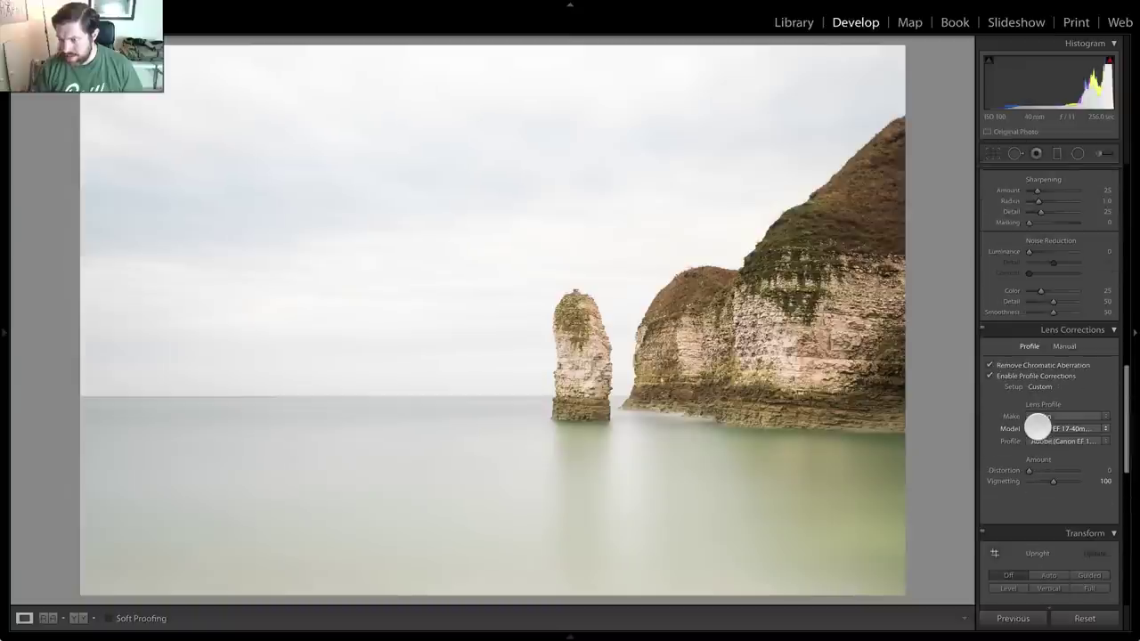
left_click_drag(1027, 373, 1035, 372)
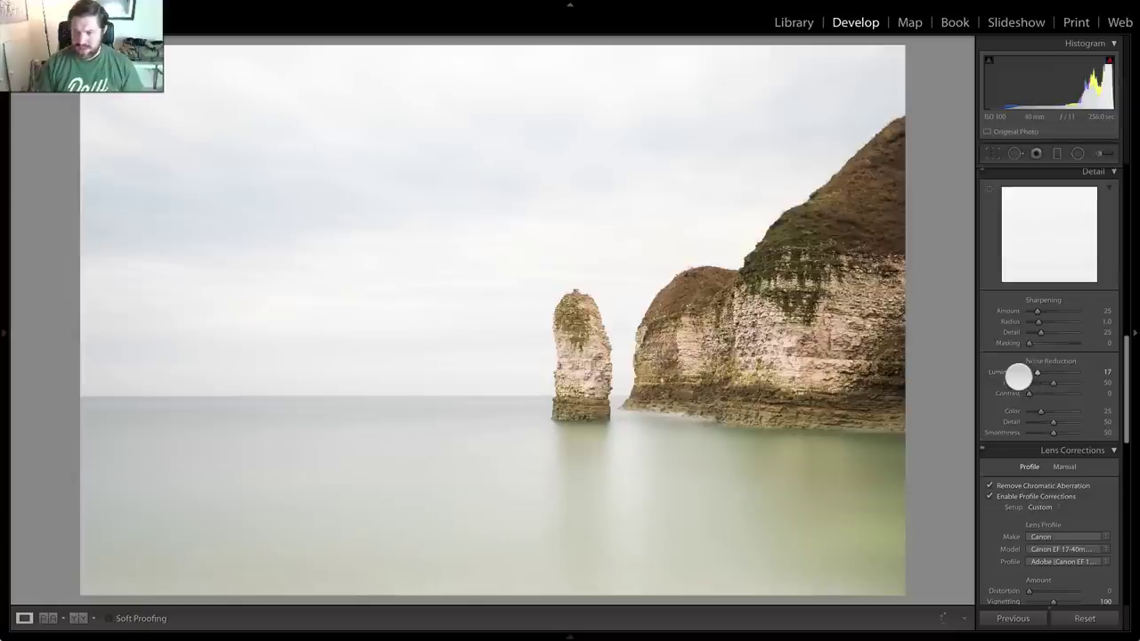
scroll(1033, 422, "up", 10)
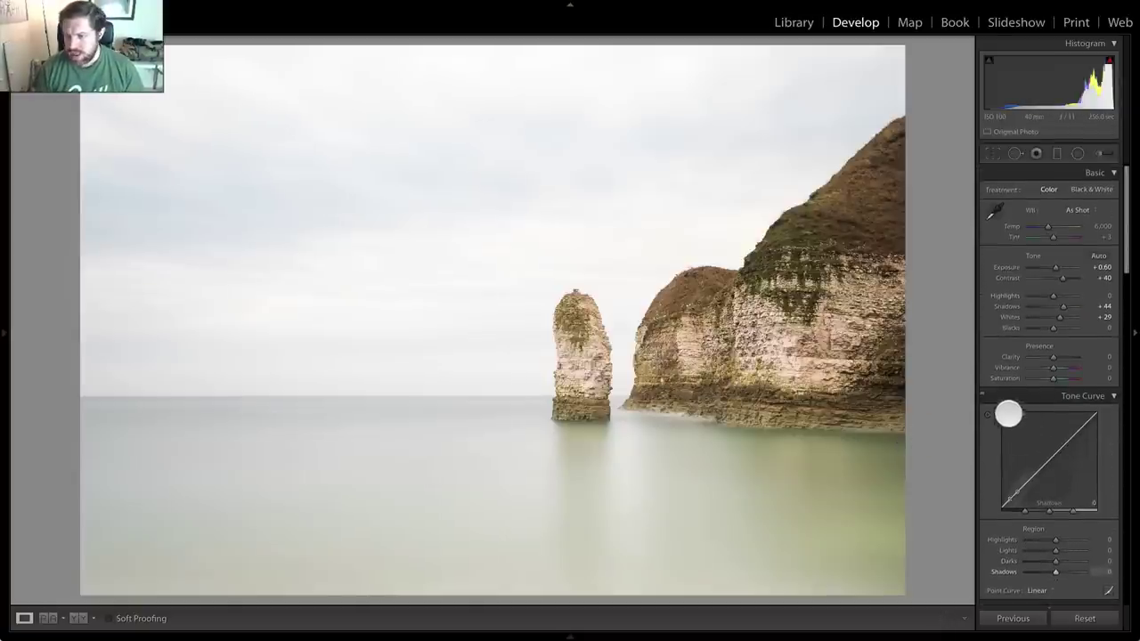
- Set Highlights -30, Blacks -58, Vibrance +20 and Saturation -11
left_click_drag(1051, 295, 1040, 330)
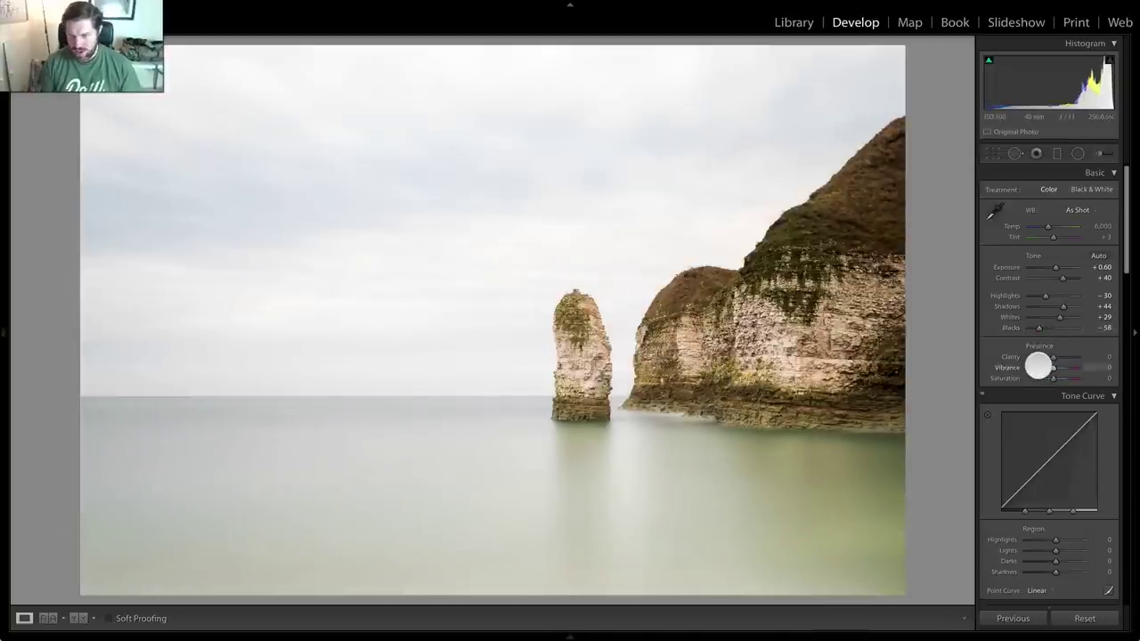
left_click_drag(1053, 367, 1057, 367)
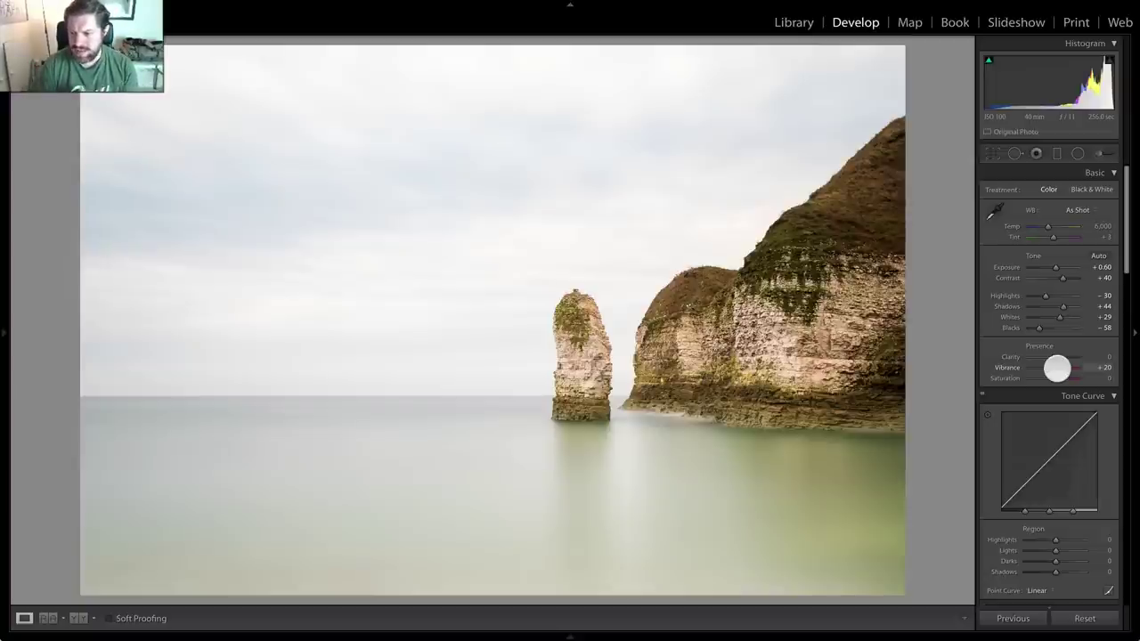
left_click_drag(1054, 377, 1051, 377)
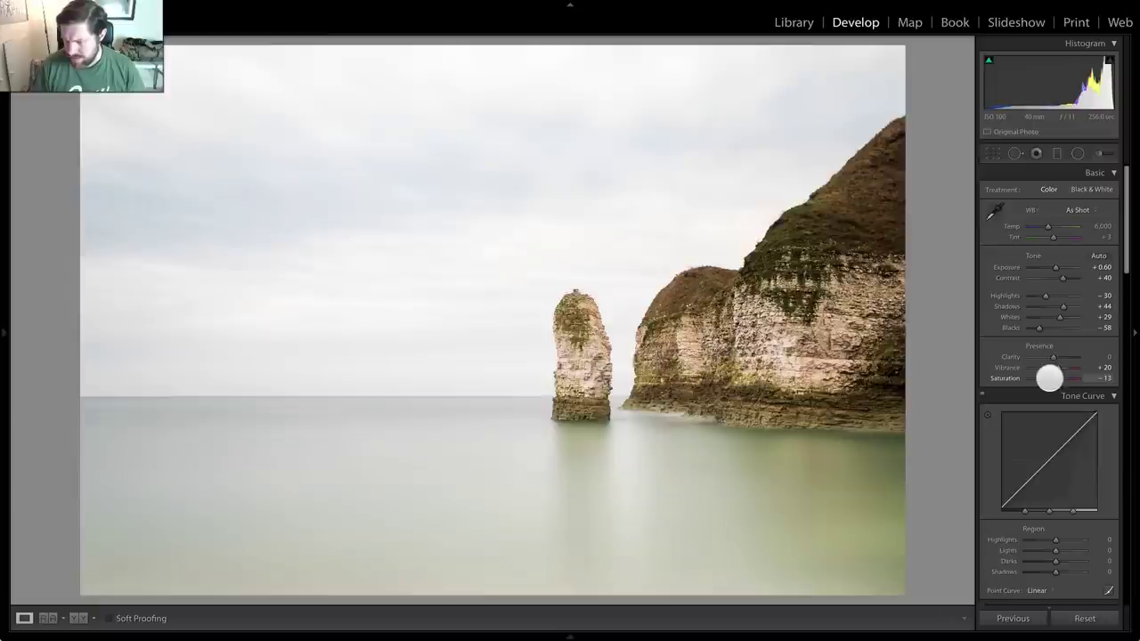
left_click_drag(1049, 378, 1050, 377)
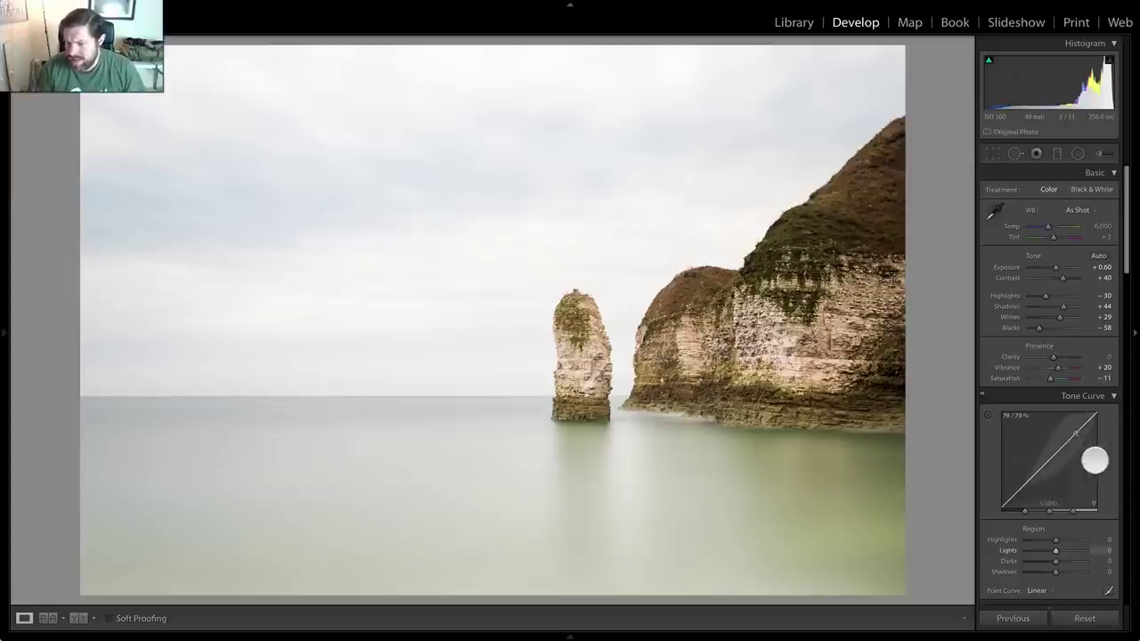
- Apply the Medium Contrast point curve and set HSL saturation to Yellow -35, Green +36
scroll(1108, 461, "down", 3)
left_click(1050, 497)
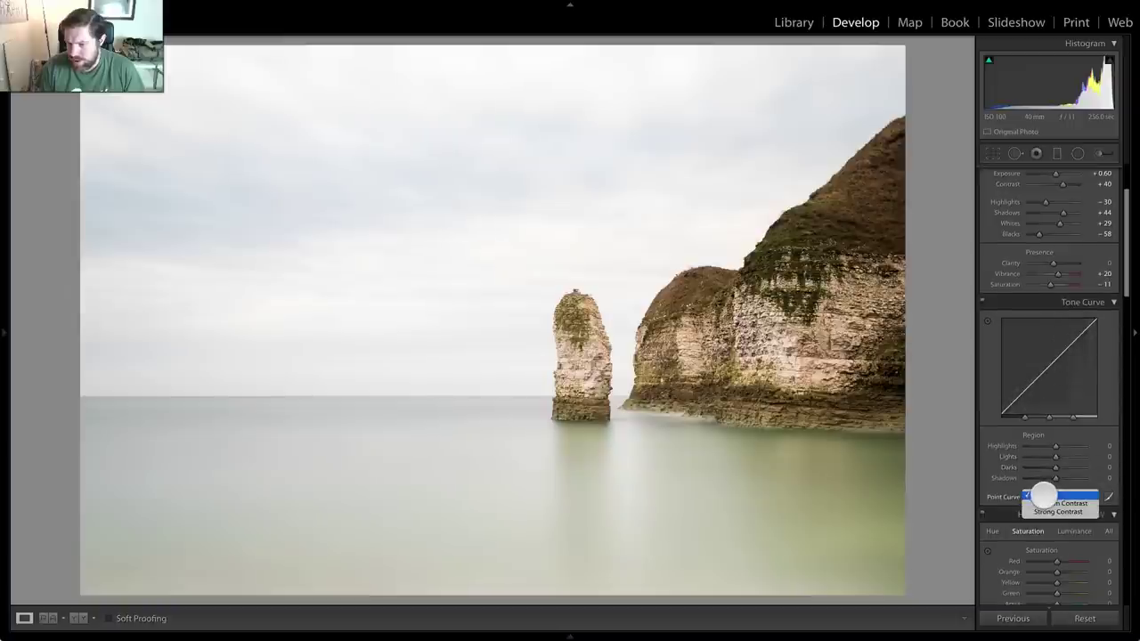
left_click(1050, 503)
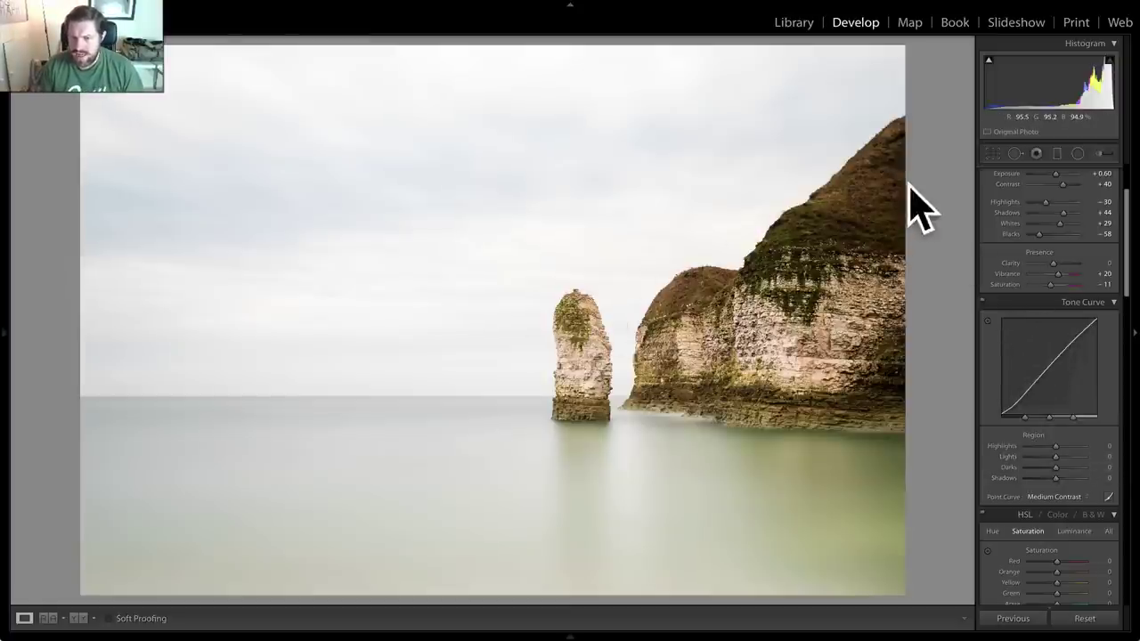
scroll(1059, 392, "down", 5)
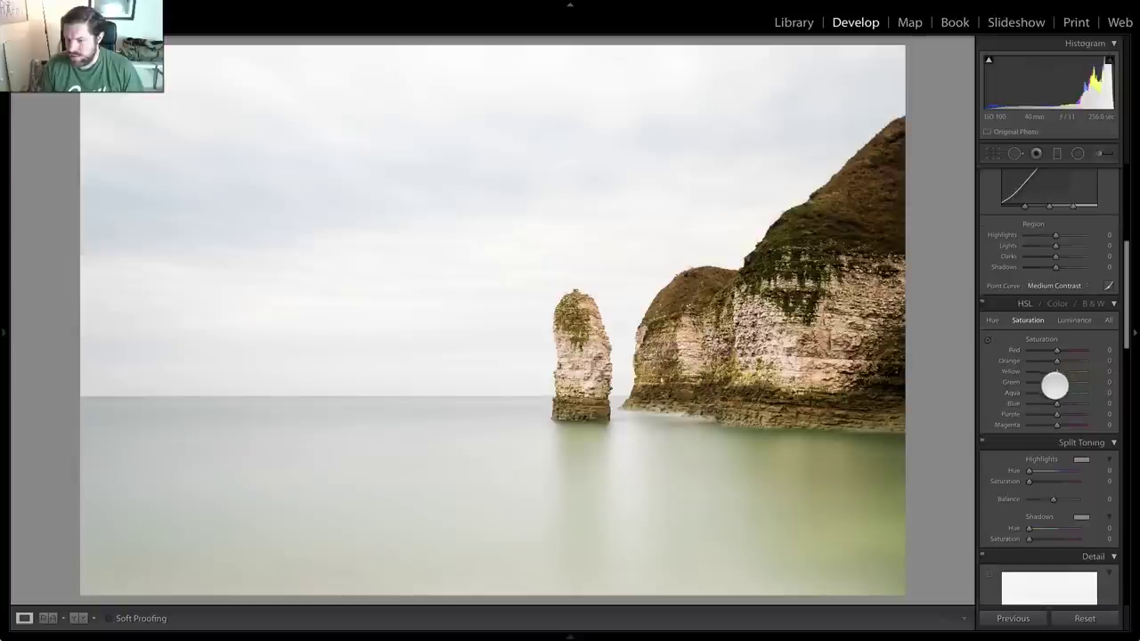
left_click_drag(1057, 369, 1045, 374)
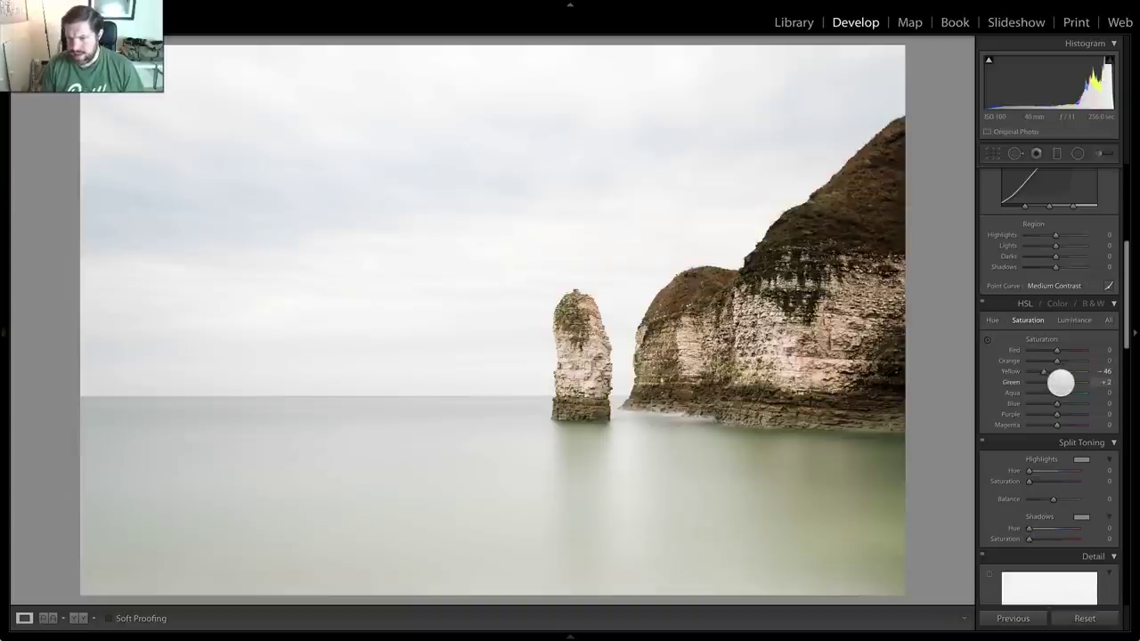
left_click(1064, 390)
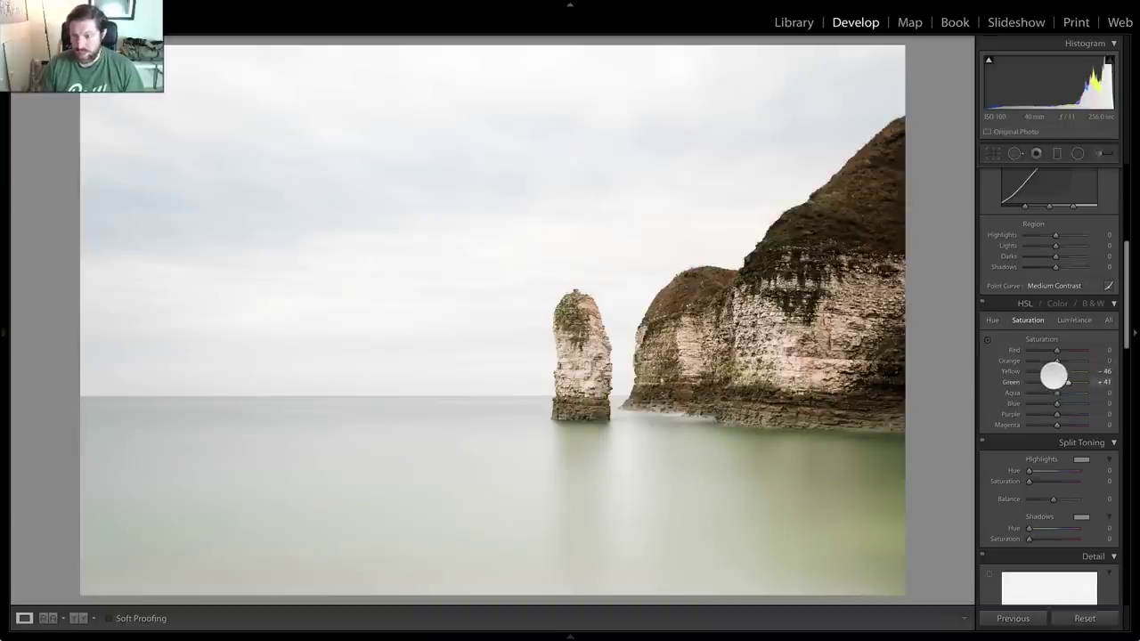
left_click_drag(1044, 372, 1045, 372)
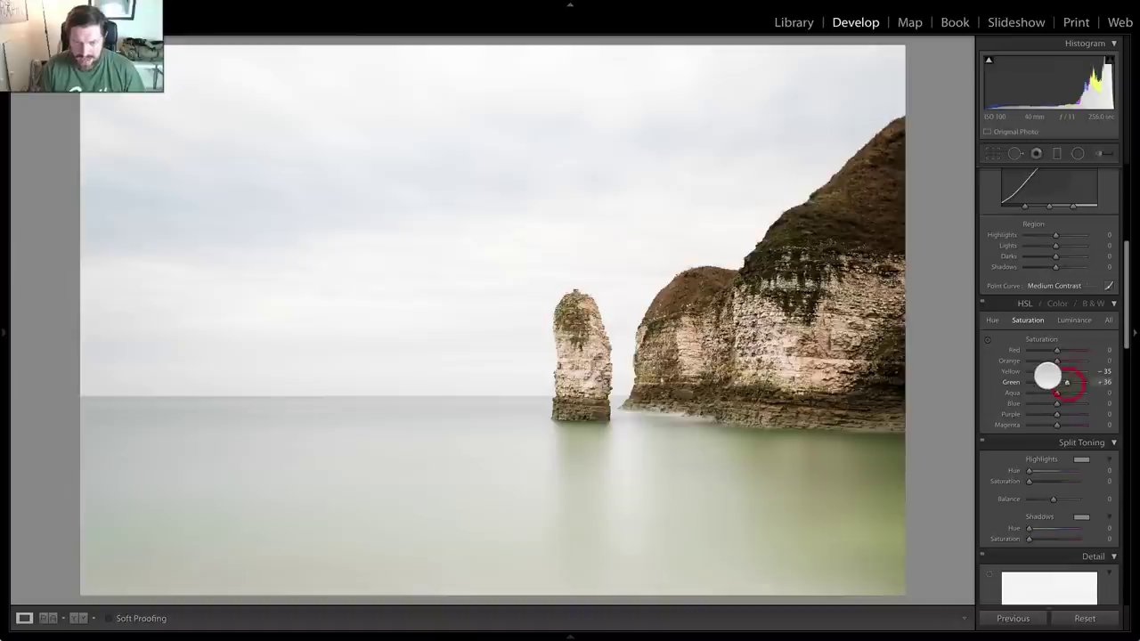
- Try the Strong Contrast point curve, then revert it to Medium Contrast
scroll(1042, 394, "up", 3)
left_click(1046, 405)
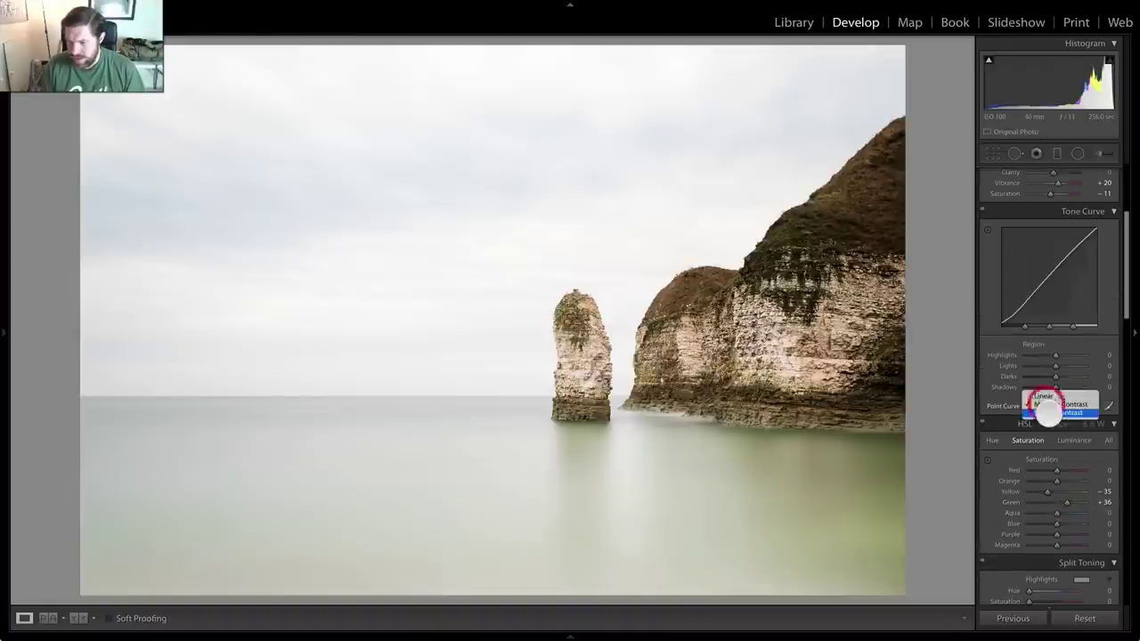
left_click(1048, 413)
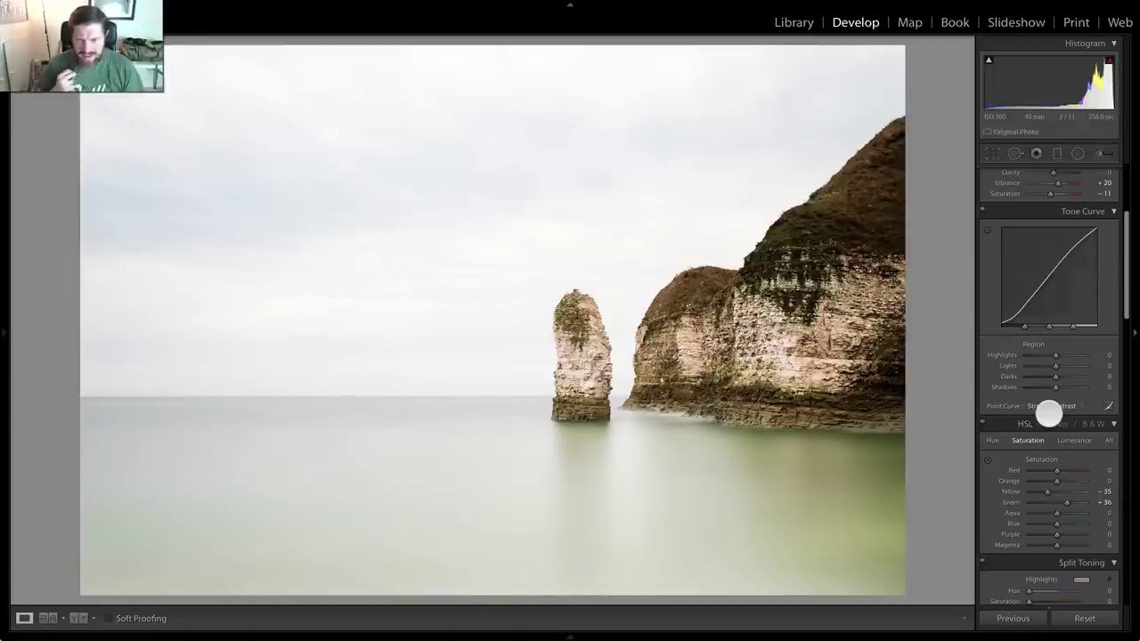
left_click(1046, 405)
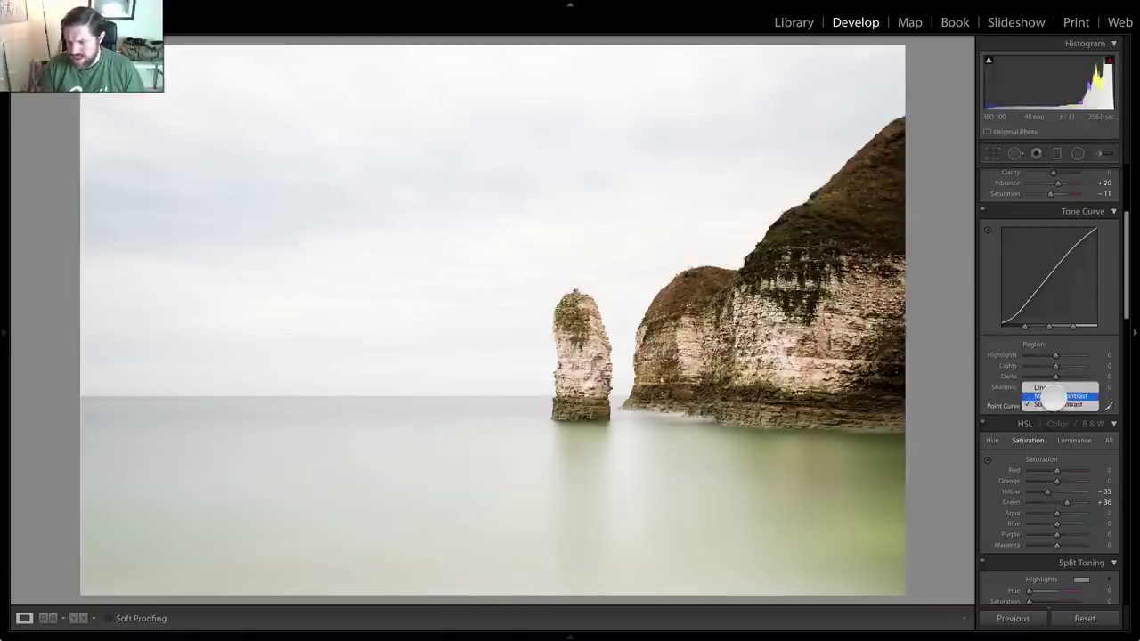
left_click(1055, 397)
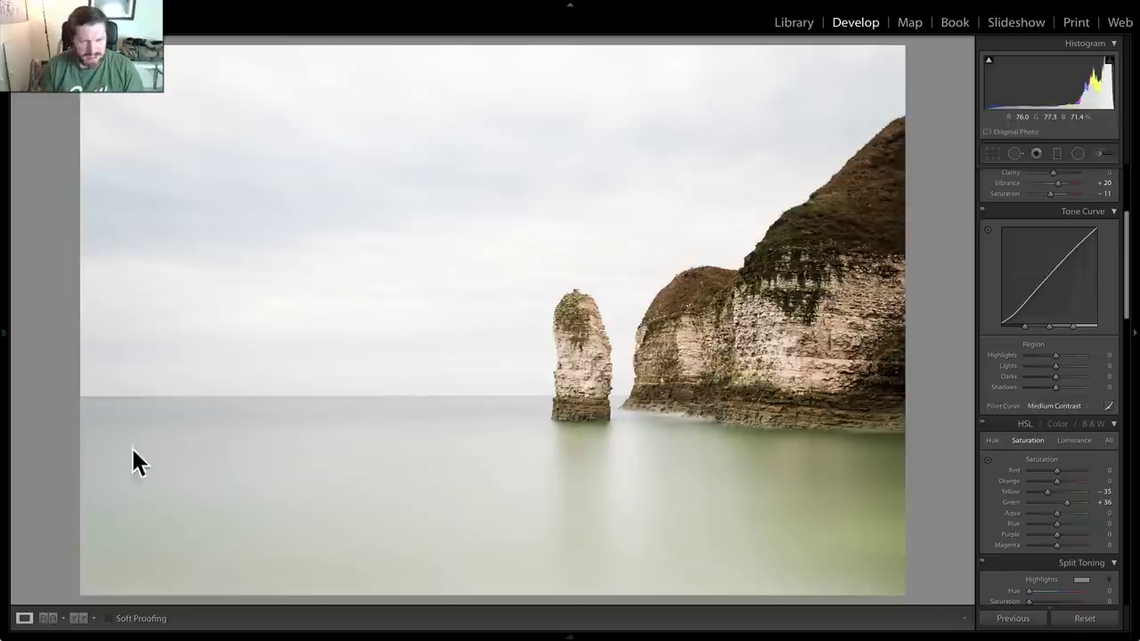
scroll(997, 347, "up", 5)
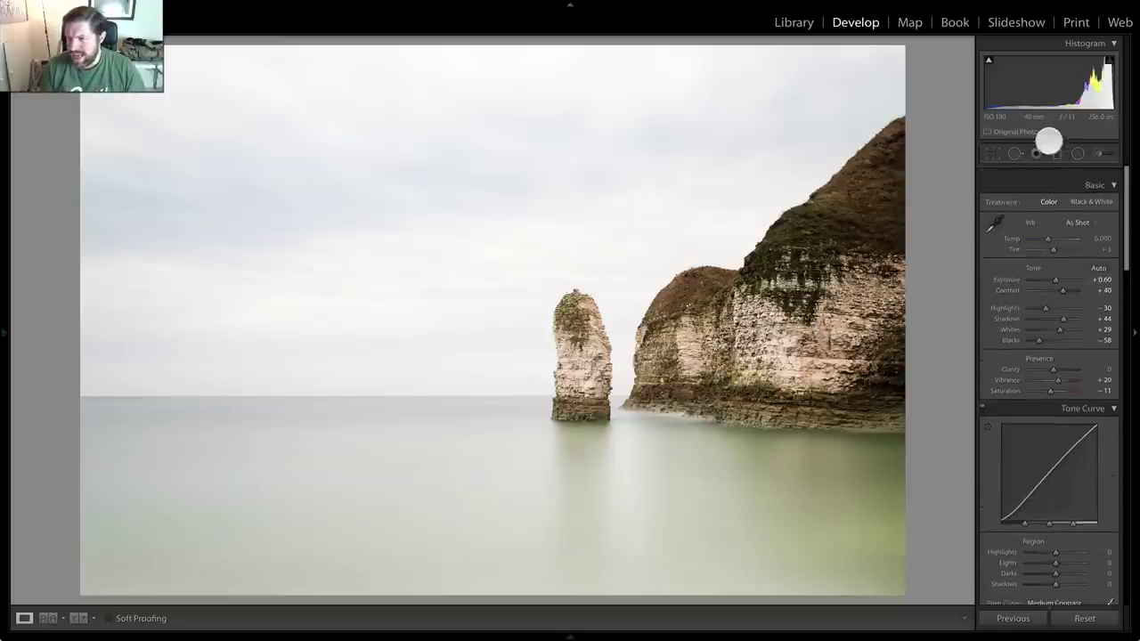
- Place a tilted graduated filter running down from the top over the sky
left_click(1056, 153)
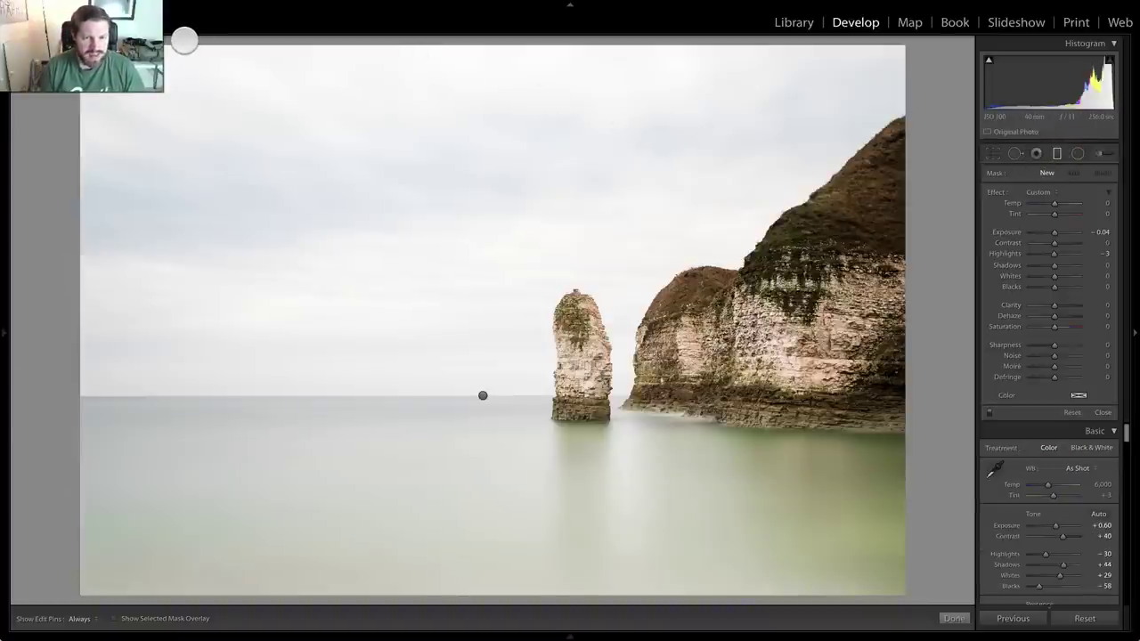
left_click_drag(185, 40, 362, 634)
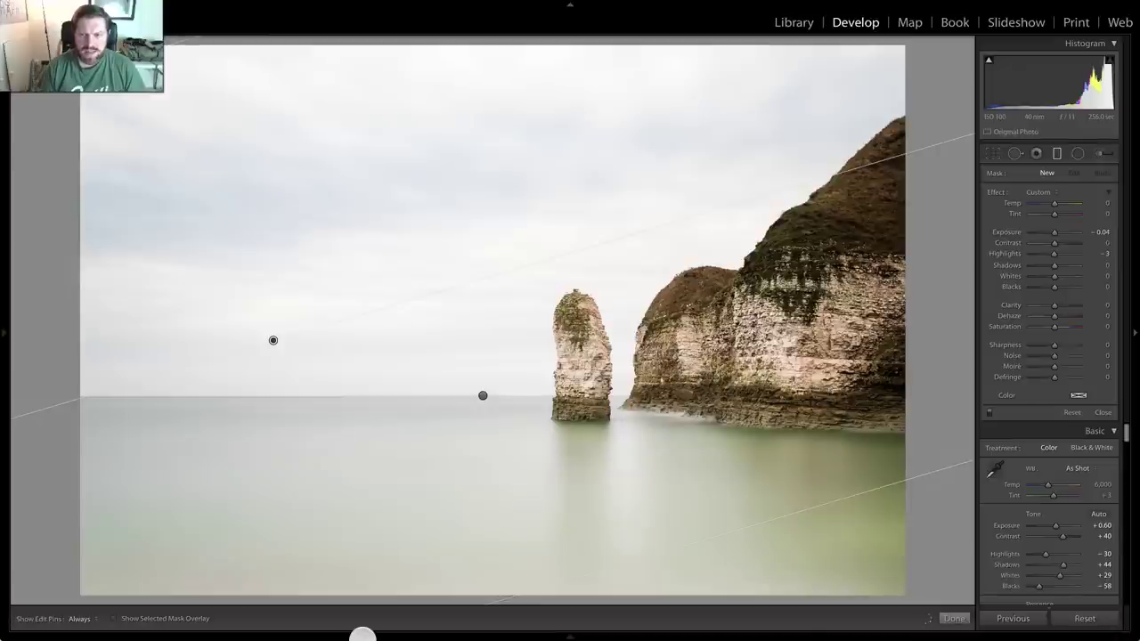
left_click_drag(363, 634, 362, 634)
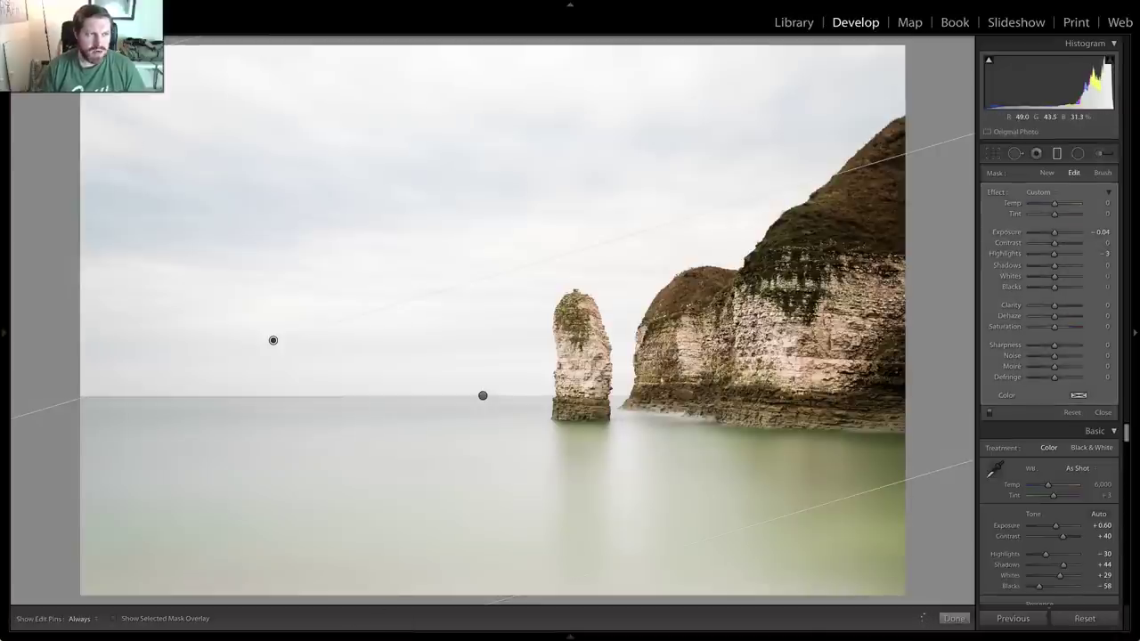
left_click_drag(273, 341, 268, 319)
left_click_drag(756, 524, 817, 612)
- Give the sky filter Exposure -1.10, Shadows 85, Temp -20, then raise overall Tint to +14
left_click_drag(1053, 232, 1042, 234)
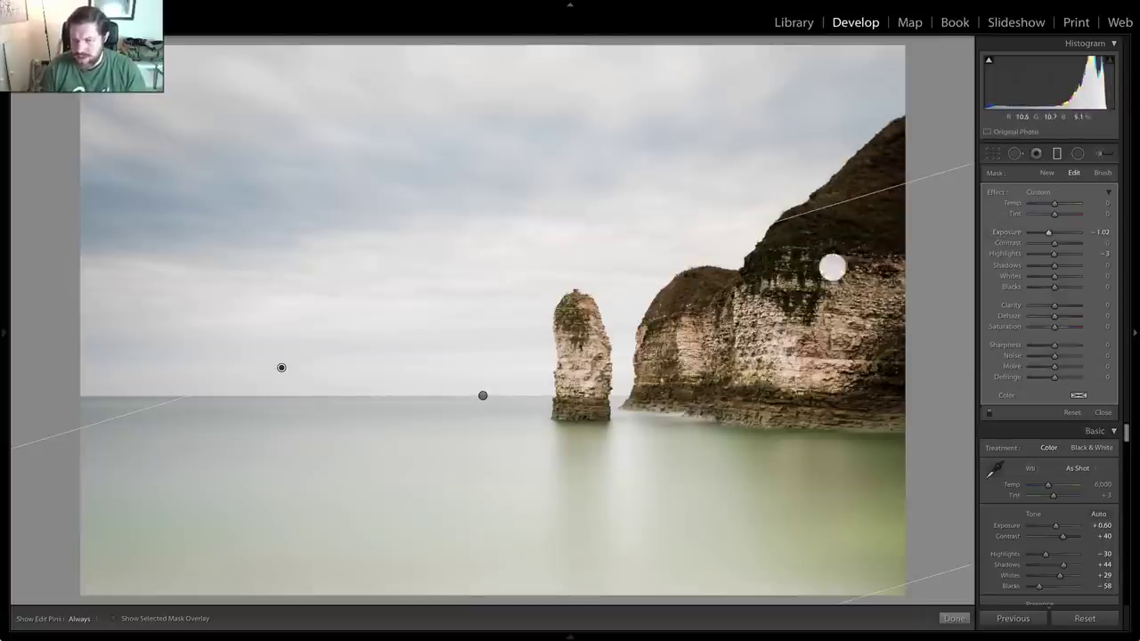
left_click_drag(1045, 233, 1034, 234)
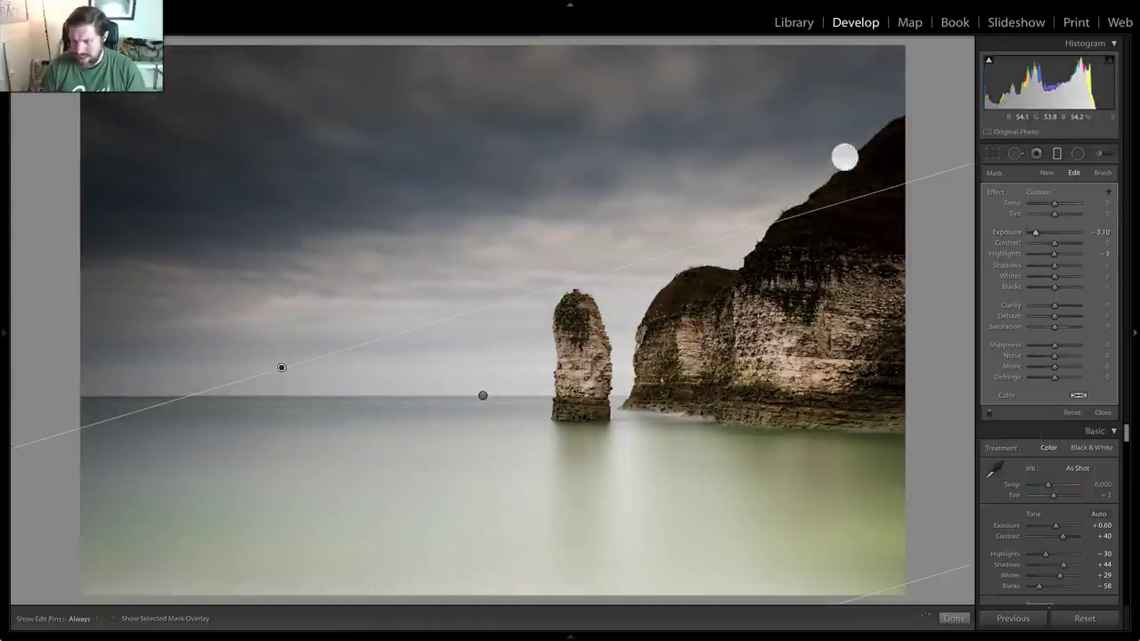
left_click_drag(1035, 232, 1047, 233)
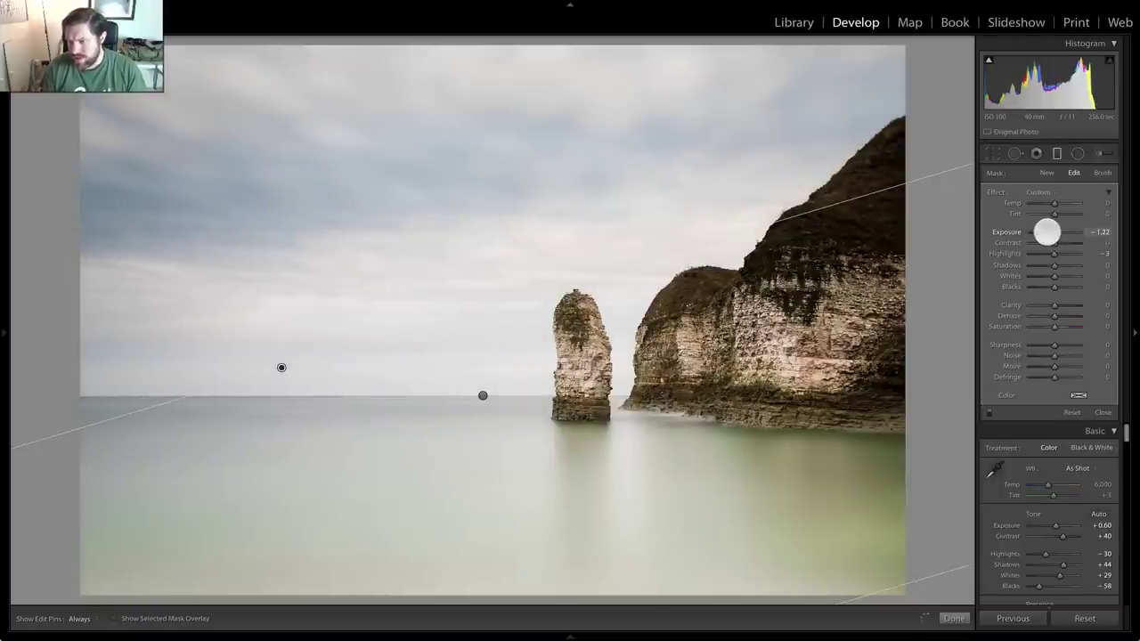
left_click_drag(1046, 232, 1076, 266)
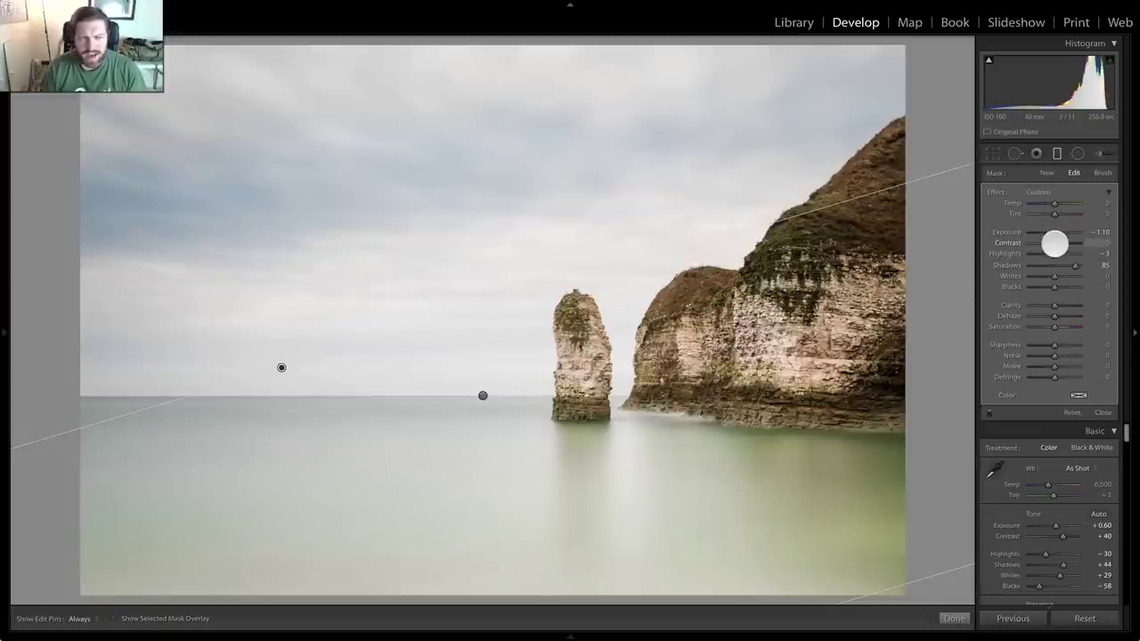
mouse_move(1055, 203)
left_mouse_down()
mouse_move(1066, 203)
mouse_move(1051, 205)
mouse_move(1056, 218)
left_mouse_up()
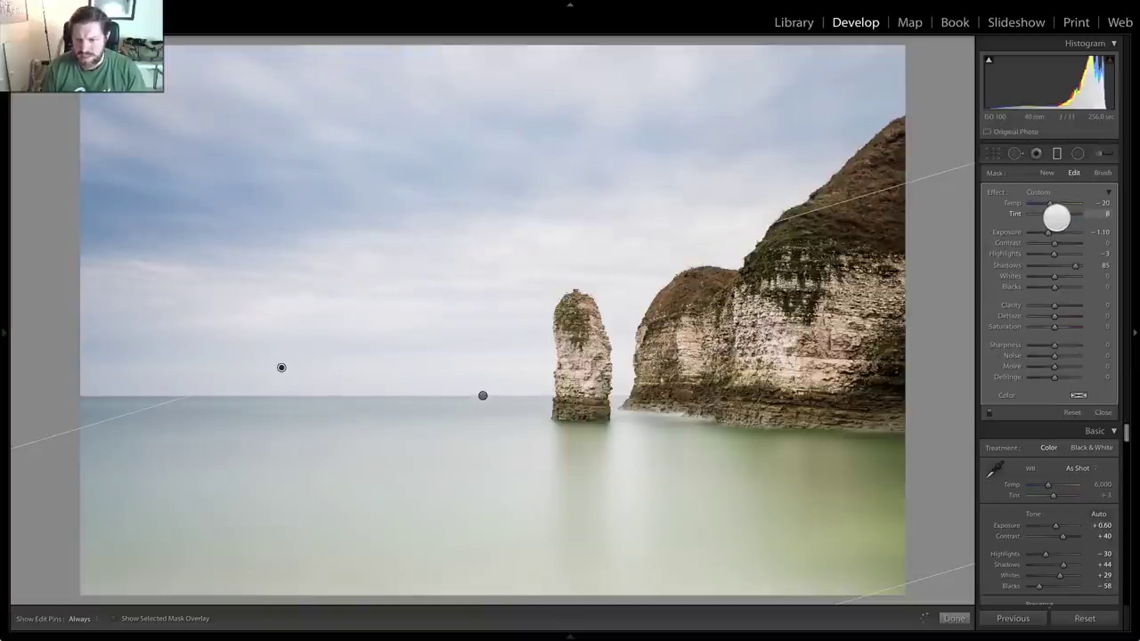
left_click_drag(1056, 218, 1056, 217)
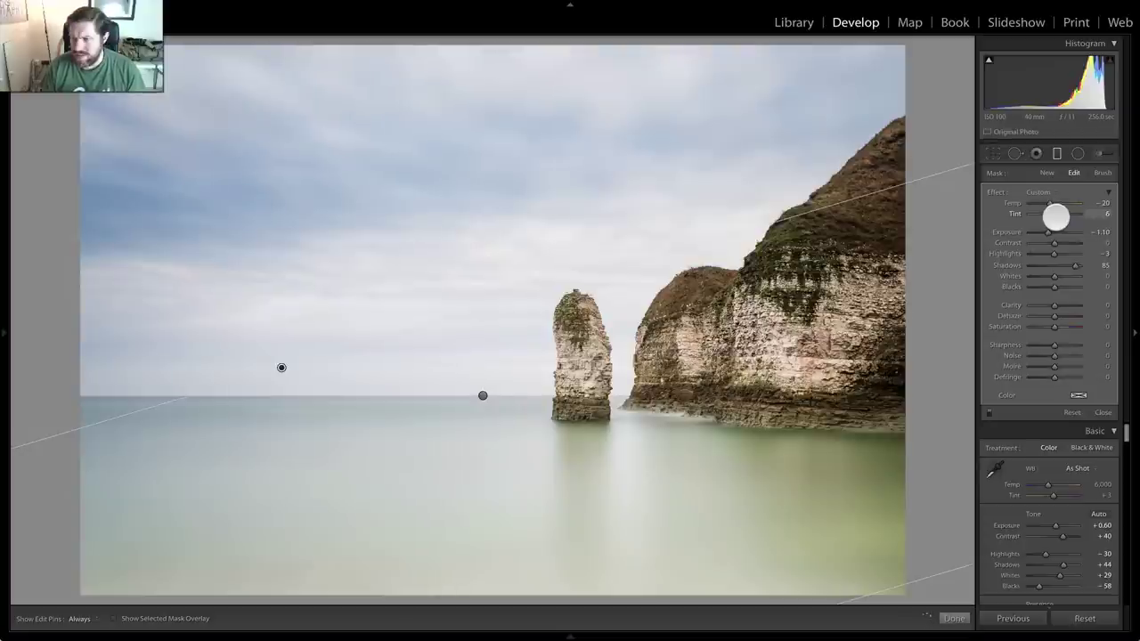
left_click(1057, 152)
left_click_drag(1050, 233, 1041, 235)
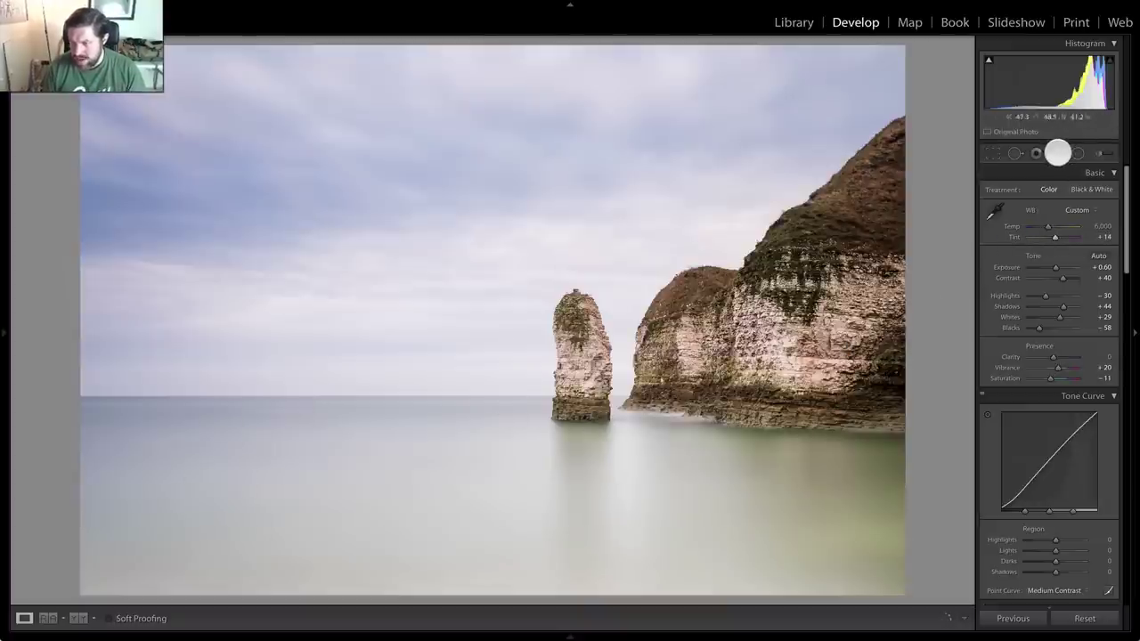
- Review the sky graduated filter, then set the overall Tint to +21
left_click(1059, 152)
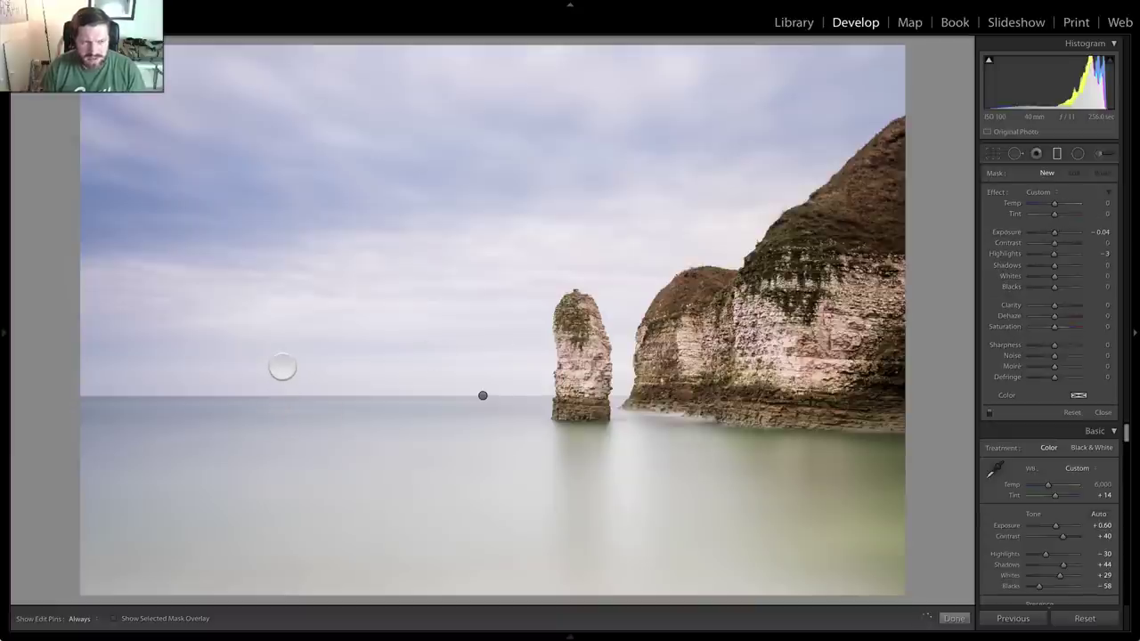
left_click(281, 369)
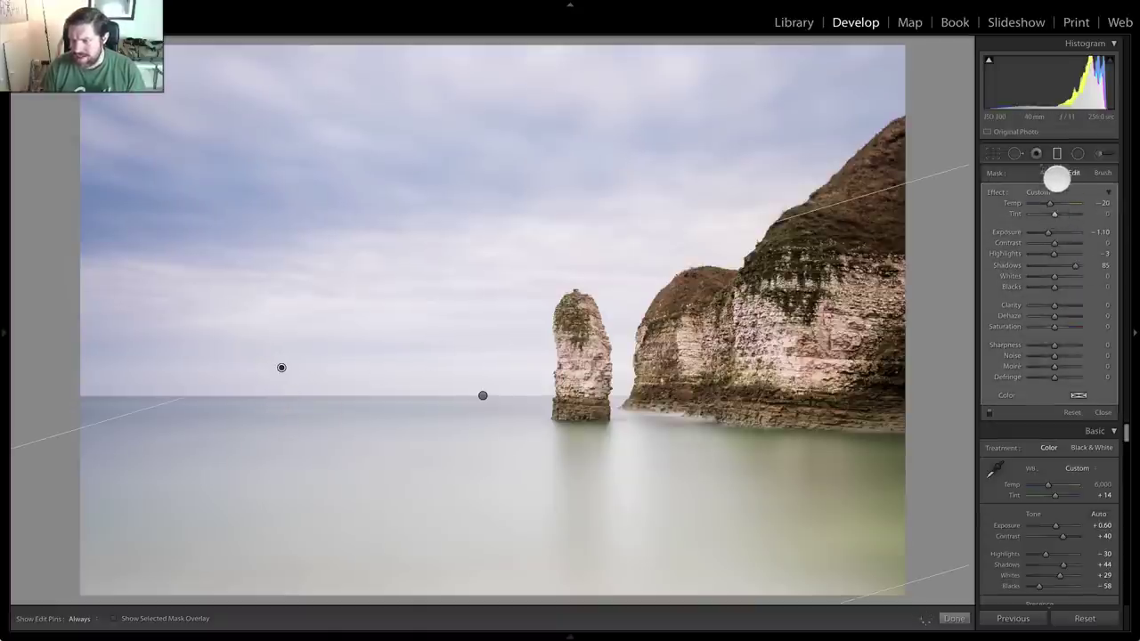
left_click(1059, 153)
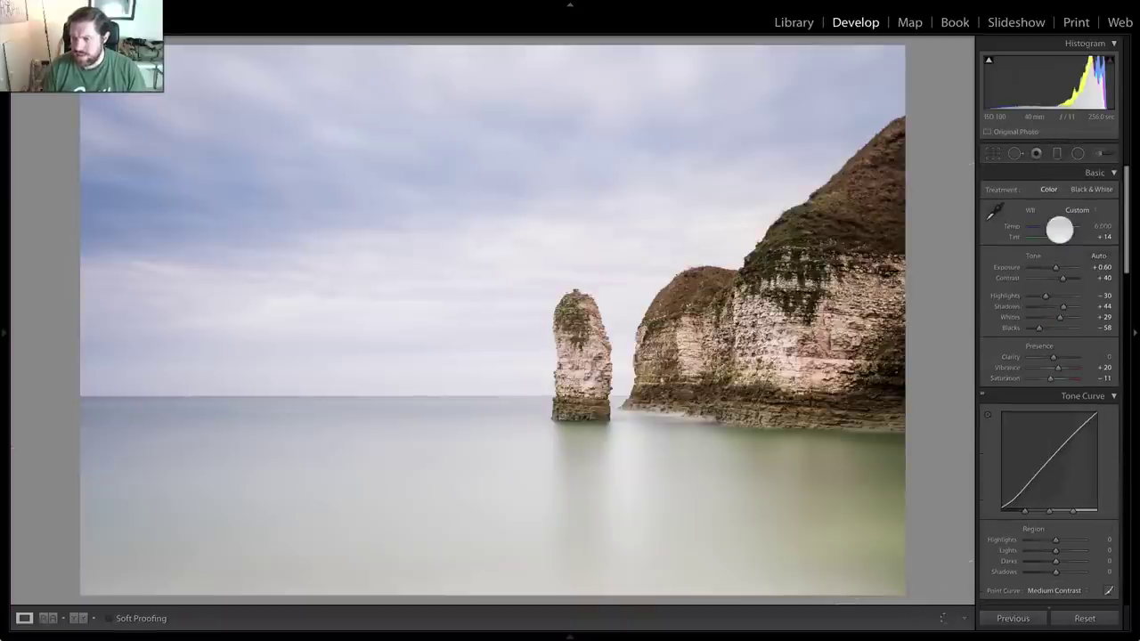
left_click_drag(1054, 235, 1057, 237)
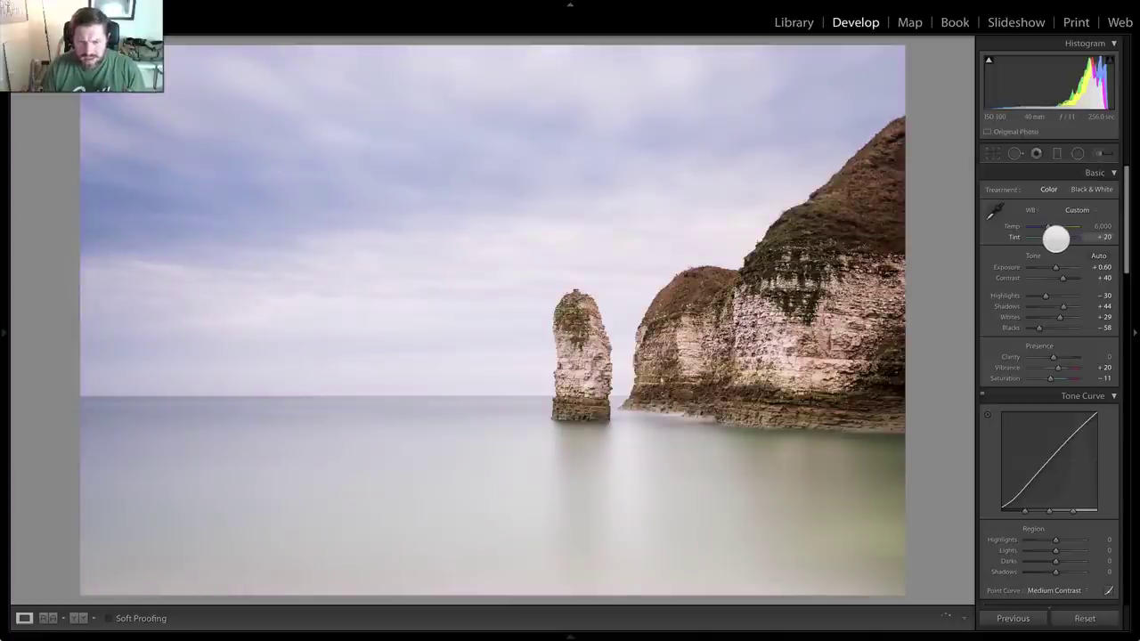
left_click_drag(1054, 238, 1055, 239)
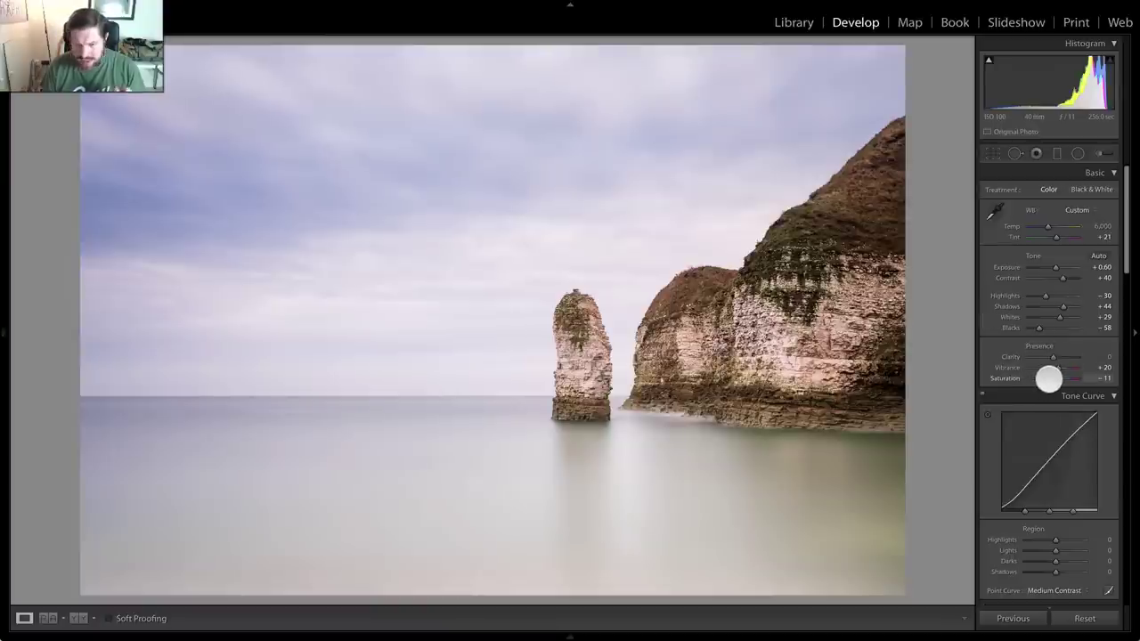
- Set Saturation -29, Whites +77, Exposure +0.40 and Clarity -6 for a softer look
left_click_drag(1049, 379, 1049, 379)
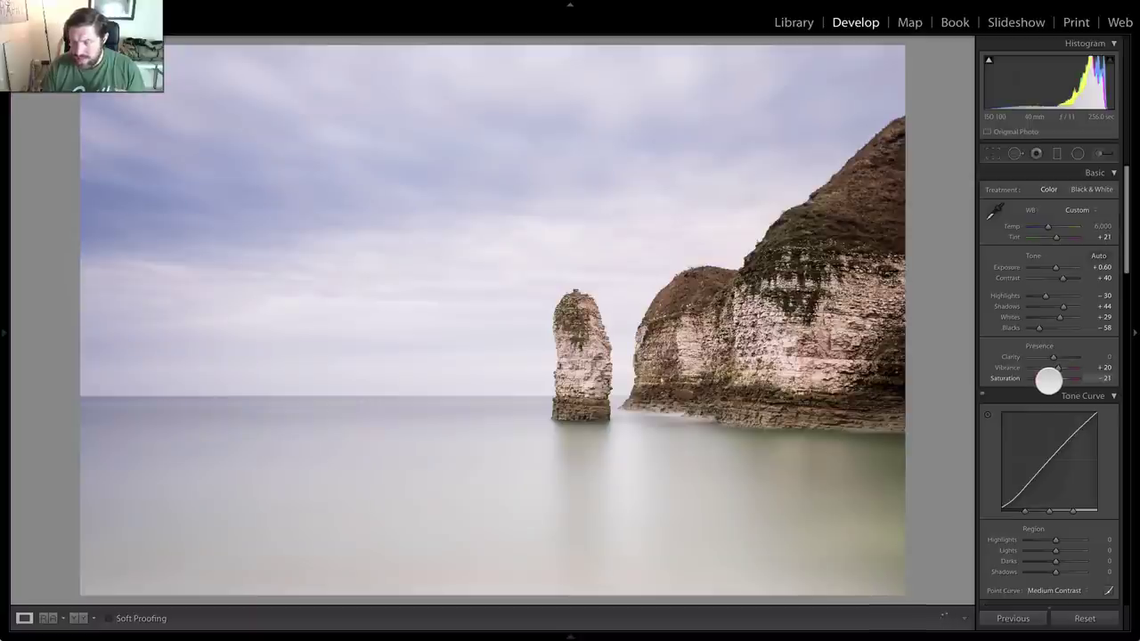
left_click_drag(1059, 317, 1071, 317)
left_click_drag(1055, 267, 1055, 267)
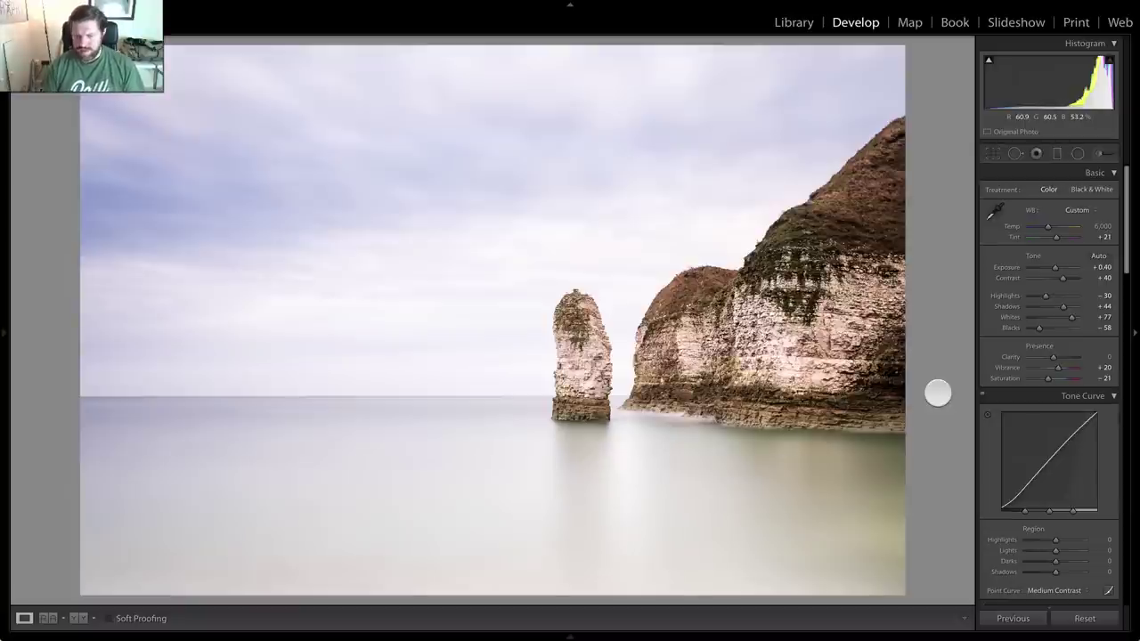
left_click_drag(1047, 378, 1046, 380)
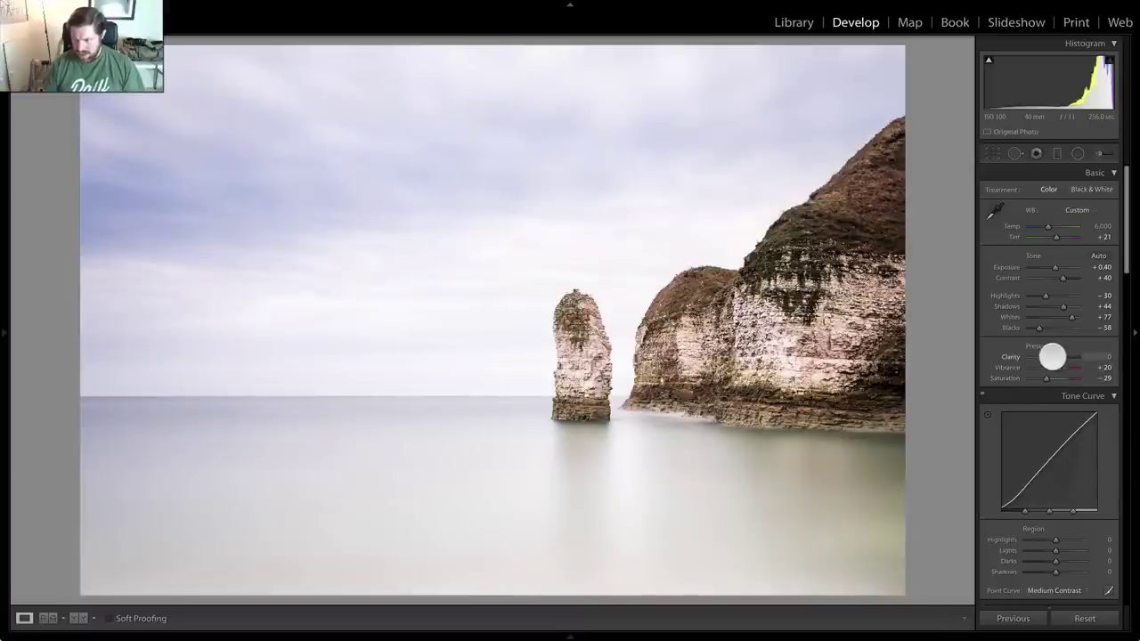
left_click_drag(1052, 356, 1047, 356)
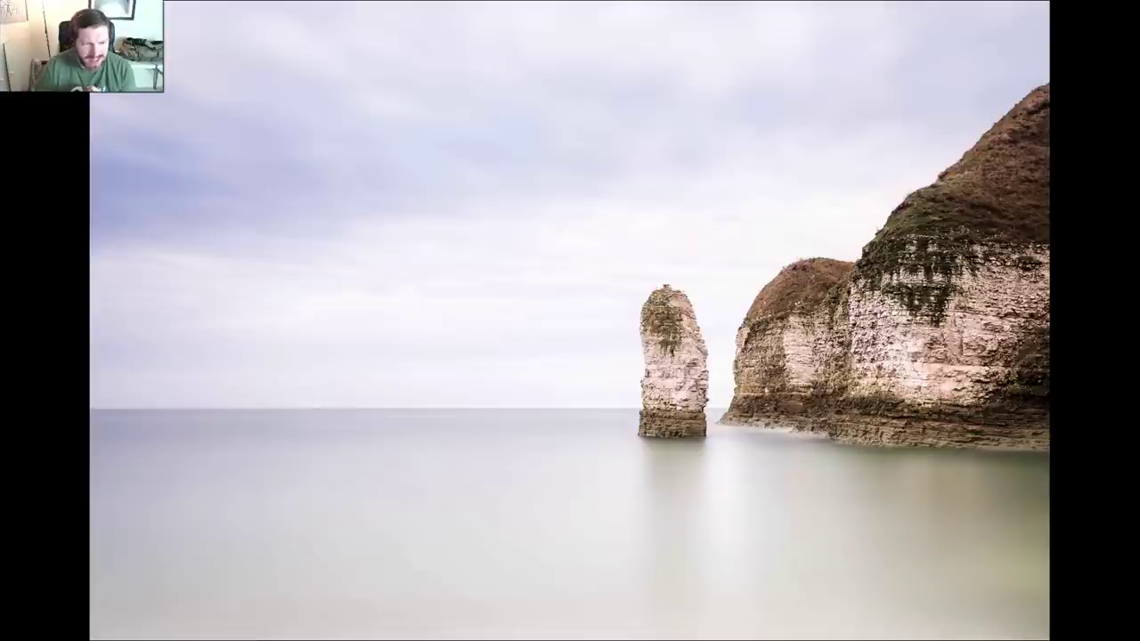
- Zoom in on the sea stack in the full-screen preview, then exit it with F
left_click(668, 290)
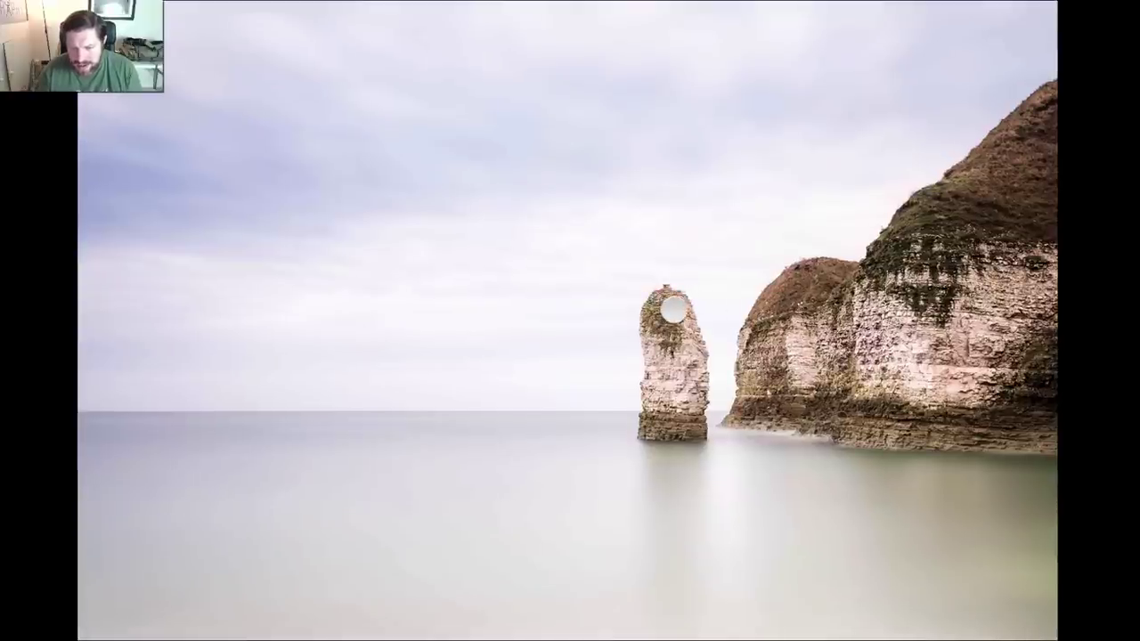
left_click(672, 303)
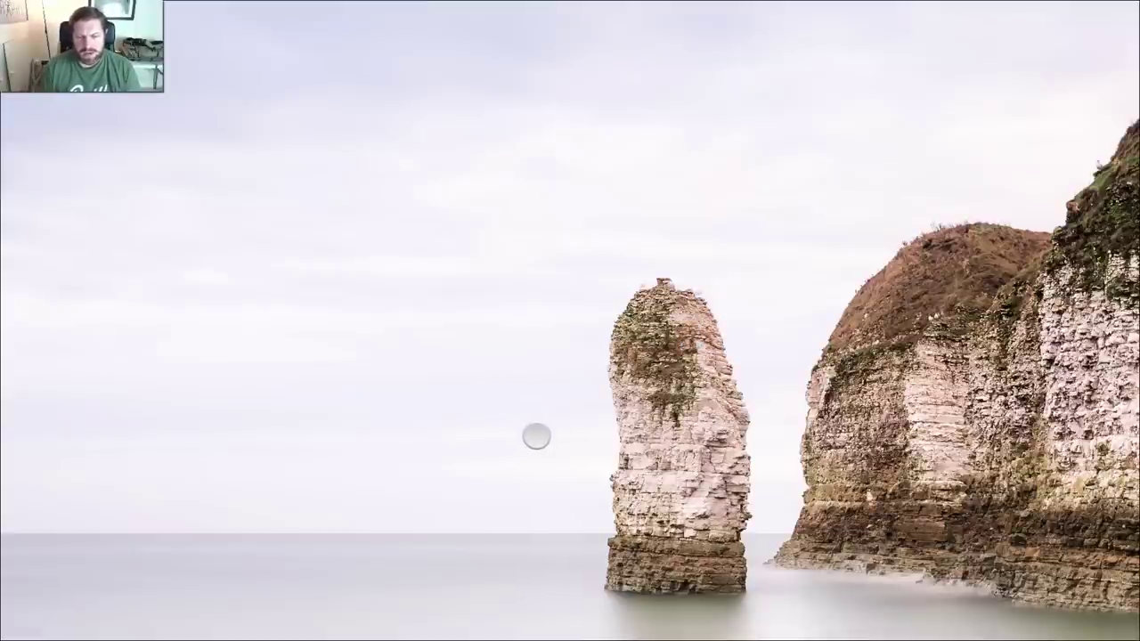
key("f")
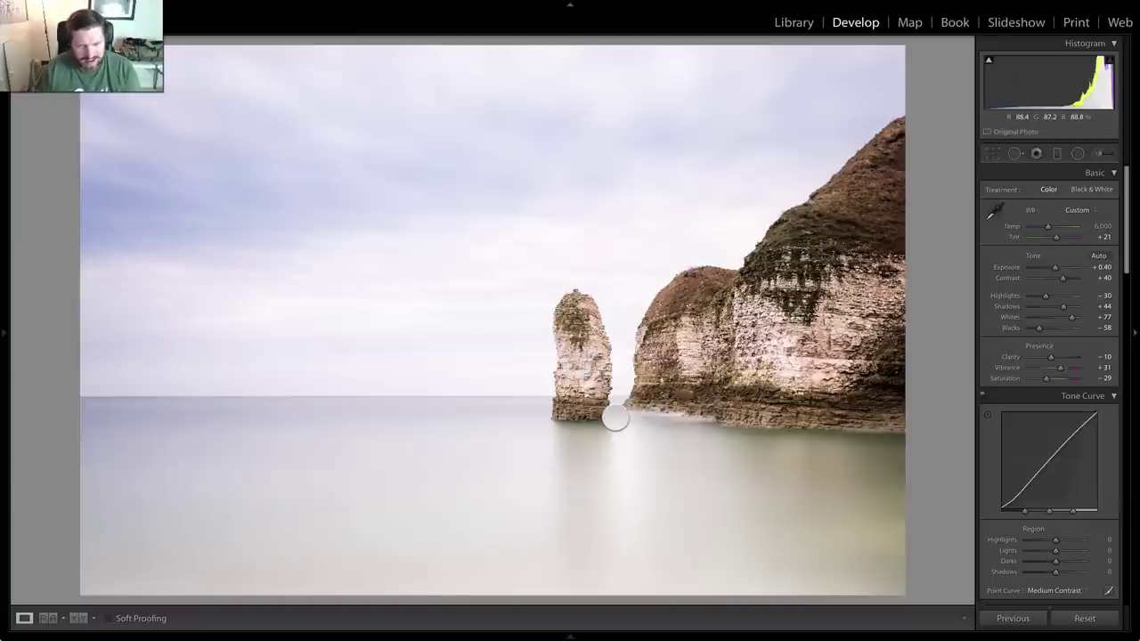
- Check the sea-stack photo's crop, leave it unchanged, and advance to the beach photo
key("r")
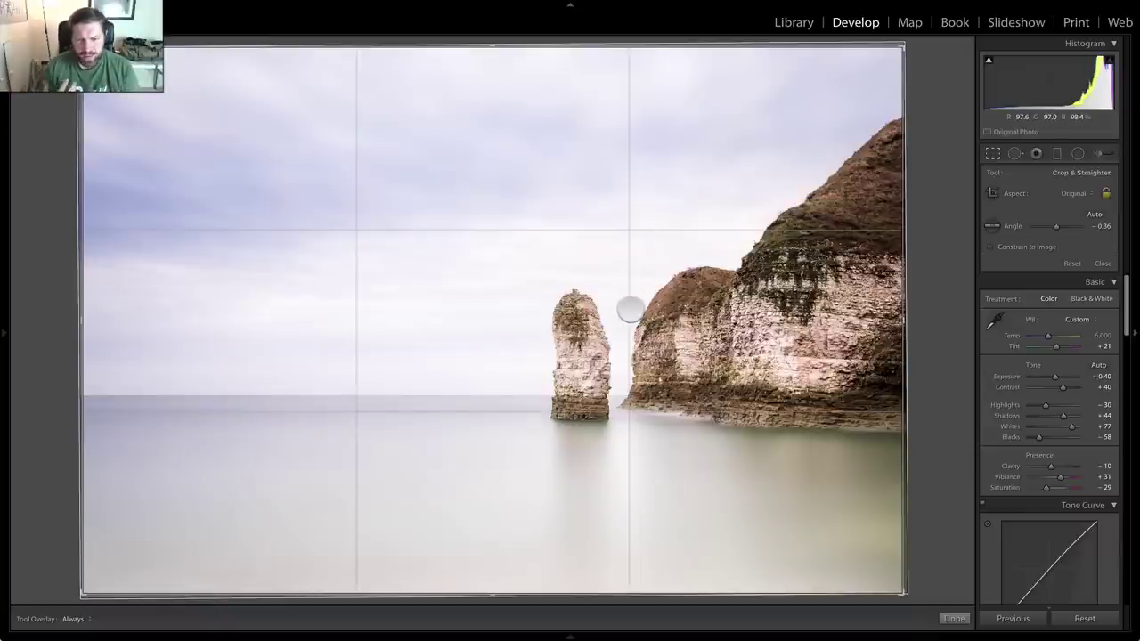
key("r")
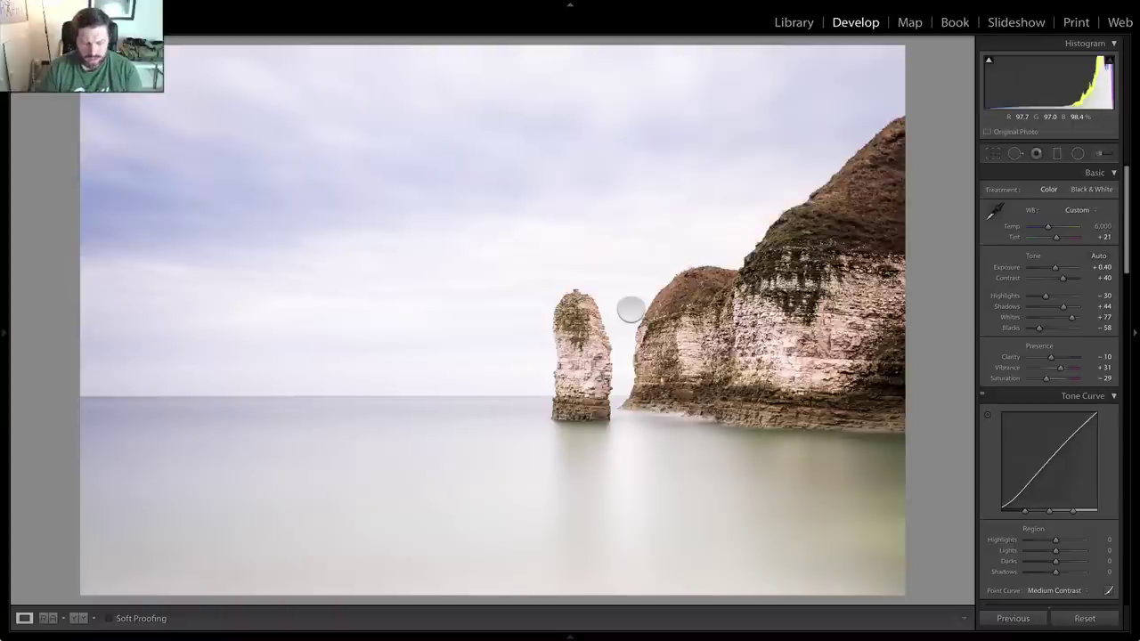
key("Right")
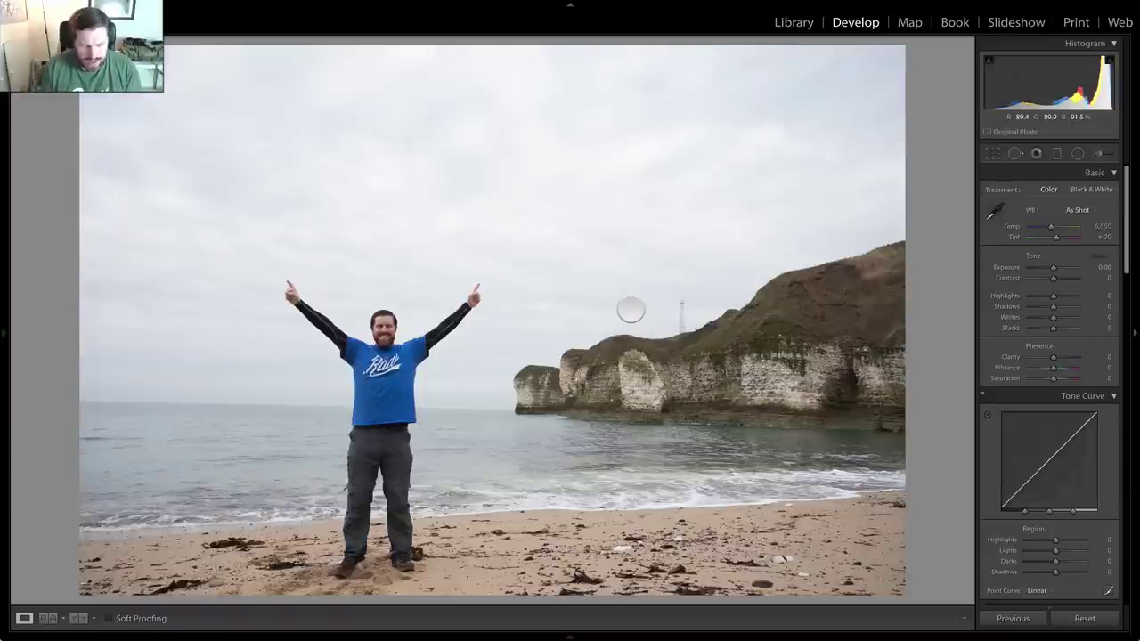
key("g")
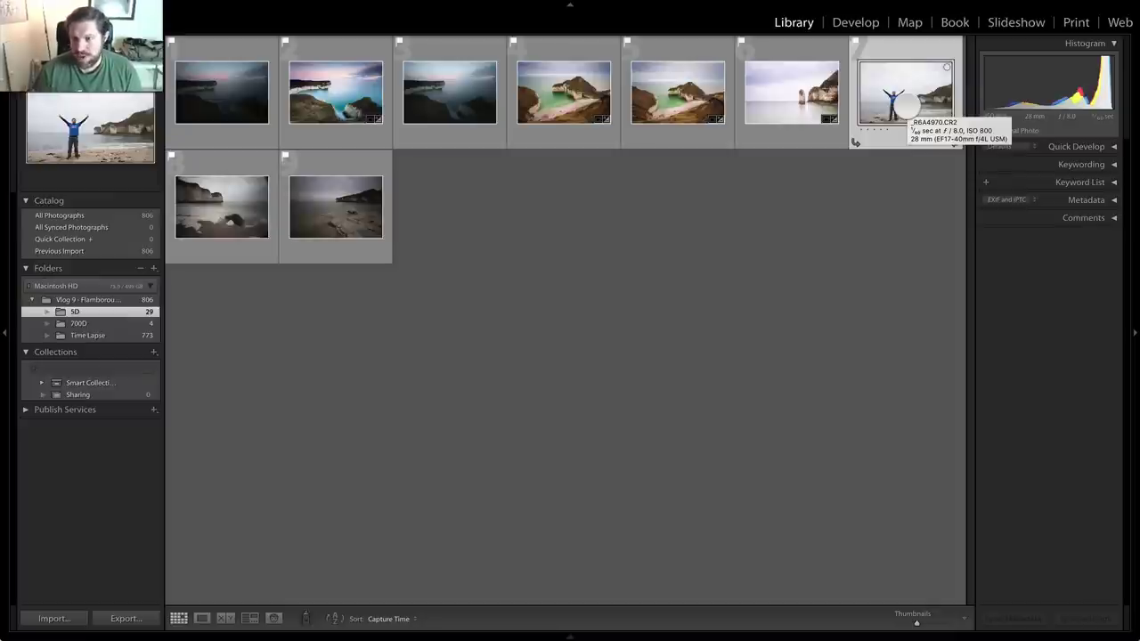
key("d")
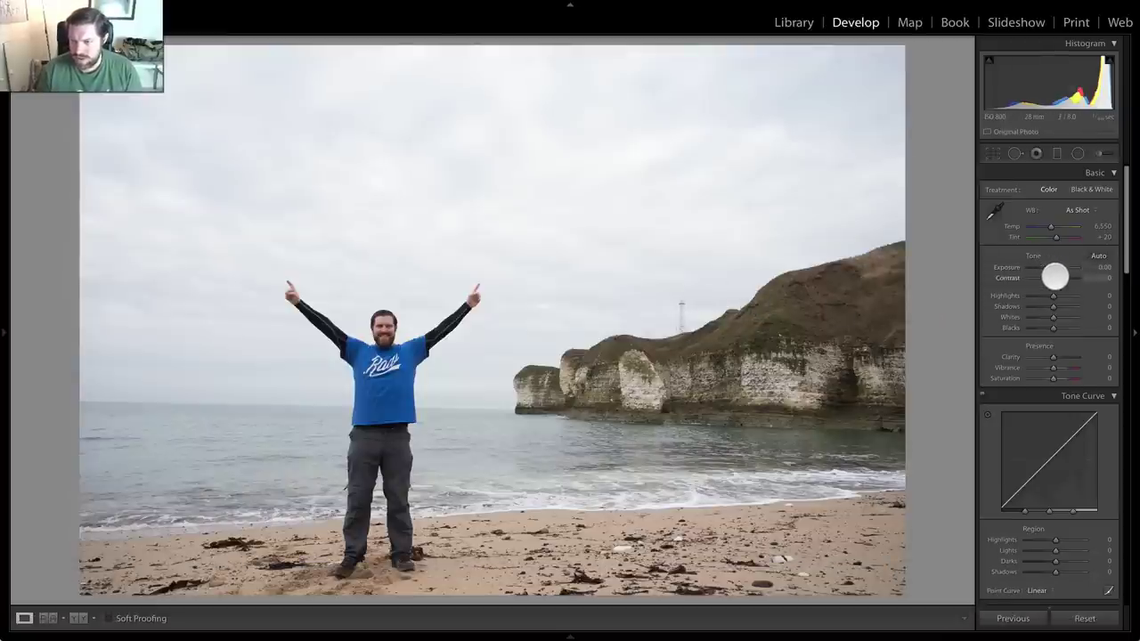
- Set Contrast +45, Vibrance +18, Saturation +15, Whites +24 and Blacks −46 on the beach photo
left_click_drag(1049, 277, 1061, 306)
left_click_drag(1054, 367, 1054, 378)
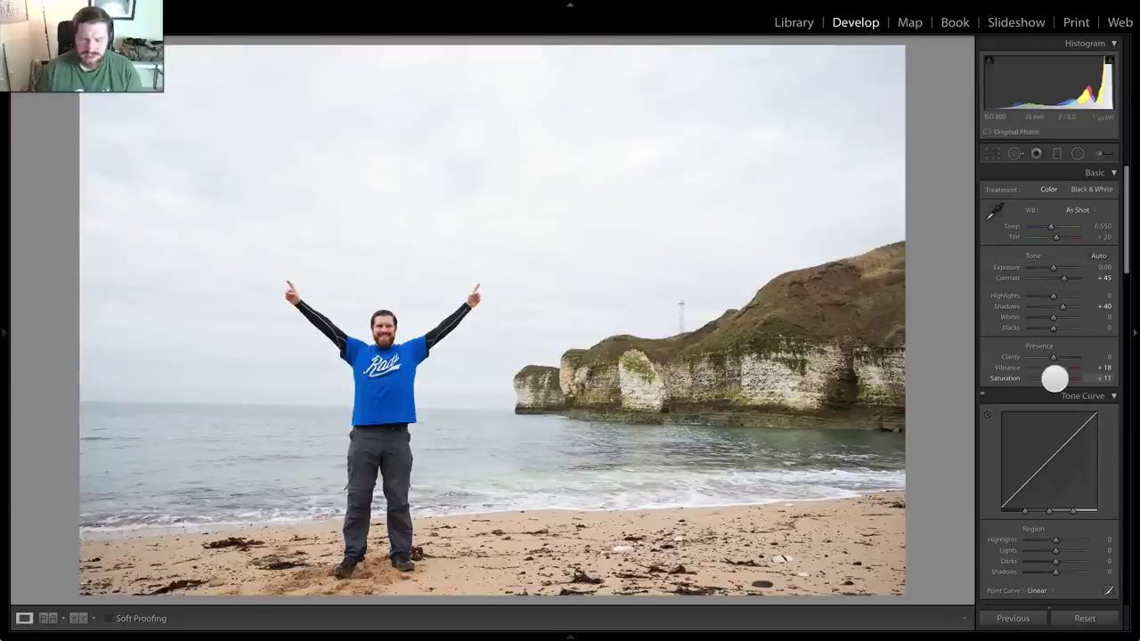
left_click_drag(1055, 379, 1057, 377)
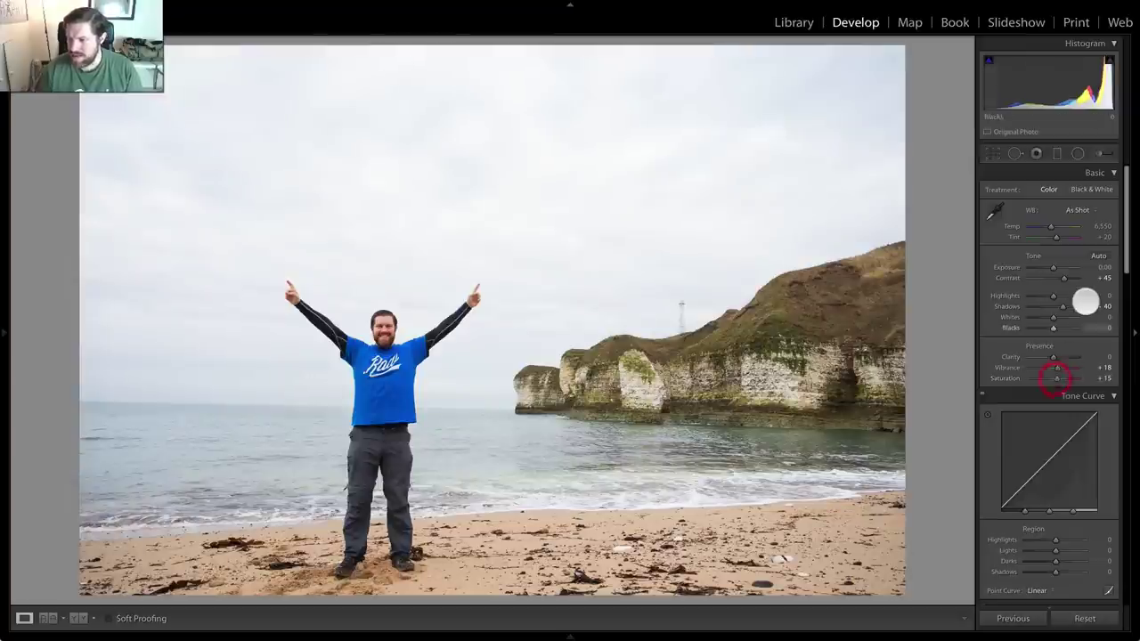
left_click_drag(1053, 318, 1057, 318)
left_click_drag(1054, 328, 1044, 329)
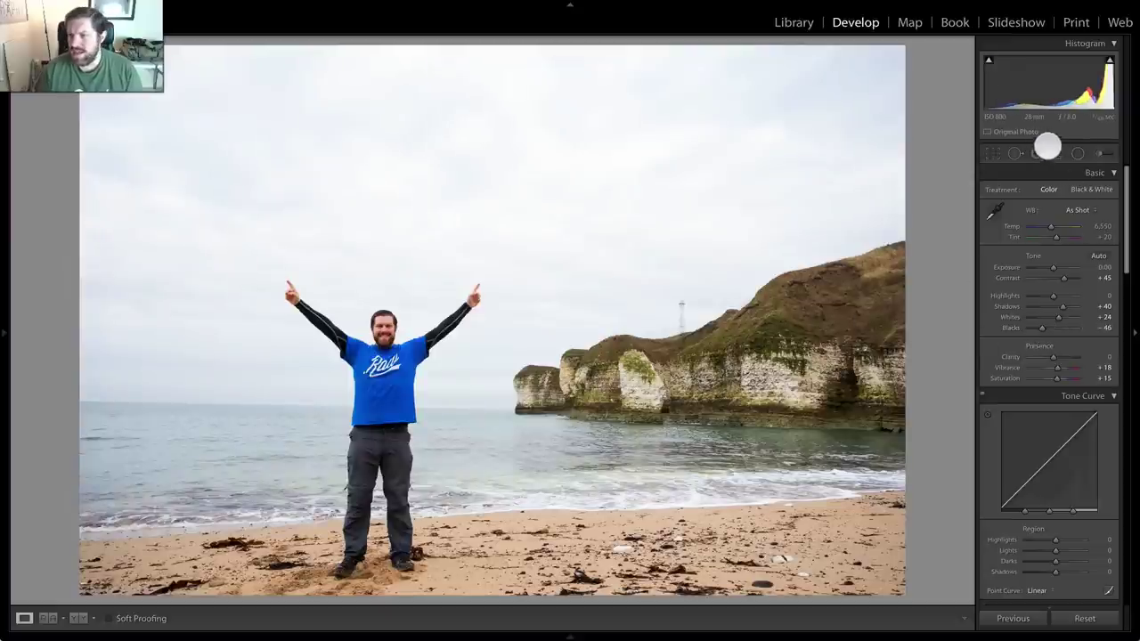
- Darken the sky with a graduated filter (Exposure −1.39, Temp 12), then lift Shadows to +79
left_click(1057, 153)
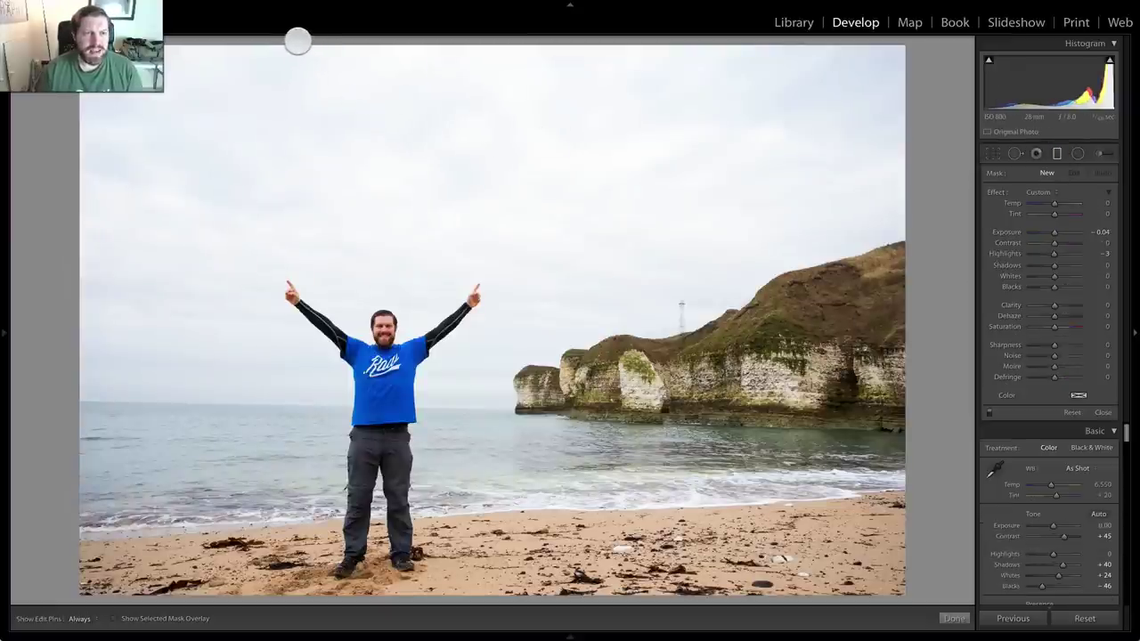
left_click_drag(327, 265, 318, 533)
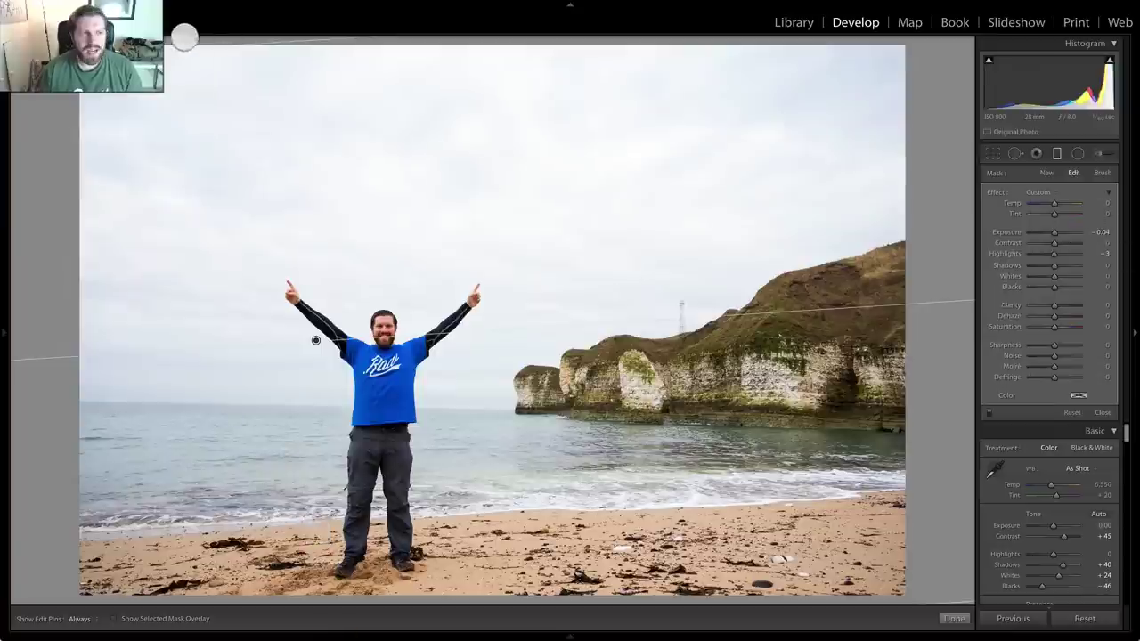
left_click_drag(317, 340, 316, 333)
mouse_move(1054, 232)
left_mouse_down()
mouse_move(1043, 234)
mouse_move(1060, 244)
left_mouse_up()
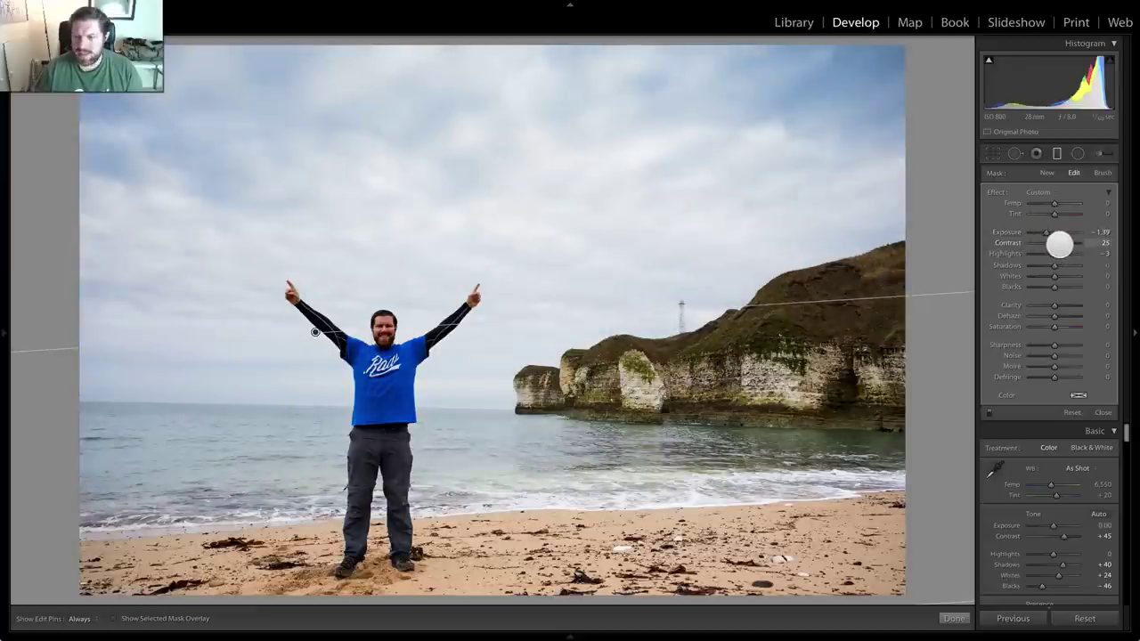
left_click_drag(1055, 202, 1059, 203)
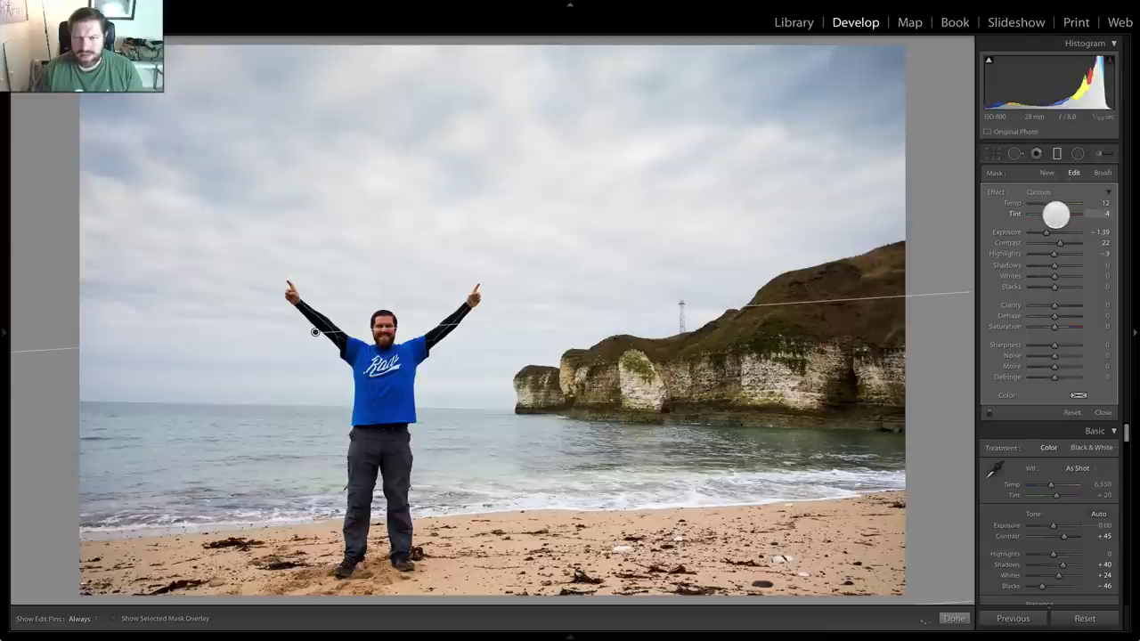
key("m")
left_click_drag(1064, 308, 1074, 308)
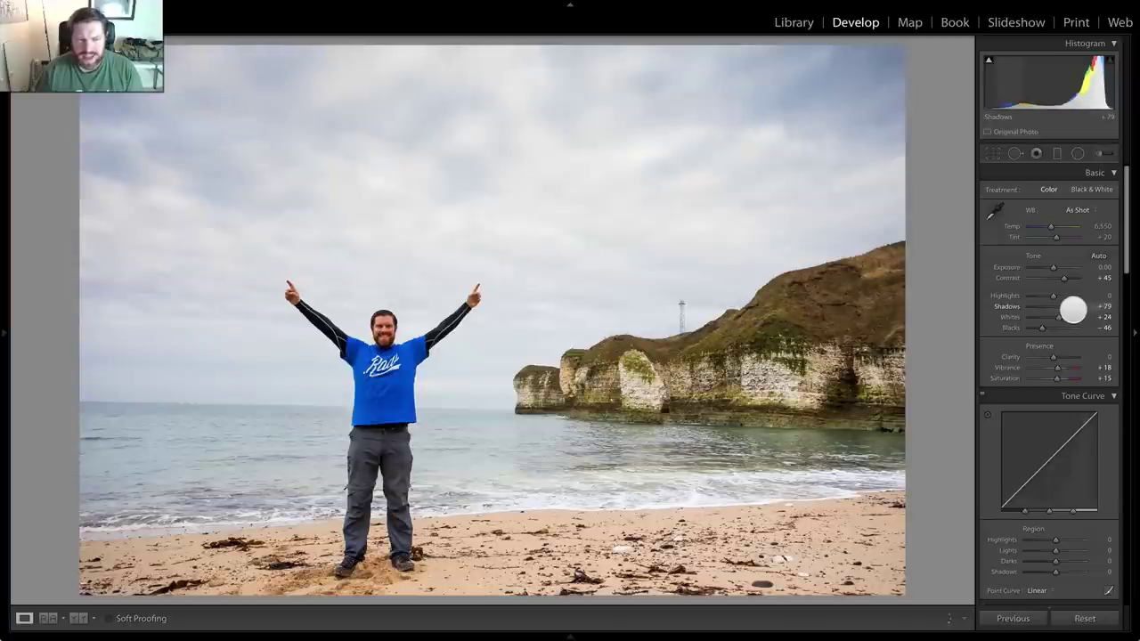
- Cool Temp to 6,185 K, apply the Medium Contrast point curve, and raise Shadows to +97
left_click_drag(1049, 226, 1057, 239)
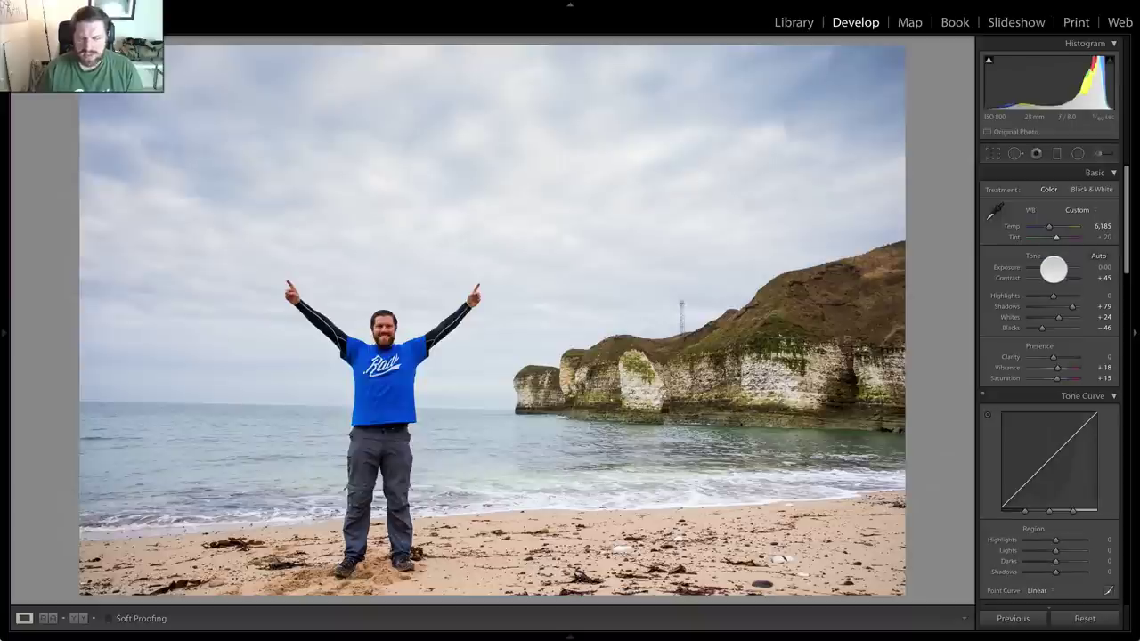
scroll(1052, 405, "down", 2)
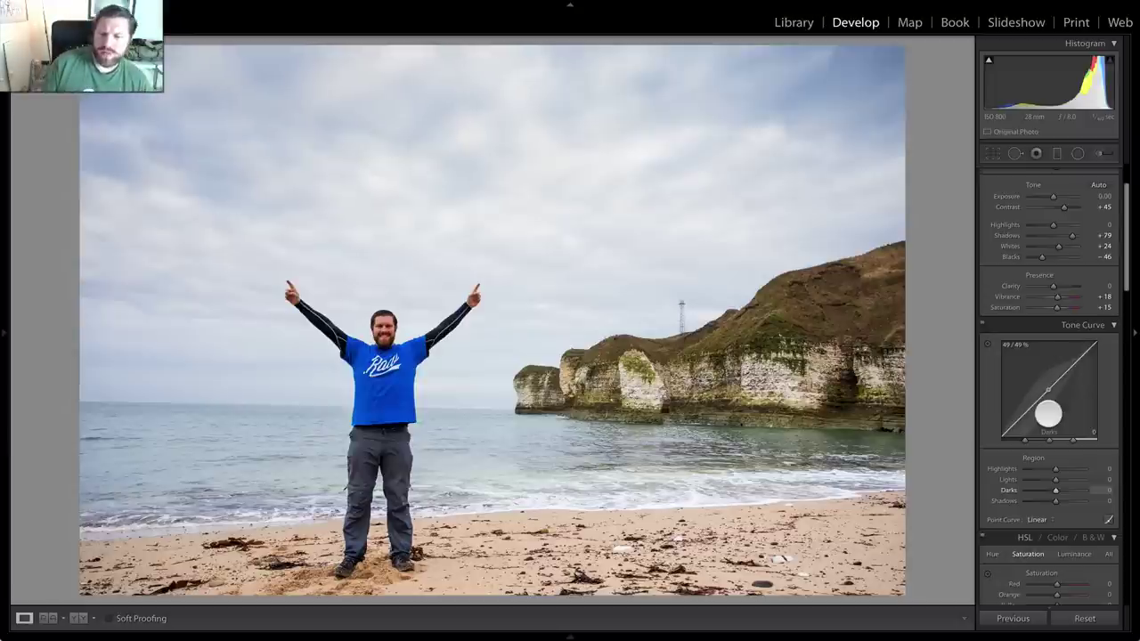
left_click(1037, 520)
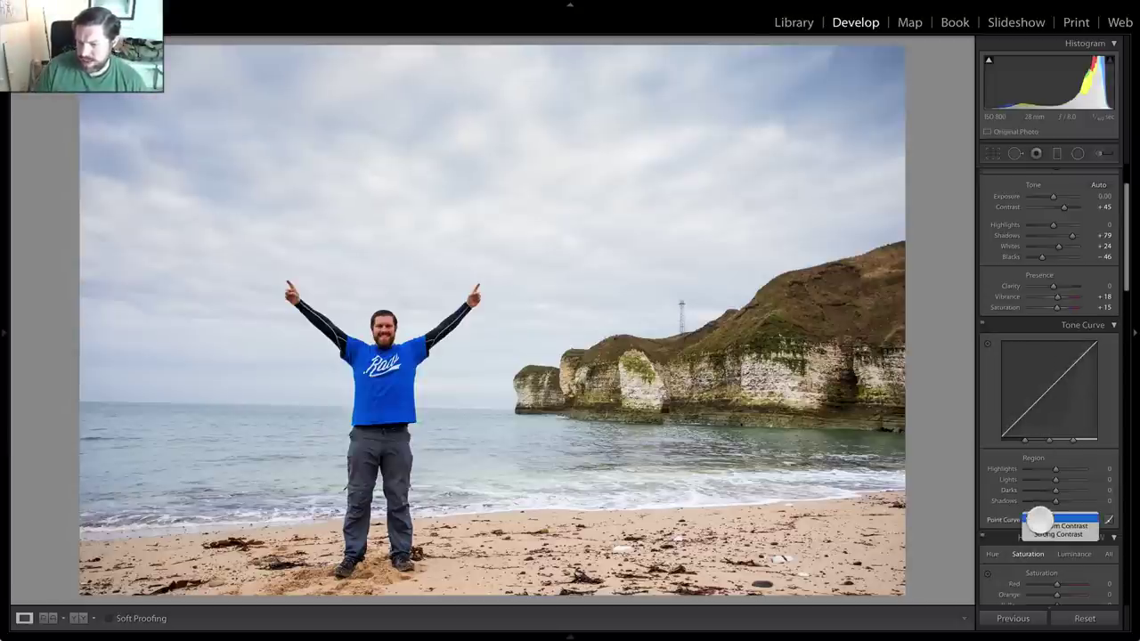
left_click(1040, 526)
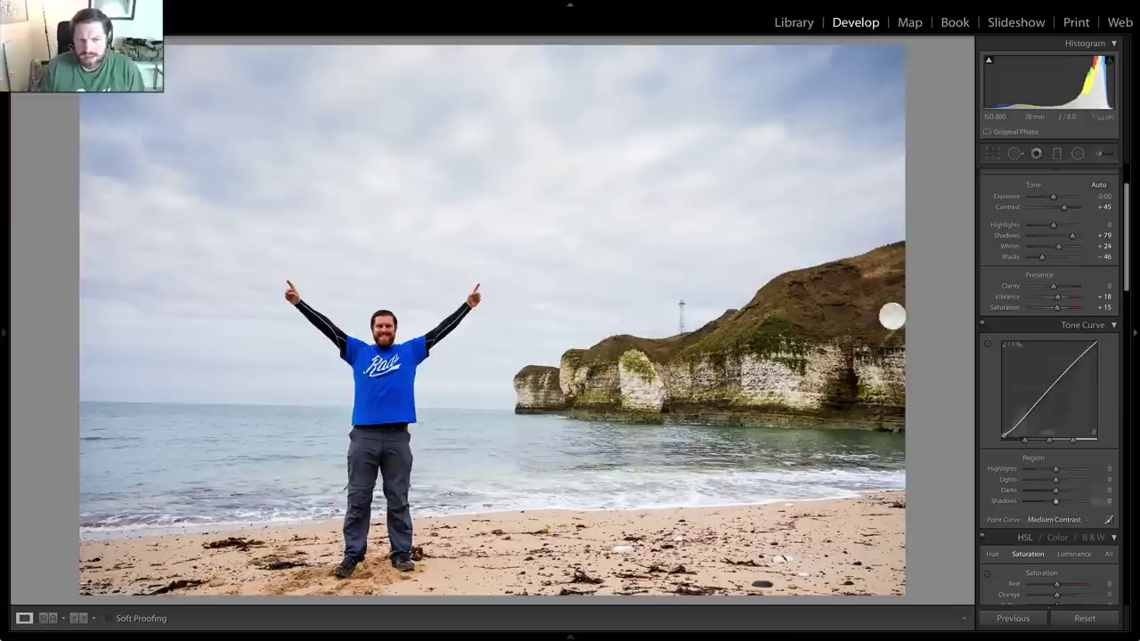
left_click_drag(1067, 235, 1073, 236)
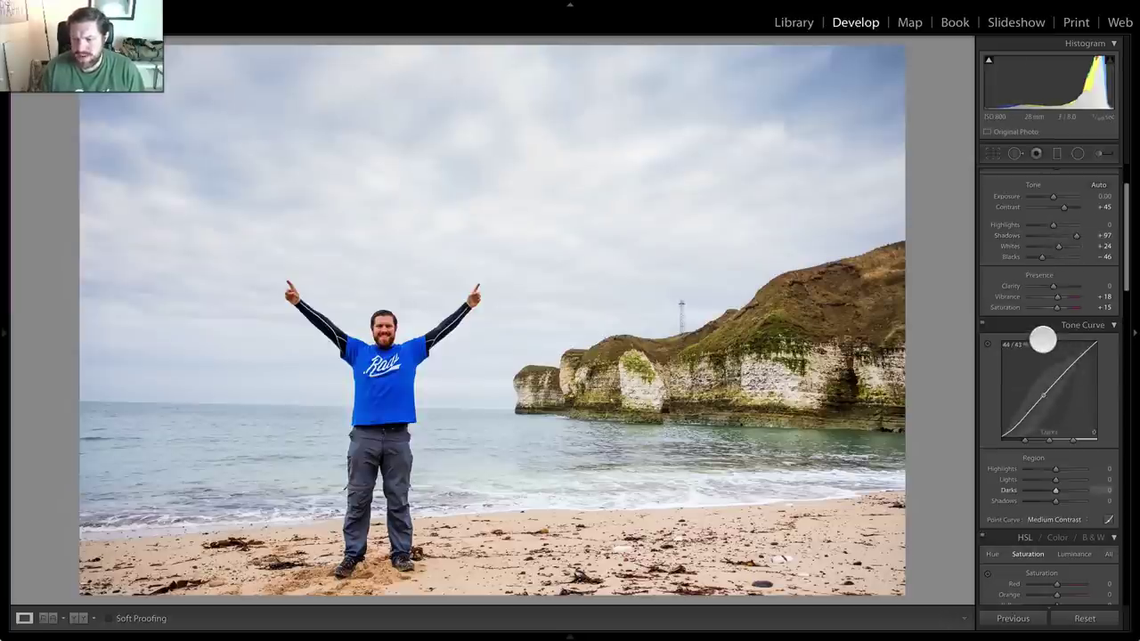
scroll(1049, 344, "down", 4)
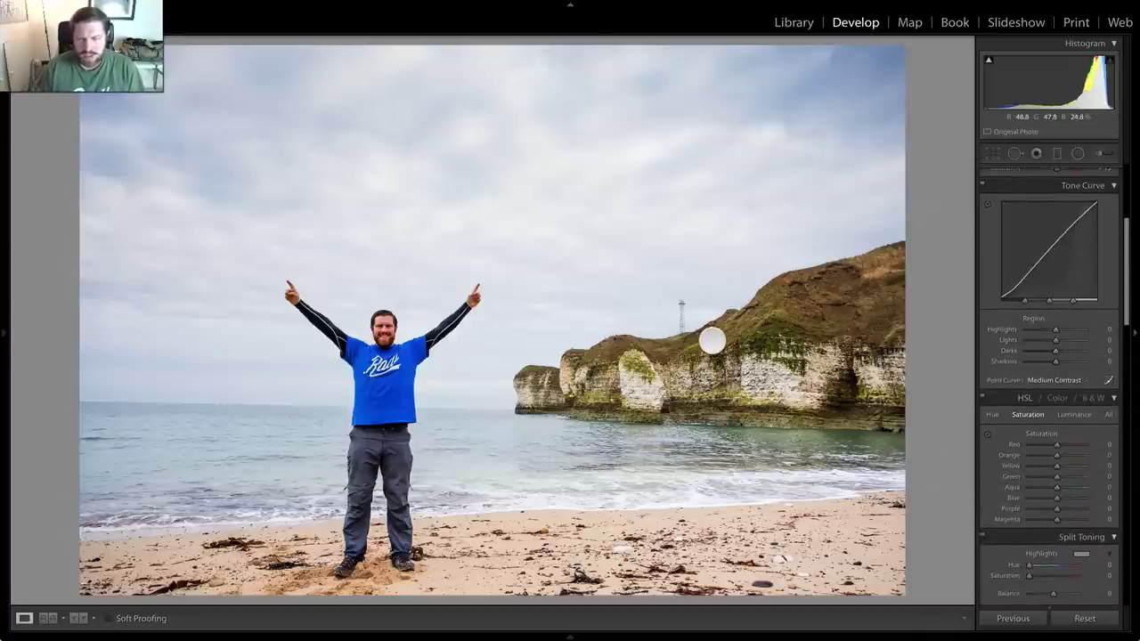
- Apply a 16 x 9 crop framed to show more beach and less sky
key("r")
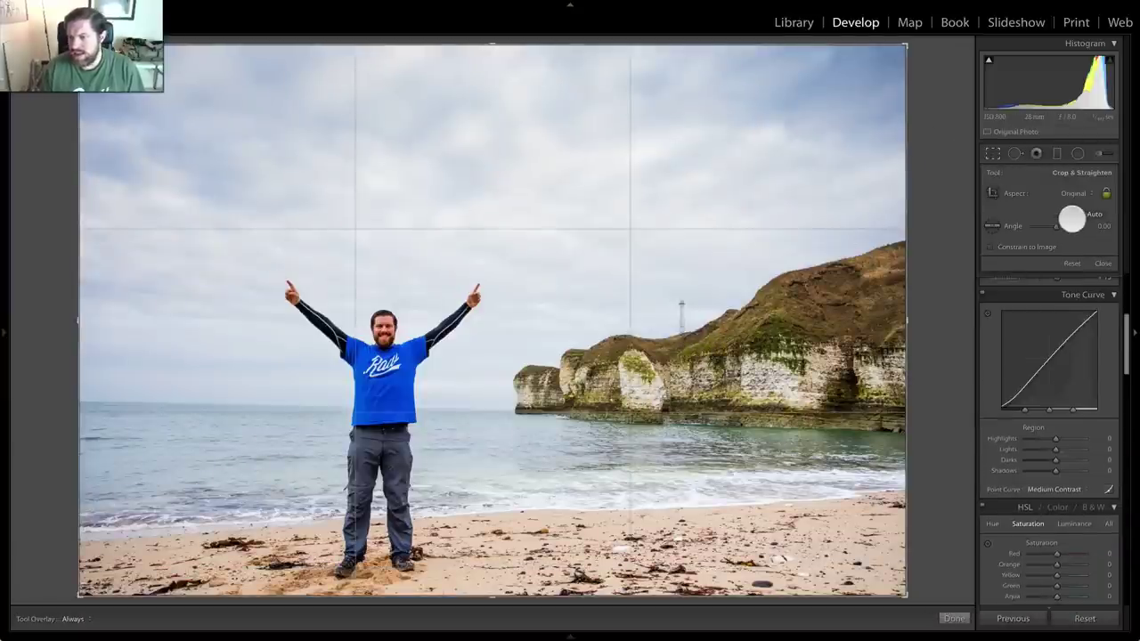
left_click(1076, 193)
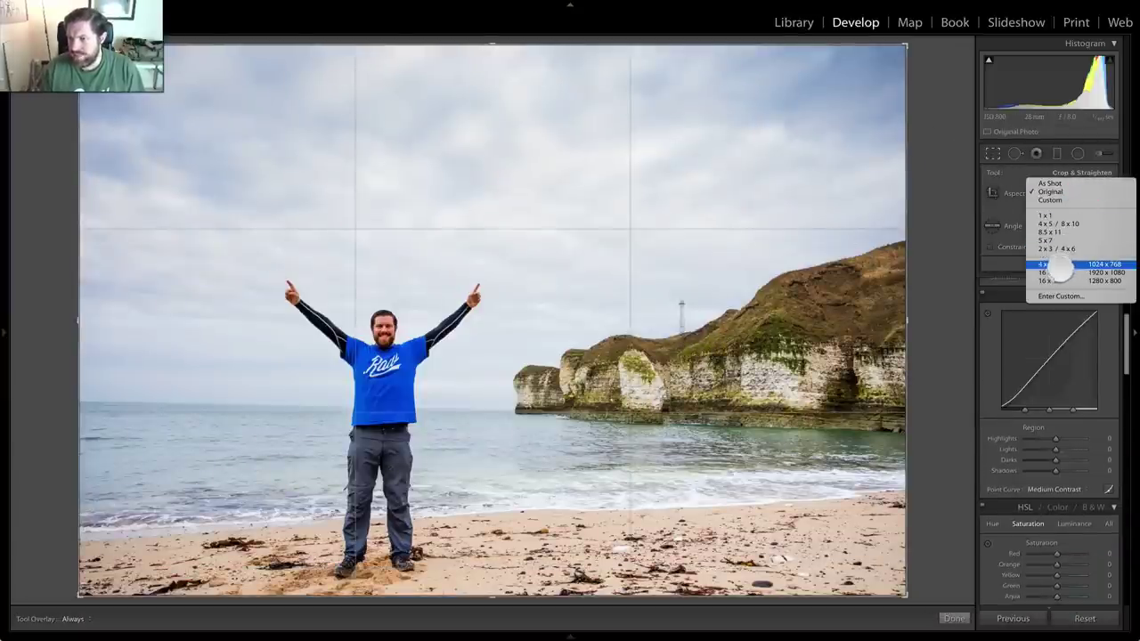
left_click(1086, 273)
left_click_drag(582, 333, 573, 301)
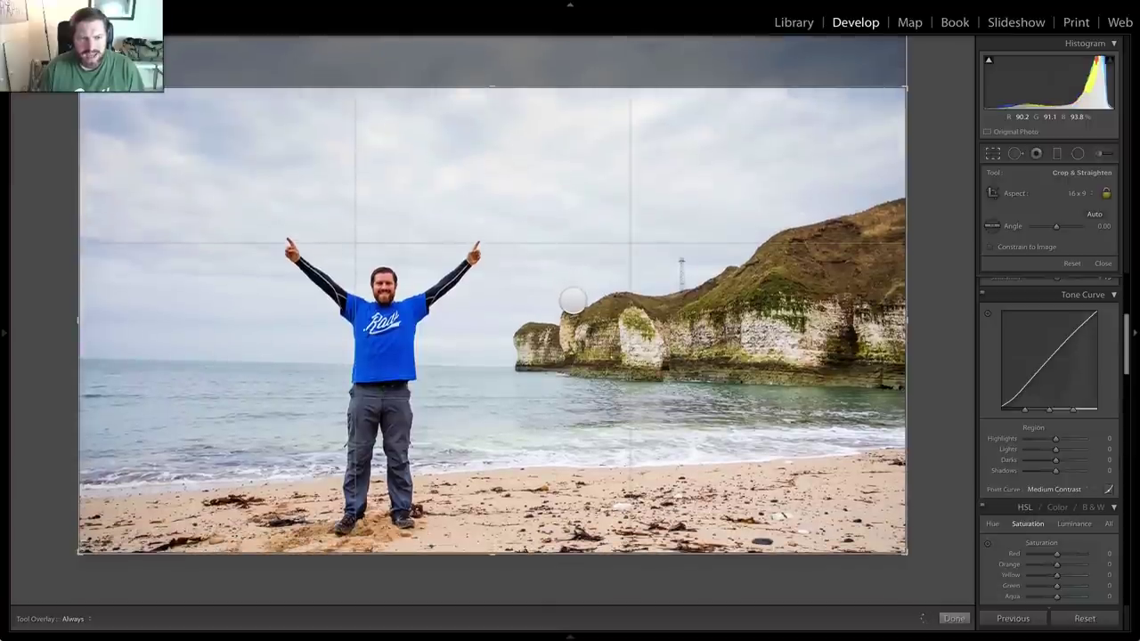
key("Return")
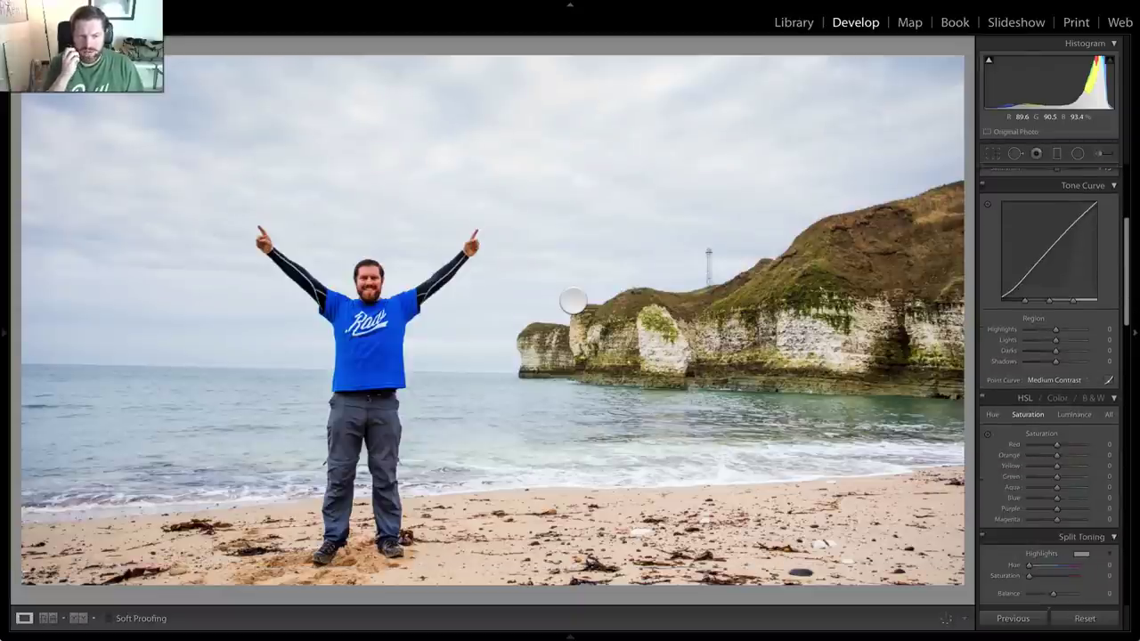
key("r")
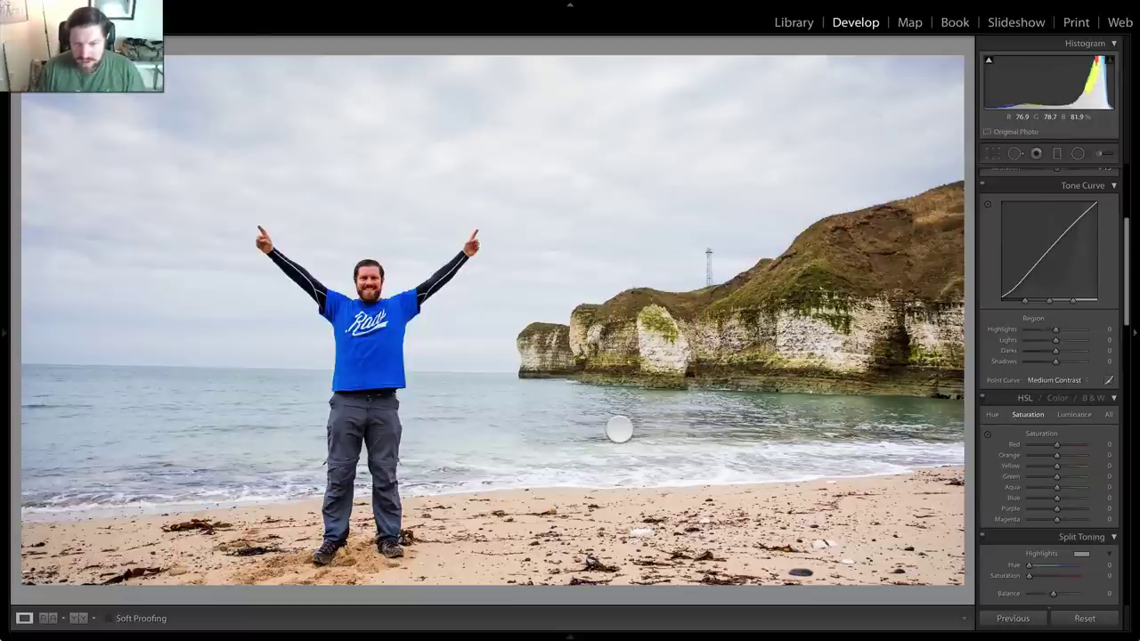
- Advance to the next photo of chalk cliffs with a dark rock
key("Right")
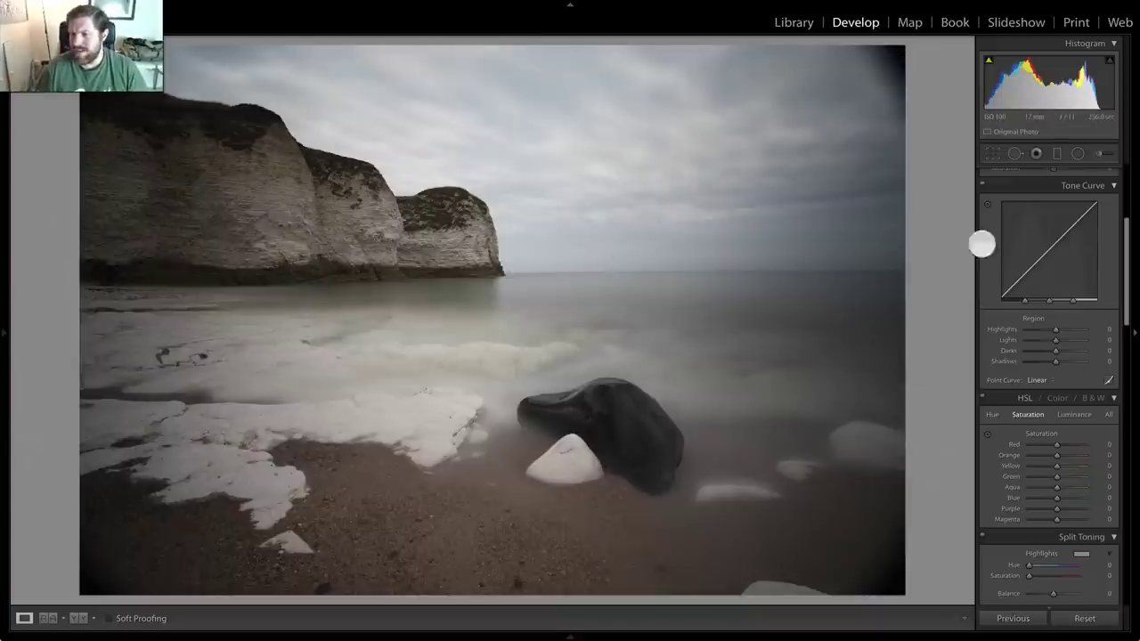
- Level the cliffs photo along the horizon (0.21°) and trim its dark top and bottom edges
scroll(1016, 308, "up", 5)
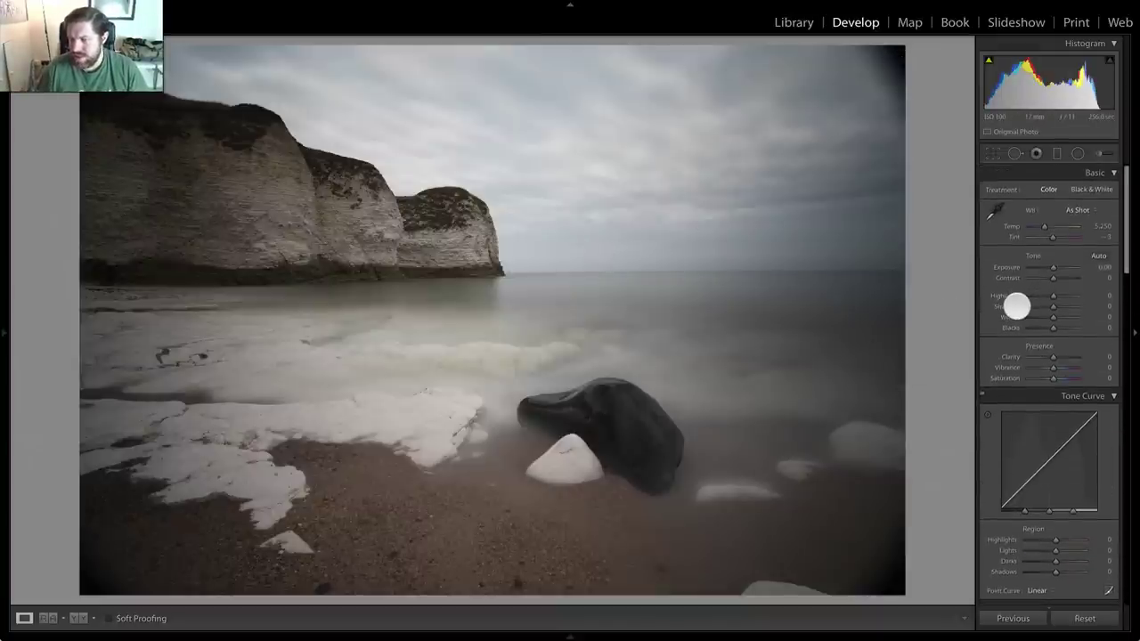
key("r")
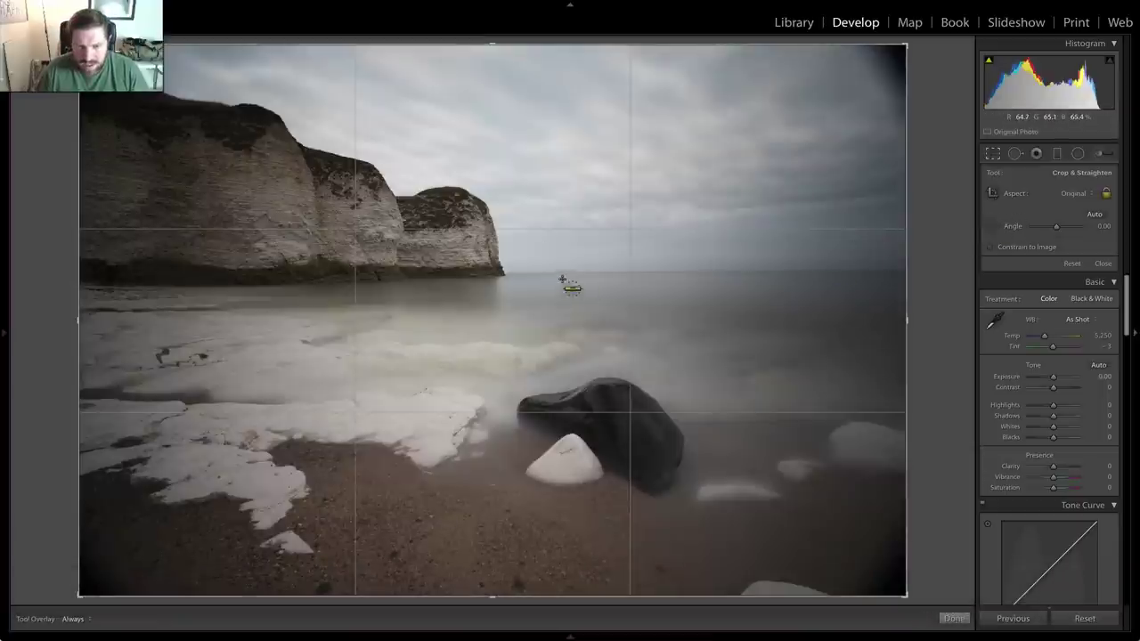
left_click_drag(561, 275, 856, 270)
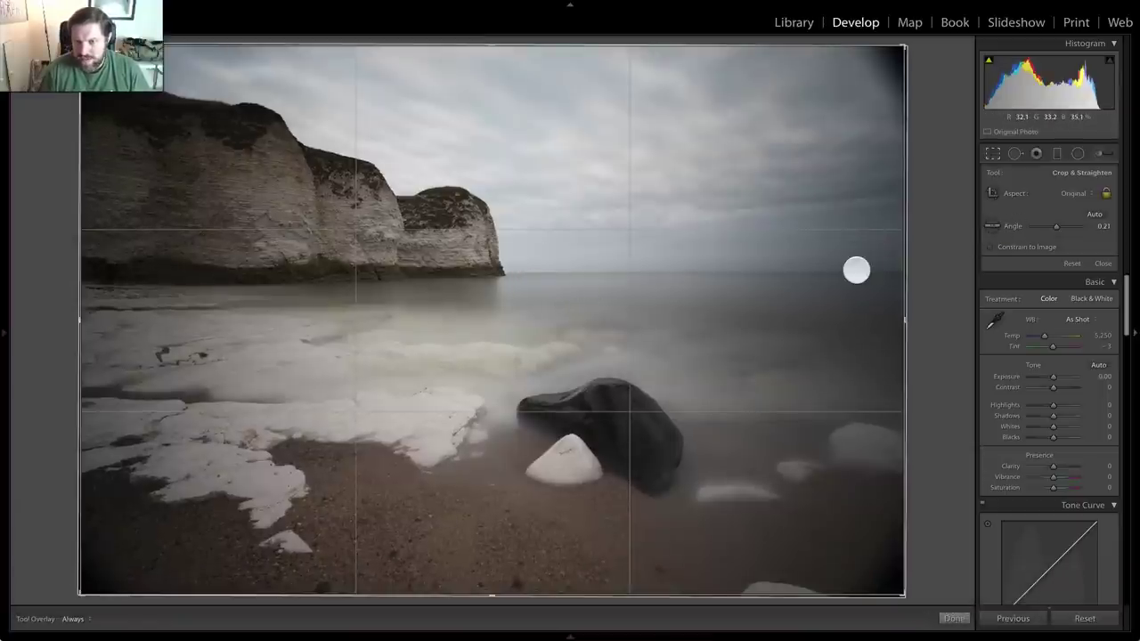
left_click_drag(493, 43, 492, 54)
left_click_drag(491, 591, 491, 576)
left_click_drag(491, 484, 495, 499)
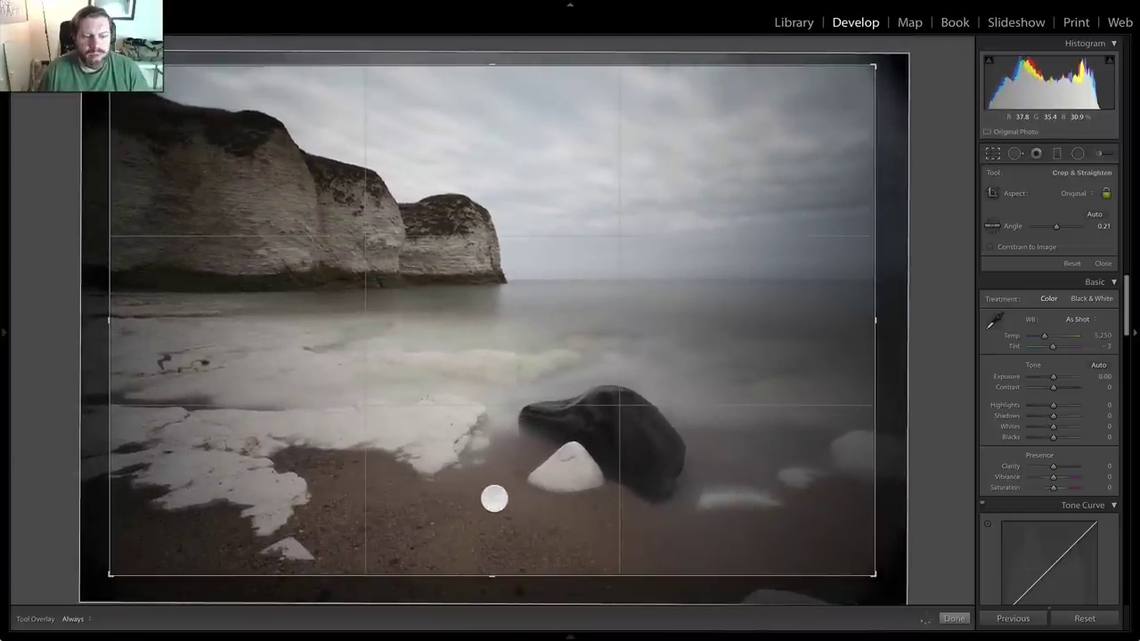
key("Return")
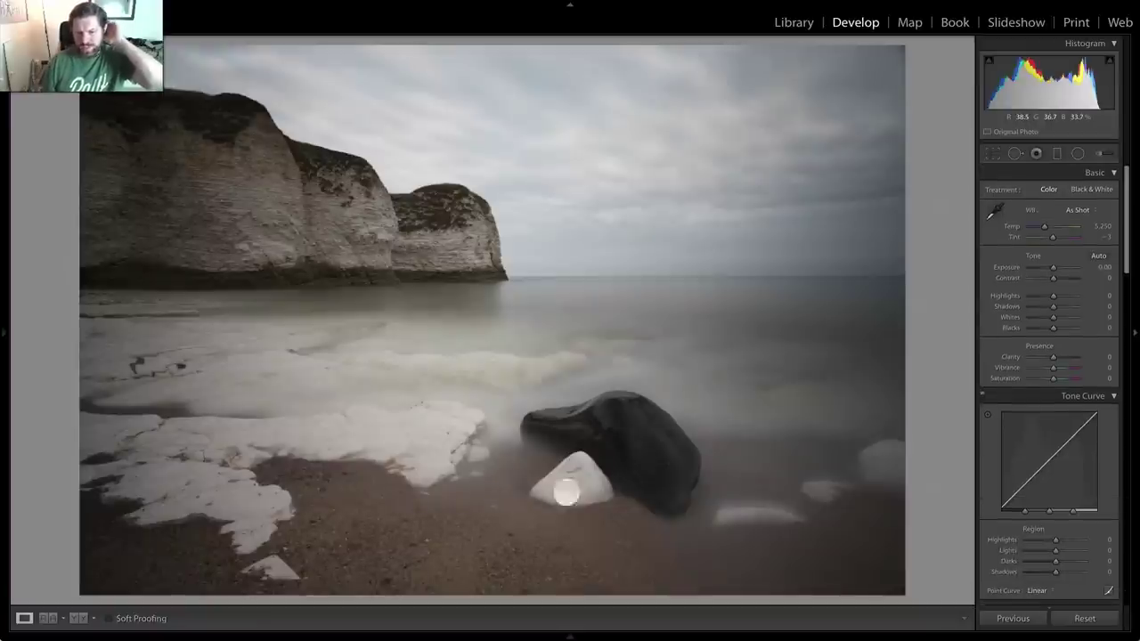
- Raise Exposure to +0.75 and enable profile and chromatic aberration corrections with Distortion 0
left_click_drag(1053, 267, 1057, 266)
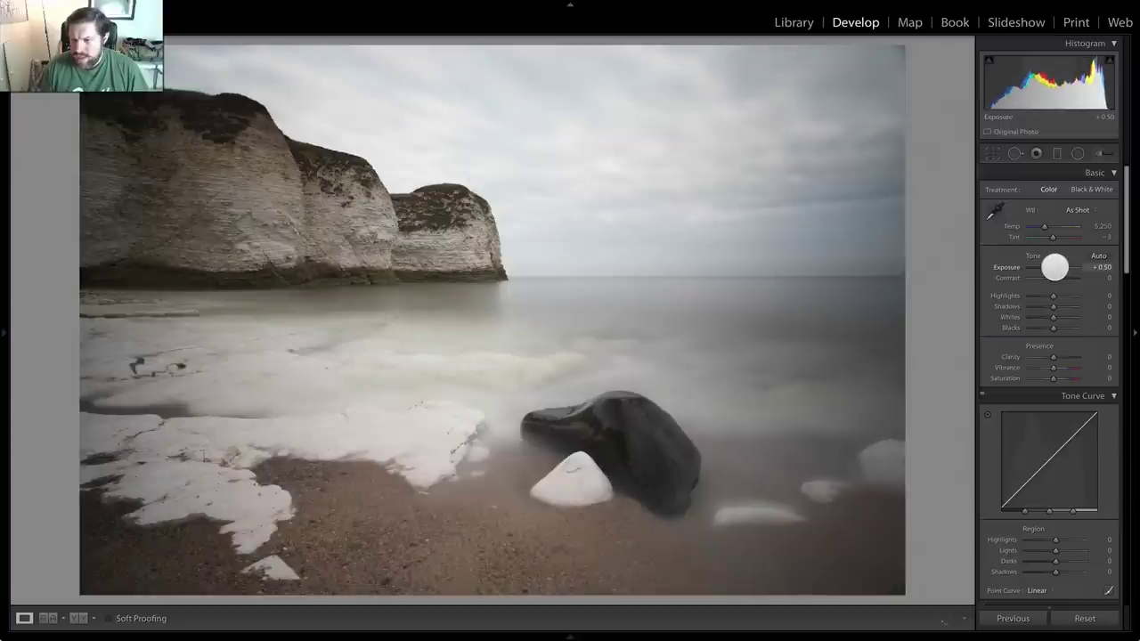
scroll(1074, 333, "down", 15)
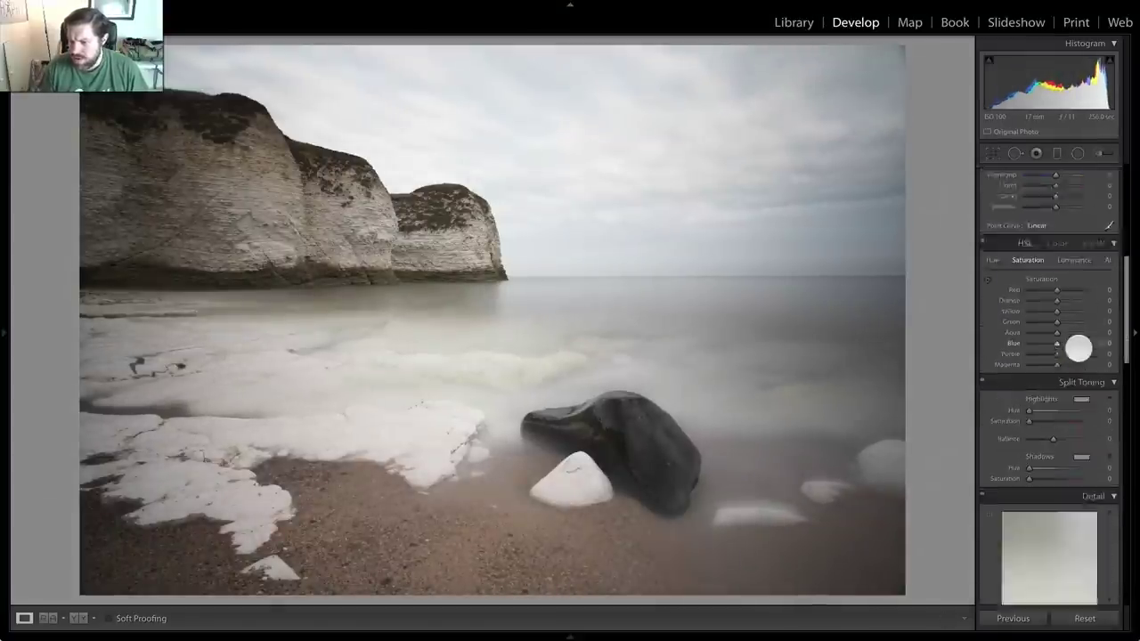
left_click(989, 548)
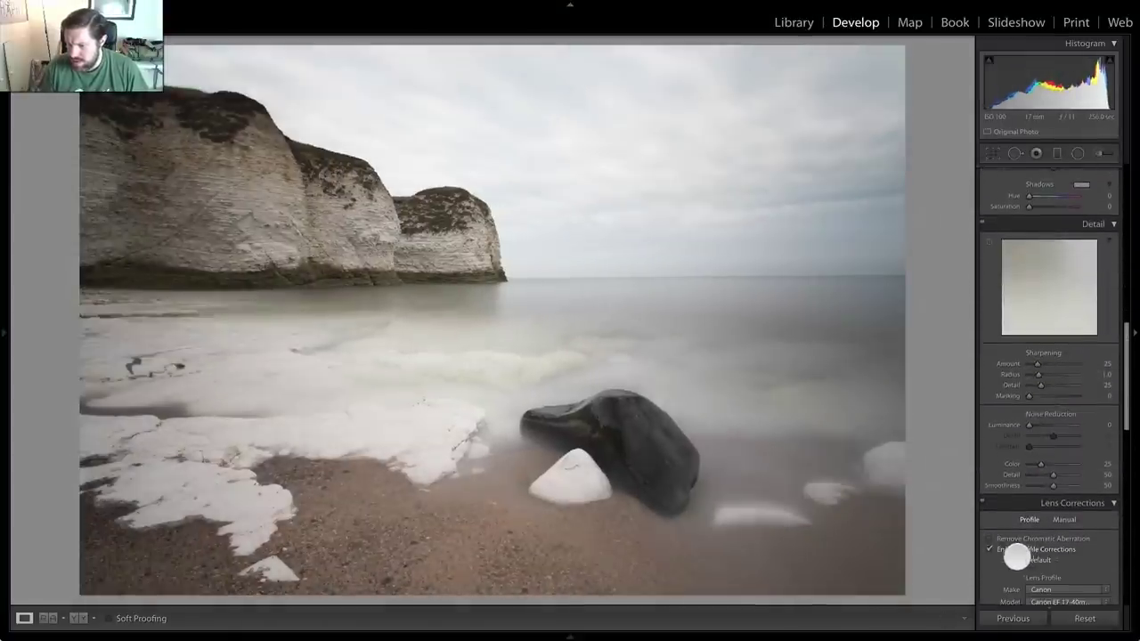
scroll(1018, 555, "down", 3)
left_click_drag(1050, 546, 1006, 547)
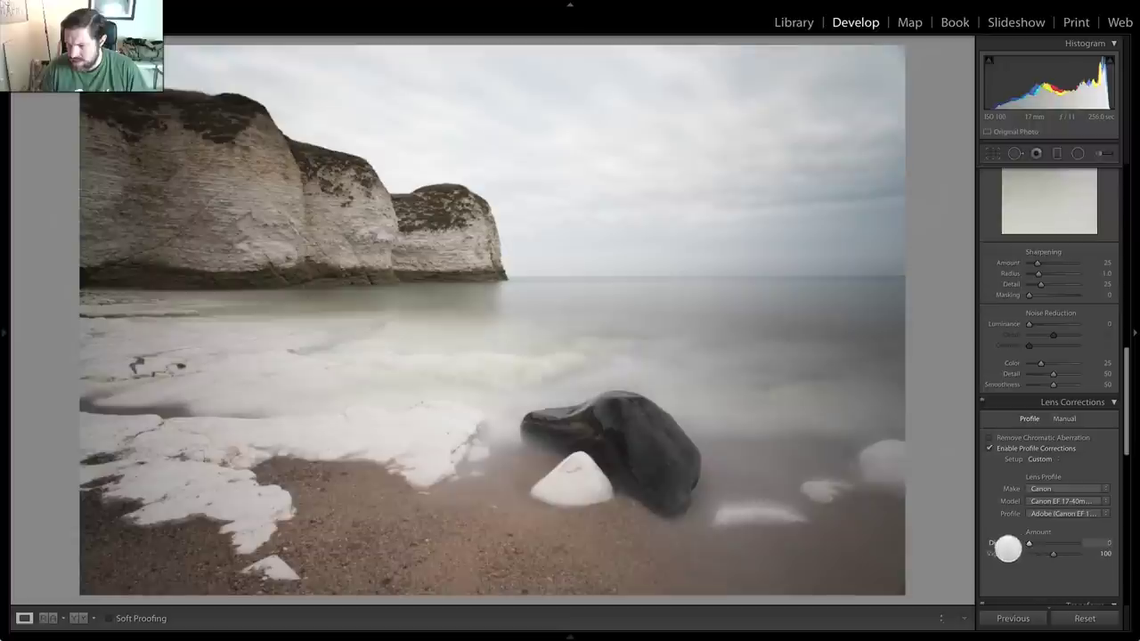
left_click(990, 438)
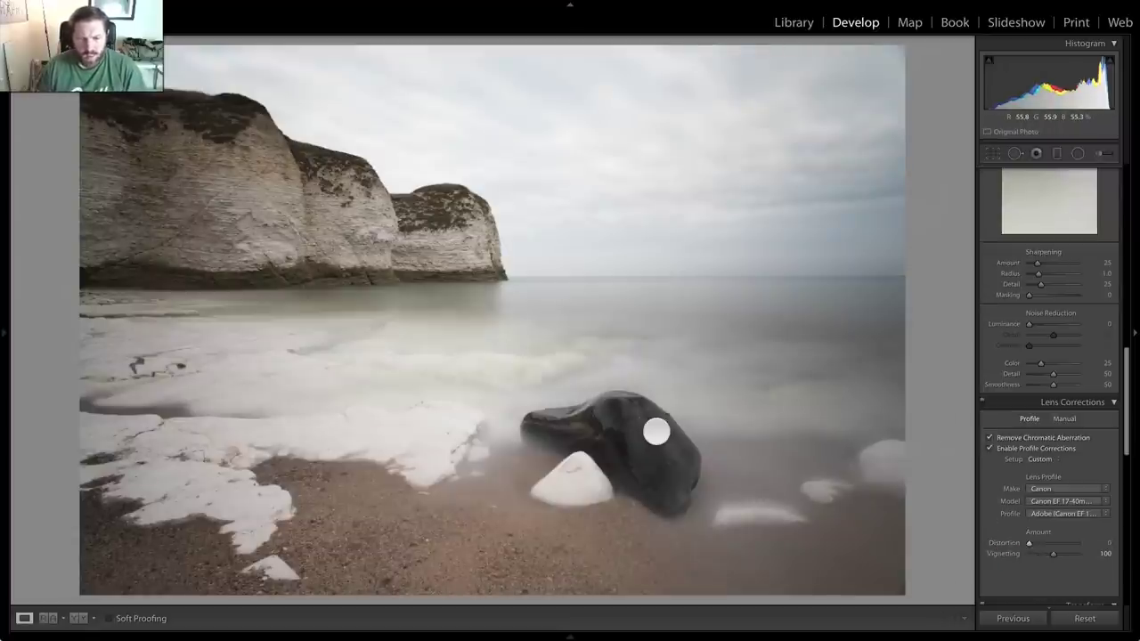
key("r")
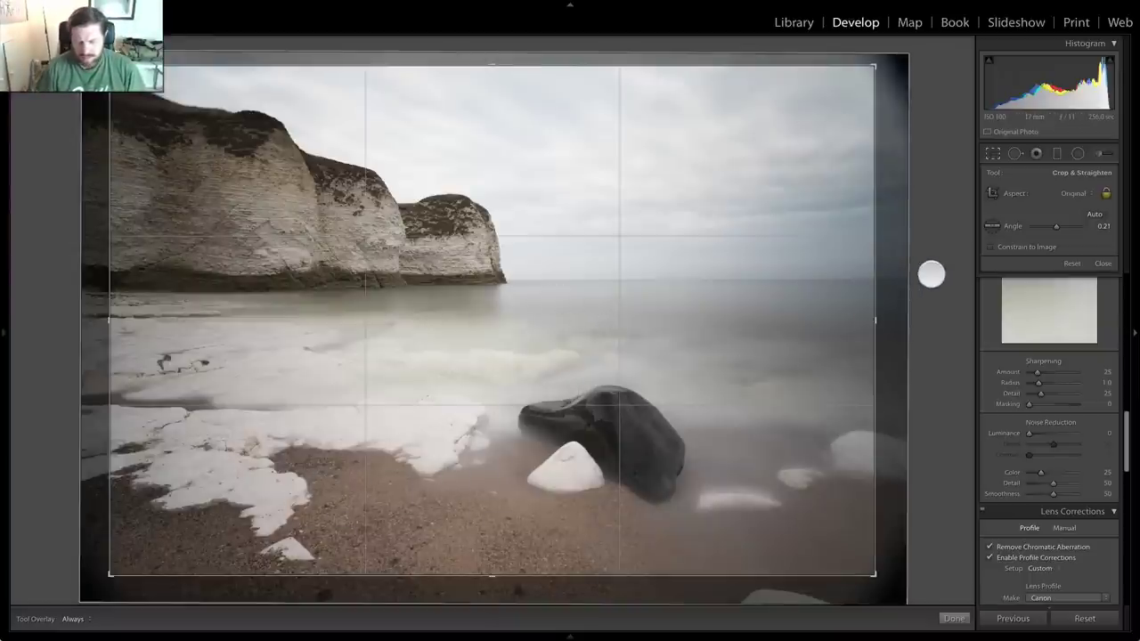
- Keep the existing crop and set Luminance noise reduction to 19
key("Return")
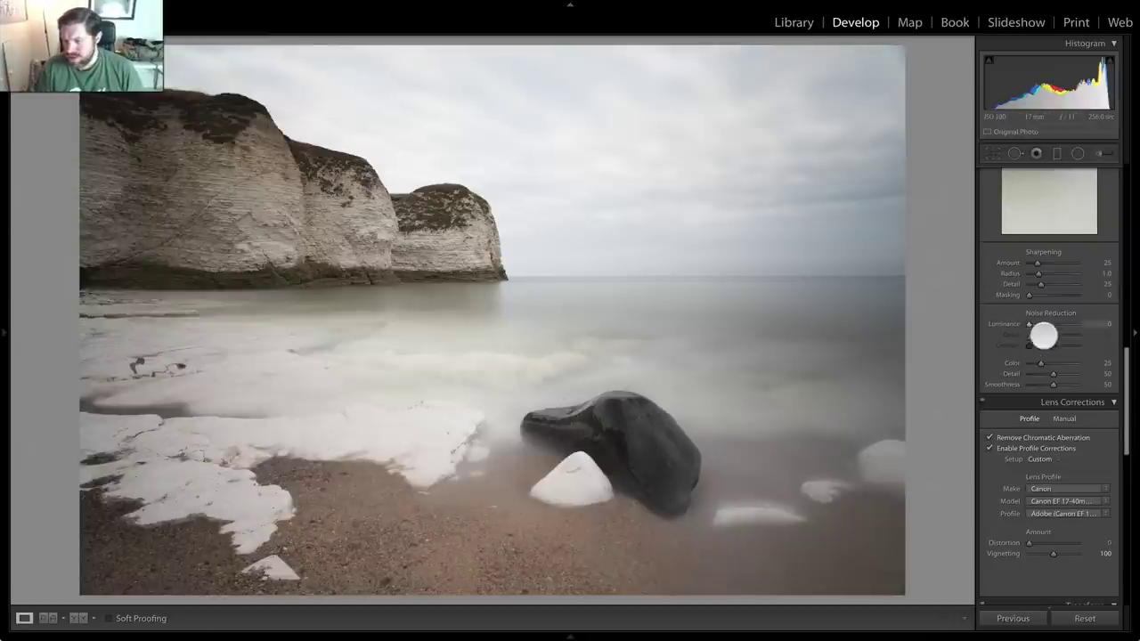
scroll(1044, 337, "up", 5)
scroll(1044, 341, "down", 5)
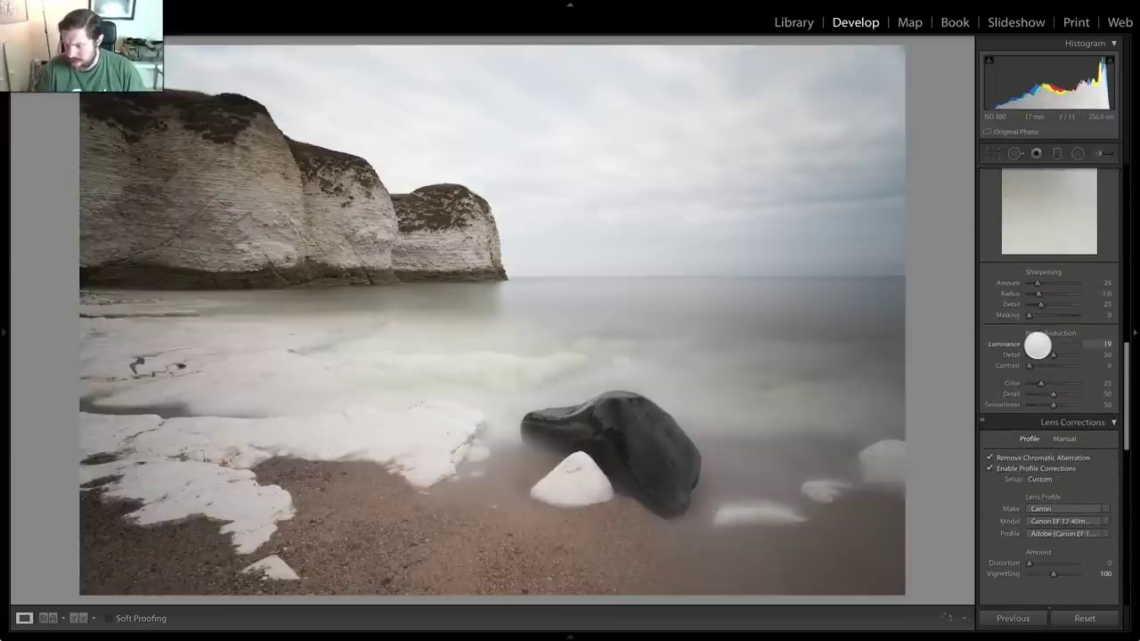
scroll(1053, 367, "up", 5)
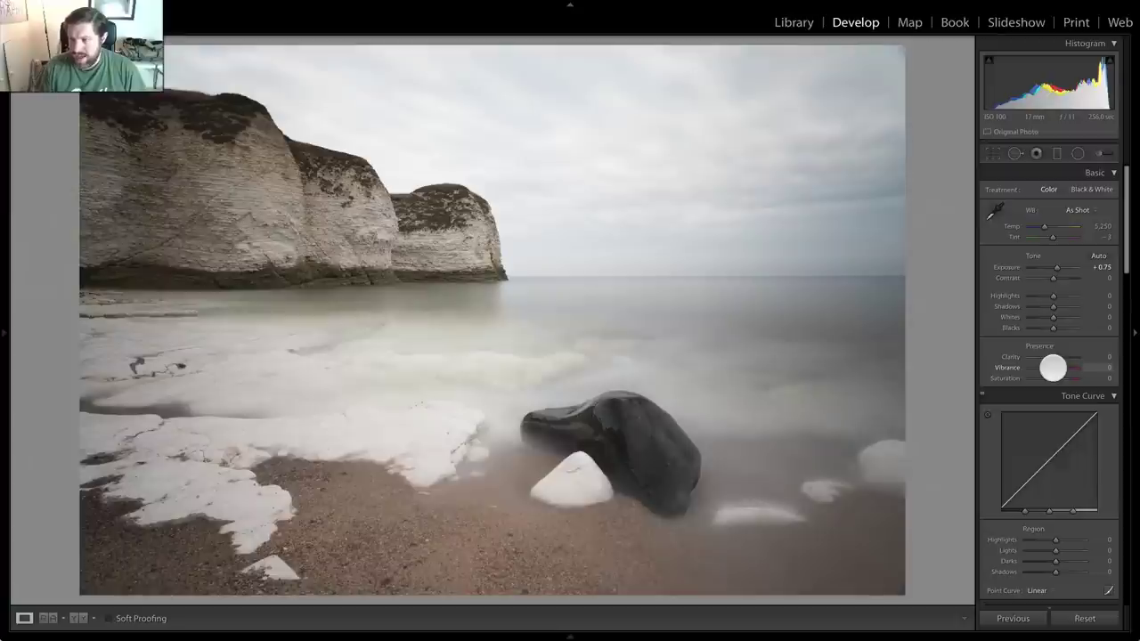
- Set Contrast +38, Shadows +60, Whites +33, Blacks −36, Vibrance +30 and Saturation −29
left_click_drag(1051, 314, 1042, 332)
left_click_drag(1054, 278, 1061, 308)
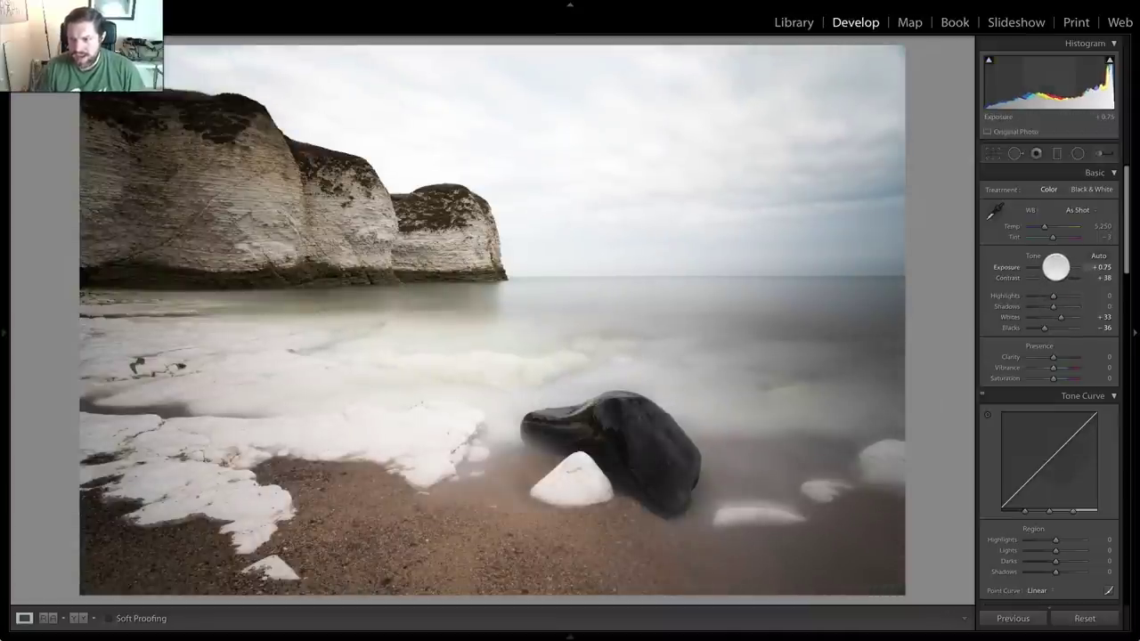
left_click_drag(1054, 305, 1067, 308)
left_click_drag(1053, 367, 1058, 367)
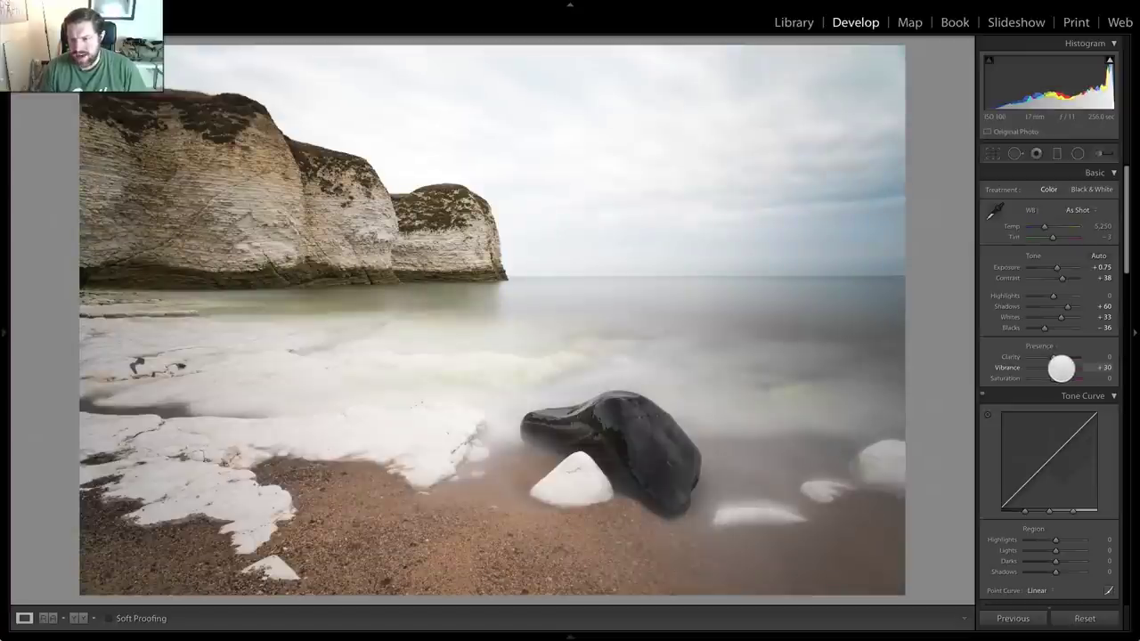
left_click_drag(1052, 382, 1051, 381)
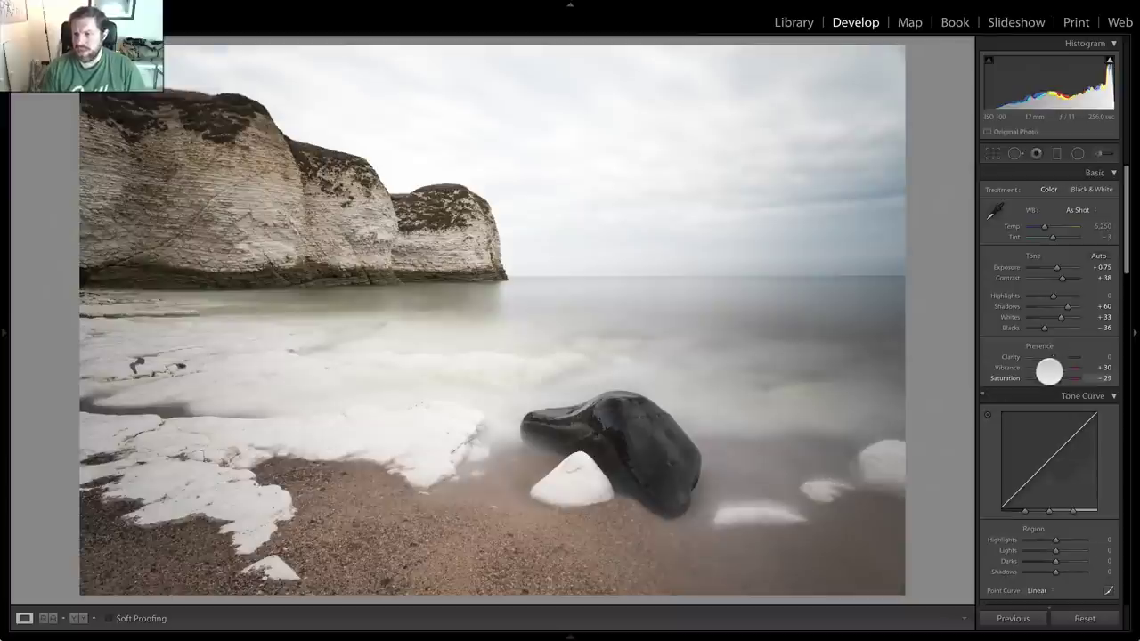
left_click(1058, 151)
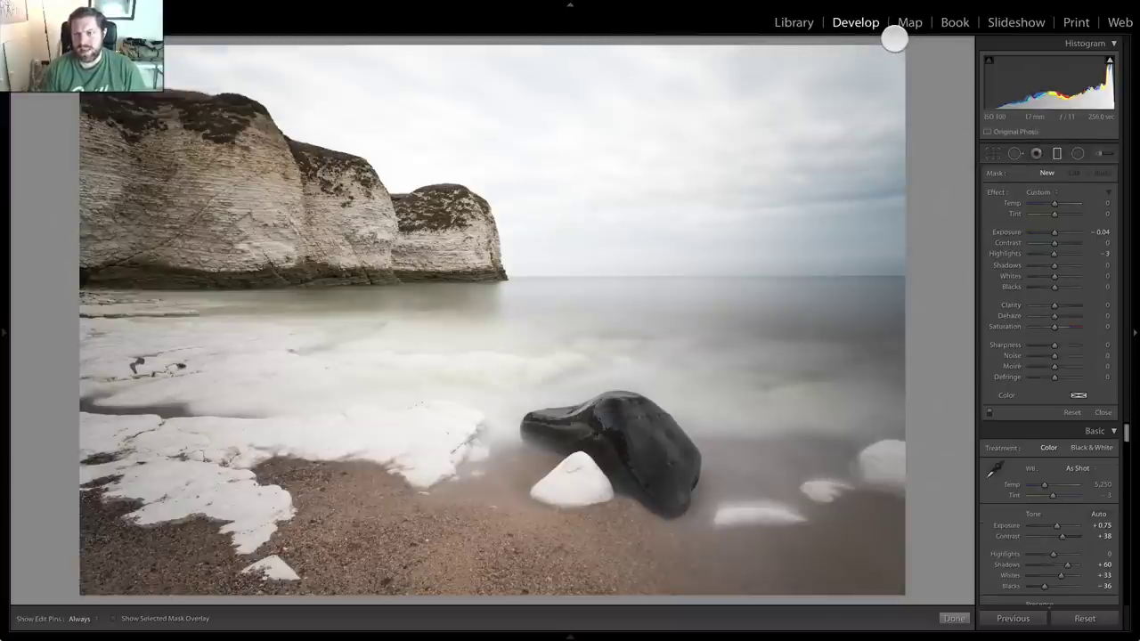
- Add a sky graduated filter: Exposure −0.98, Highlights −55, Shadows 100, Whites 36, Clarity −4, Saturation 21
left_click_drag(850, 139, 794, 547)
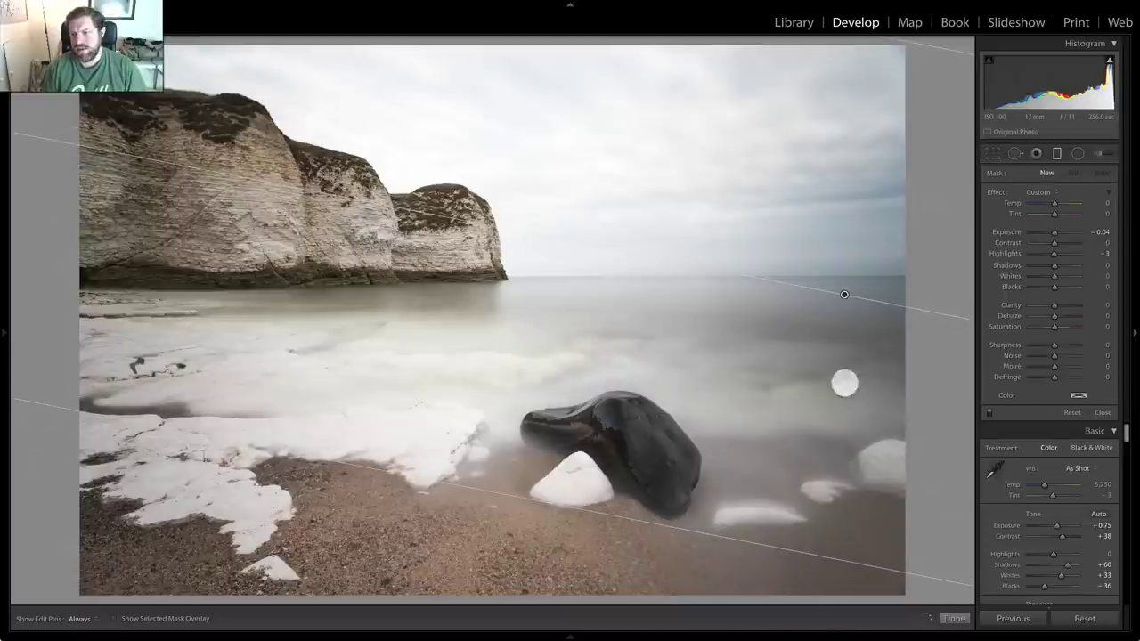
left_click_drag(1054, 233, 1072, 265)
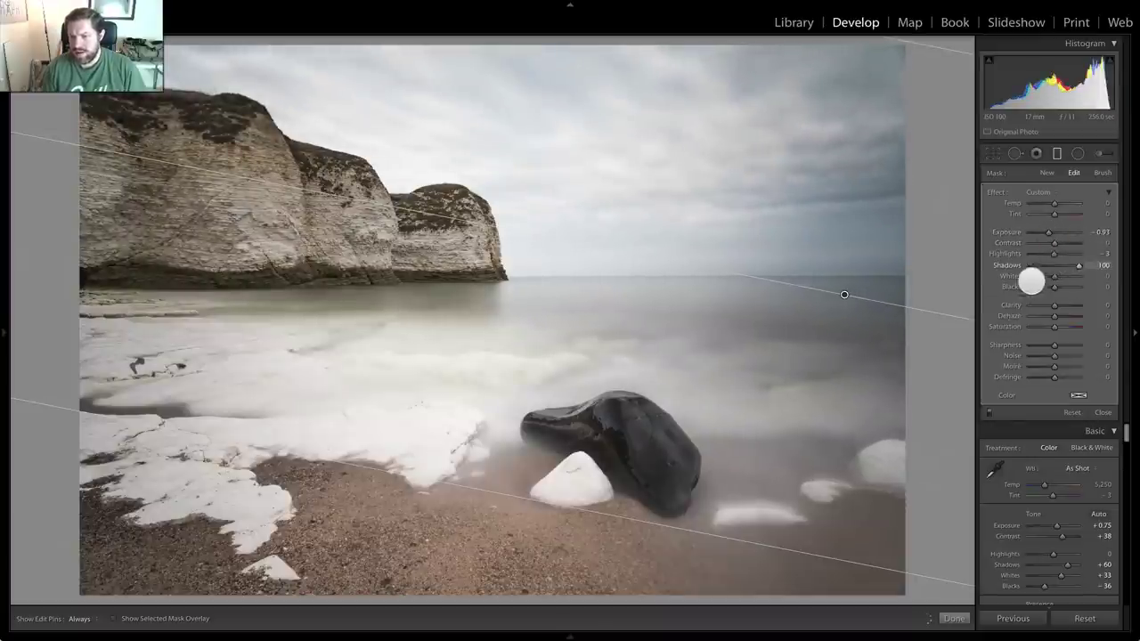
left_click_drag(710, 532, 736, 479)
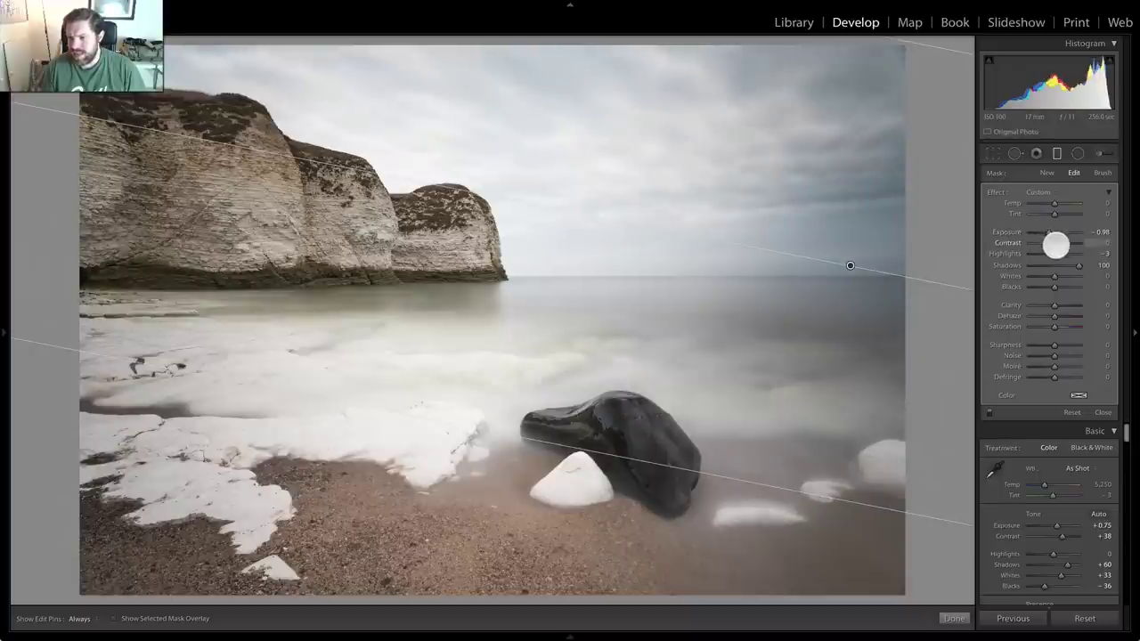
left_click_drag(1051, 254, 1038, 258)
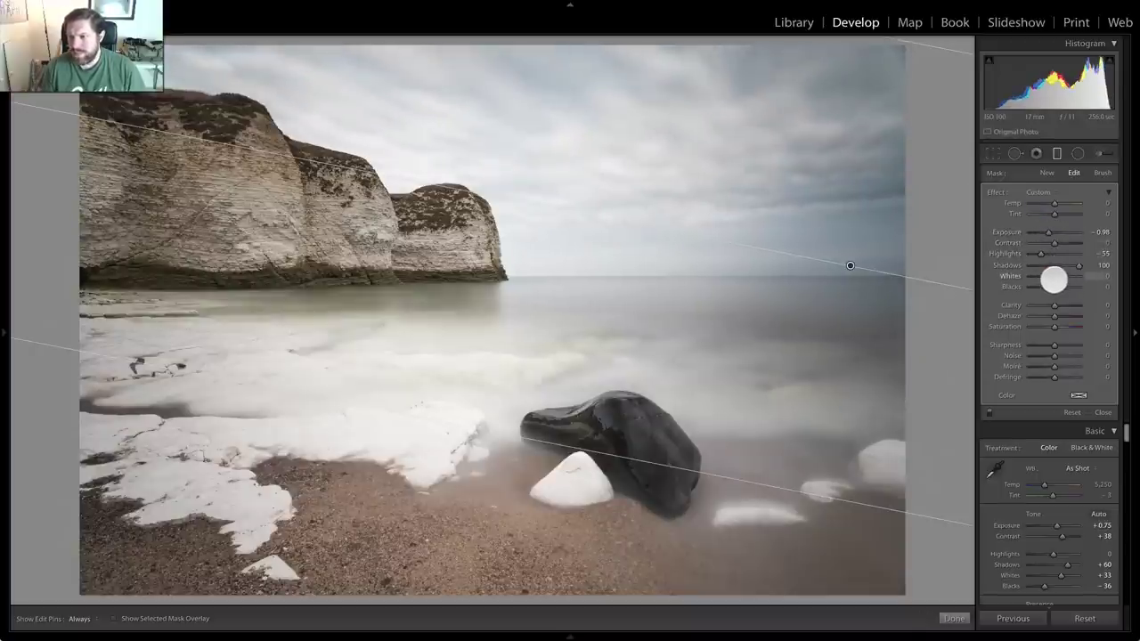
mouse_move(1053, 277)
left_mouse_down()
mouse_move(1062, 276)
mouse_move(1053, 285)
left_mouse_up()
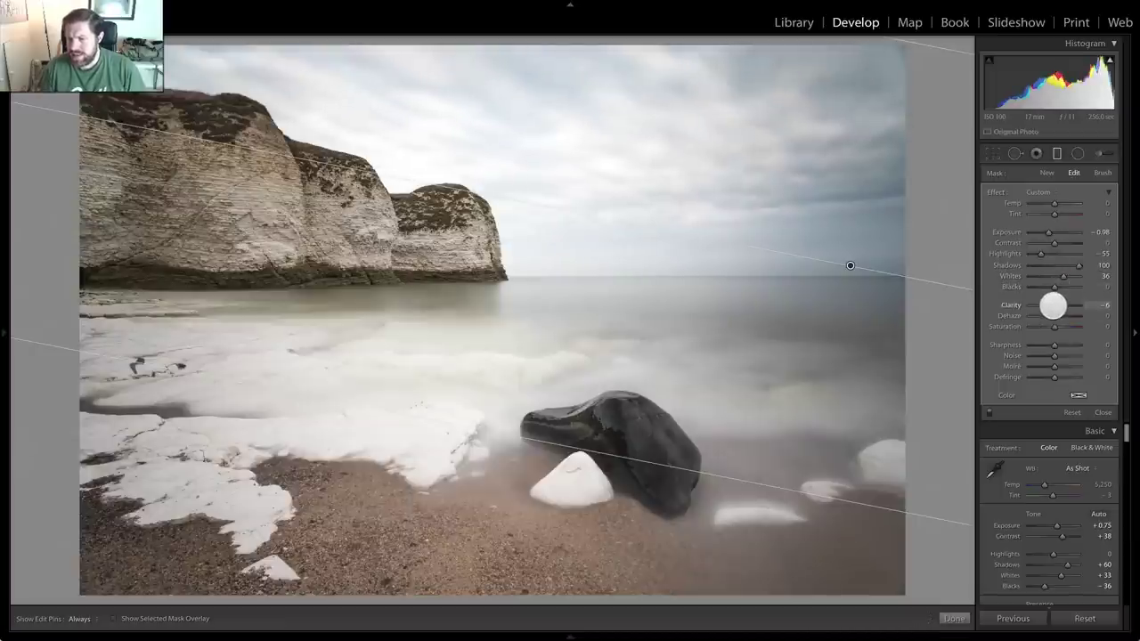
left_click_drag(1052, 305, 1060, 328)
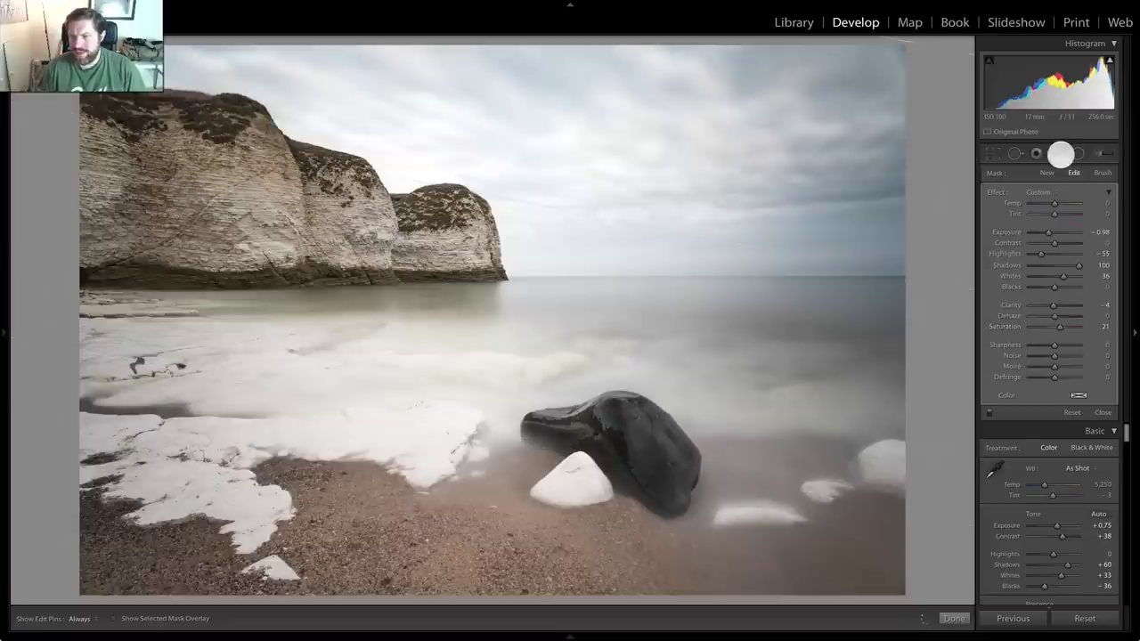
left_click(1057, 154)
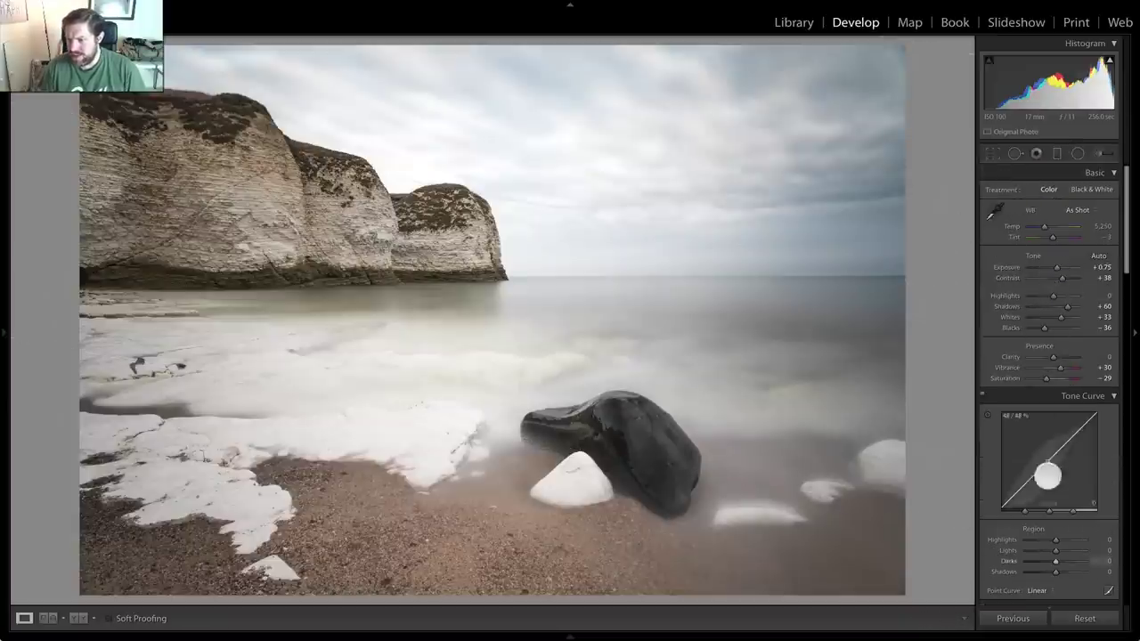
- Apply the Medium Contrast point curve and lower Clarity to -16
left_click(1037, 592)
left_click(1042, 597)
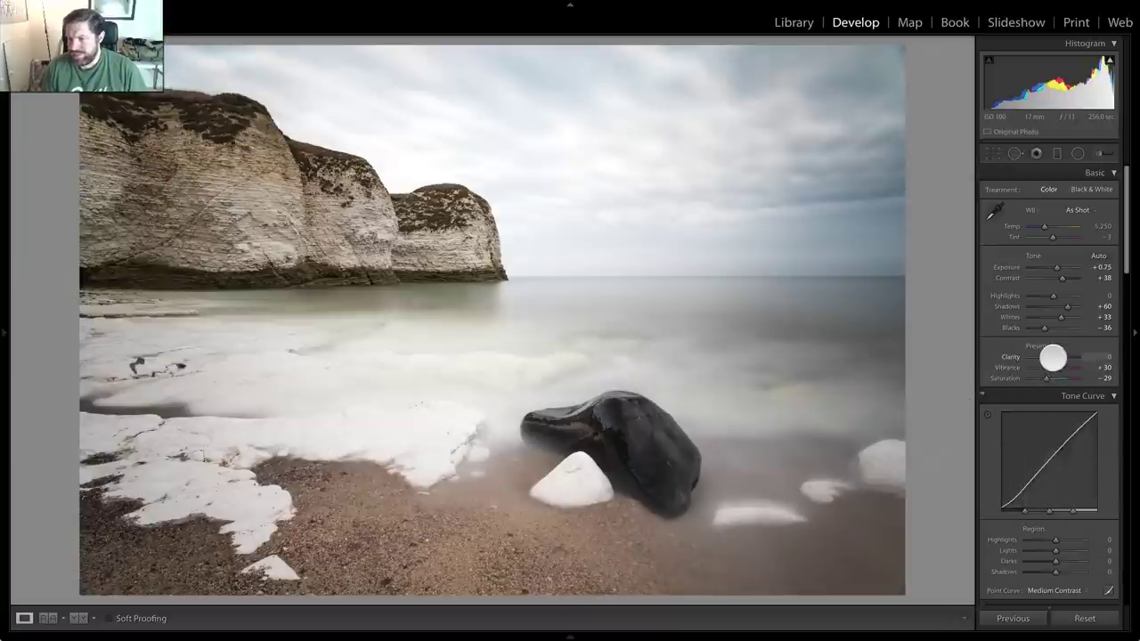
left_click_drag(1053, 358, 1050, 359)
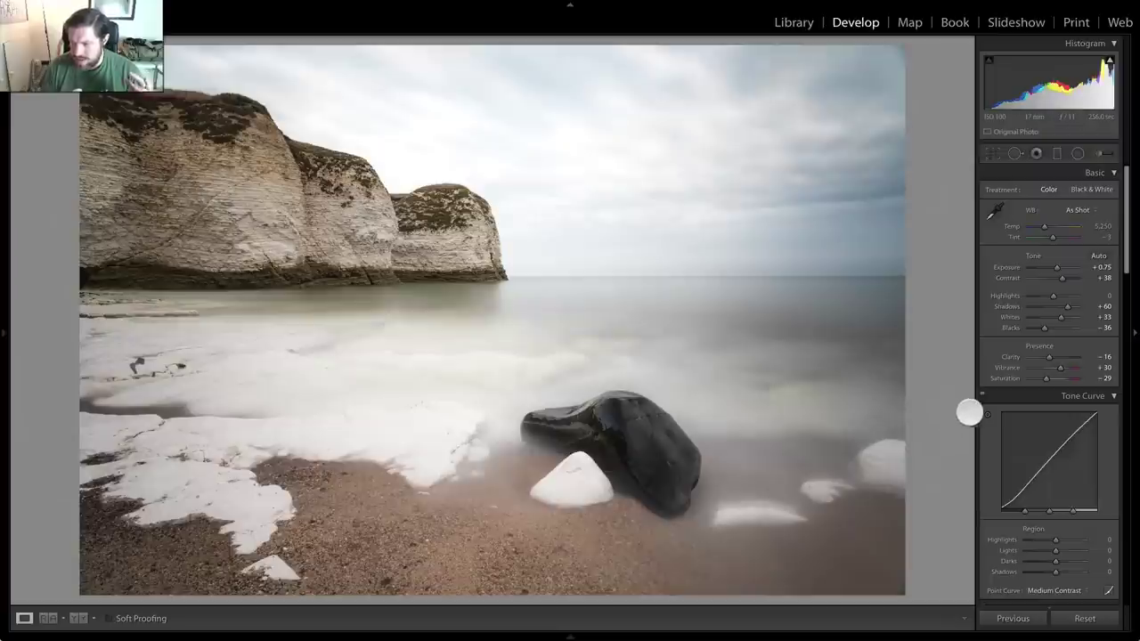
- Raise global Exposure to +1.25 and pull Whites down to -20
scroll(993, 400, "down", 2)
scroll(993, 401, "down", 3)
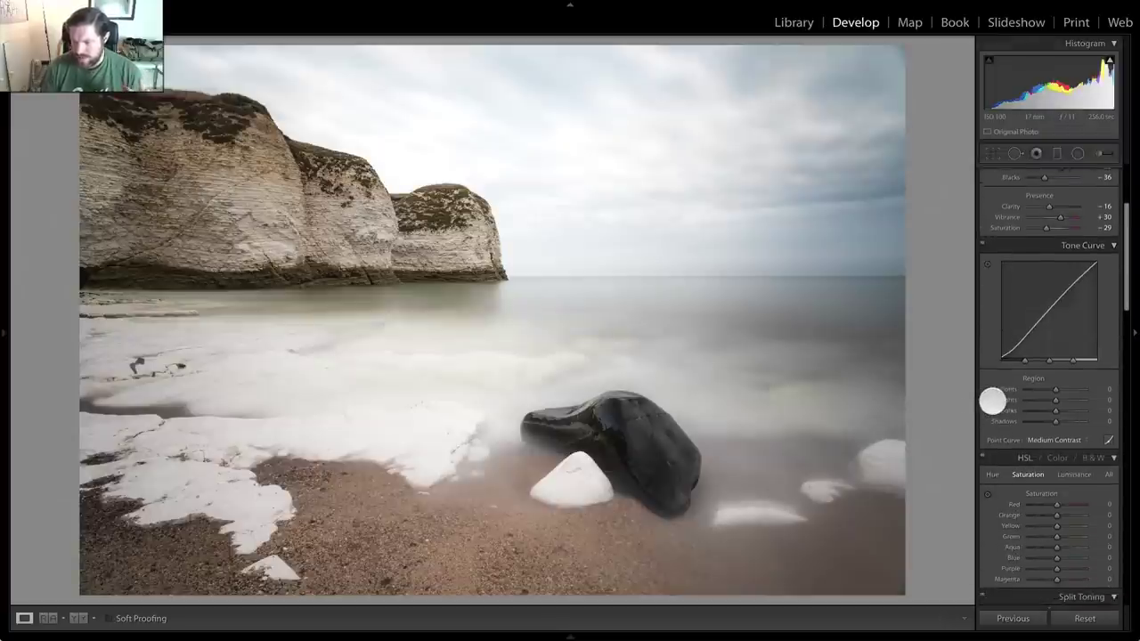
scroll(992, 401, "up", 5)
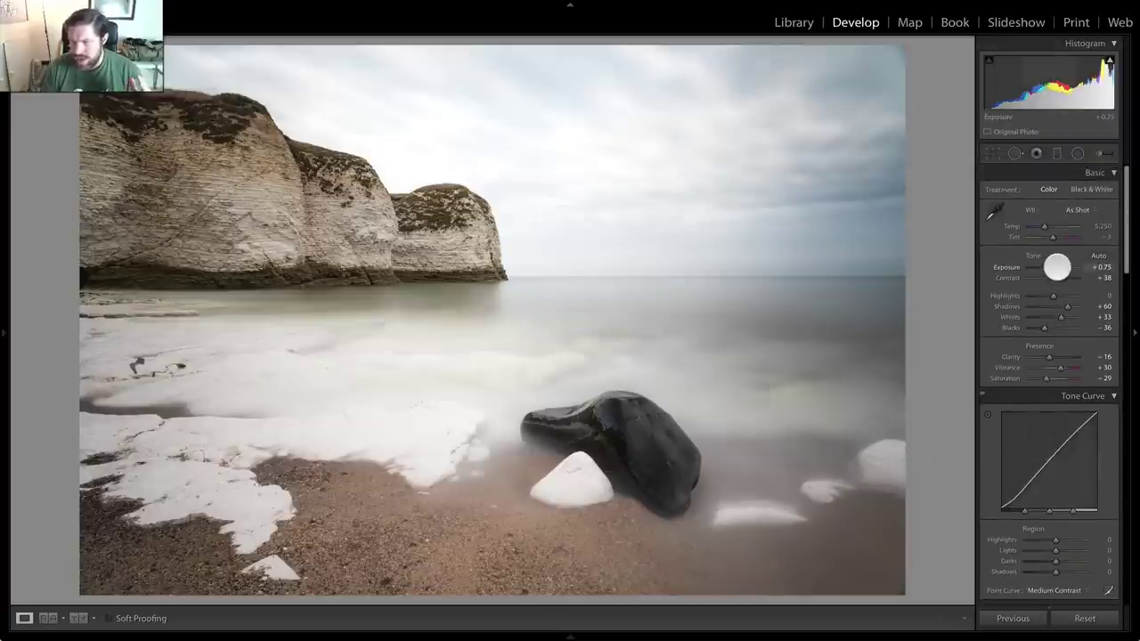
left_click_drag(1057, 267, 1060, 267)
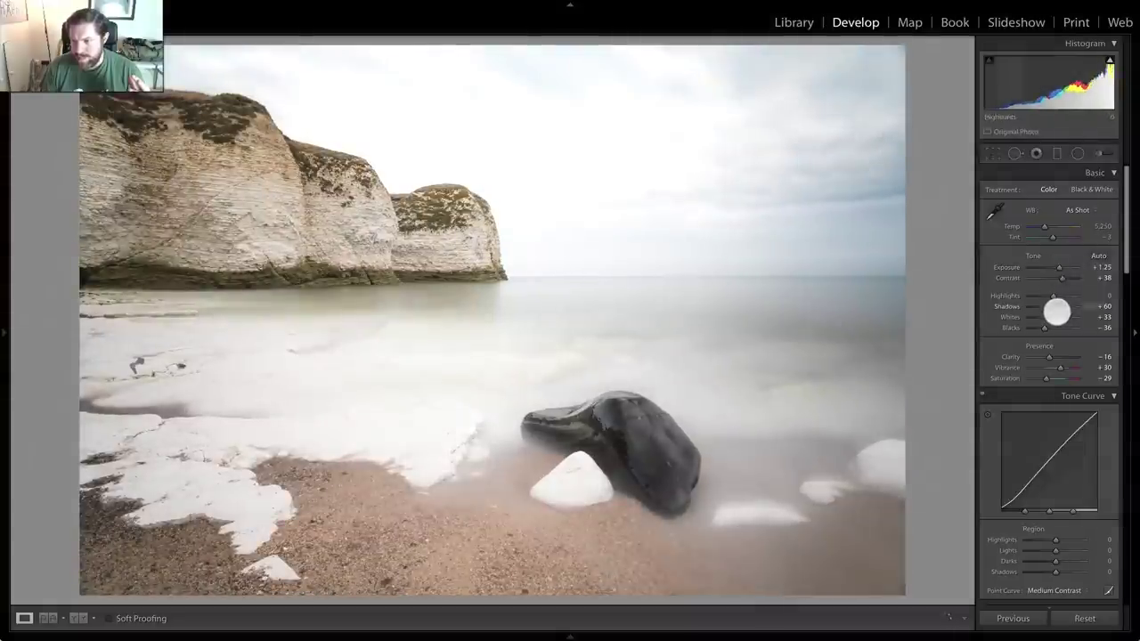
left_click_drag(1051, 316, 1045, 317)
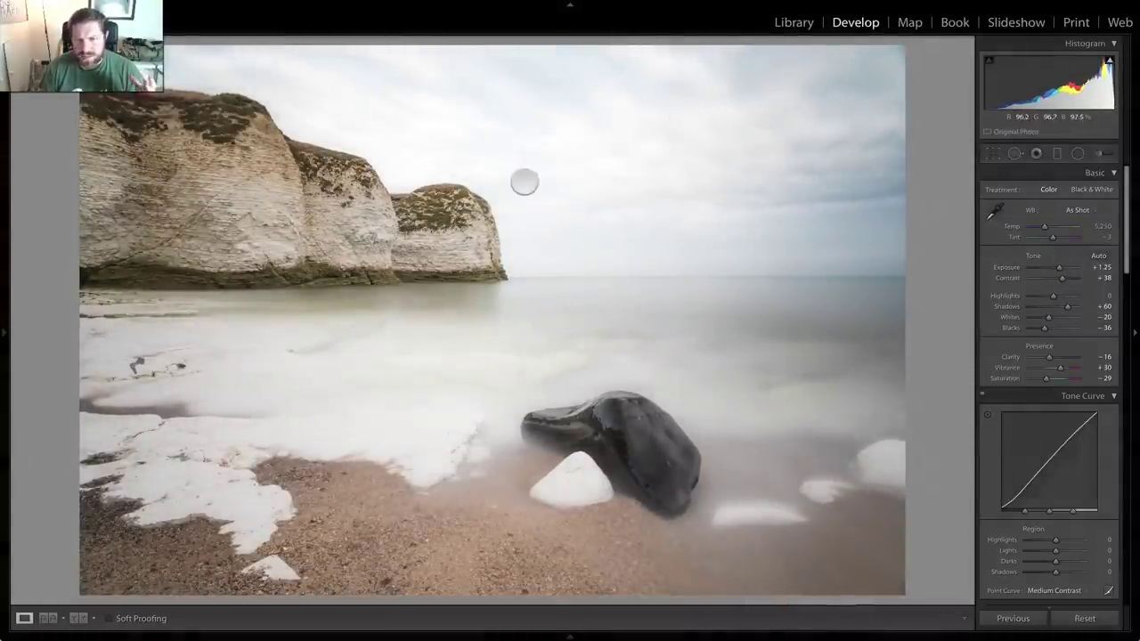
- Draw a new graduated filter across the right-hand sea and raise its exposure
left_click(1058, 154)
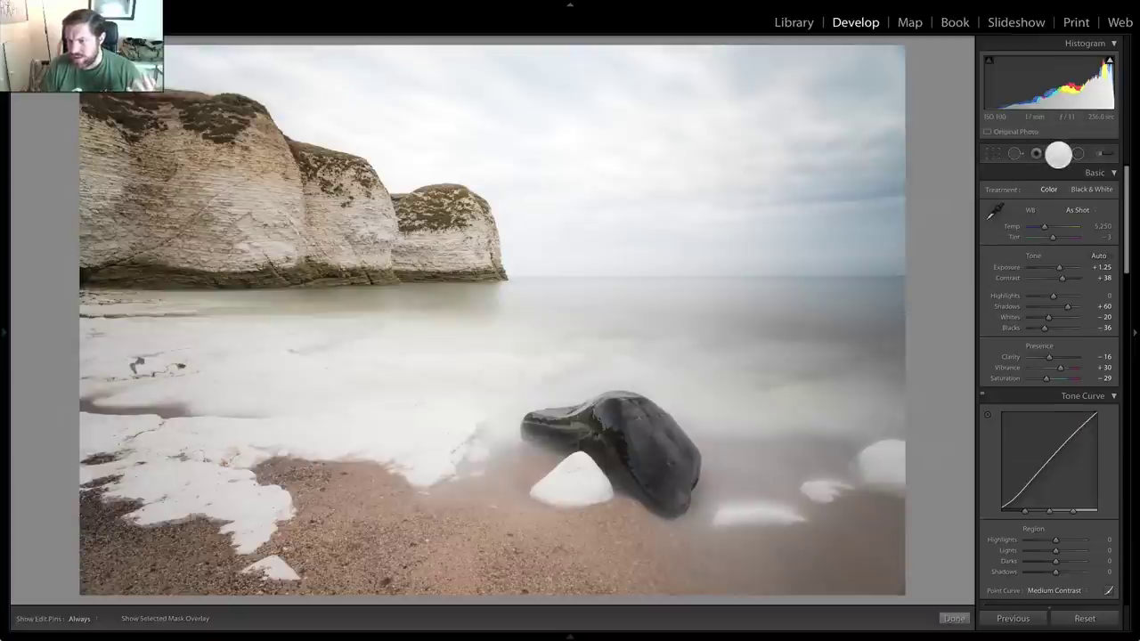
left_click_drag(921, 324, 703, 327)
left_click_drag(1055, 231, 1058, 234)
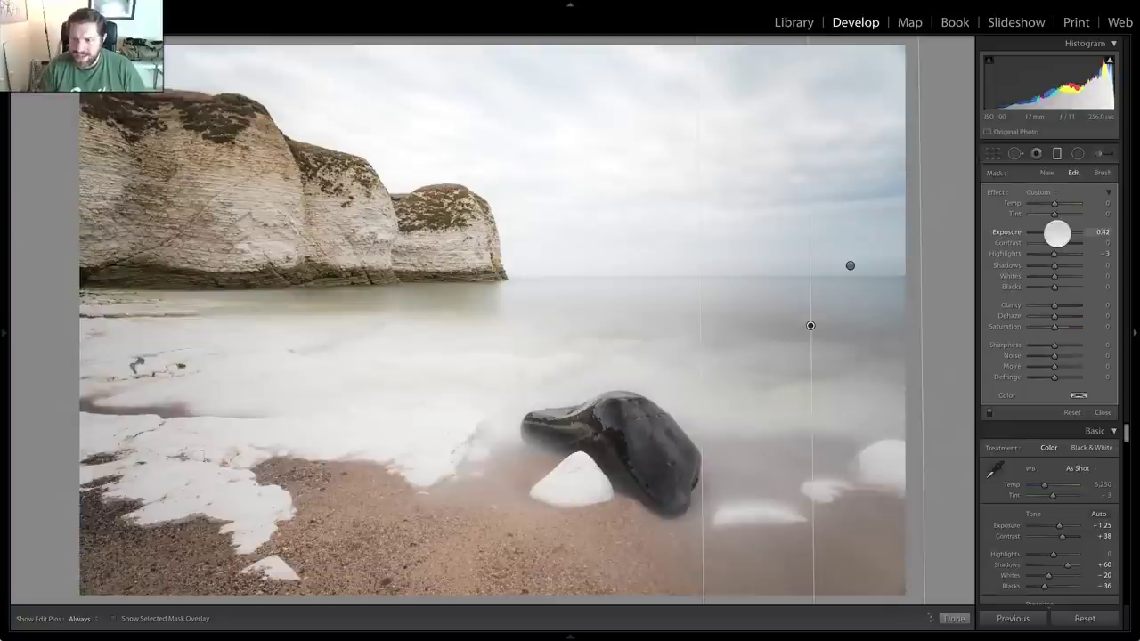
left_click(1055, 155)
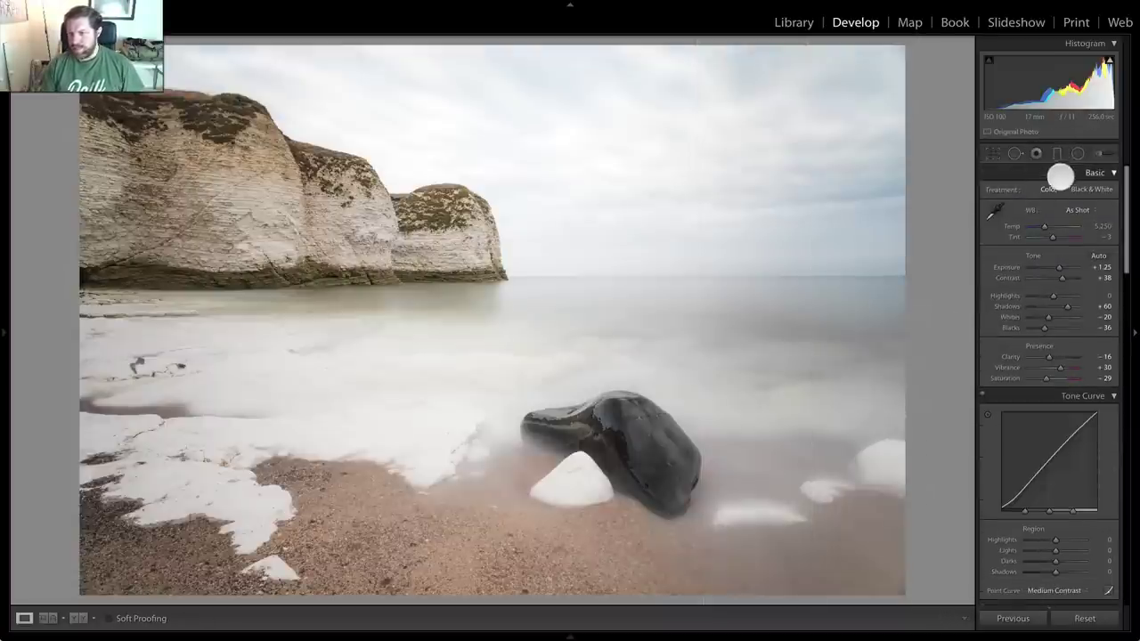
- Reselect the right-side filter and set Exposure 0.53, Highlights 22, Shadows 26
left_click(1057, 154)
left_click(850, 265)
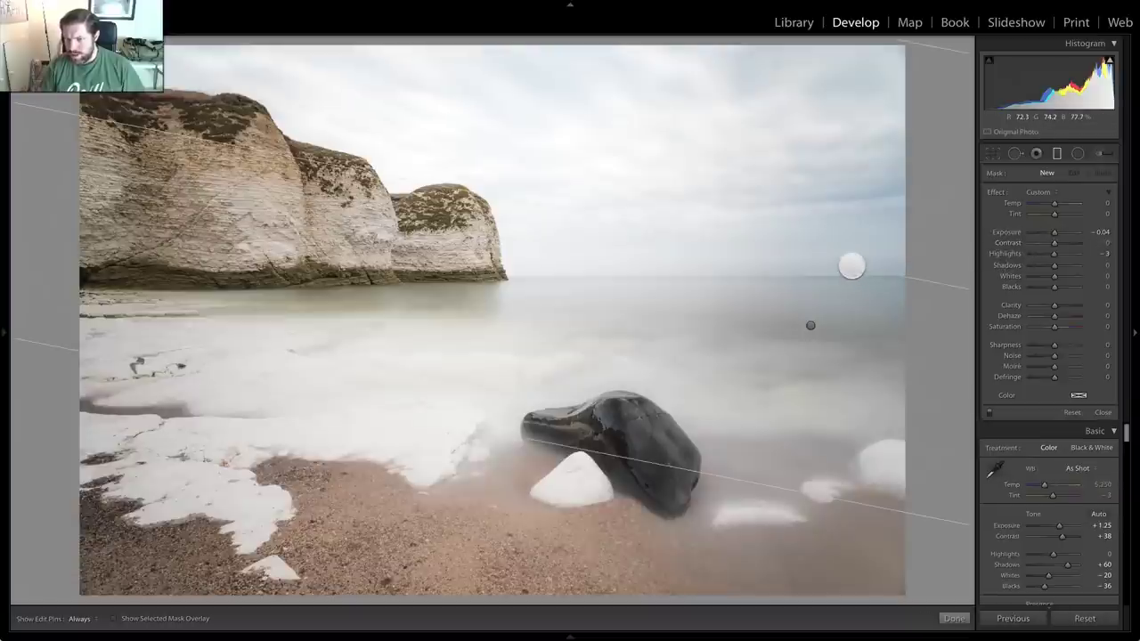
left_click(811, 326)
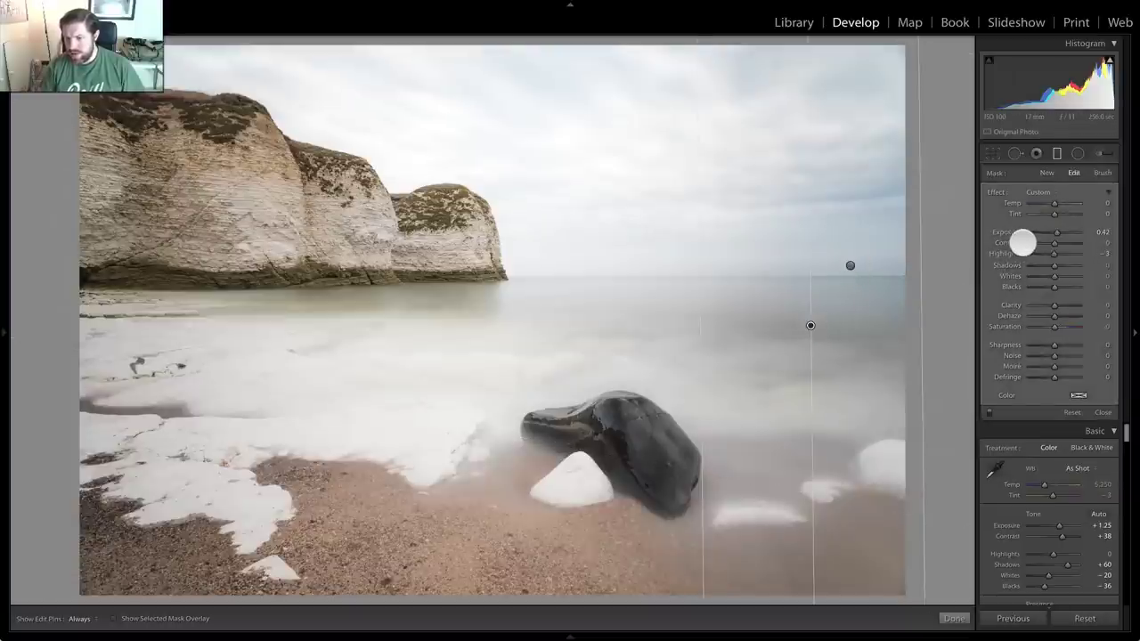
left_click_drag(1057, 232, 1062, 265)
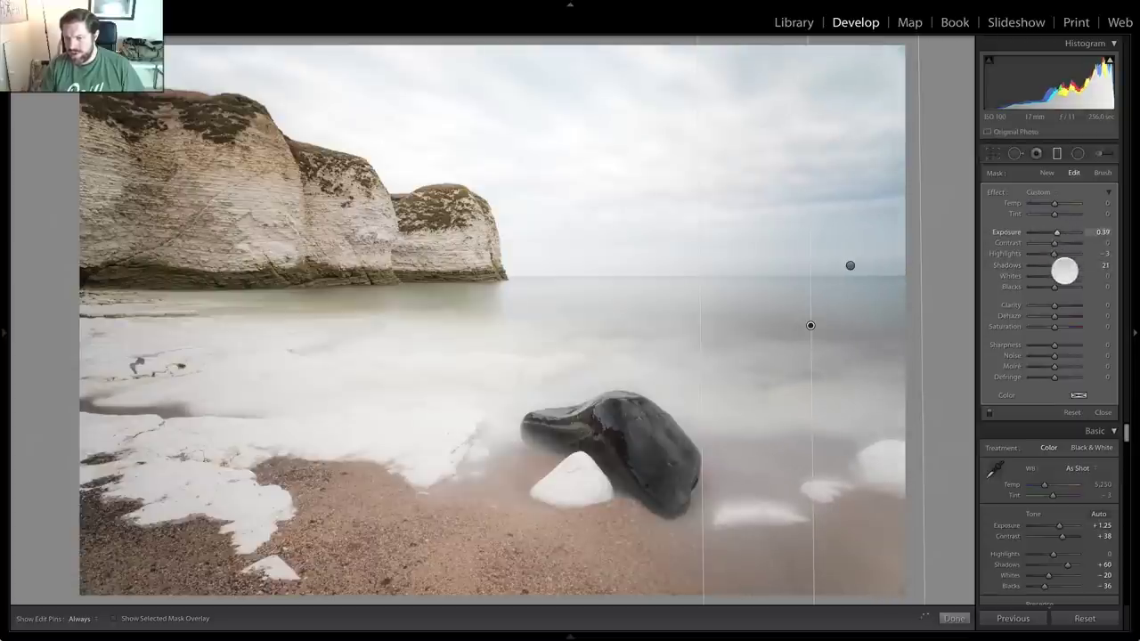
left_click_drag(1058, 264, 1062, 253)
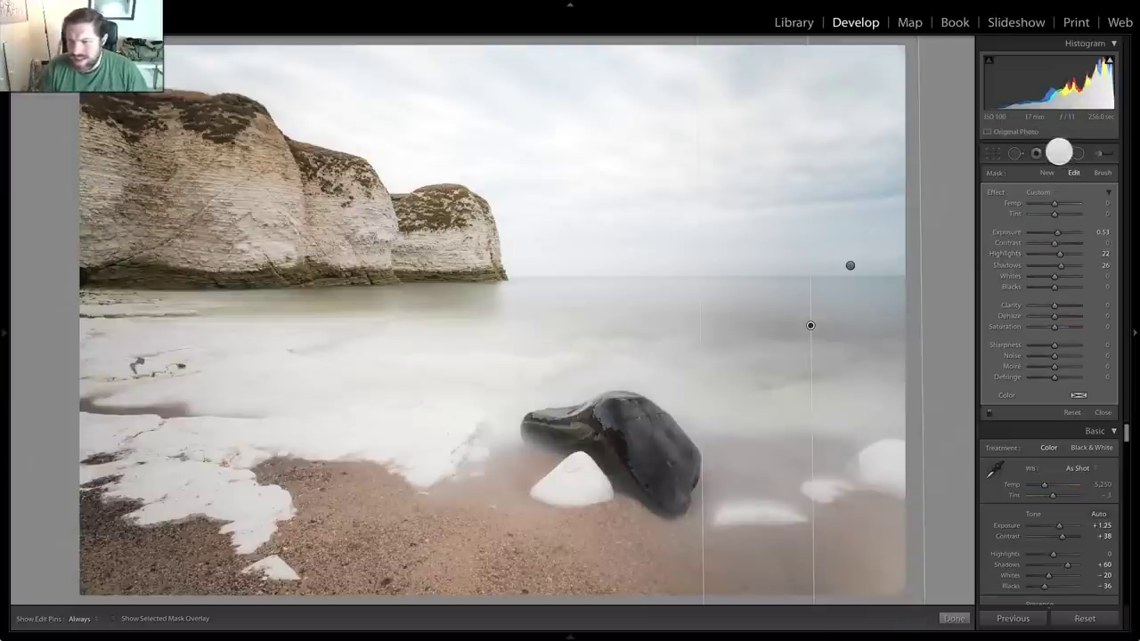
- Set global Exposure to +1.15, Blacks to -87 and Whites to -11
left_click(1059, 152)
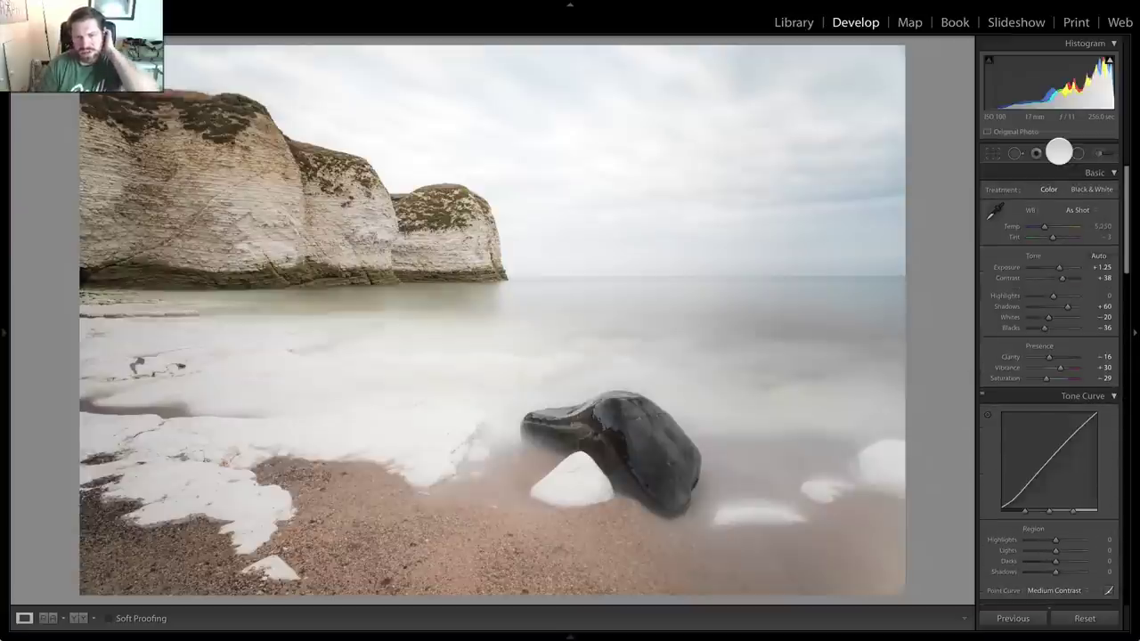
left_click_drag(1056, 269, 1057, 269)
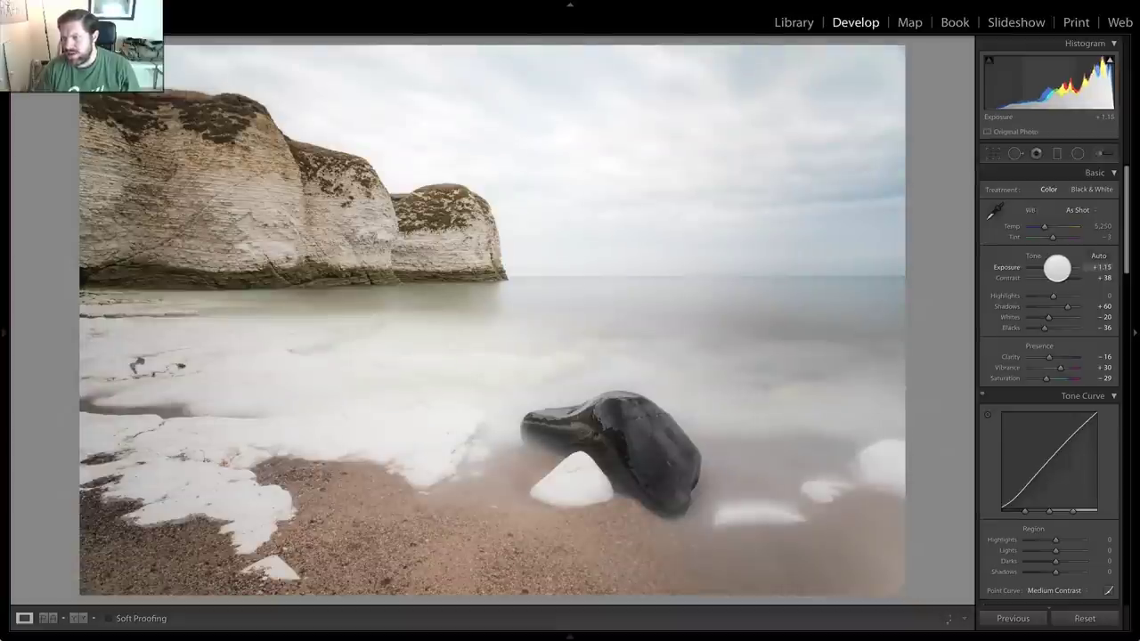
left_click_drag(1044, 330, 1032, 330)
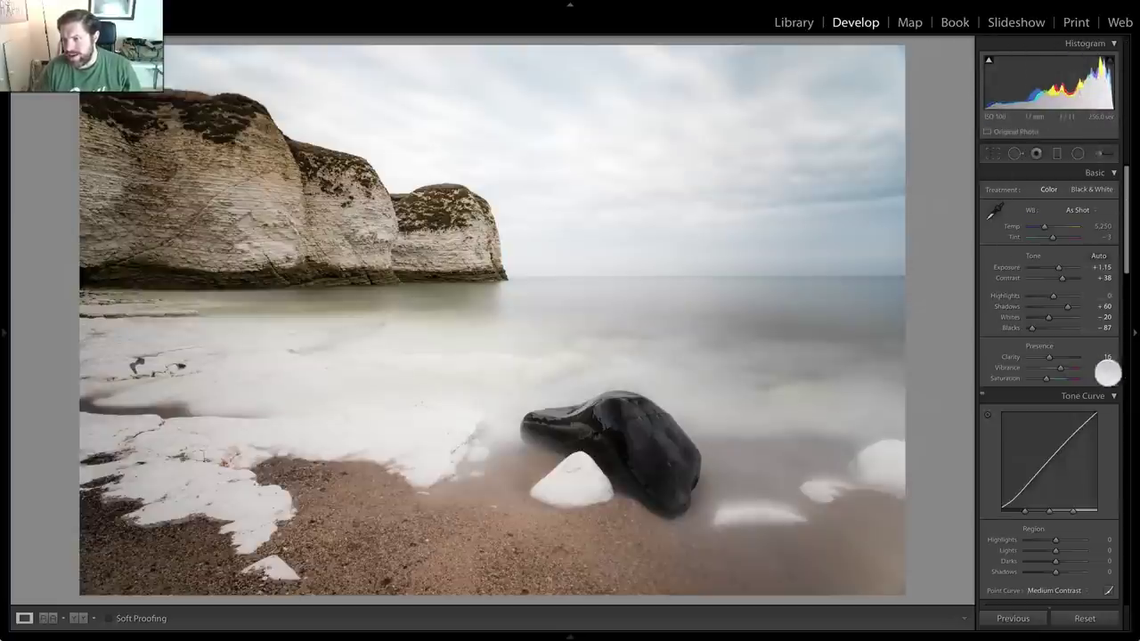
left_click_drag(1051, 317, 1054, 317)
- In HSL Saturation set Orange -40, Yellow -26 and Green +24
scroll(1056, 374, "down", 5)
scroll(1053, 376, "down", 3)
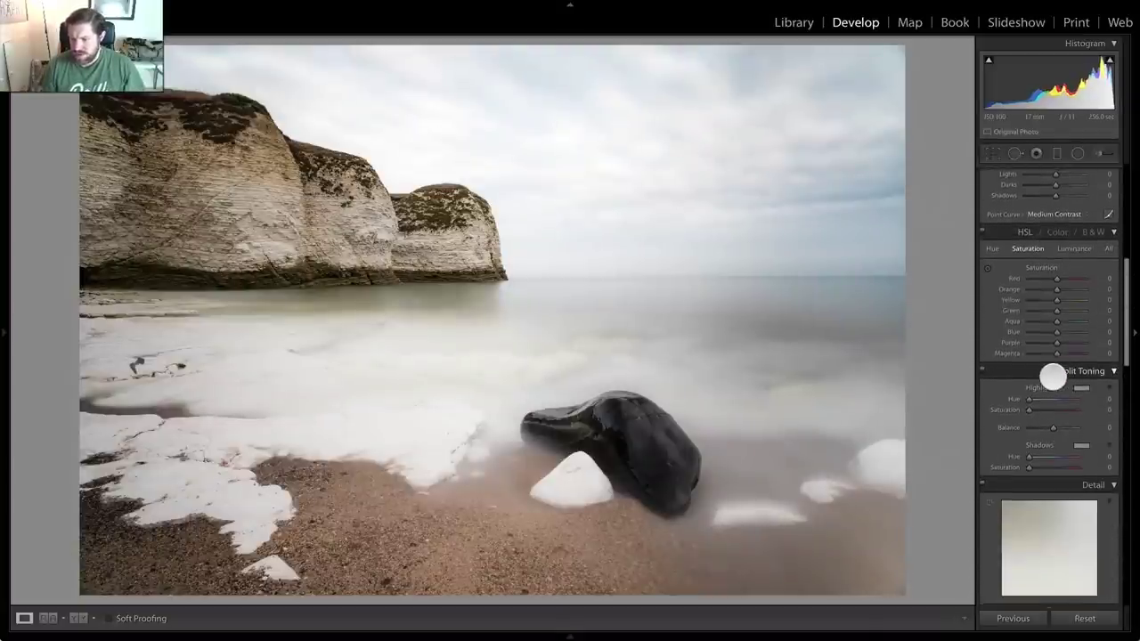
left_click(1030, 249)
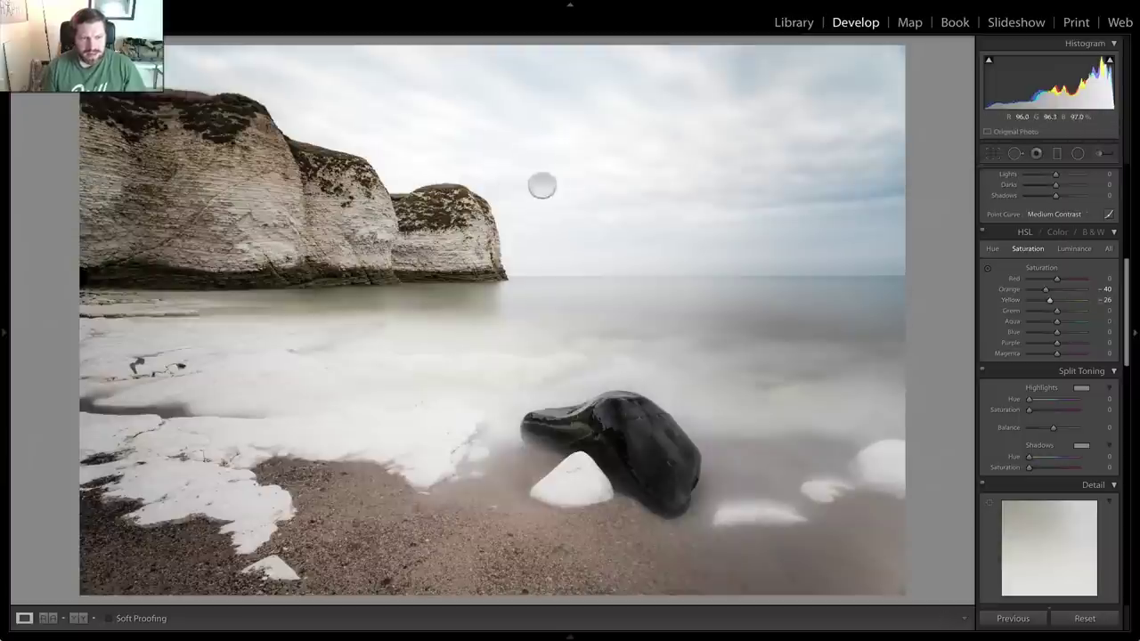
left_click_drag(1054, 309, 1064, 311)
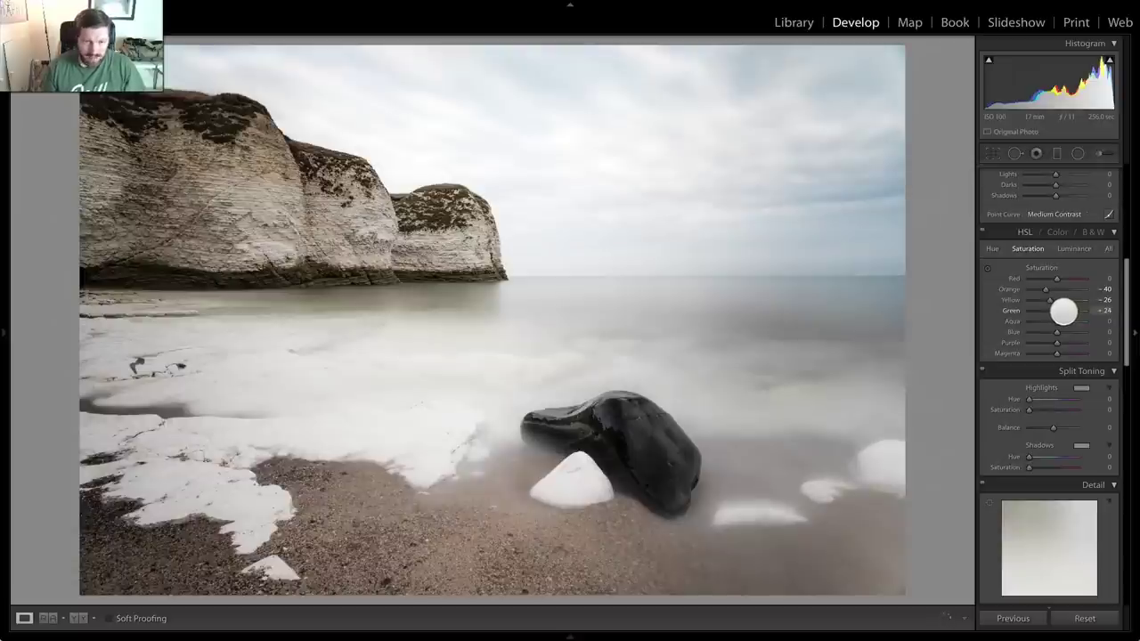
- Nudge the Basic Saturation up to about -17
scroll(1072, 344, "up", 5)
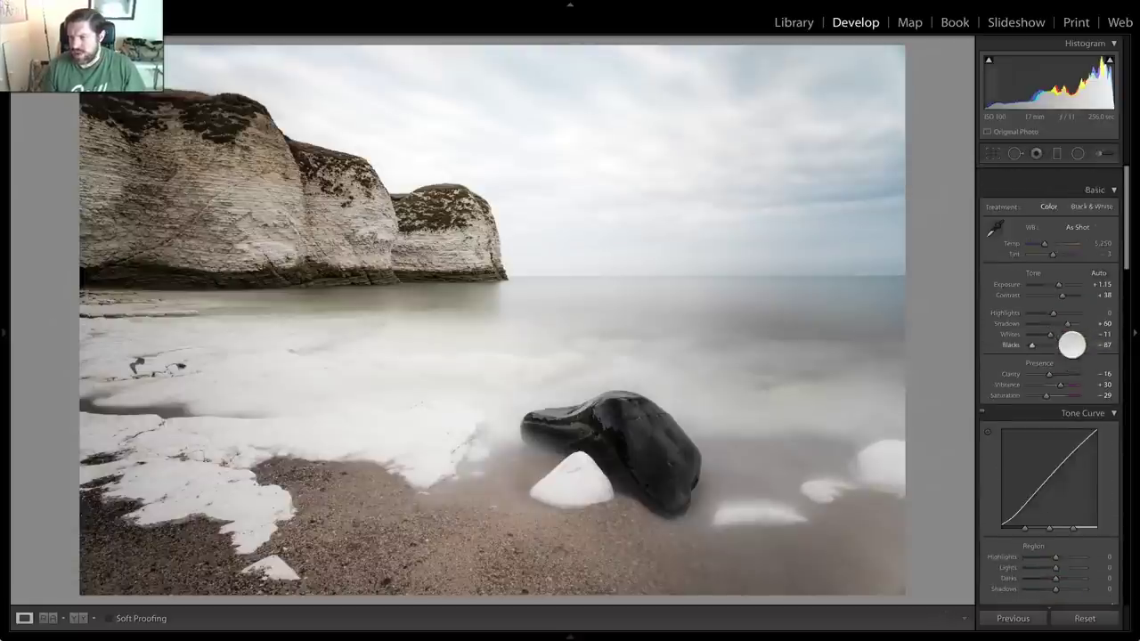
scroll(1060, 356, "down", 1)
left_click_drag(1044, 378, 1050, 379)
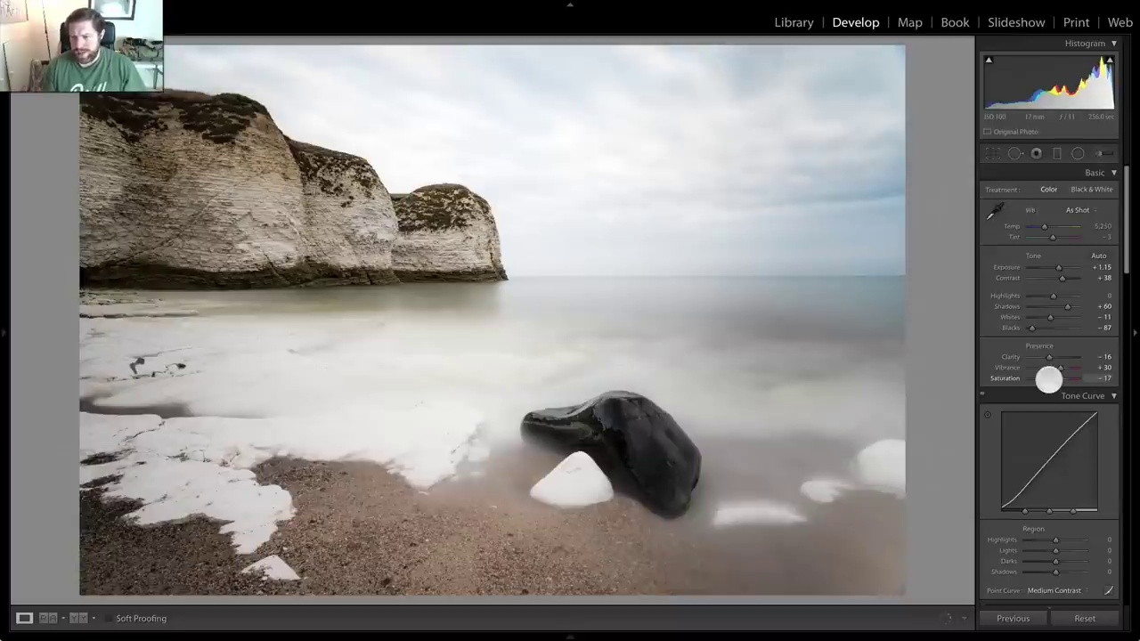
left_click_drag(1048, 380, 1050, 379)
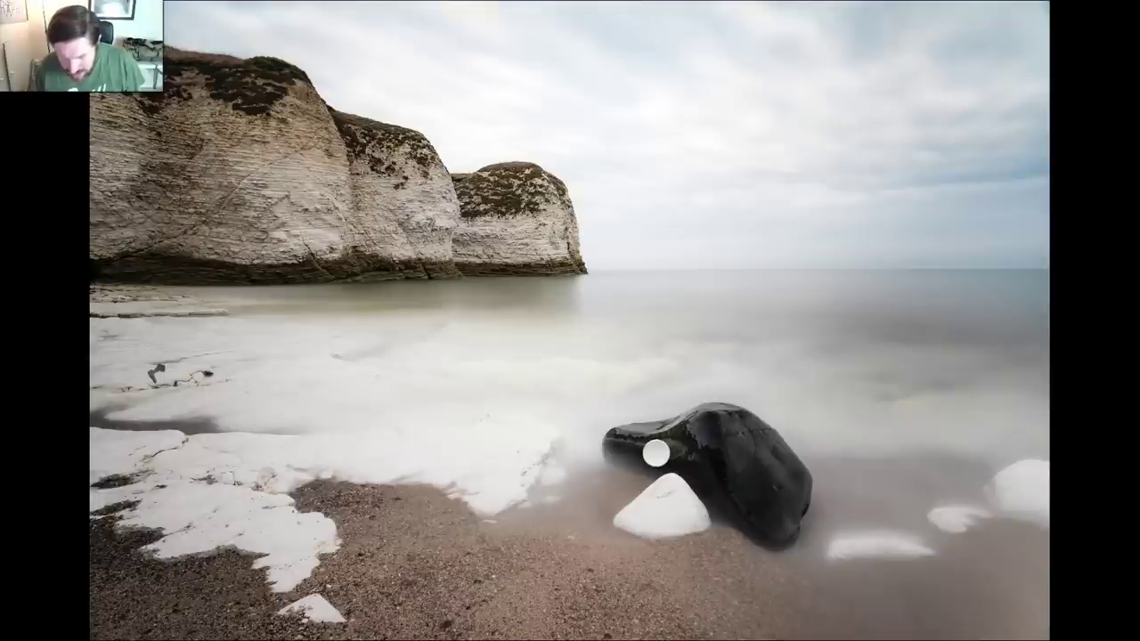
- Zoom in on the black rock in the full-screen preview, then return to Develop
key("Right")
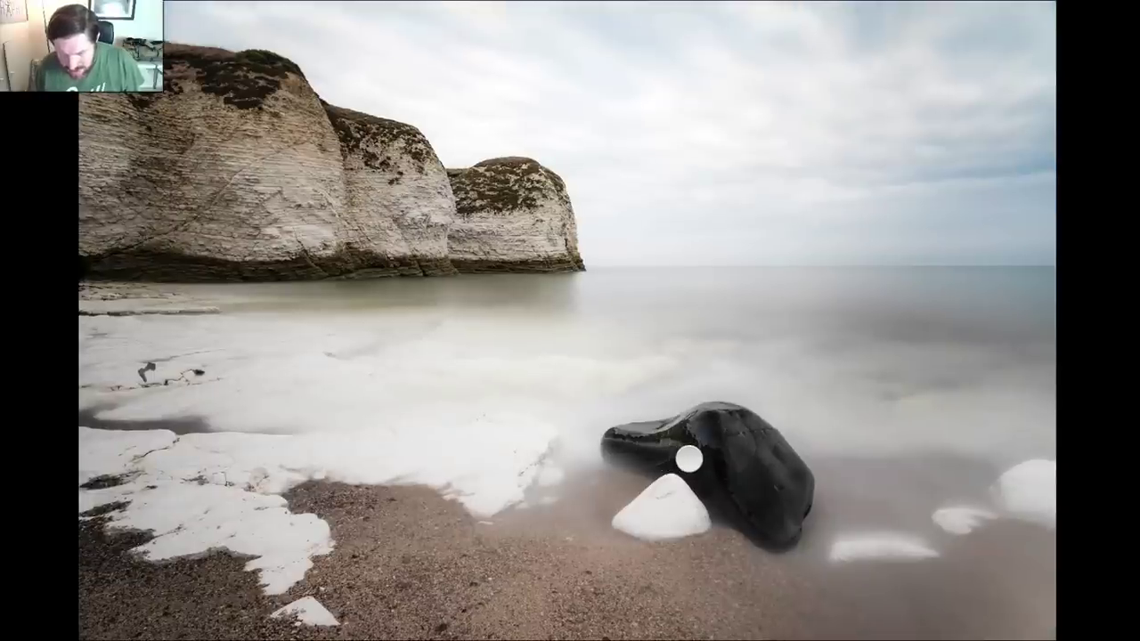
left_click(688, 459)
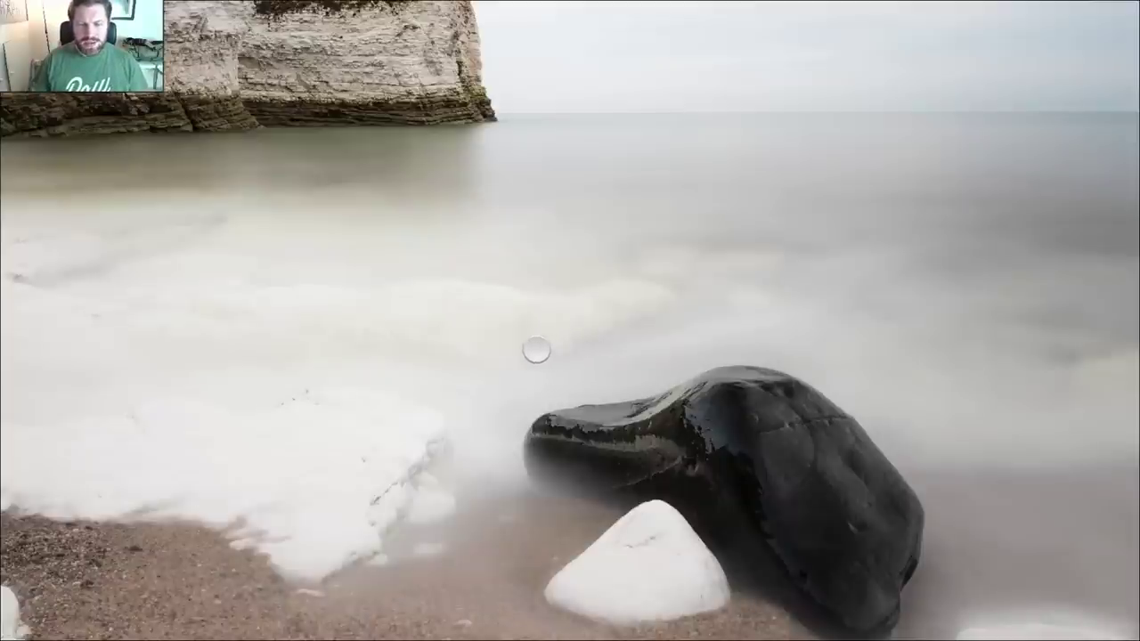
key("Escape")
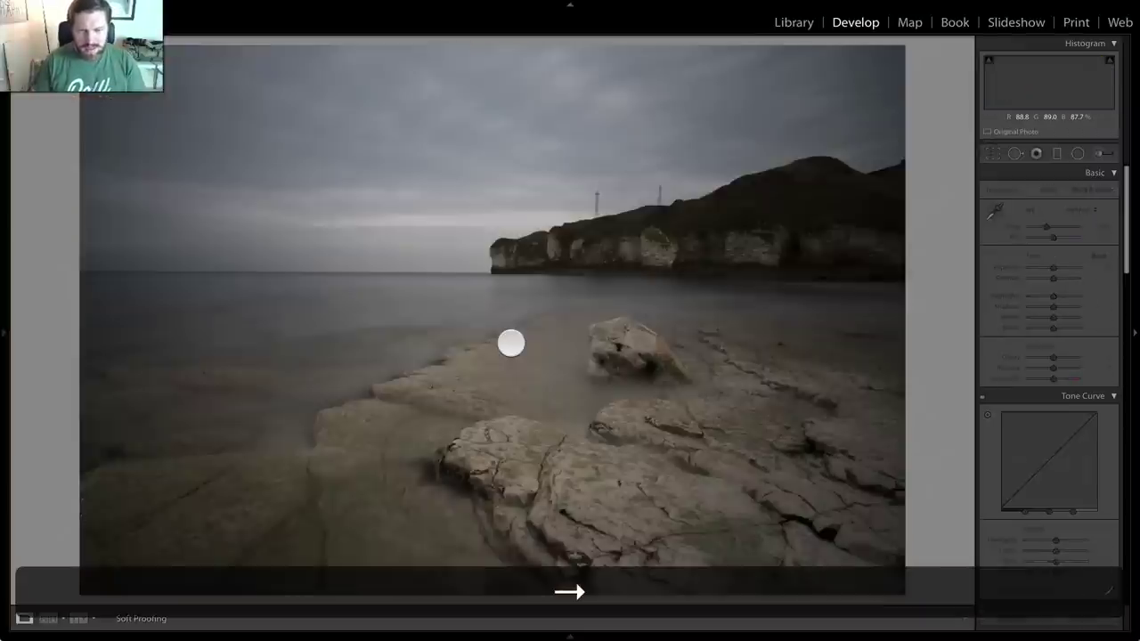
- Review the shoot in the Library grid, then return to the edited cliff photo in Develop with History shown
key("g")
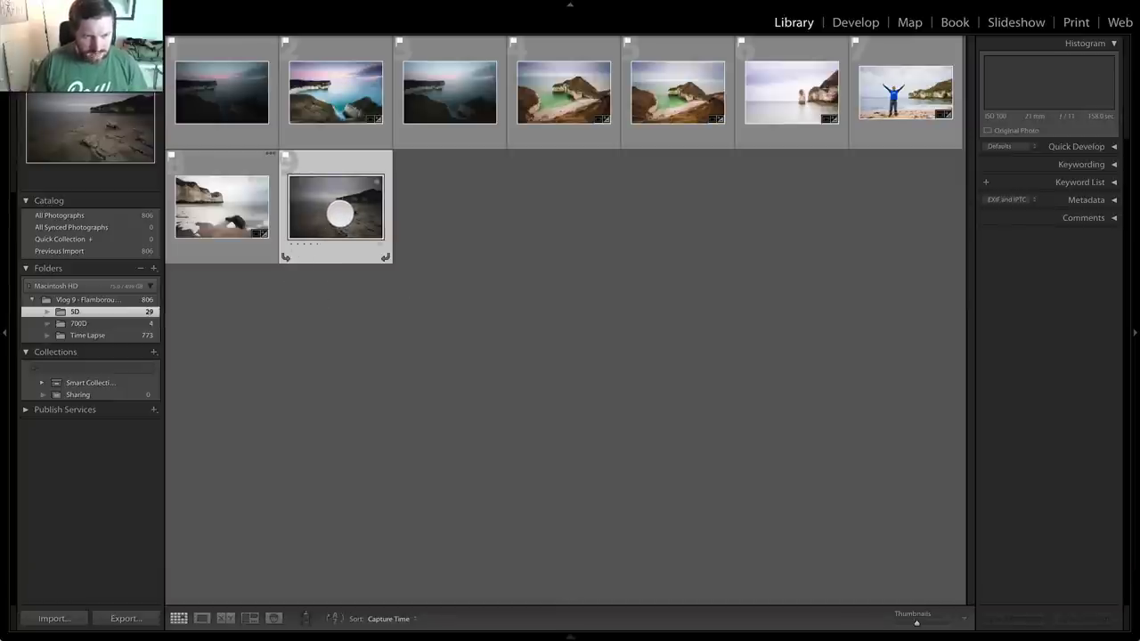
key("d")
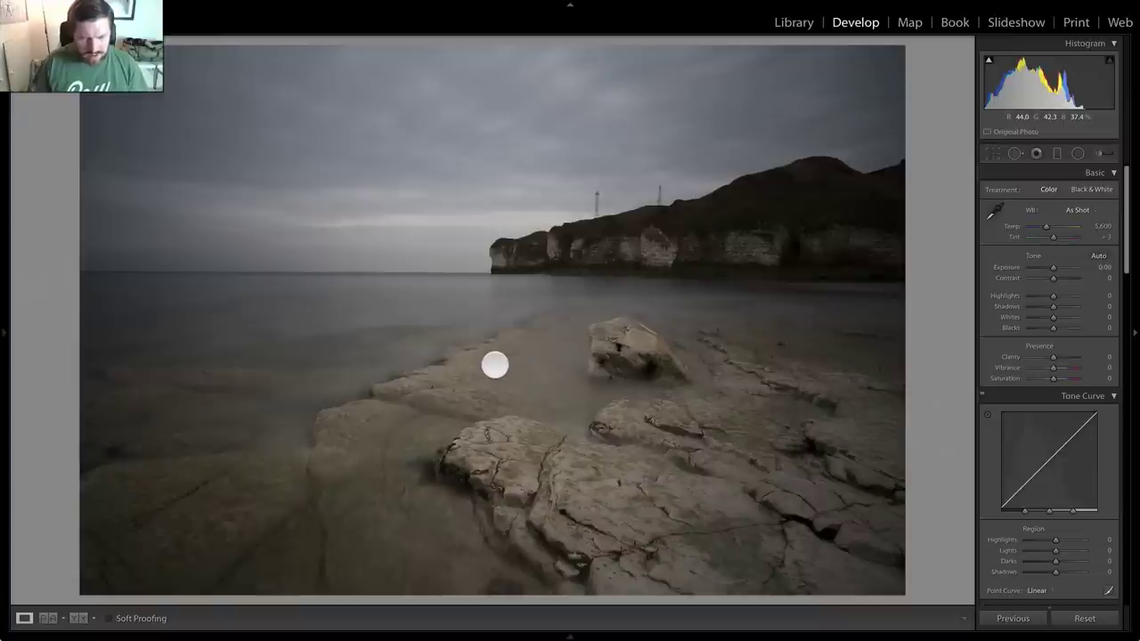
key("Left")
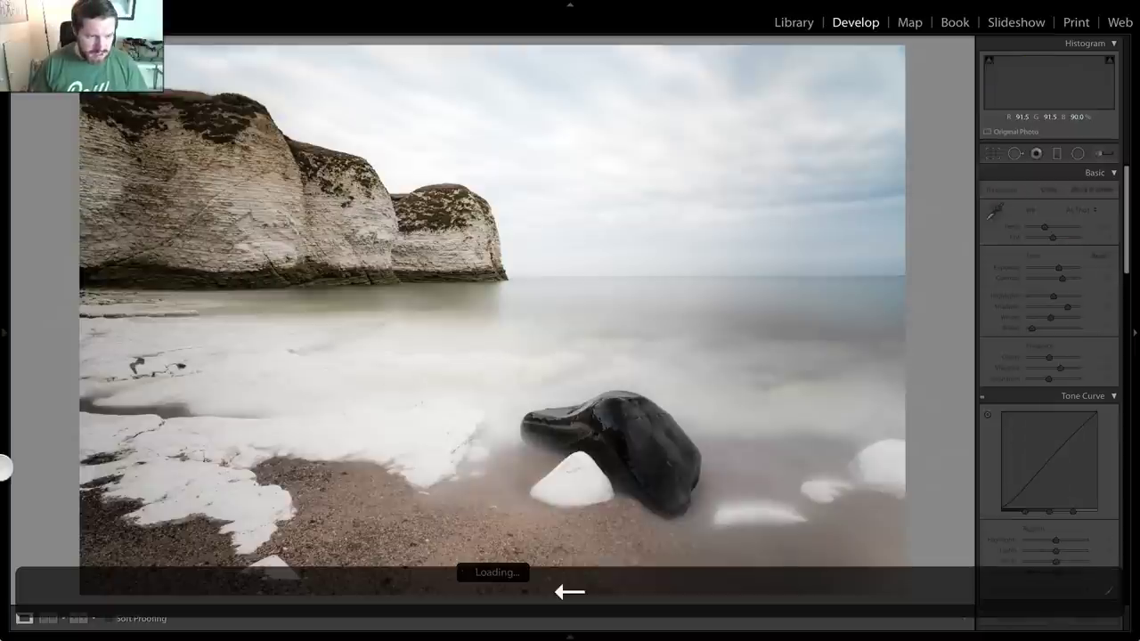
mouse_move(4, 467)
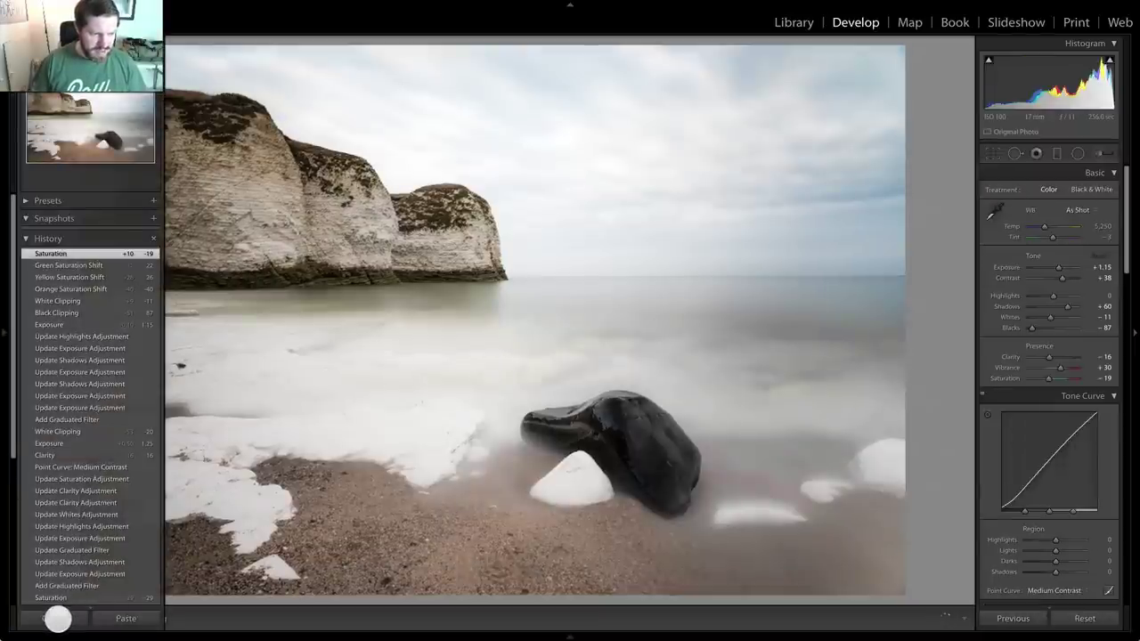
- Copy the cliff photo's develop settings with Local Adjustments unchecked
left_click(53, 618)
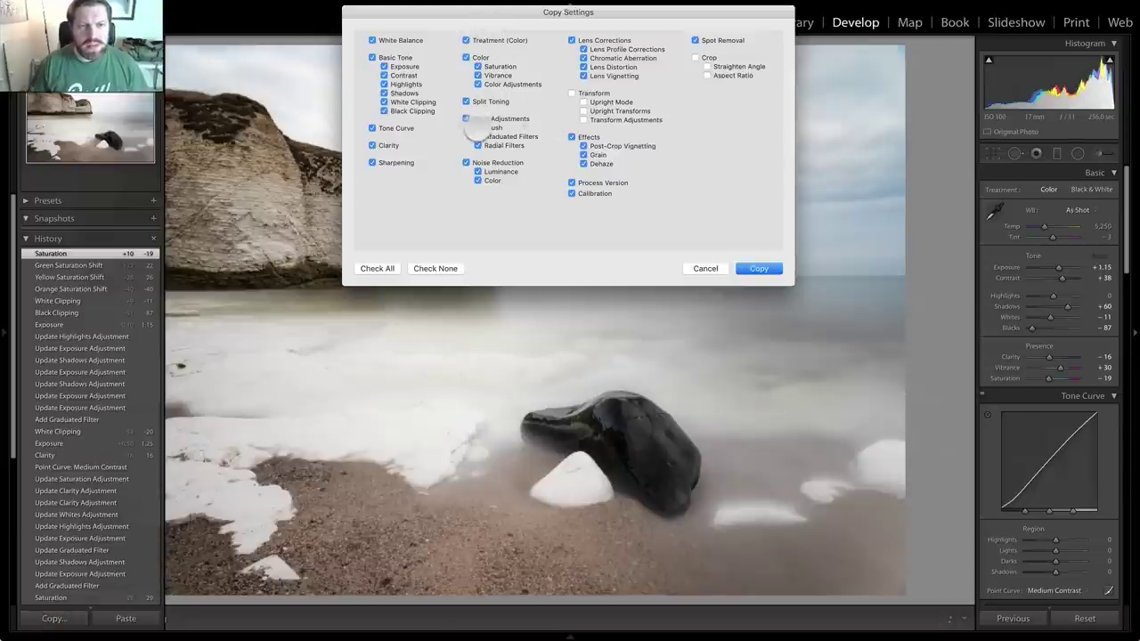
left_click(465, 119)
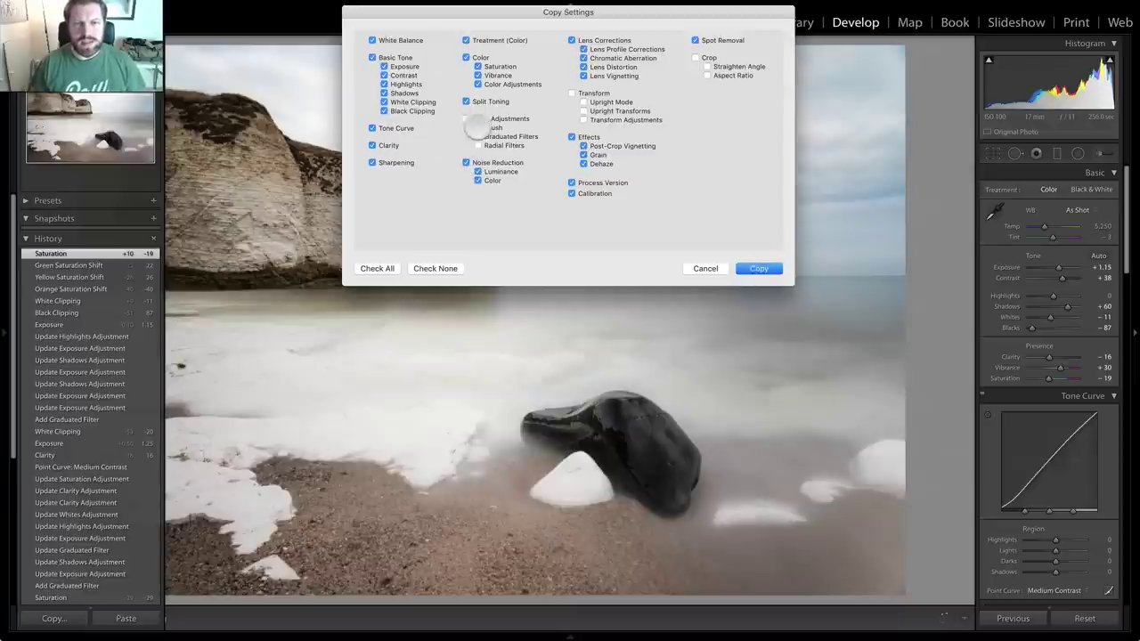
left_click(757, 268)
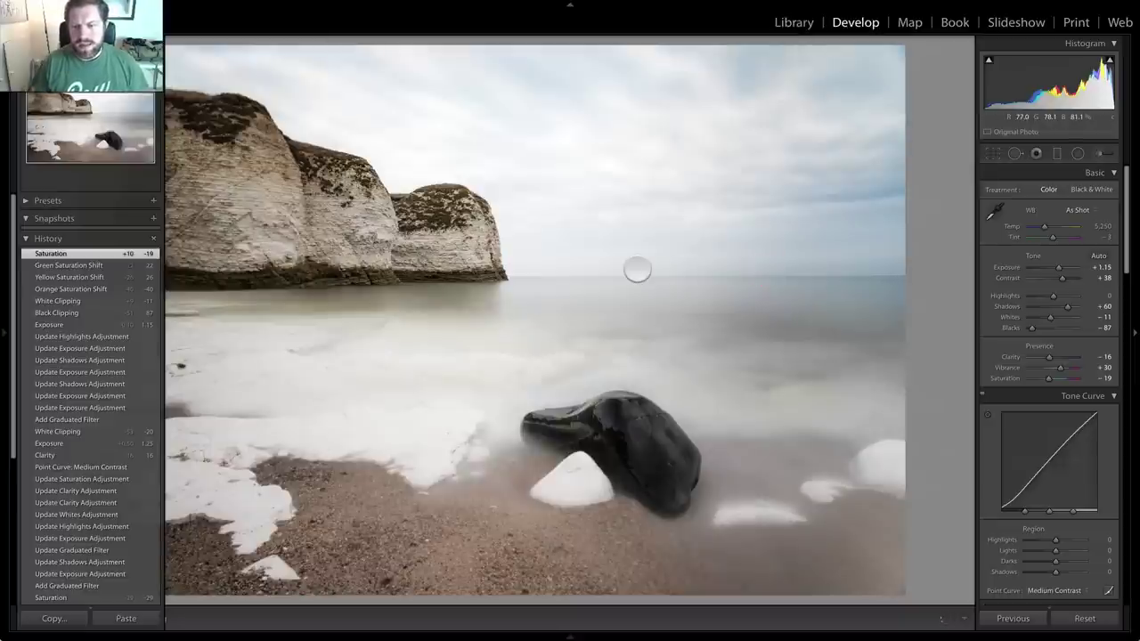
- Paste the copied settings onto the rocky-ledge photo and set Exposure +1.60, Whites +36, Blacks -60
key("Right")
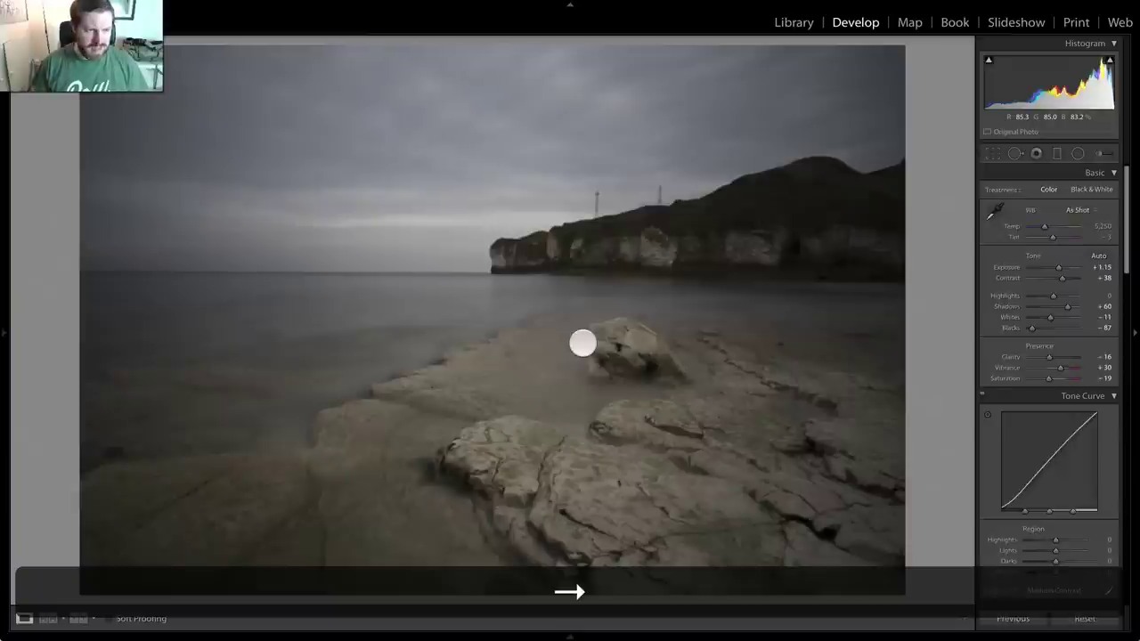
mouse_move(3, 401)
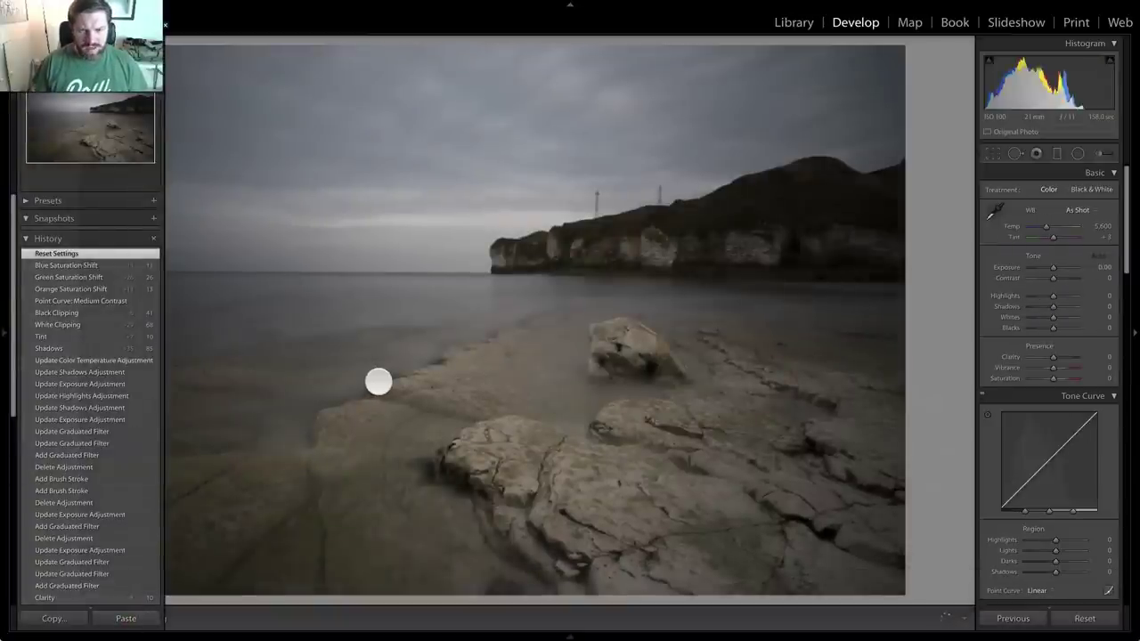
key("ctrl+shift+v")
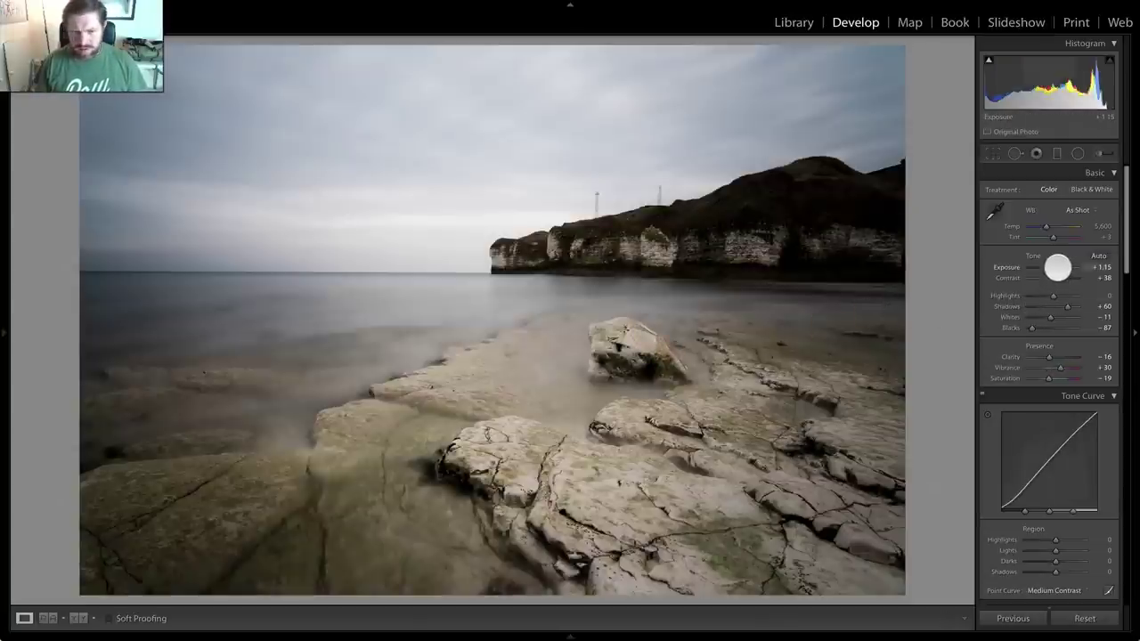
left_click_drag(1057, 267, 1061, 269)
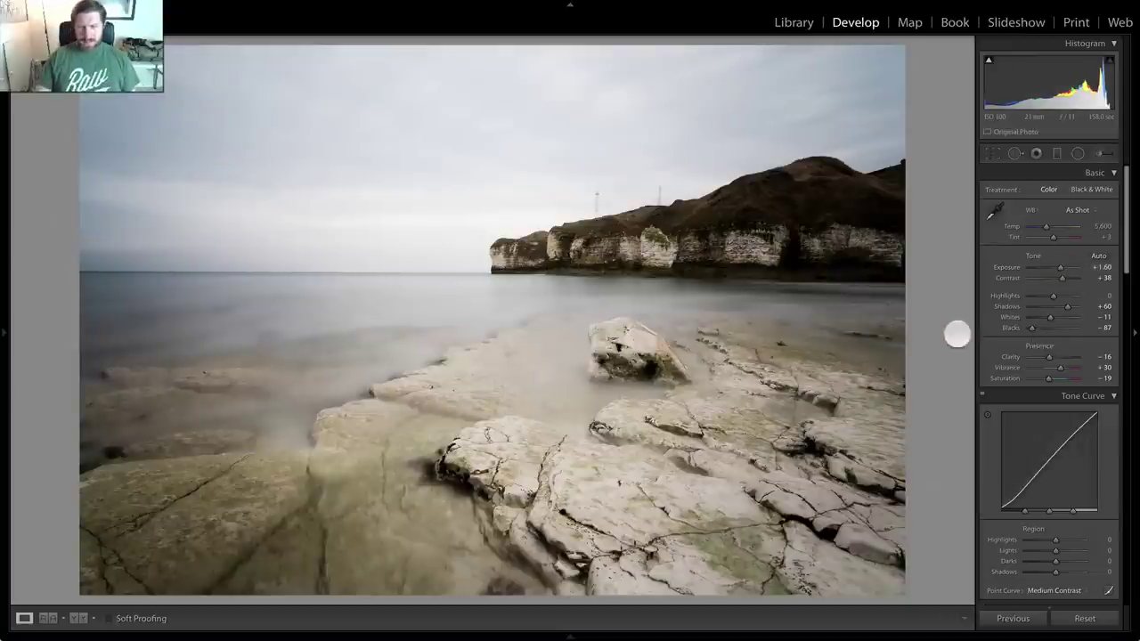
mouse_move(1049, 317)
left_mouse_down()
mouse_move(1061, 318)
mouse_move(1040, 328)
left_mouse_up()
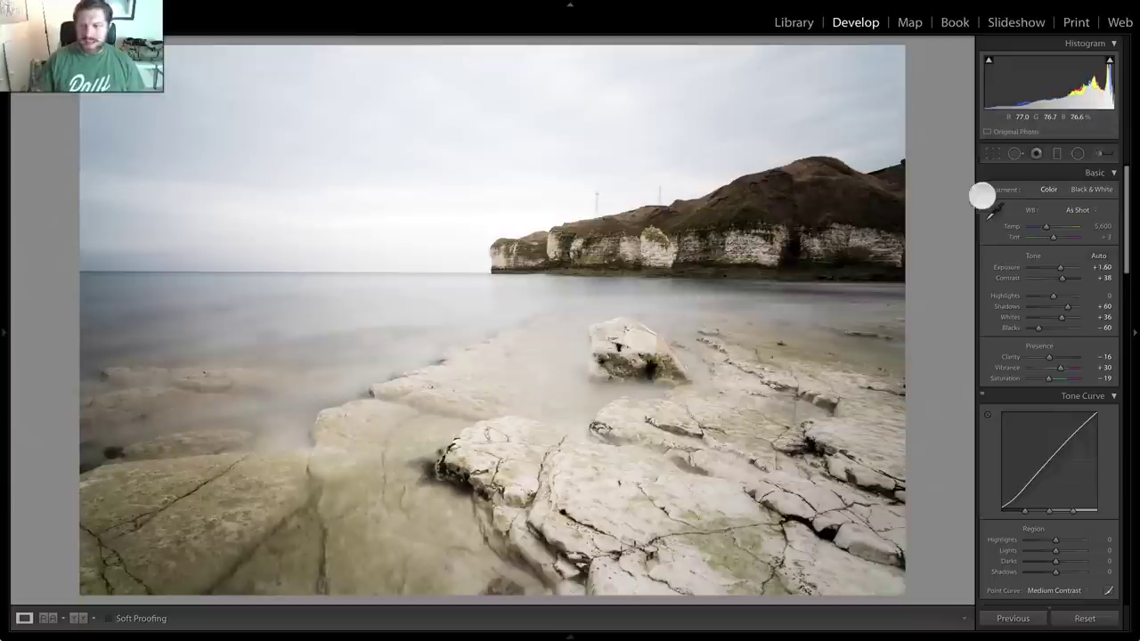
- Draw a graduated filter from the top edge down to the horizon
left_click(1058, 154)
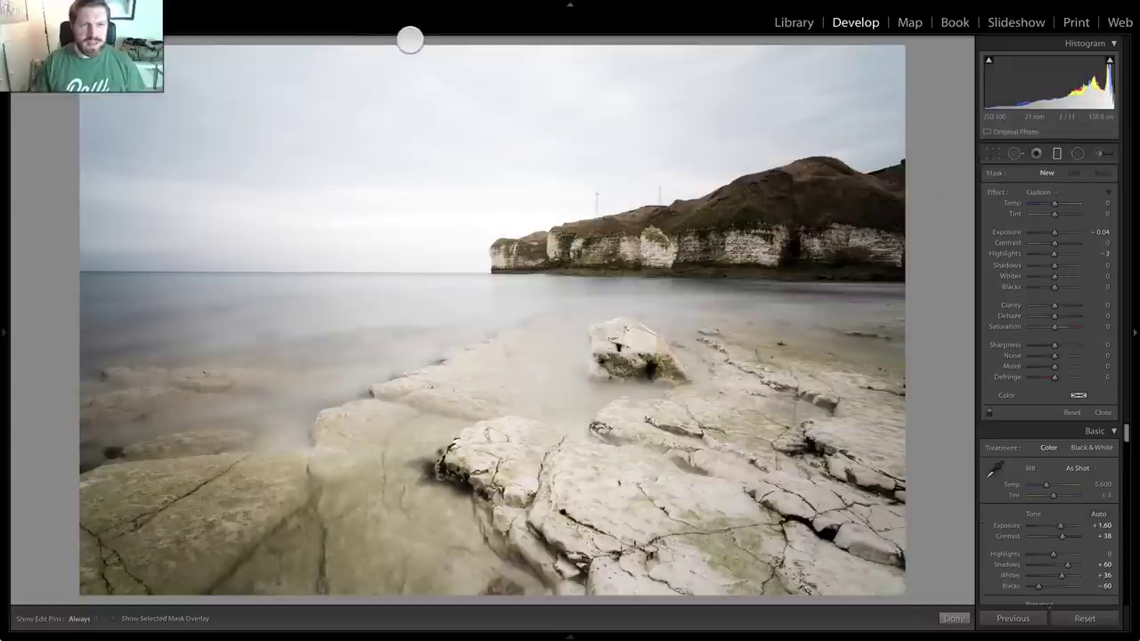
left_click_drag(410, 40, 435, 494)
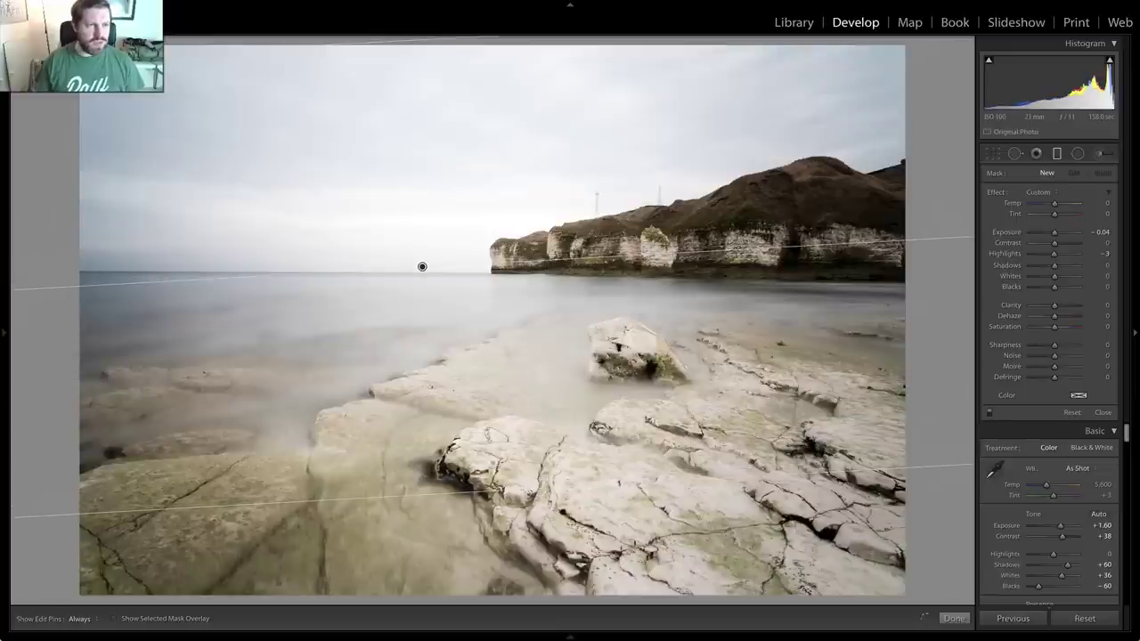
left_click_drag(422, 266, 422, 258)
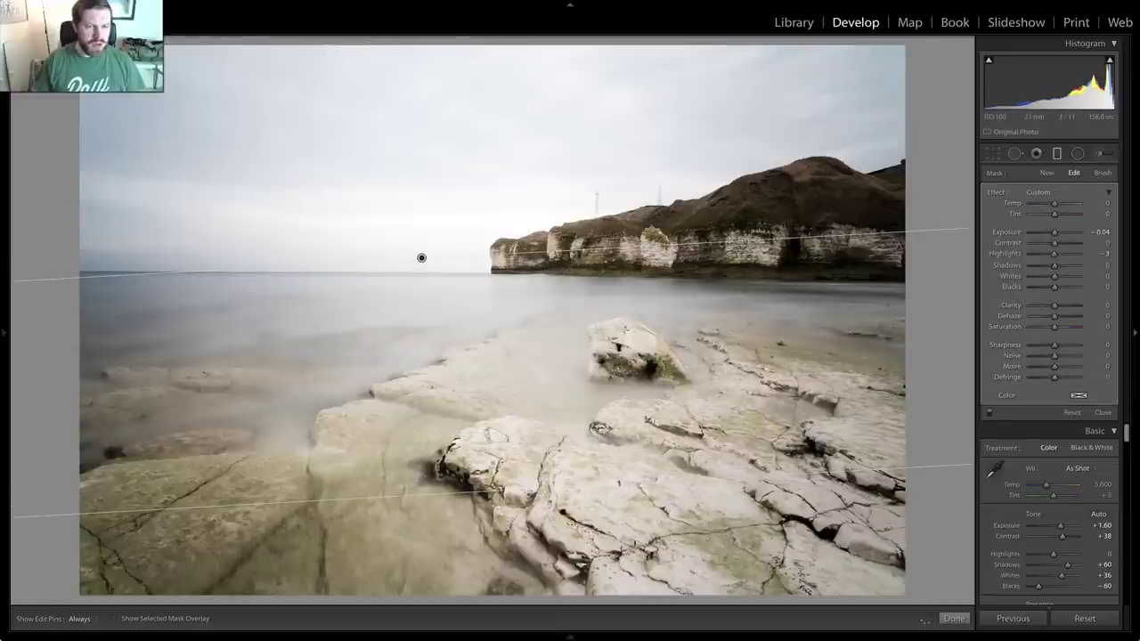
left_click_drag(514, 489, 515, 506)
- Set the gradient to Exposure −0.76, Highlights −42, Shadows 96, with added saturation
left_click_drag(1057, 232, 1044, 232)
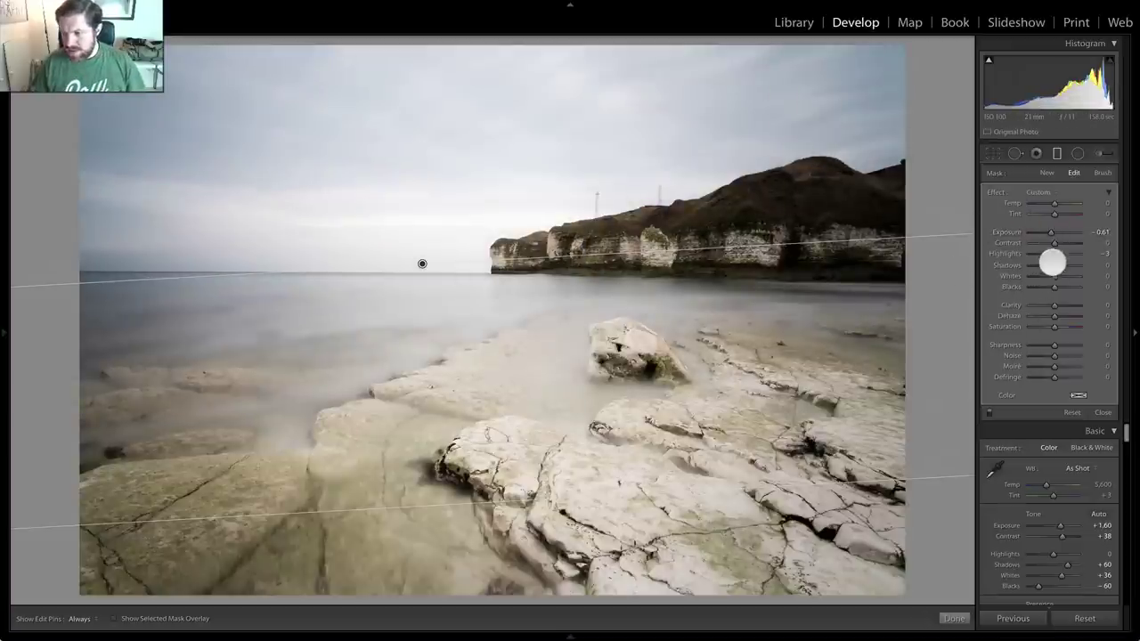
mouse_move(1054, 264)
left_mouse_down()
mouse_move(1077, 267)
mouse_move(1049, 231)
mouse_move(1036, 259)
mouse_move(1054, 265)
left_mouse_up()
left_click_drag(1057, 324, 1056, 328)
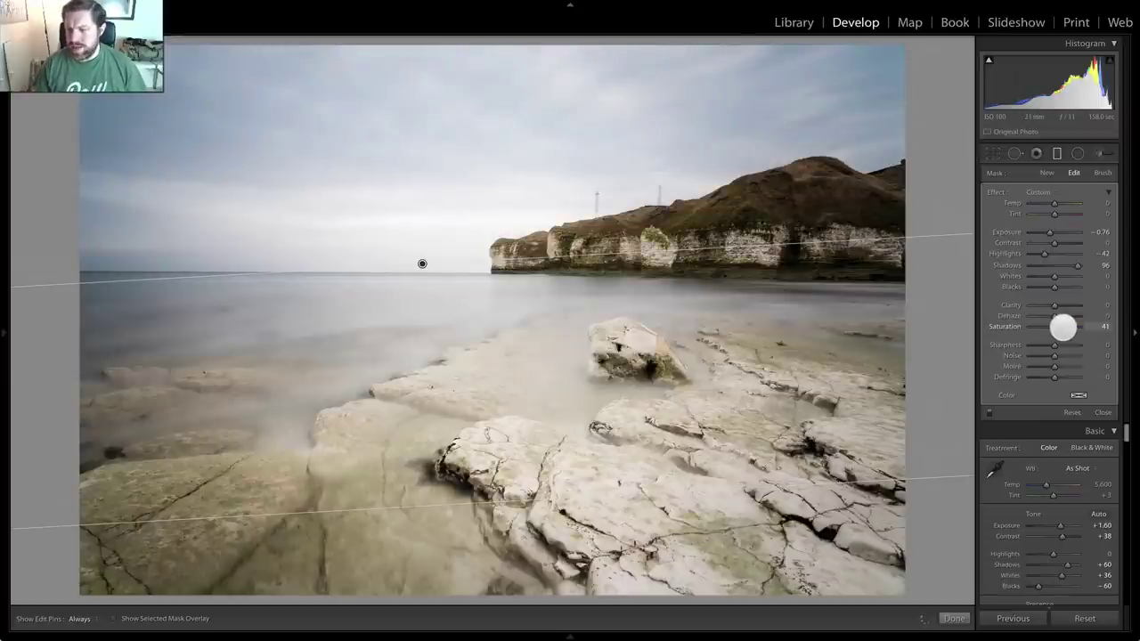
left_click_drag(1062, 328, 1061, 327)
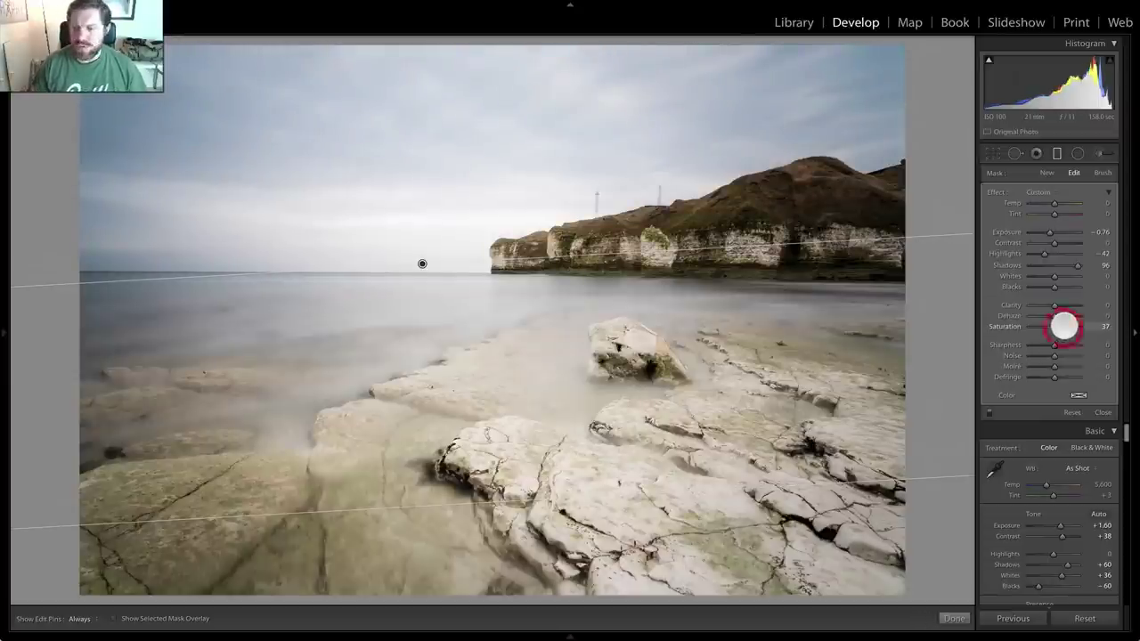
- Finish the sky graduated filter and raise the lens-profile vignetting correction to 167
left_click(1060, 152)
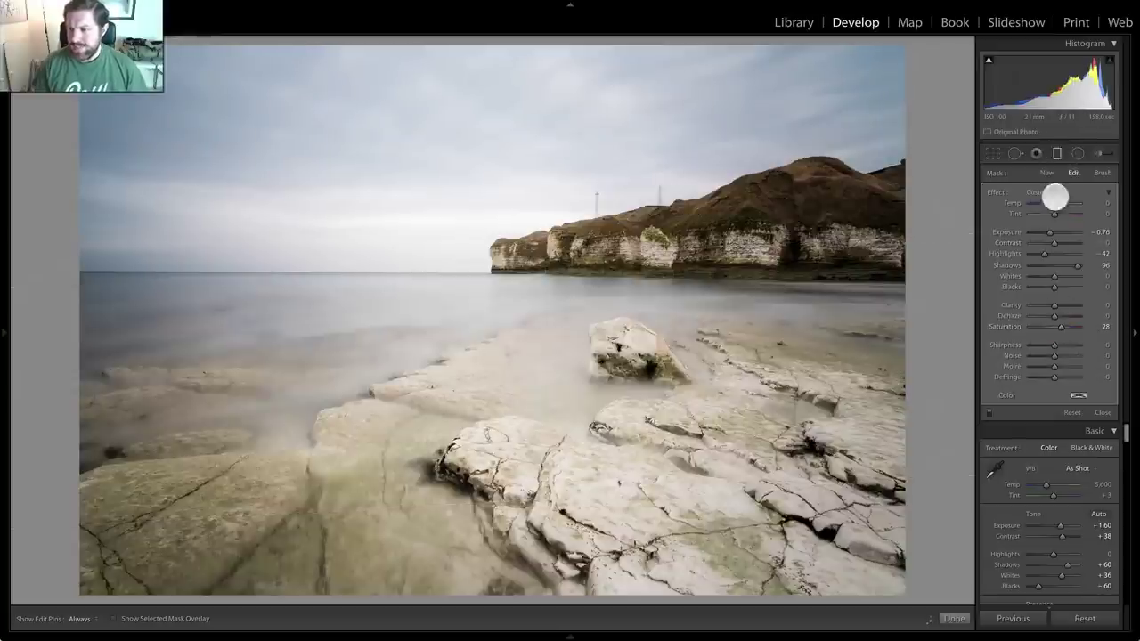
scroll(1060, 283, "down", 8)
scroll(1039, 285, "down", 8)
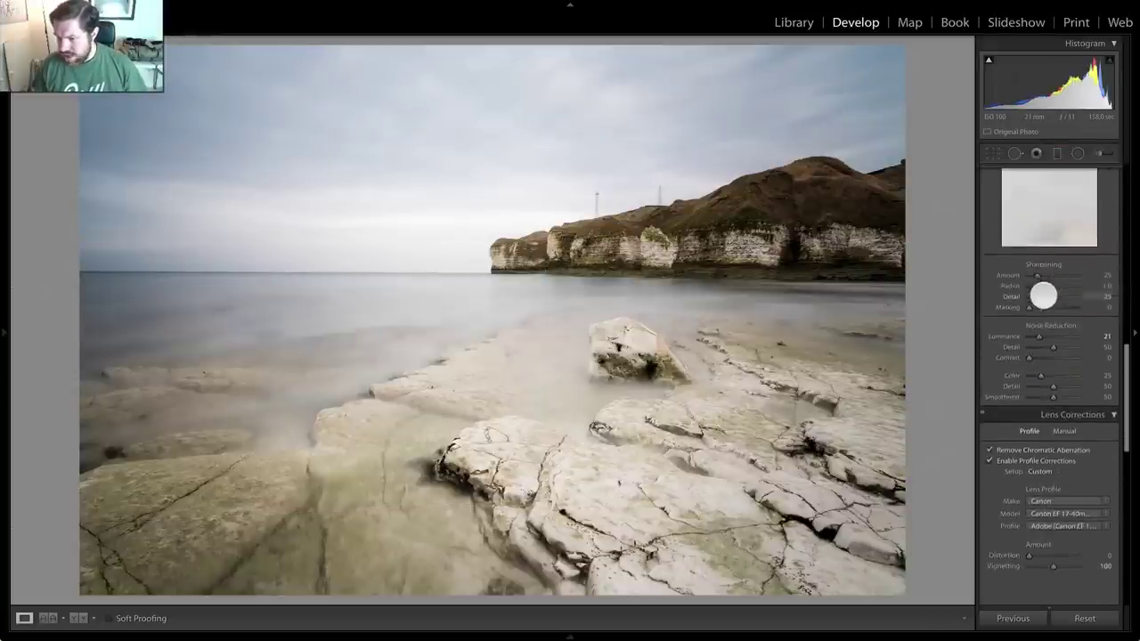
scroll(1041, 321, "up", 1)
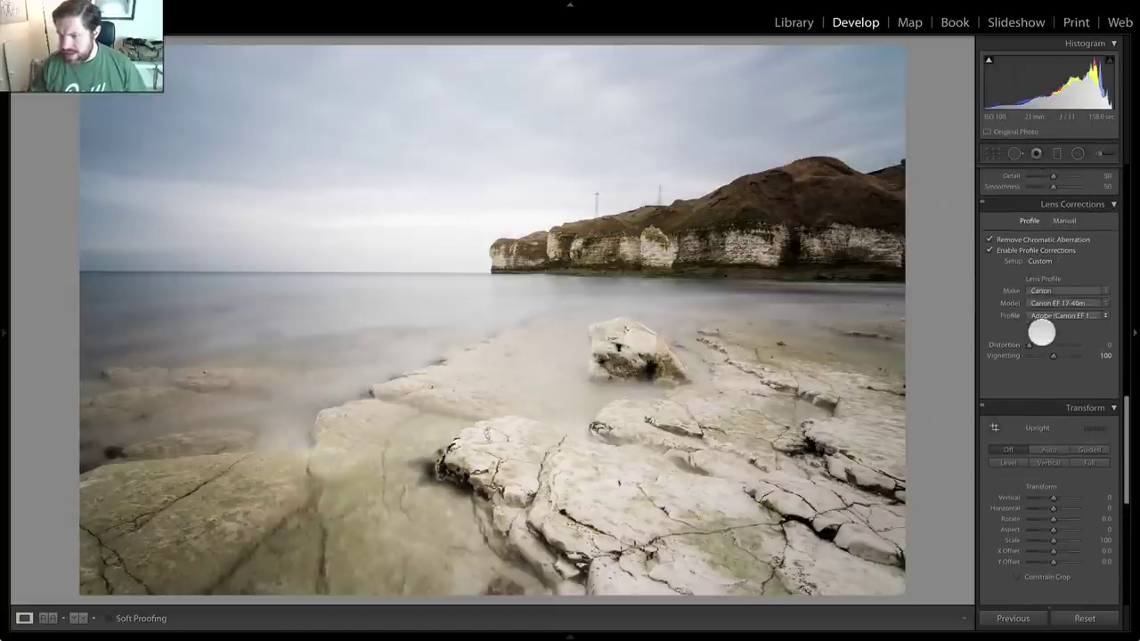
scroll(1034, 374, "up", 1)
left_click_drag(1052, 402, 1069, 401)
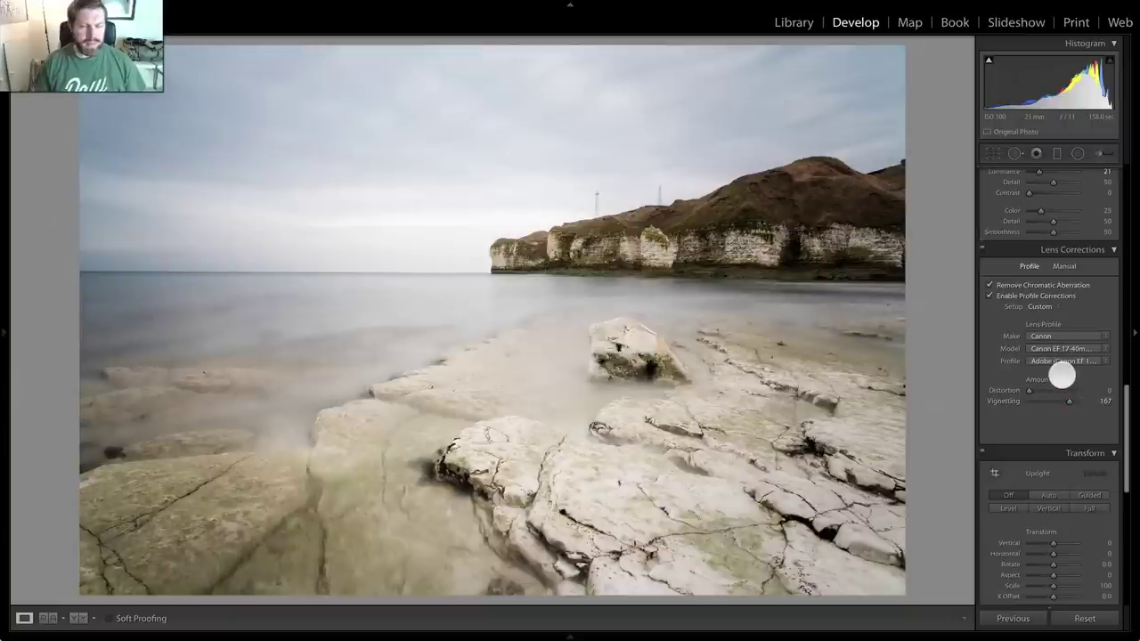
- Raise Whites to +57 and ease overall Saturation to -11
scroll(1044, 402, "up", 10)
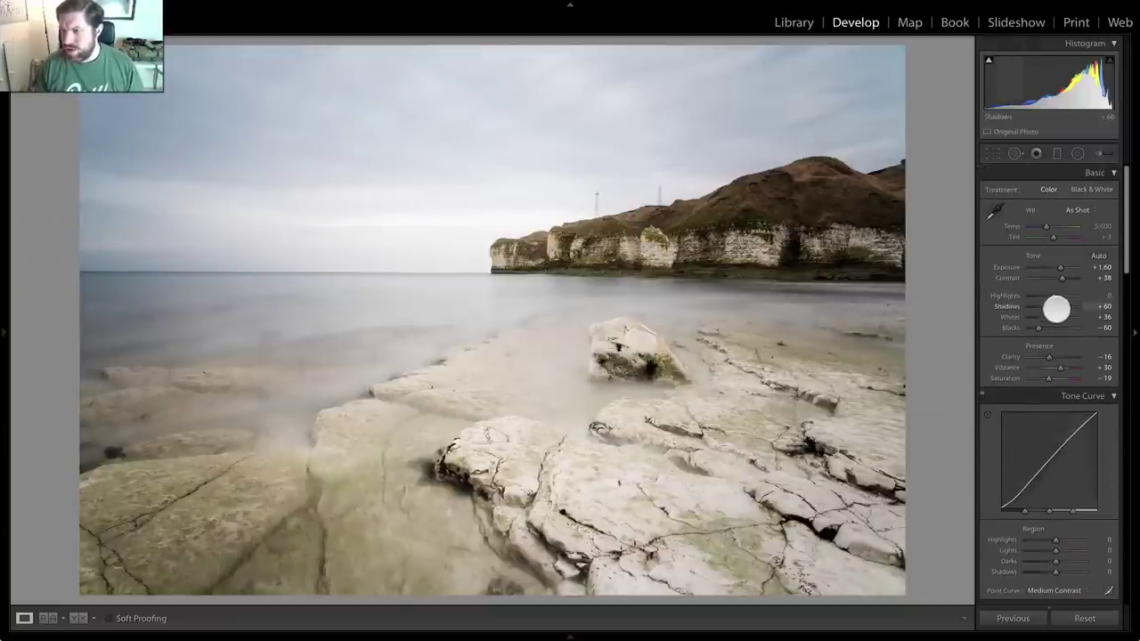
left_click_drag(1061, 317, 1067, 318)
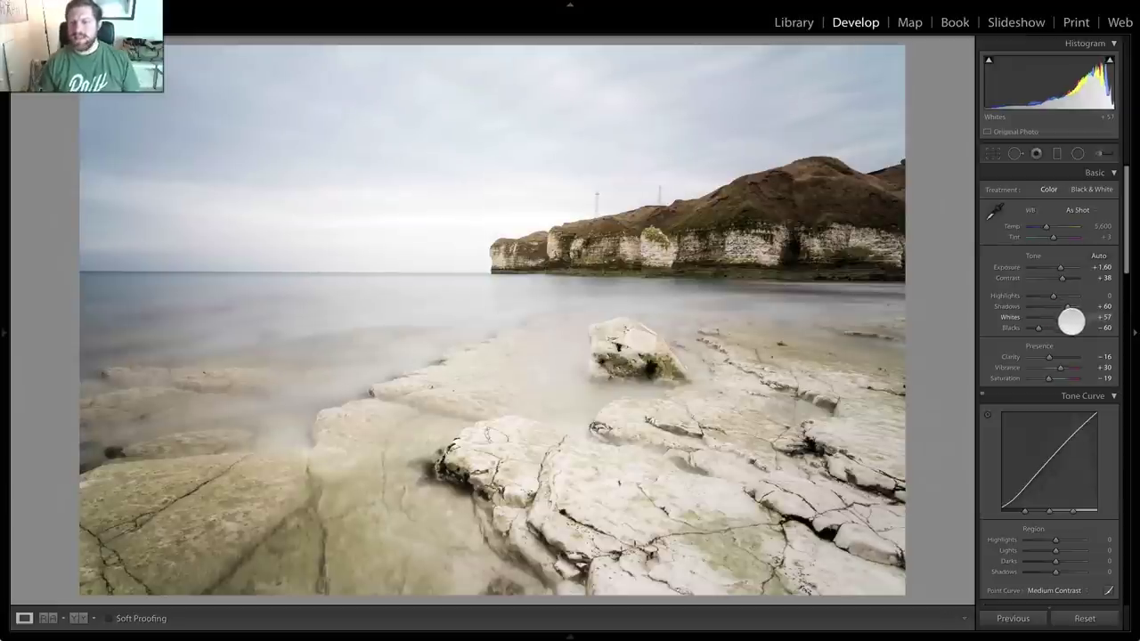
left_click(1049, 379)
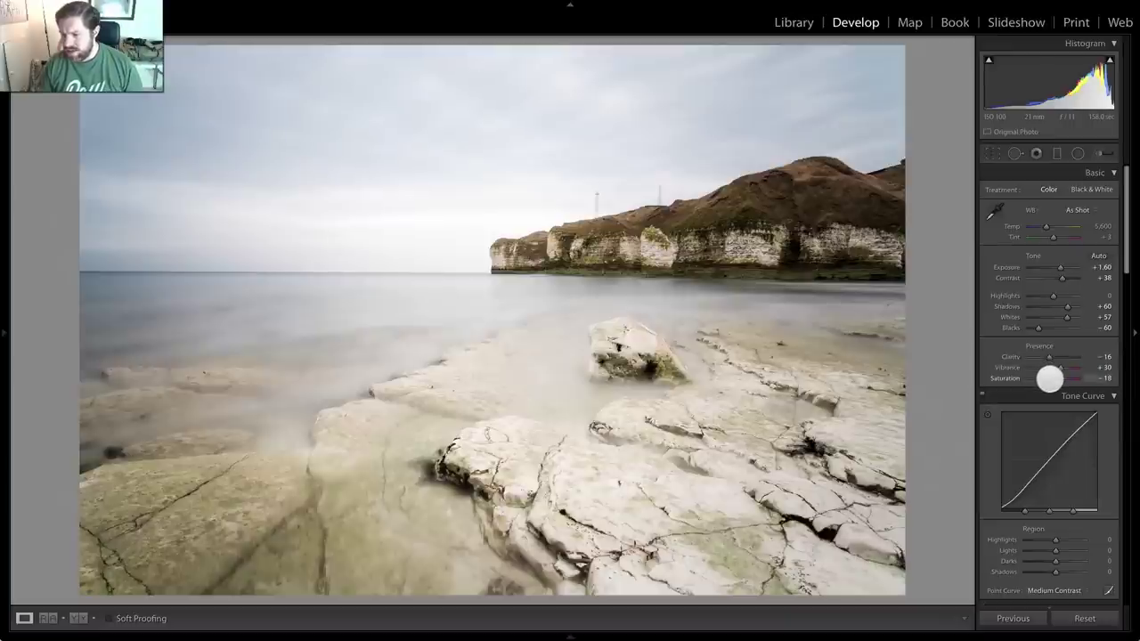
- Cool Temp to 4,682, set Tint to +13, and settle Saturation at -22
left_click(1046, 381)
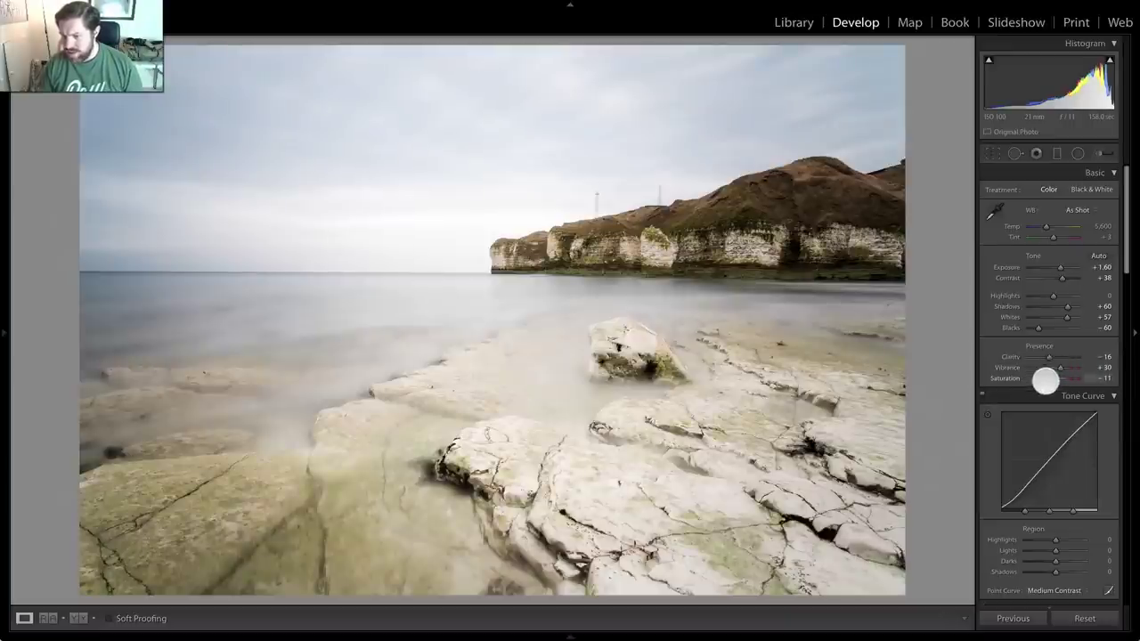
left_click_drag(1049, 379, 1053, 379)
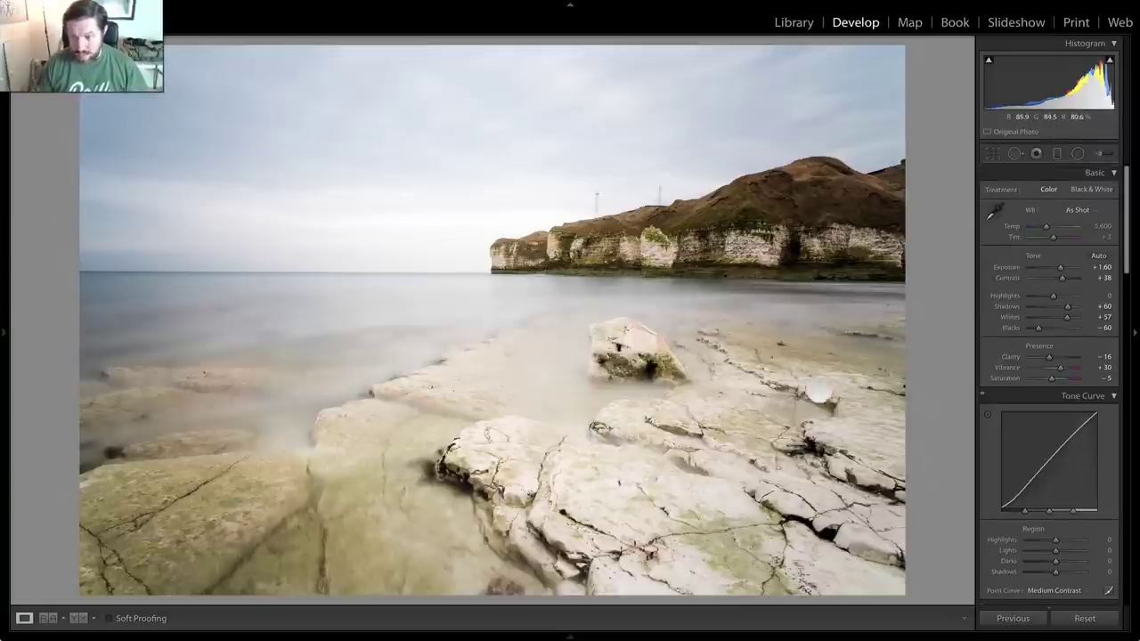
left_click_drag(1047, 228, 1045, 229)
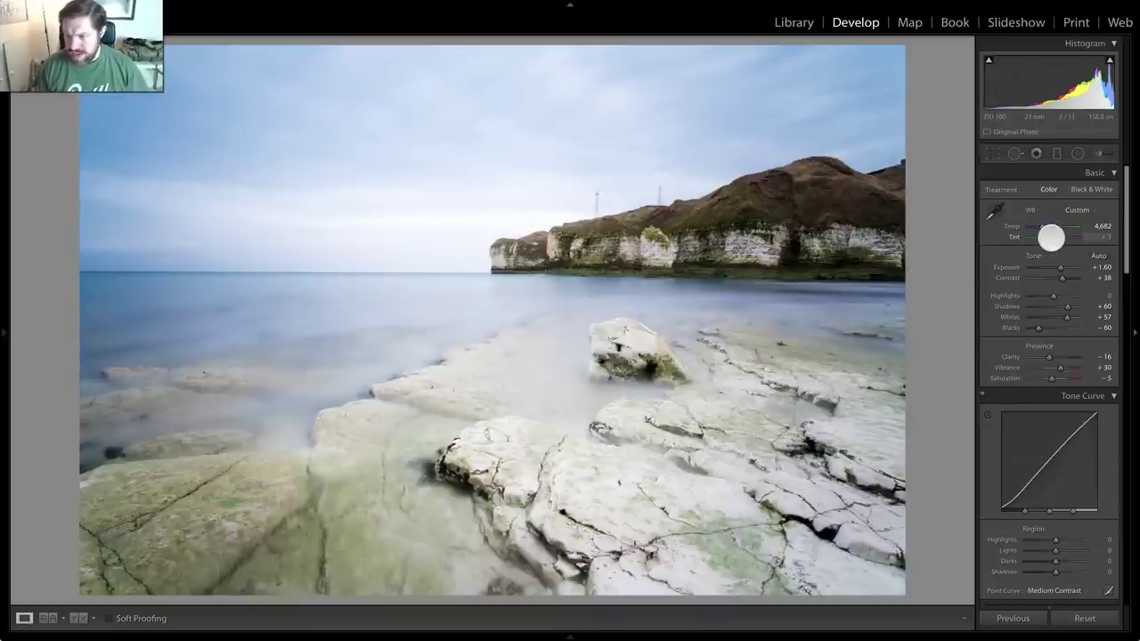
left_click_drag(1052, 236, 1053, 236)
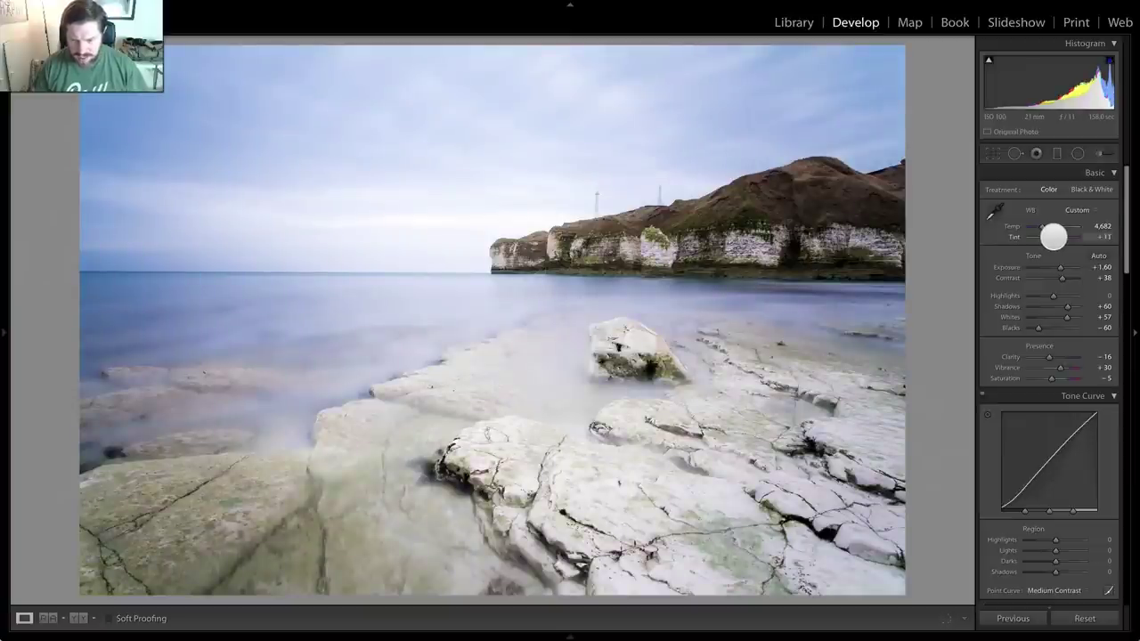
left_click_drag(1054, 236, 1053, 237)
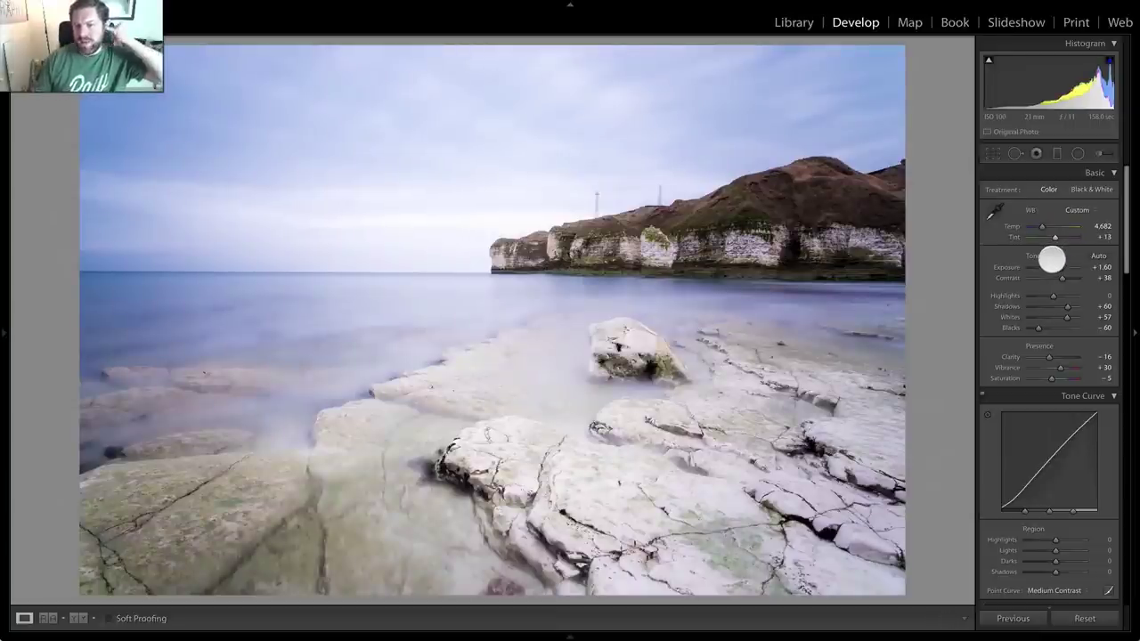
left_click_drag(1052, 378, 1049, 378)
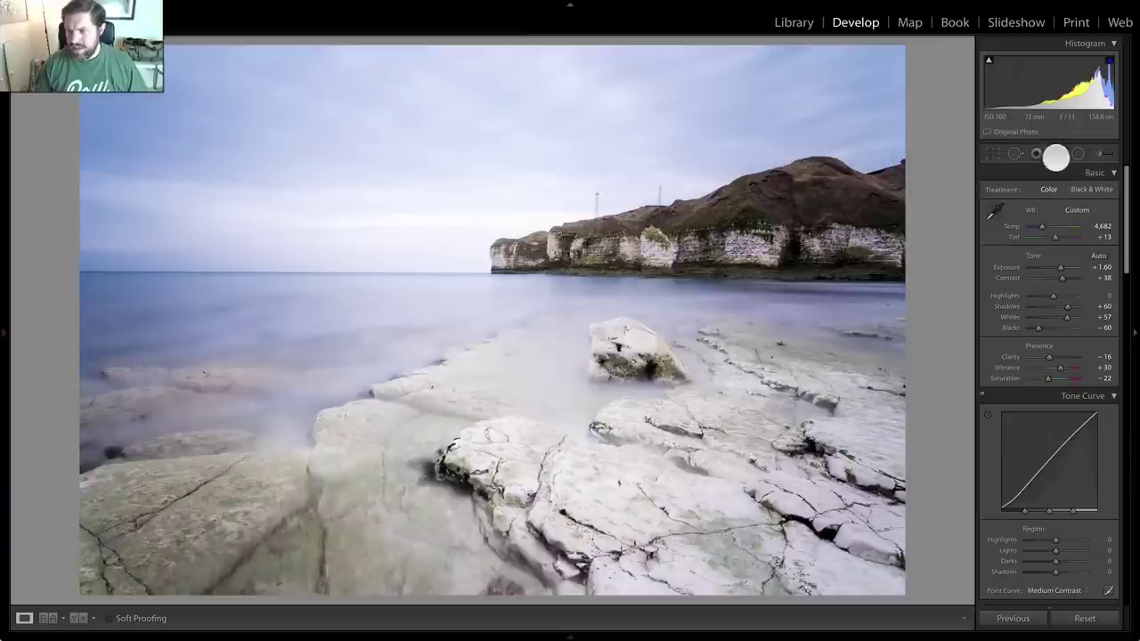
left_click(1056, 152)
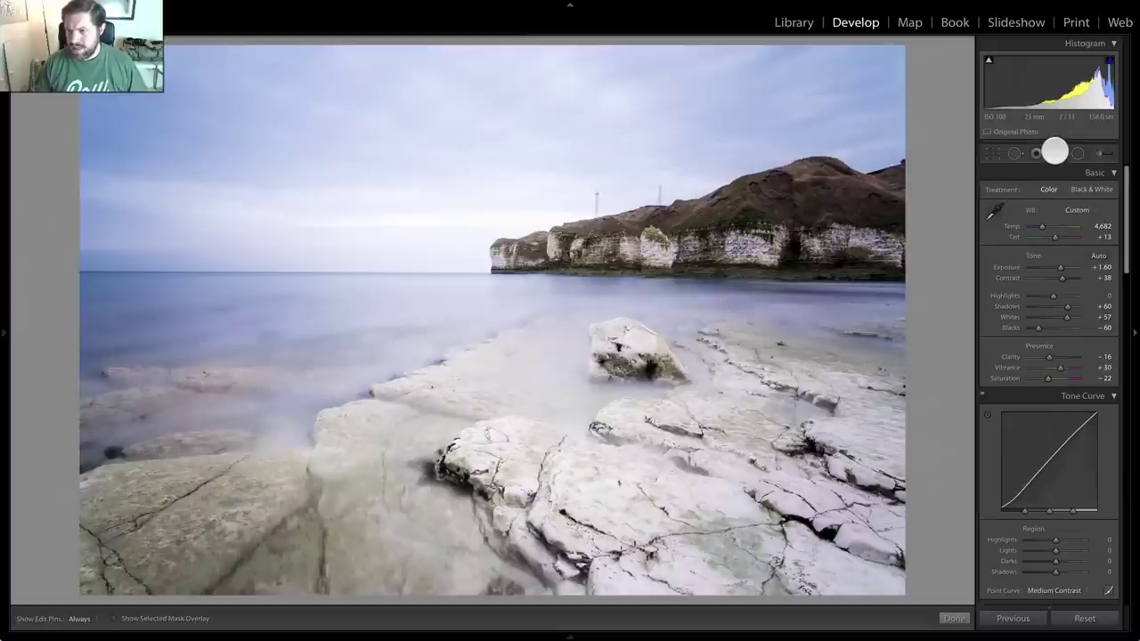
left_click(422, 264)
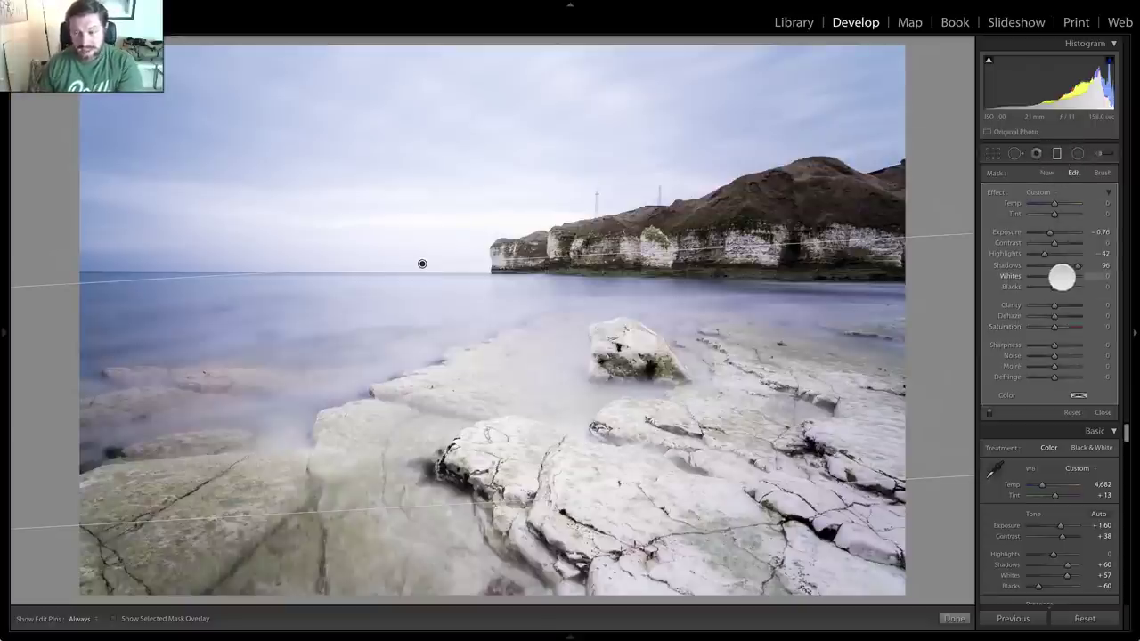
left_click(1058, 153)
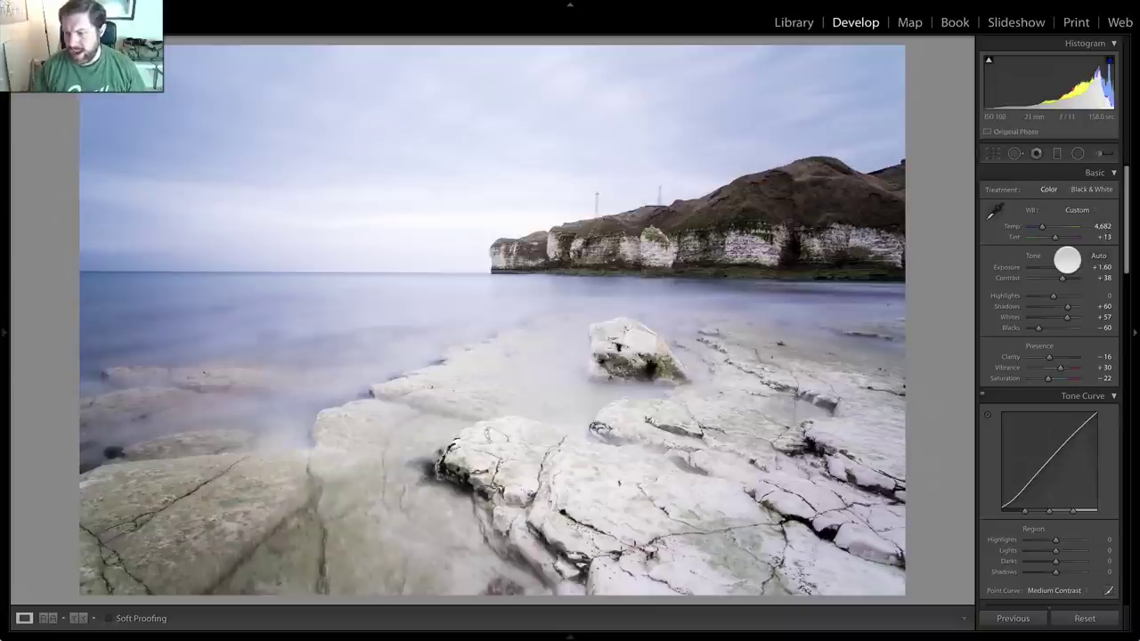
- Reset the Orange and Yellow HSL saturation adjustments to zero
scroll(1072, 349, "down", 1)
scroll(1072, 349, "down", 10)
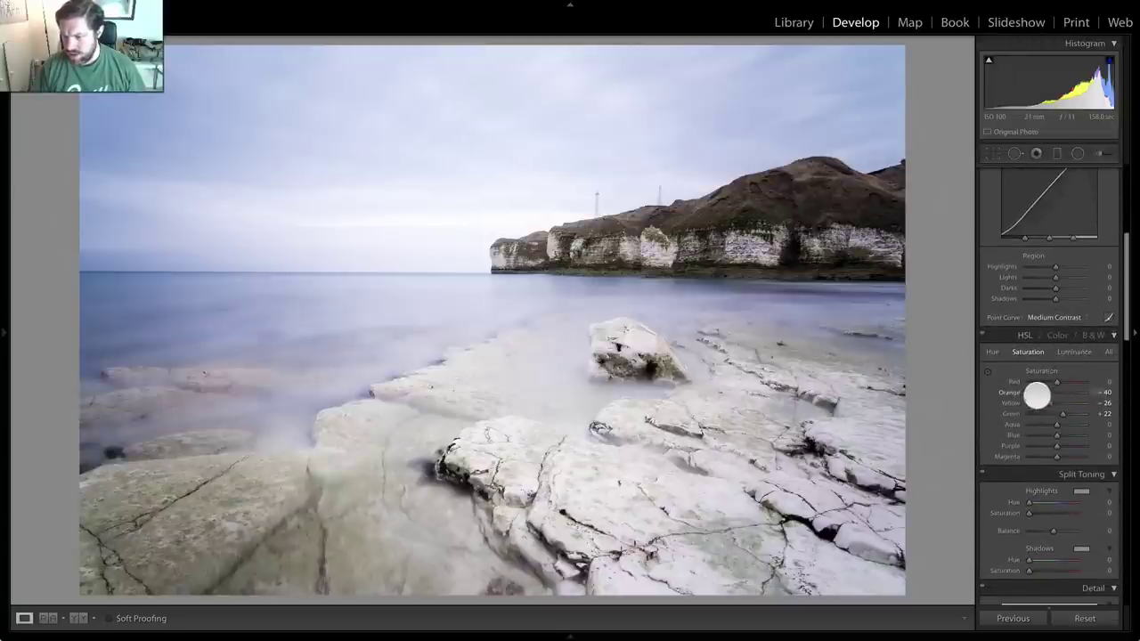
double_click(1046, 394)
double_click(1048, 402)
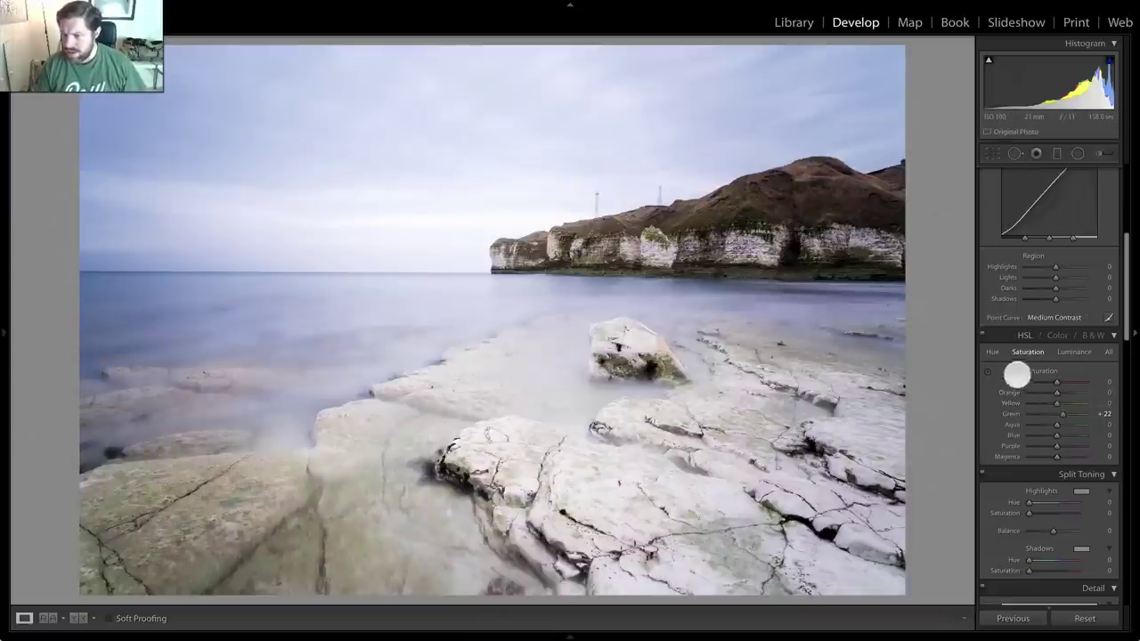
- Desaturate the cliff with the targeted adjustment tool to Red -3 and Orange -19
left_click(987, 371)
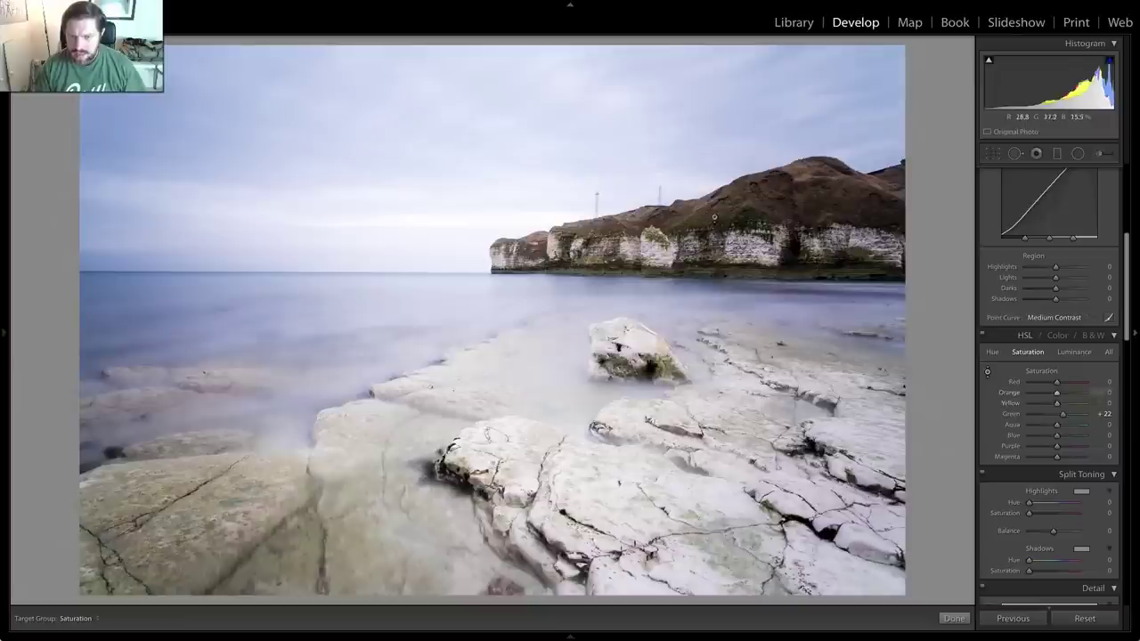
left_click_drag(811, 178, 811, 179)
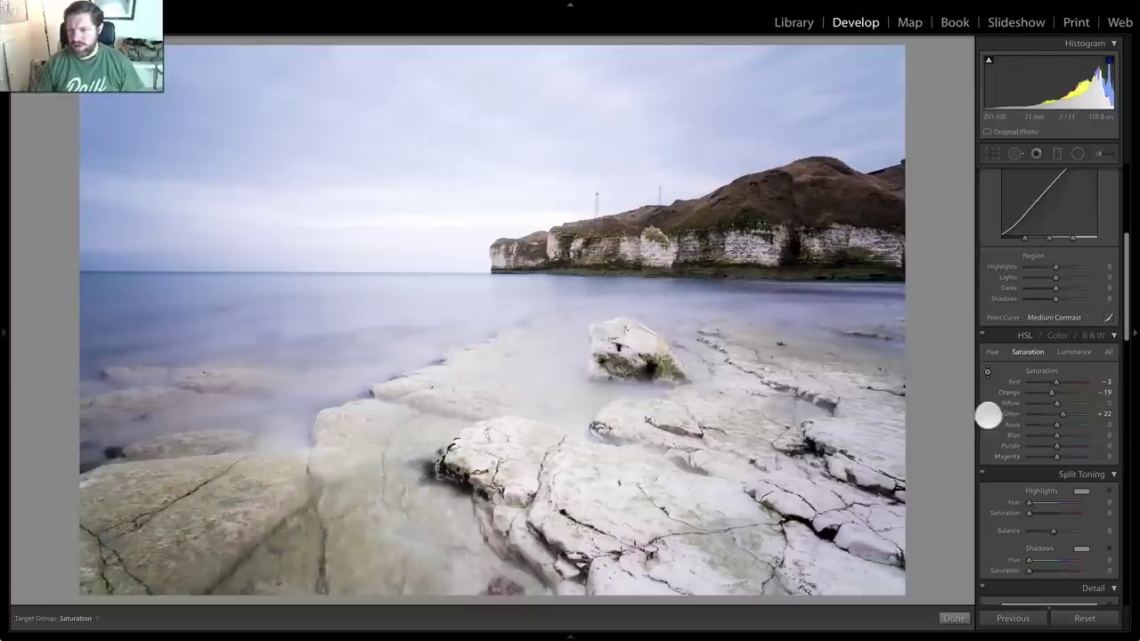
scroll(1069, 361, "up", 5)
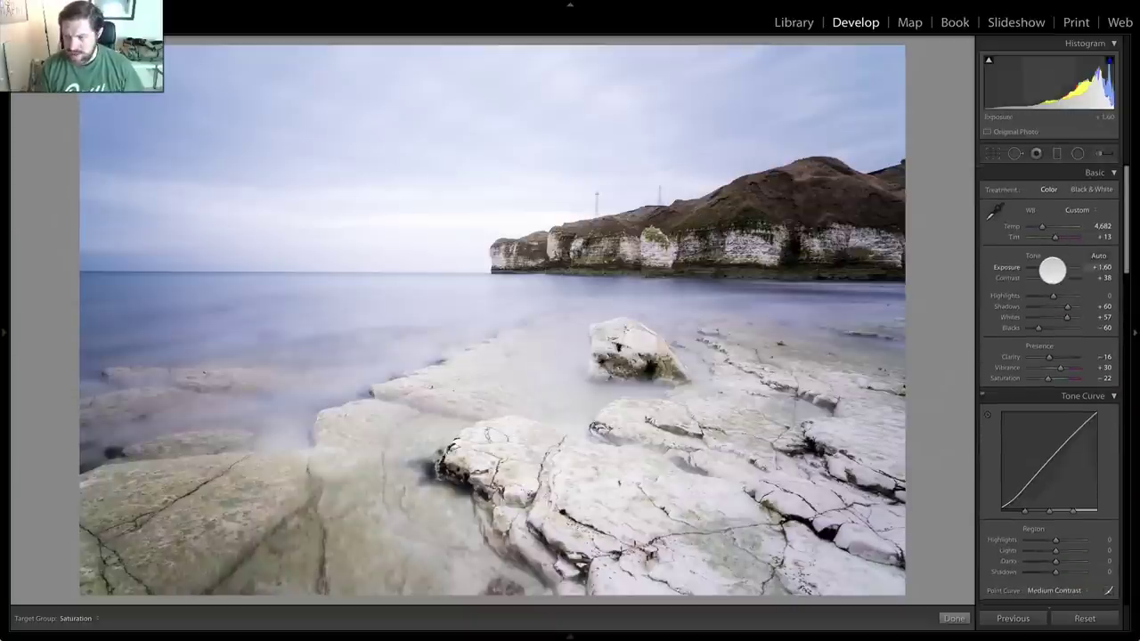
- Brighten Shadows to +83, lower Vibrance to +20, and preview the rocky-ledge photo full screen
key("Escape")
left_click_drag(1069, 306, 1071, 306)
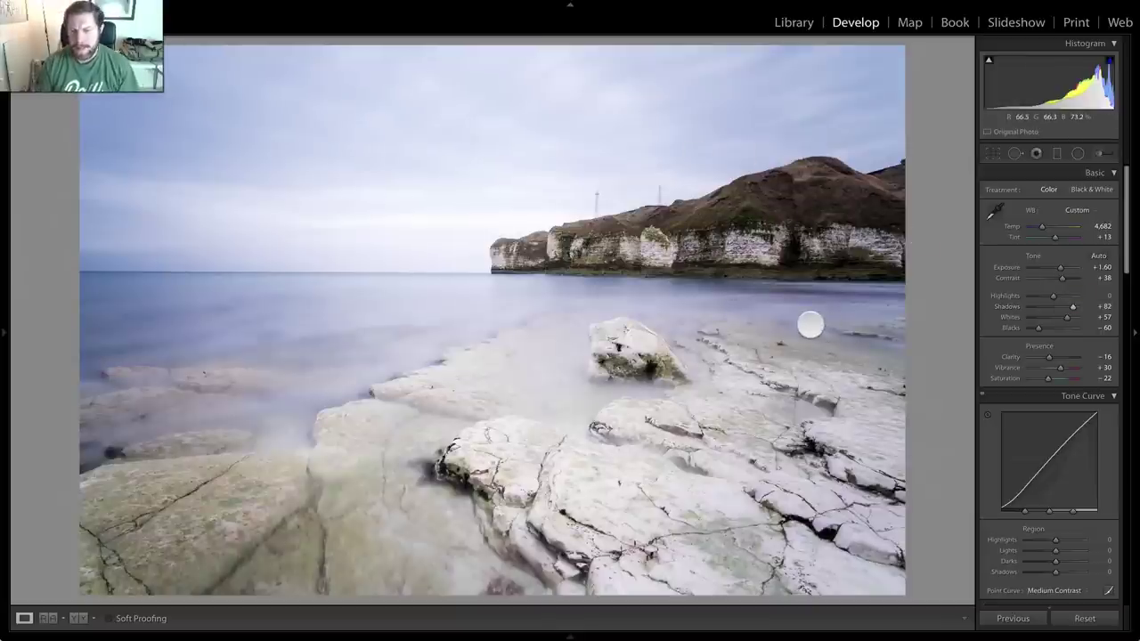
scroll(1115, 288, "down", 3)
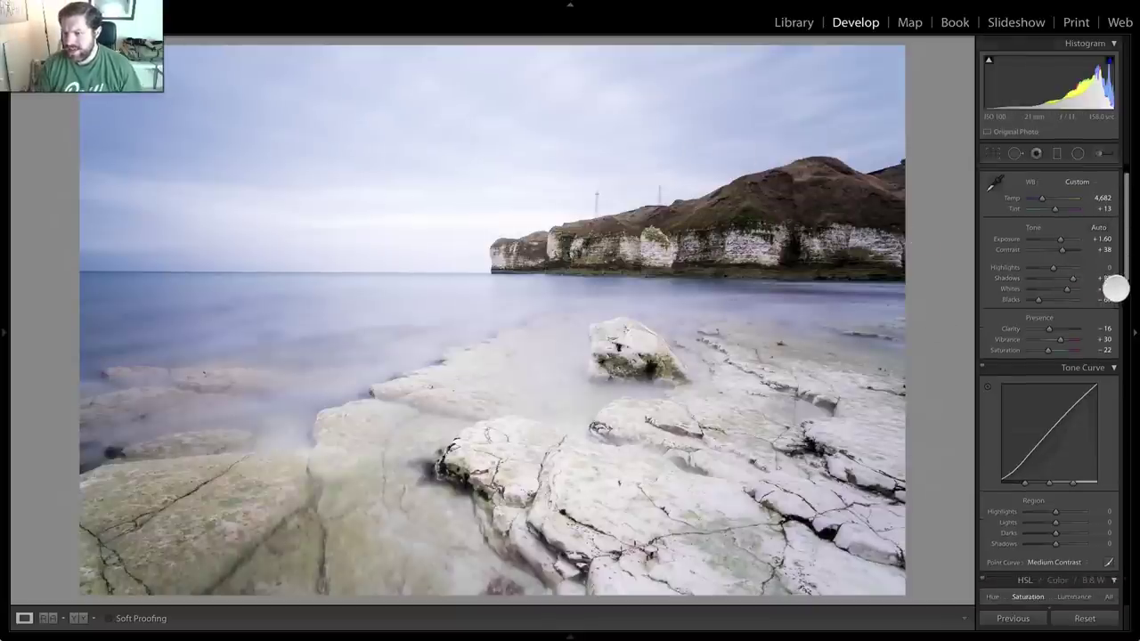
left_click_drag(1072, 288, 1056, 288)
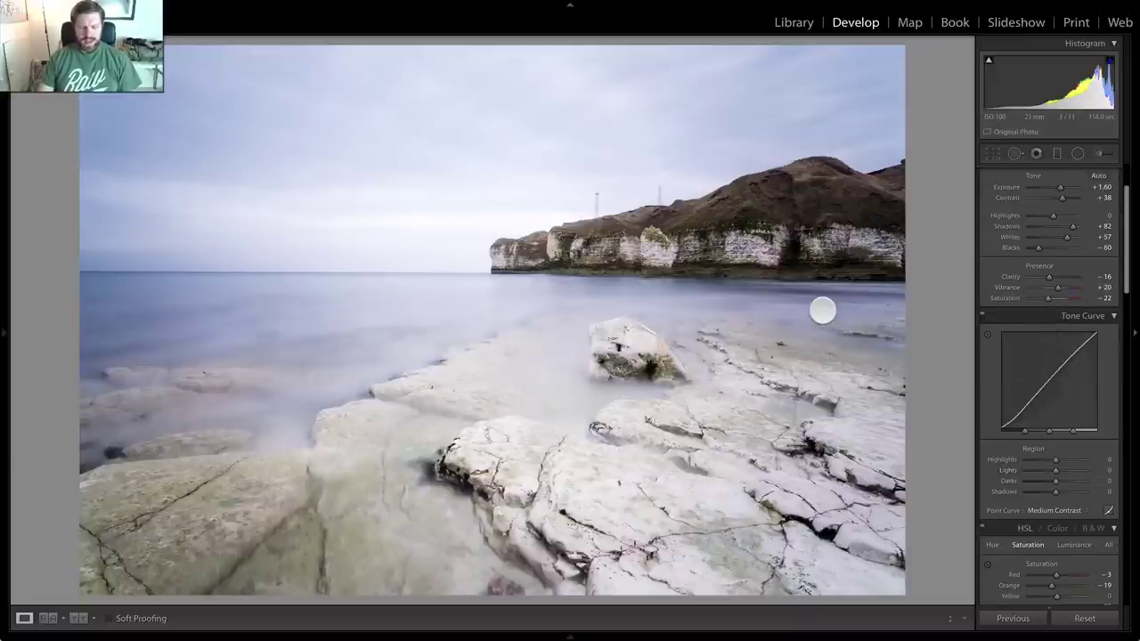
key("f")
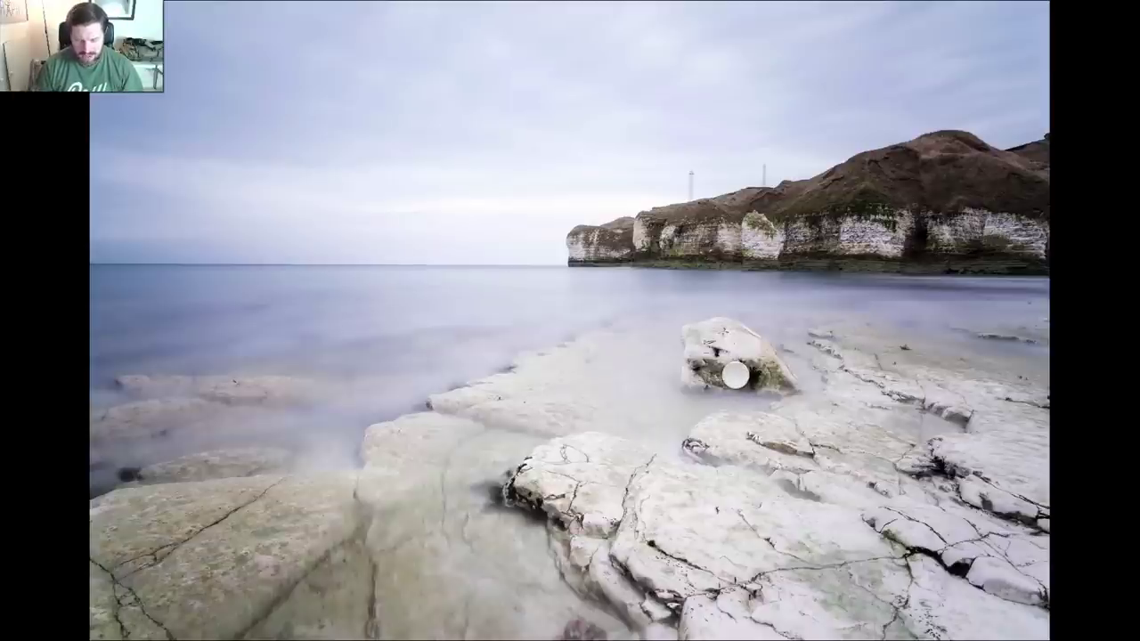
key("d")
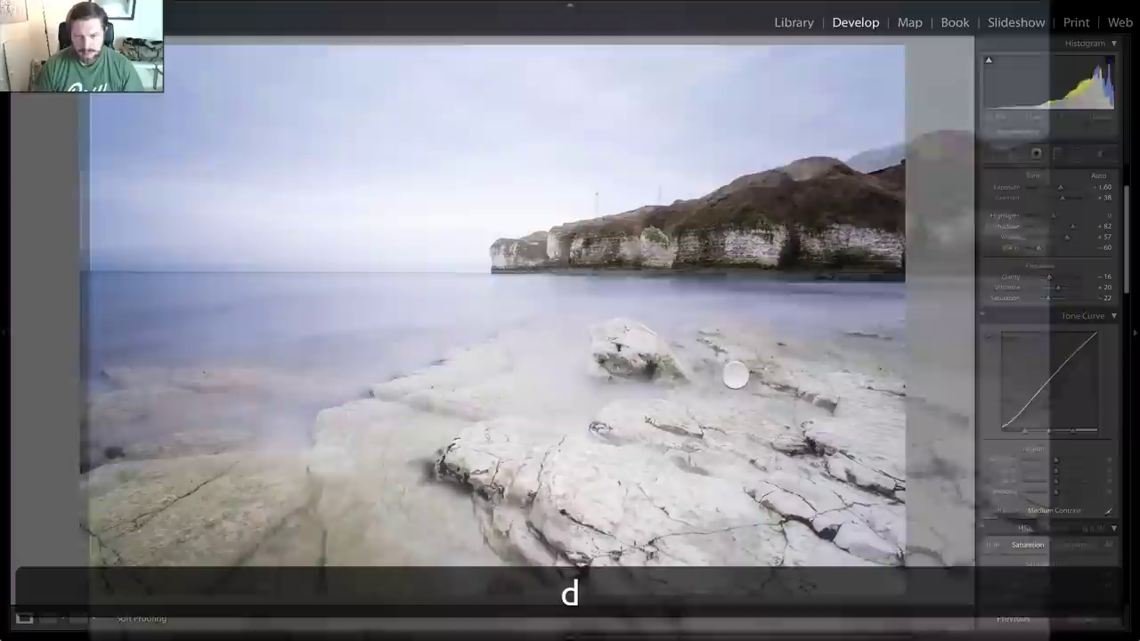
scroll(1077, 261, "down", 1)
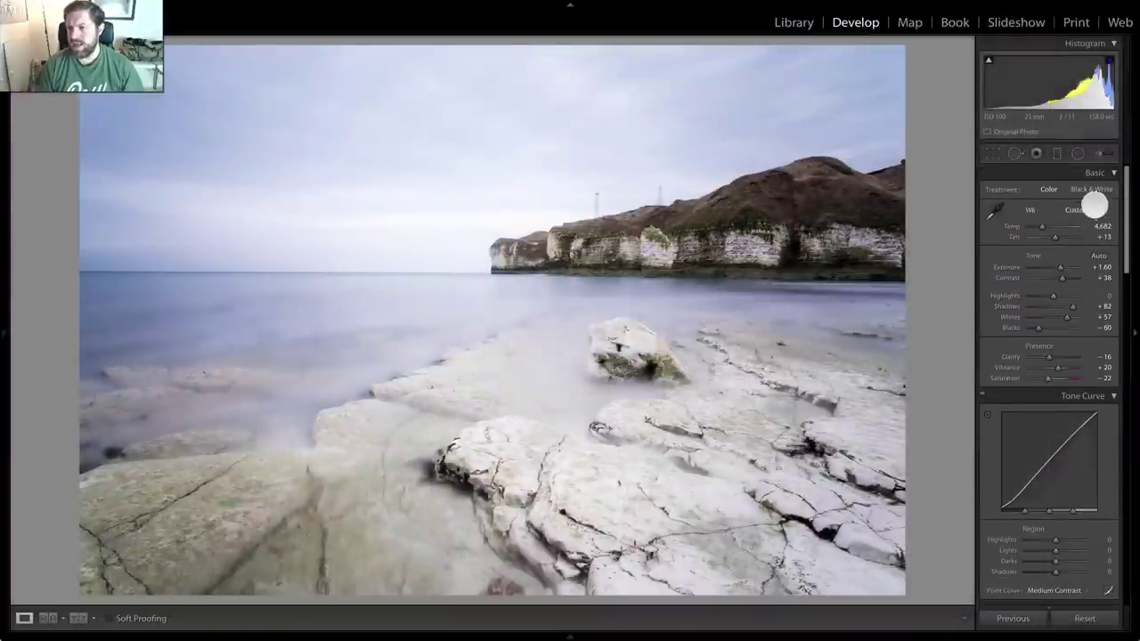
left_click(1092, 189)
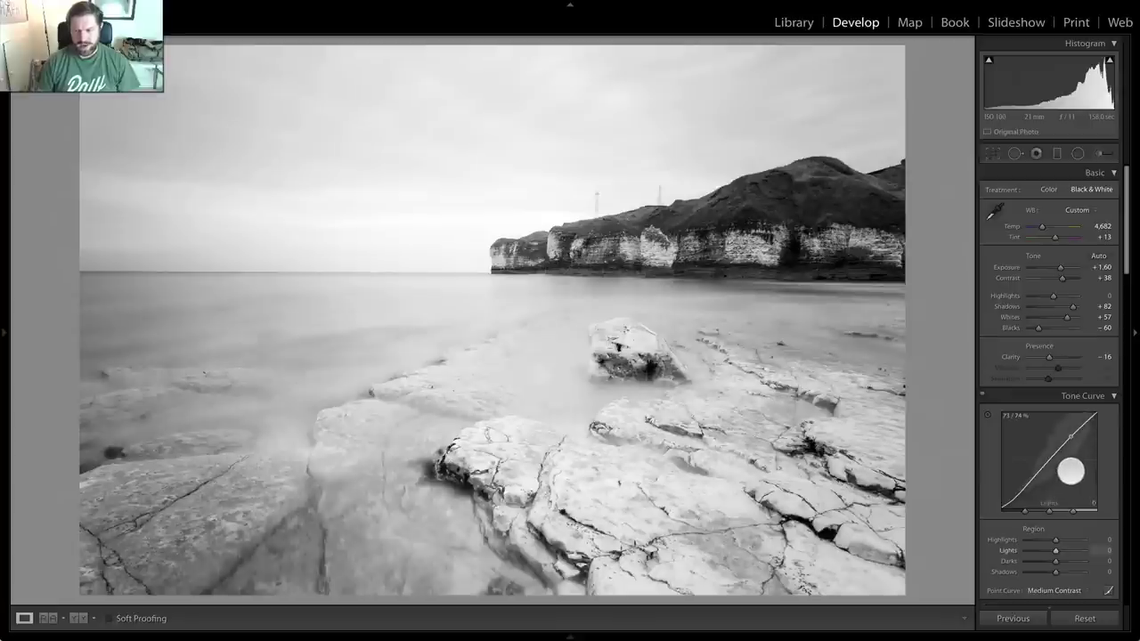
left_click_drag(1061, 278, 1076, 278)
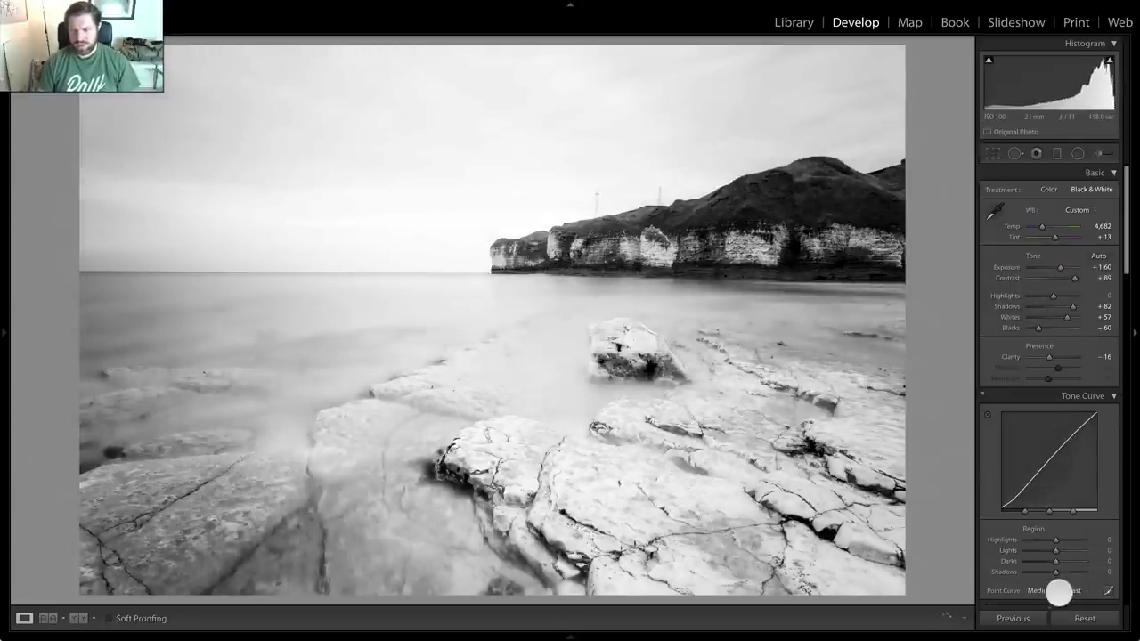
left_click(1059, 591)
left_click(1058, 598)
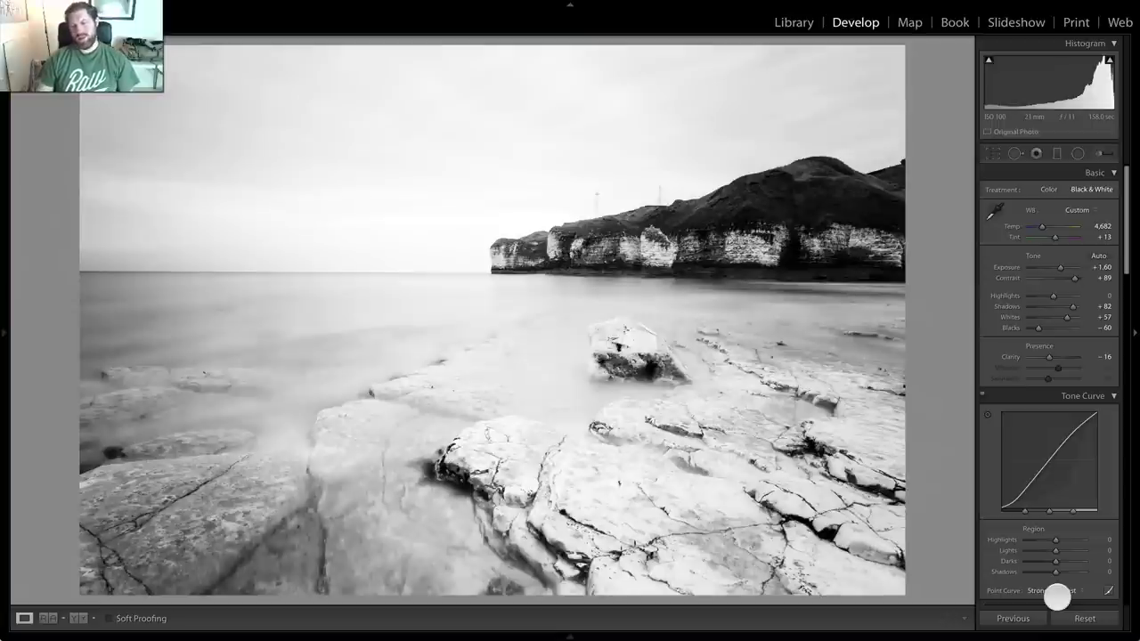
key("super+z")
key("super+z")
key("super+z")
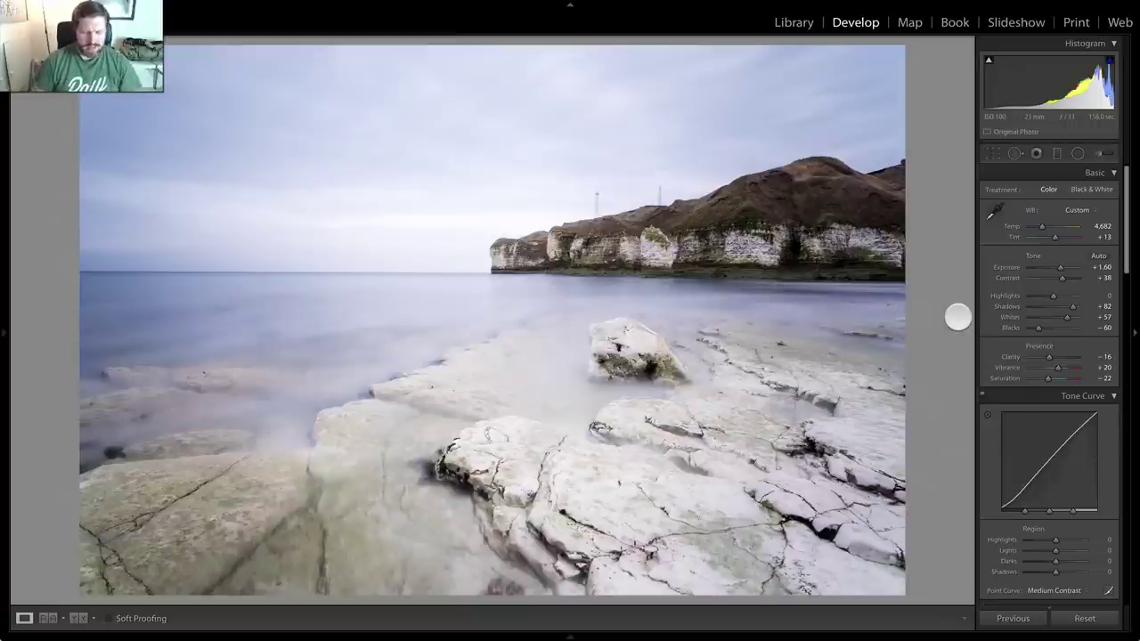
- In the Library grid, unflag the two dark photos to drop them from the edited set
key("g")
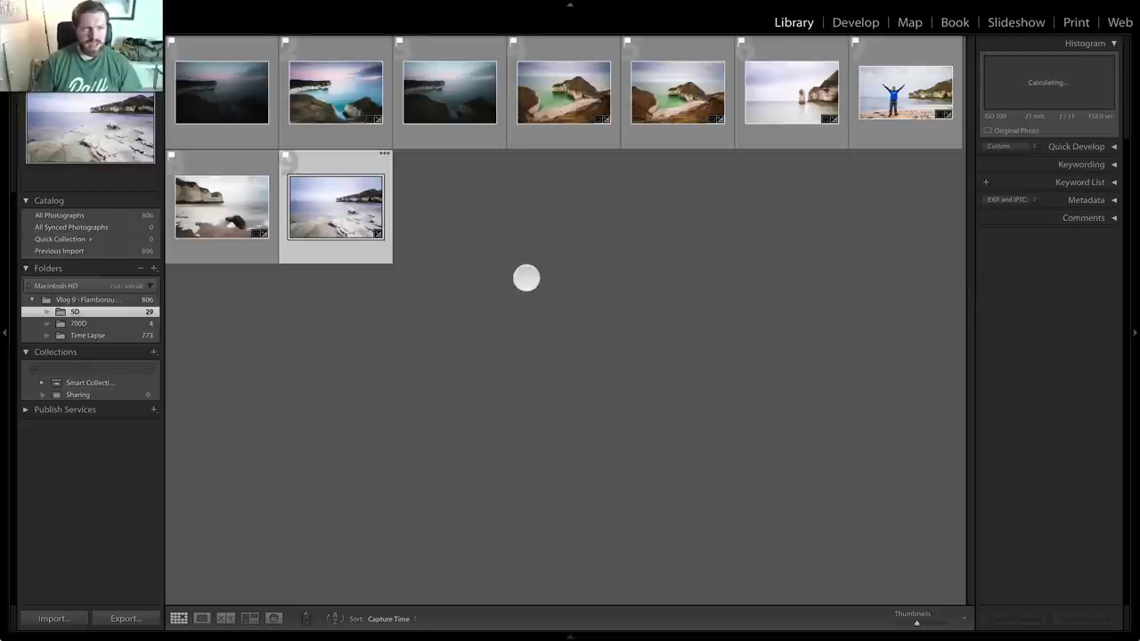
left_click(432, 93)
left_click(398, 40)
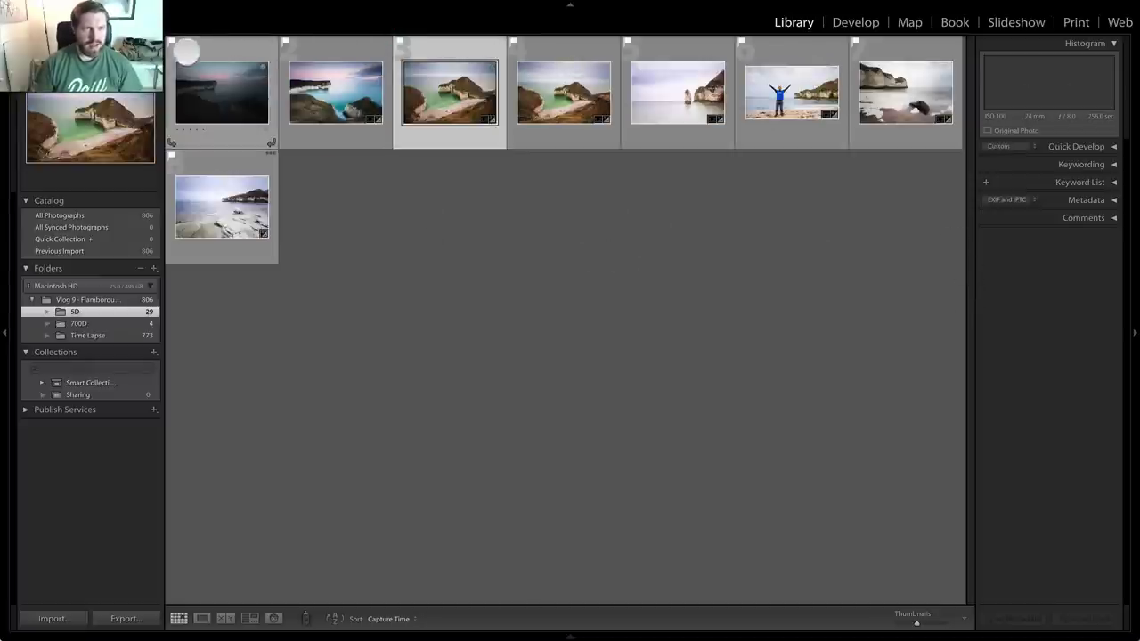
left_click(173, 39)
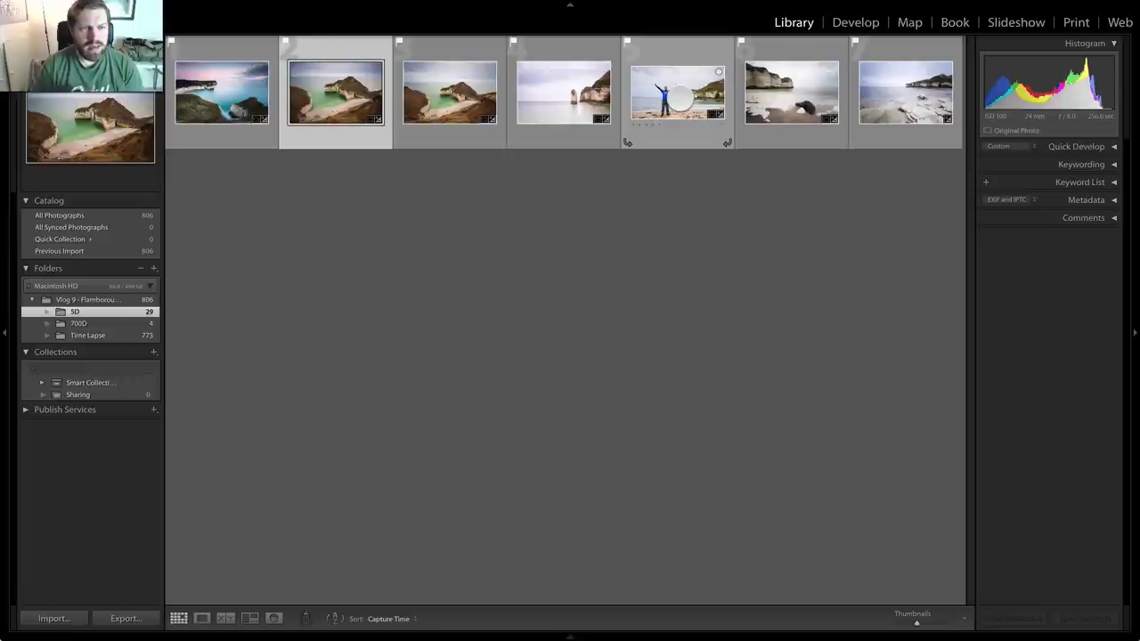
mouse_move(679, 100)
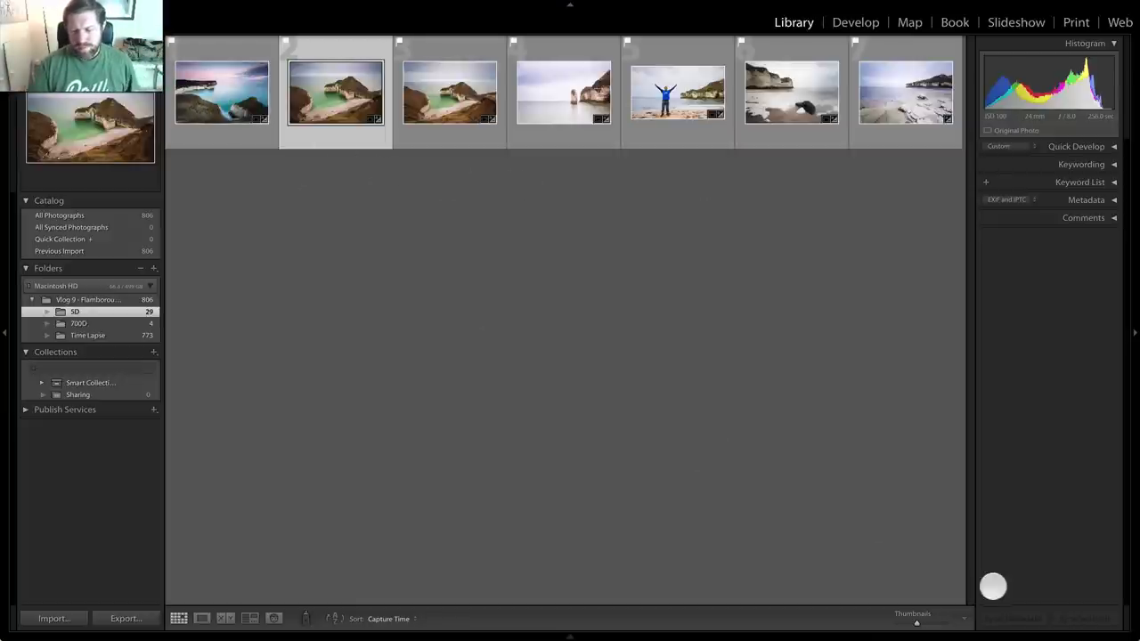
- Enlarge the grid thumbnails to two rows of seven photos and select the first one
left_click_drag(918, 624, 927, 626)
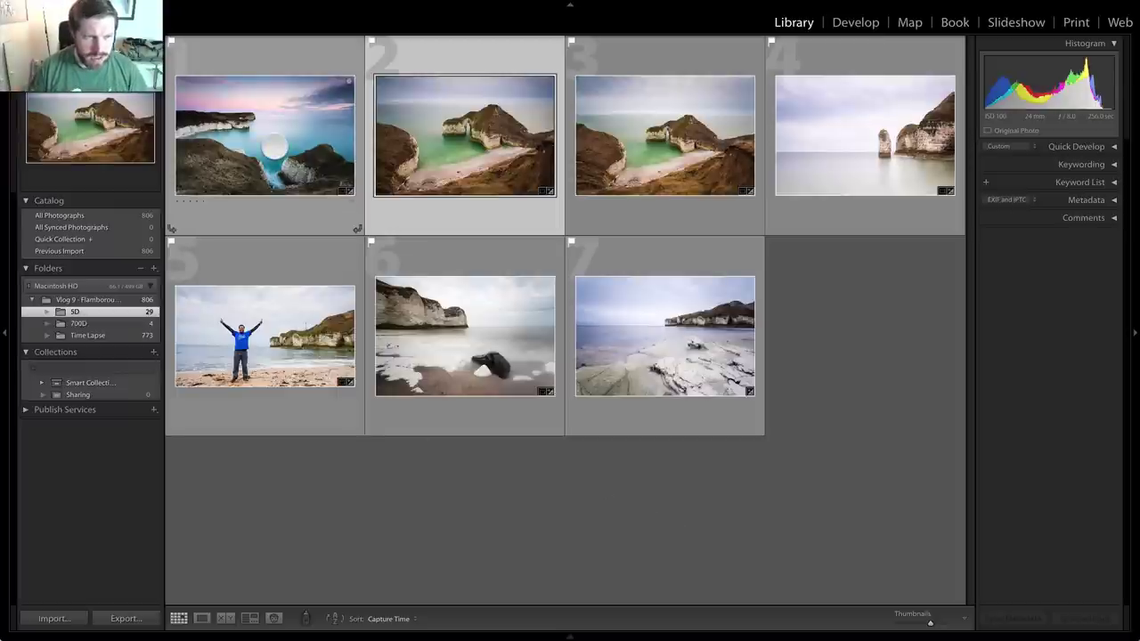
left_click(273, 149)
- Step through the seven seascapes full screen to the rocky ledge, then show the Time Lapse folder's 773 frames
key("f")
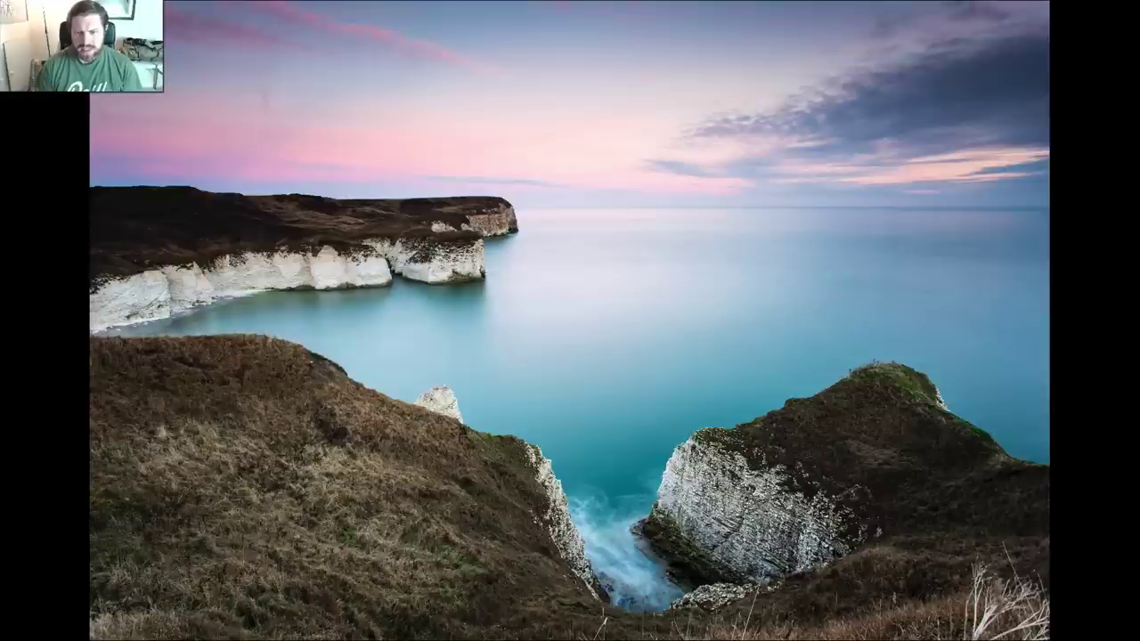
key("Right")
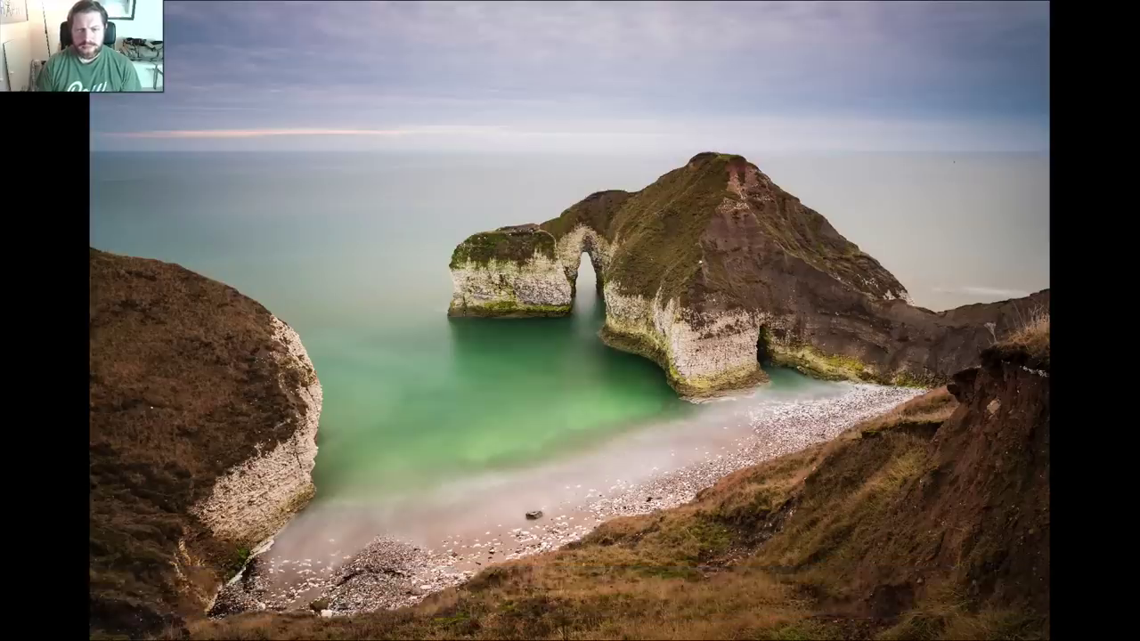
key("Right")
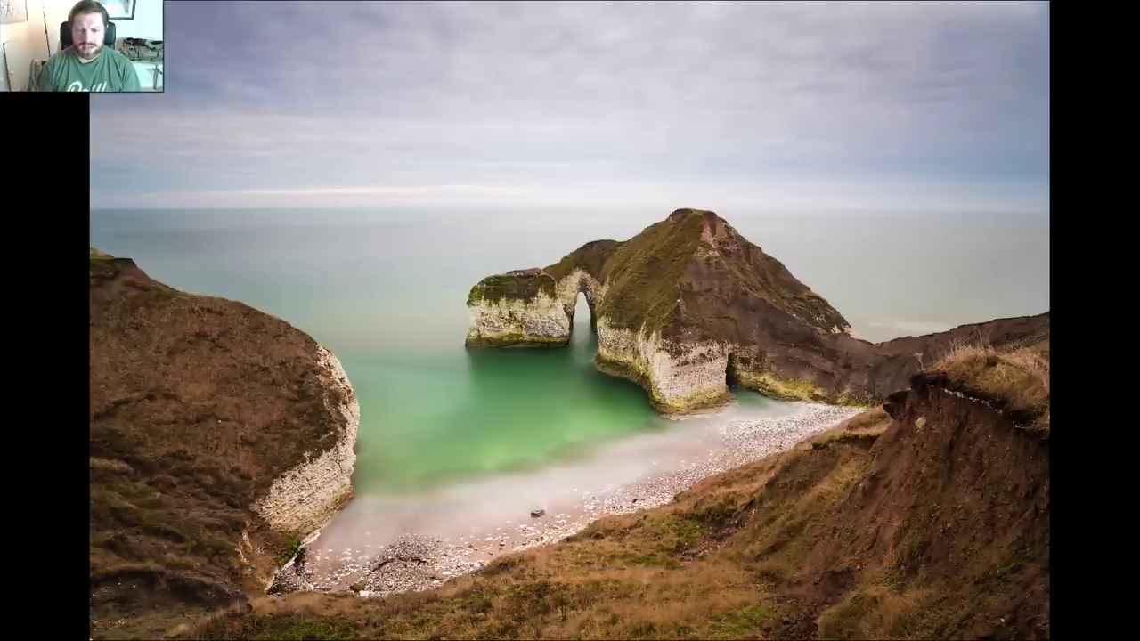
key("Right")
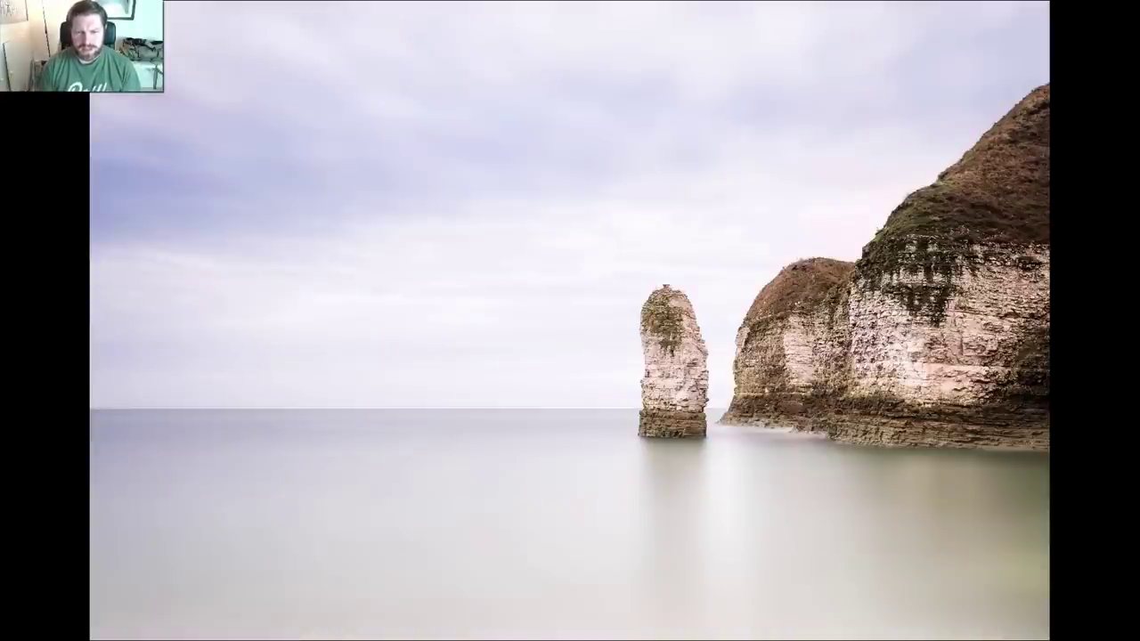
key("Right")
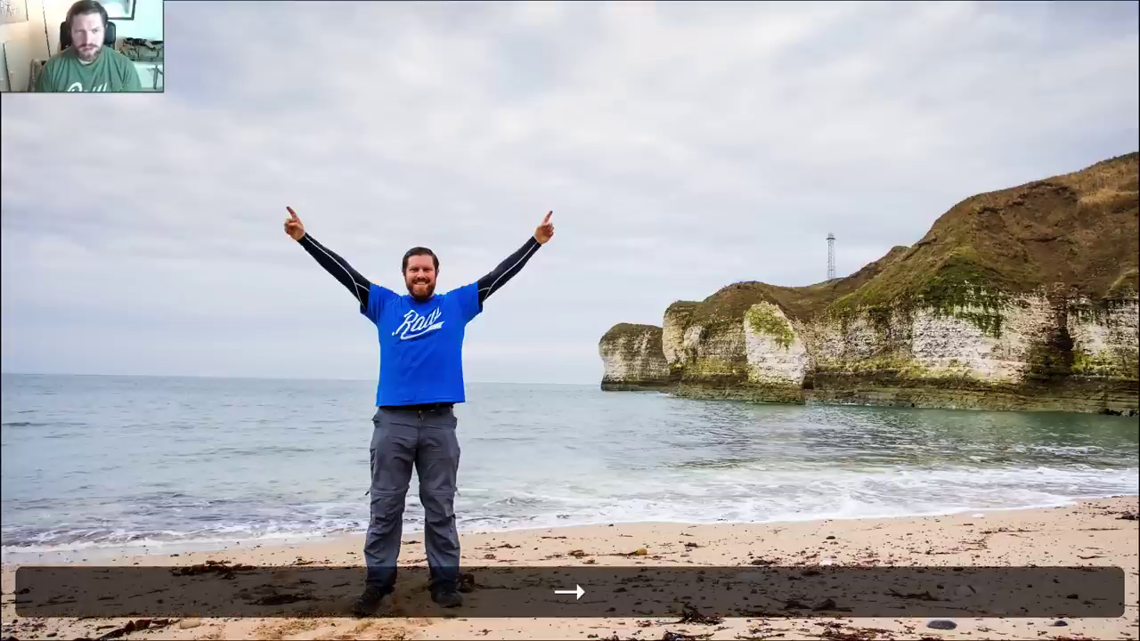
key("Right")
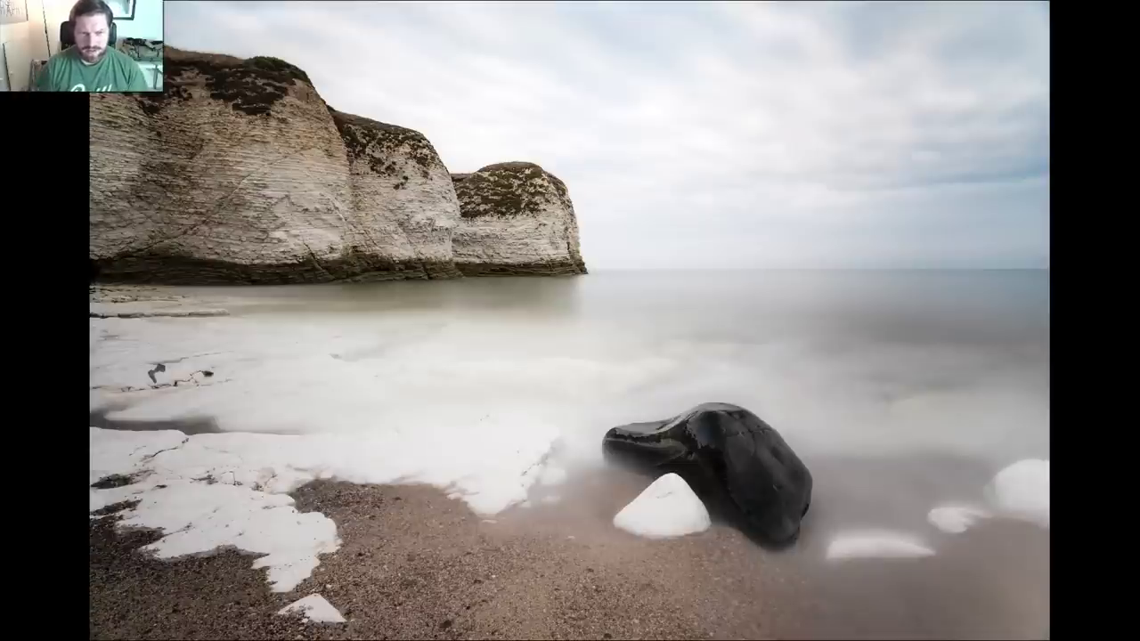
key("Right")
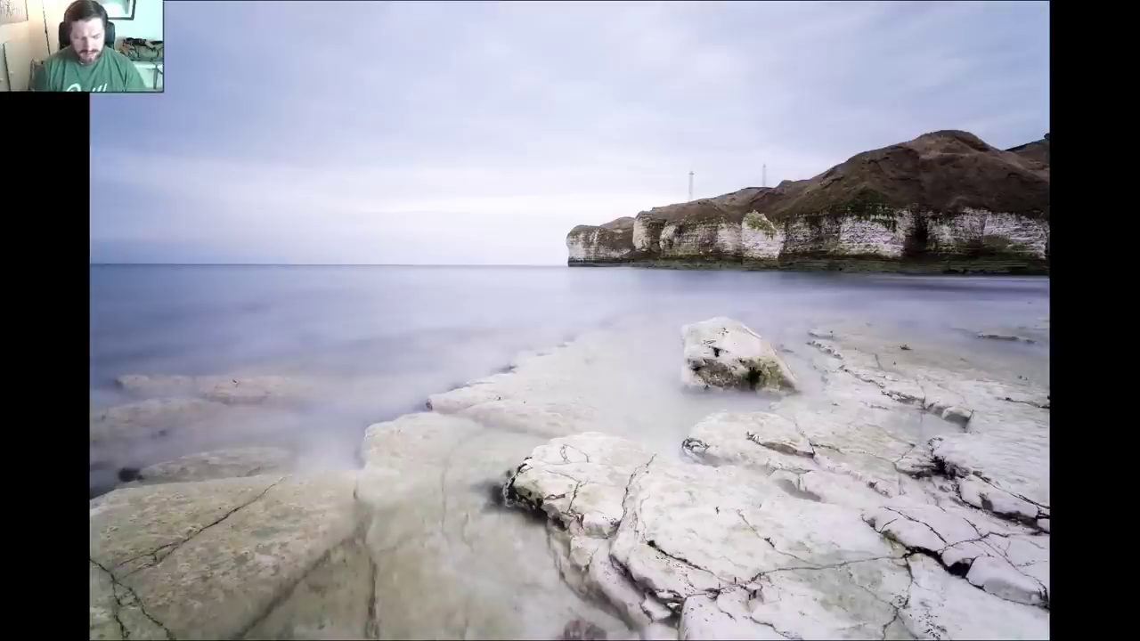
key("f")
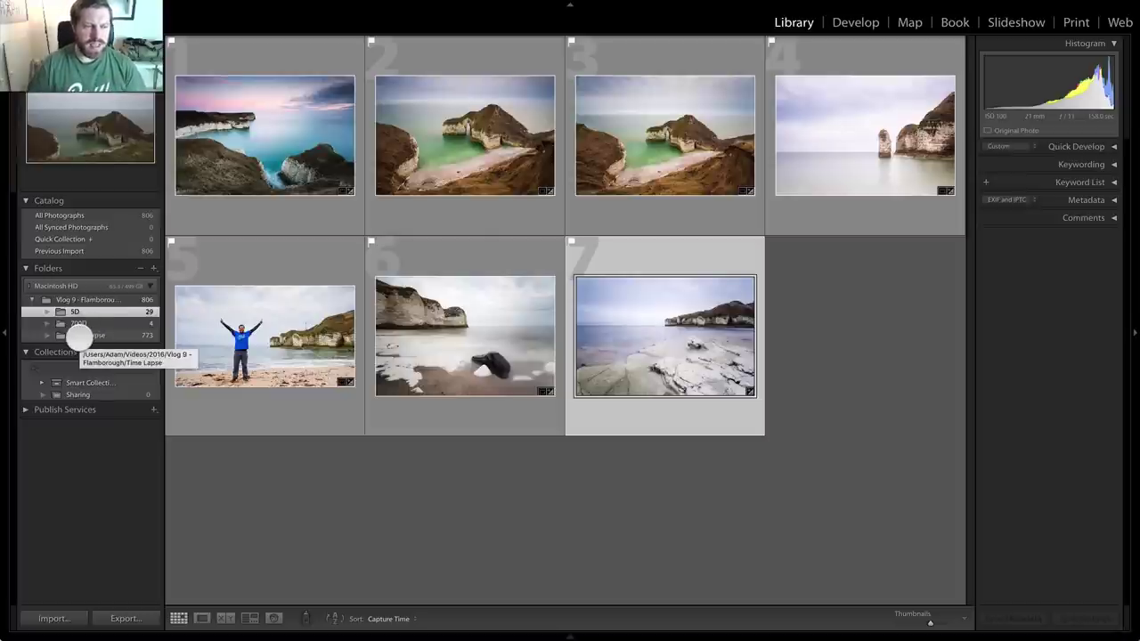
left_click(79, 335)
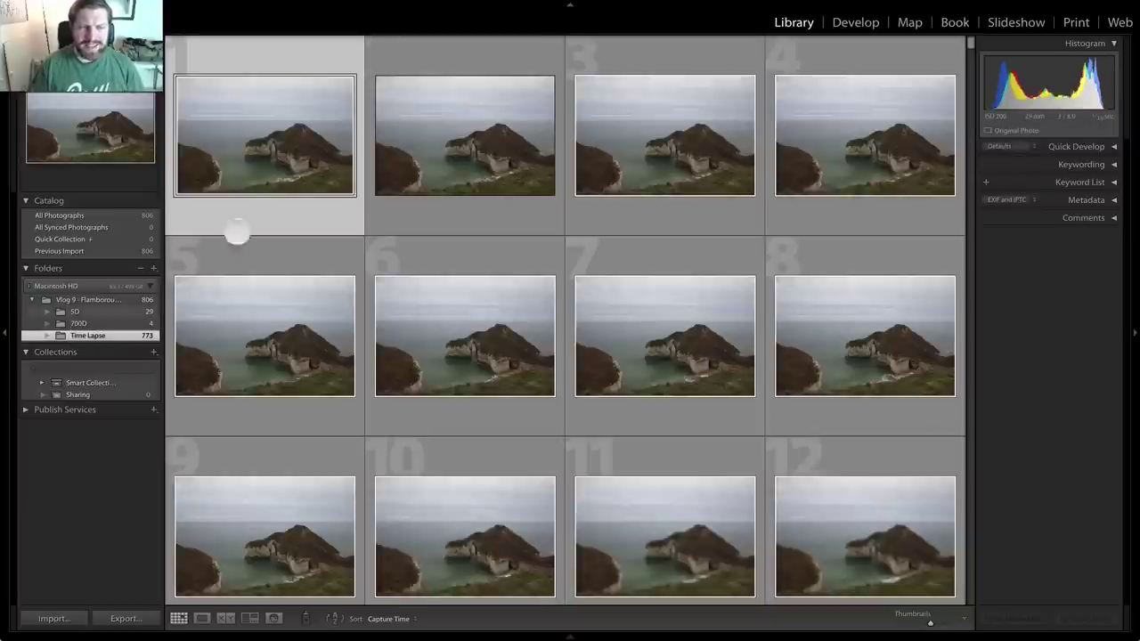